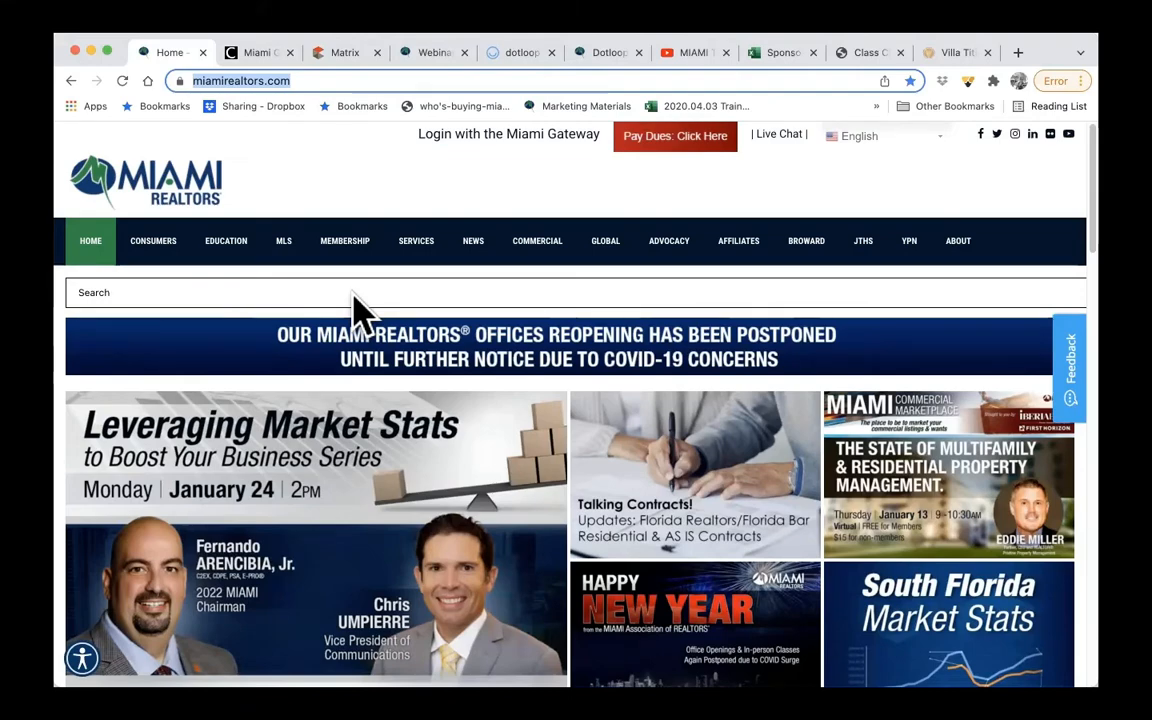
- Look over the MIAMI REALTORS home page and locate the DotLoop tile among the Miami Gateway's single sign-on services
scroll(360, 314, "down", 5)
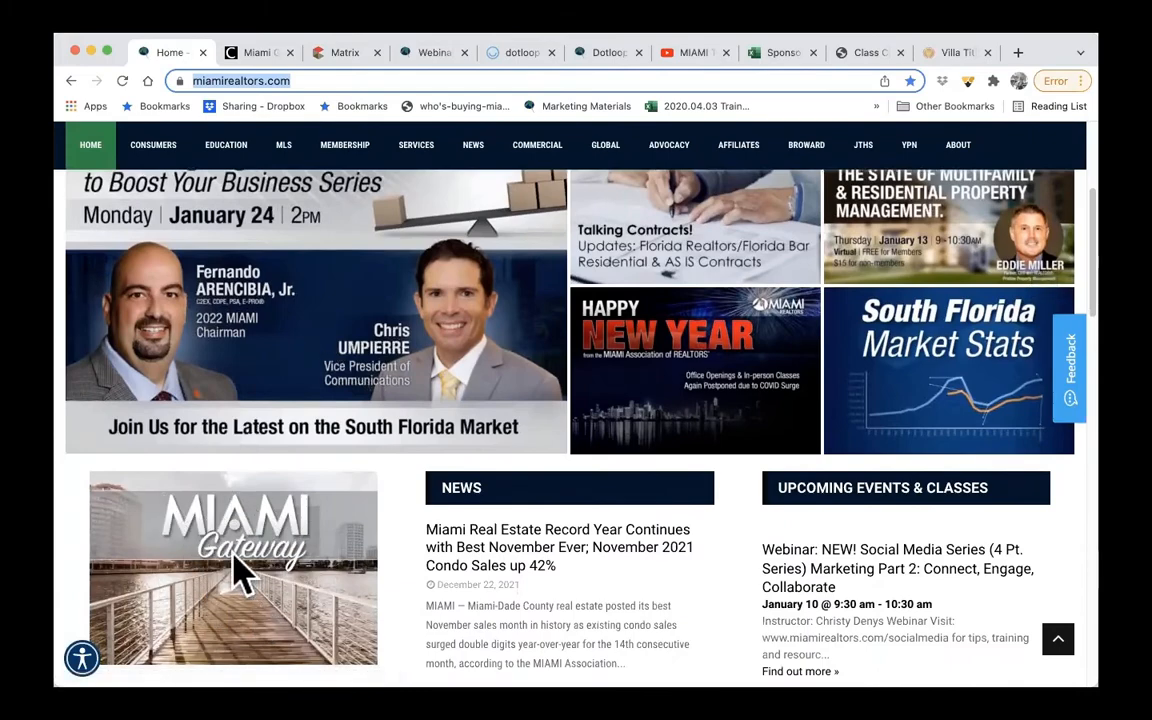
left_click(250, 55)
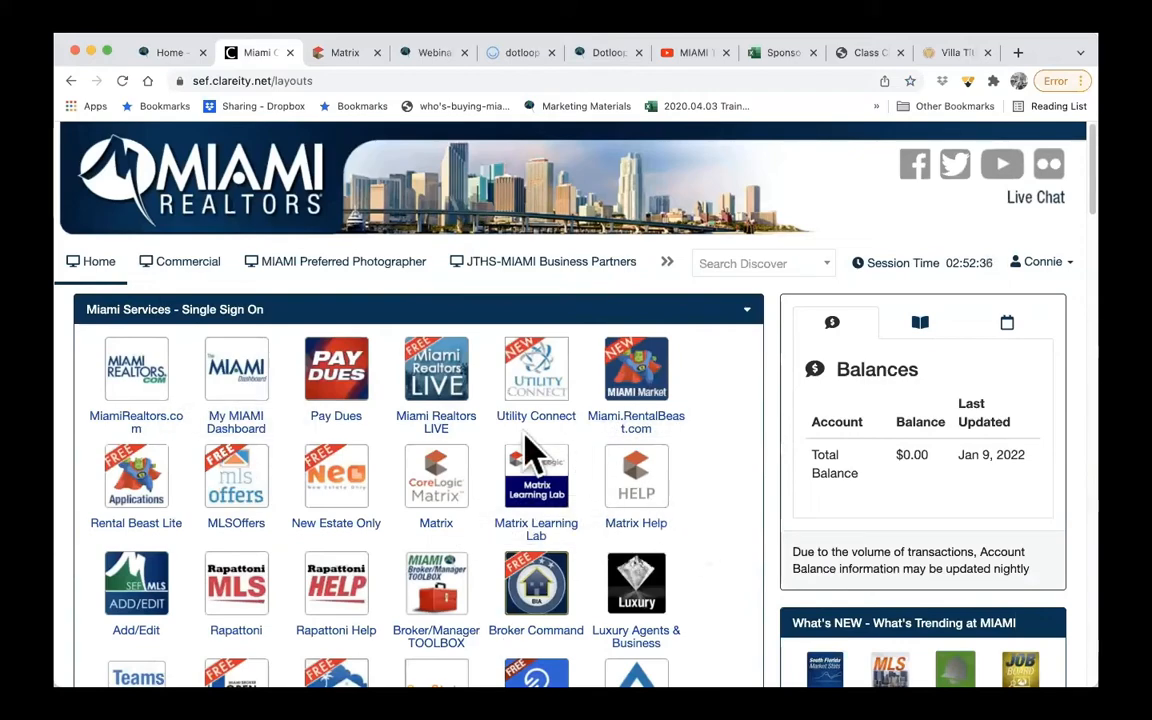
scroll(765, 543, "down", 10)
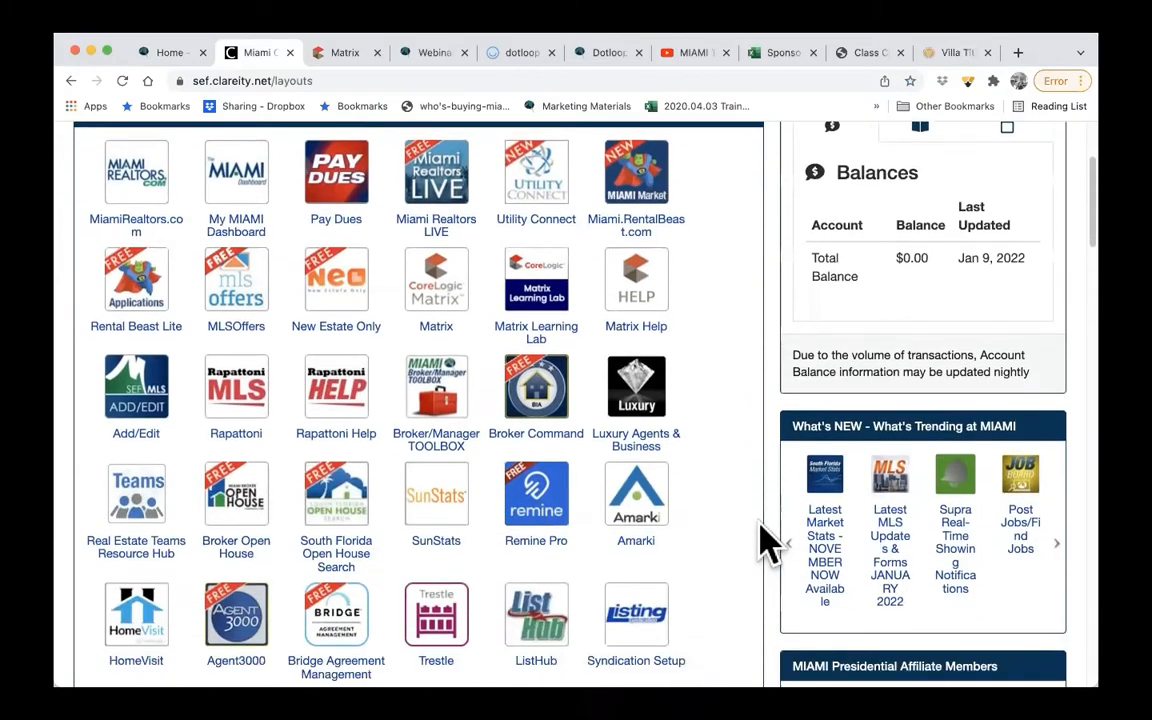
scroll(766, 543, "down", 3)
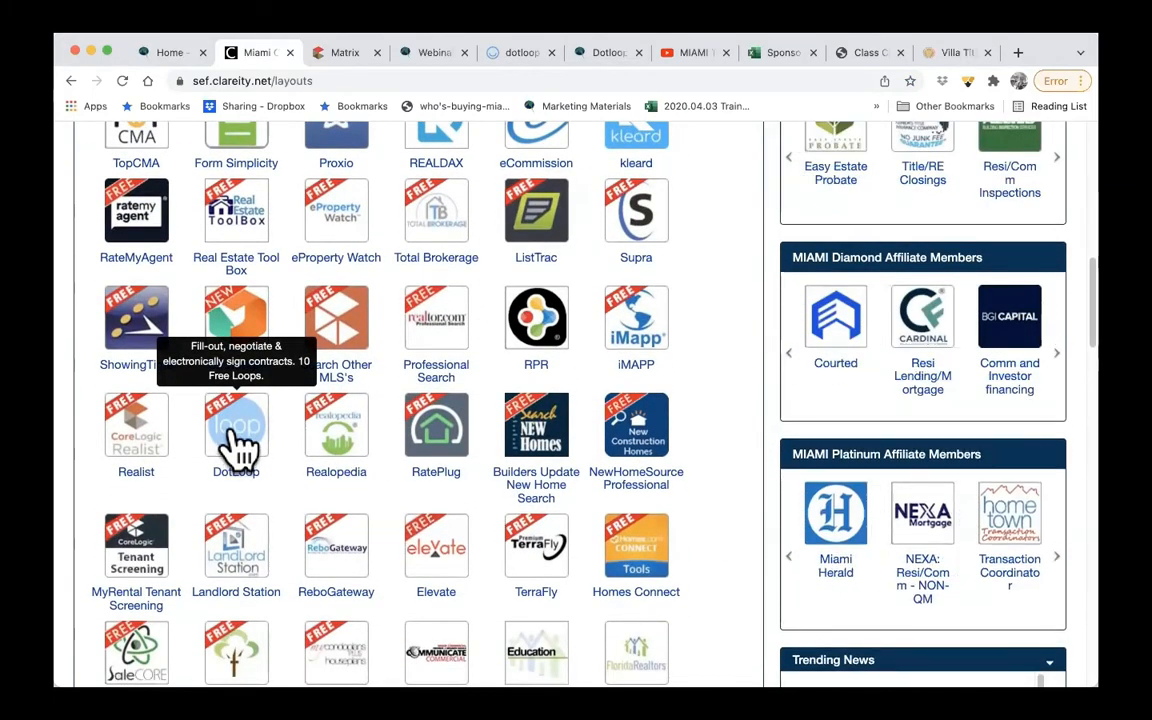
- Open the MIAMI REALTORS Dotloop services page and review its fast access steps, tutorial links and member benefits
left_click(608, 52)
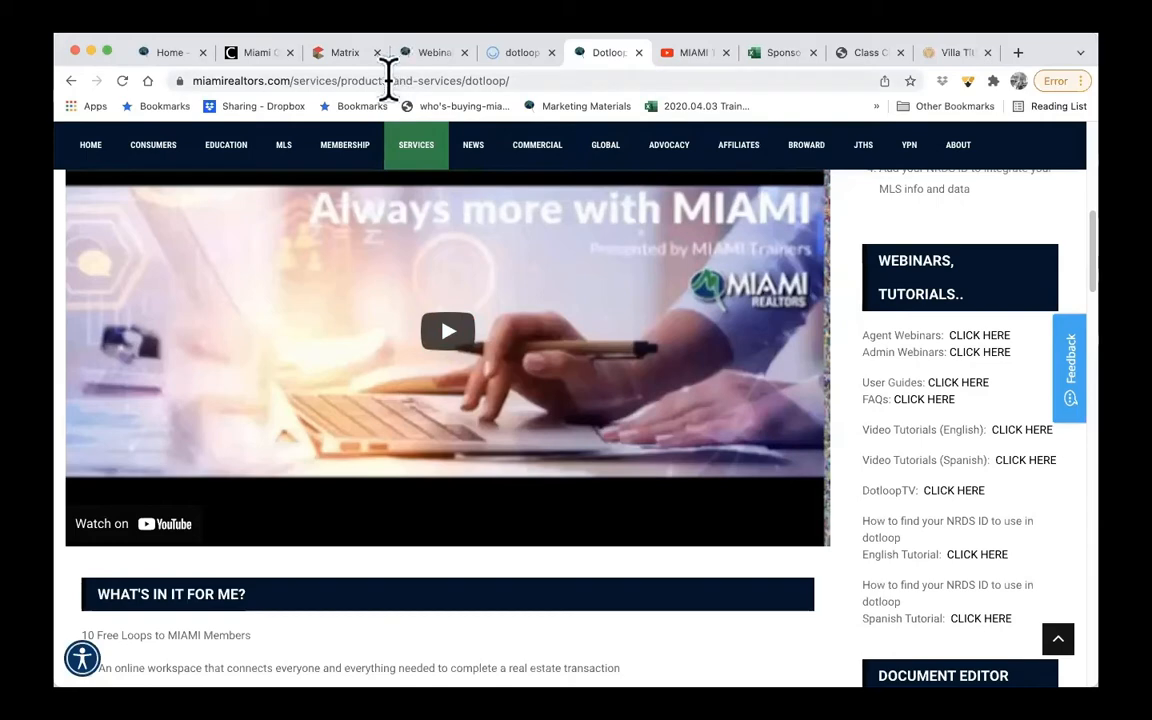
left_click(388, 80)
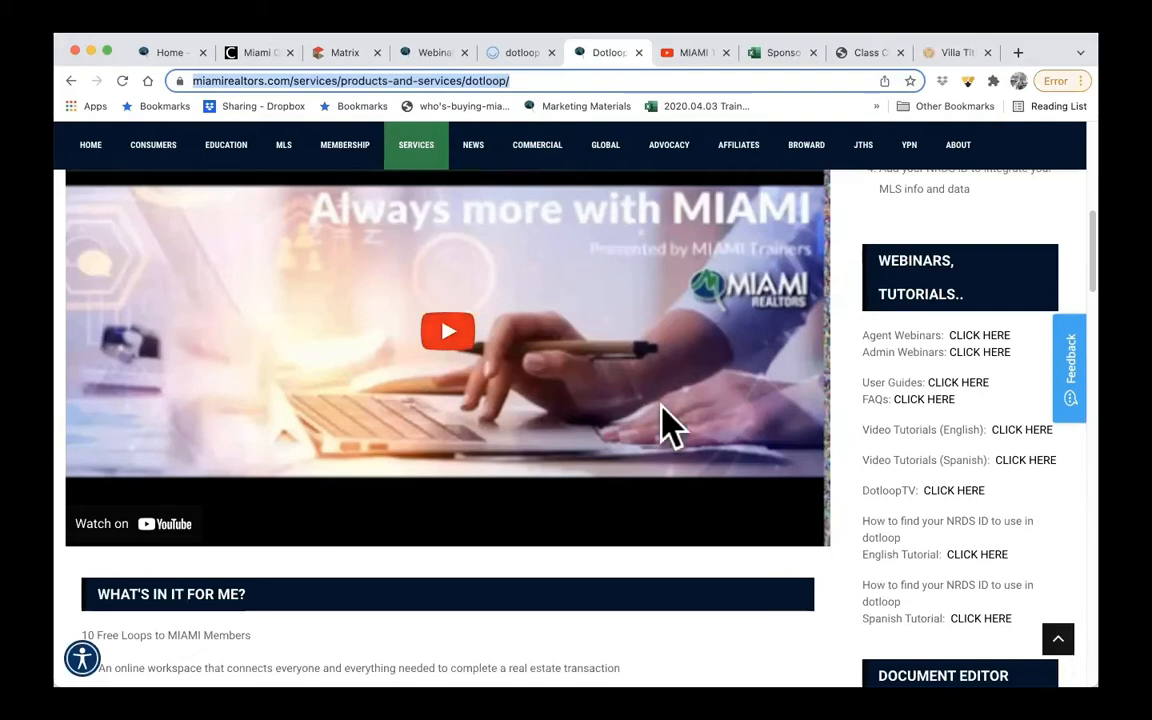
scroll(663, 424, "up", 4)
scroll(663, 424, "up", 3)
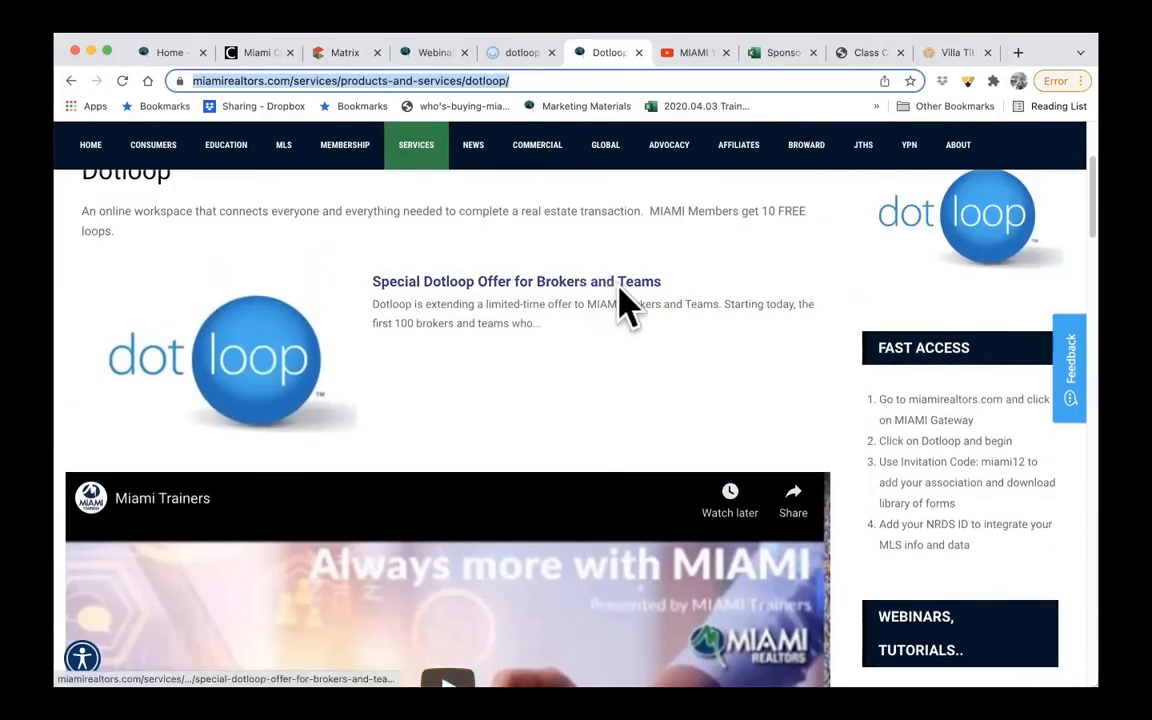
scroll(674, 347, "down", 7)
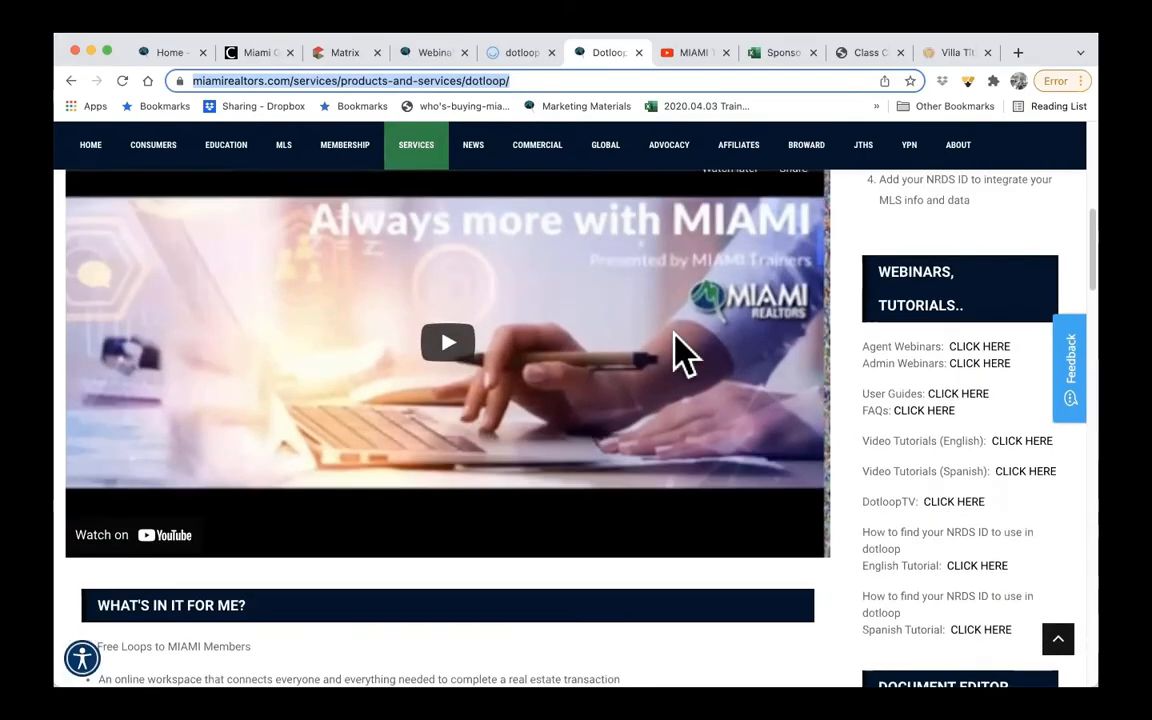
scroll(494, 430, "down", 4)
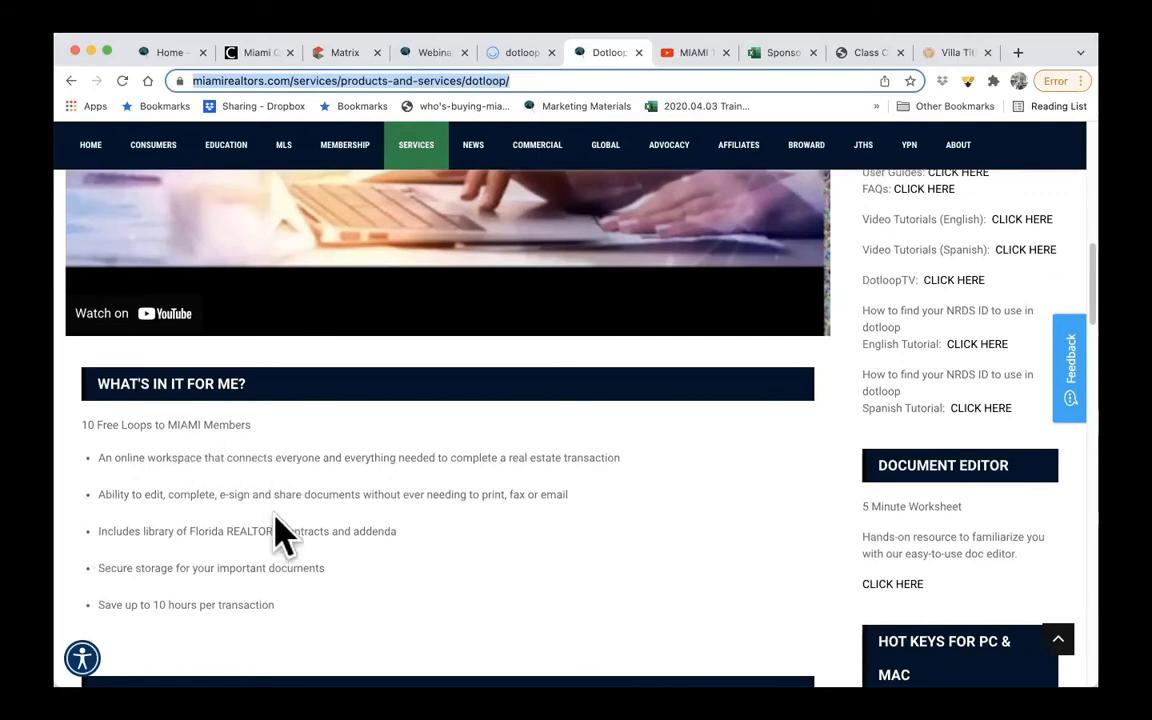
scroll(663, 541, "up", 1)
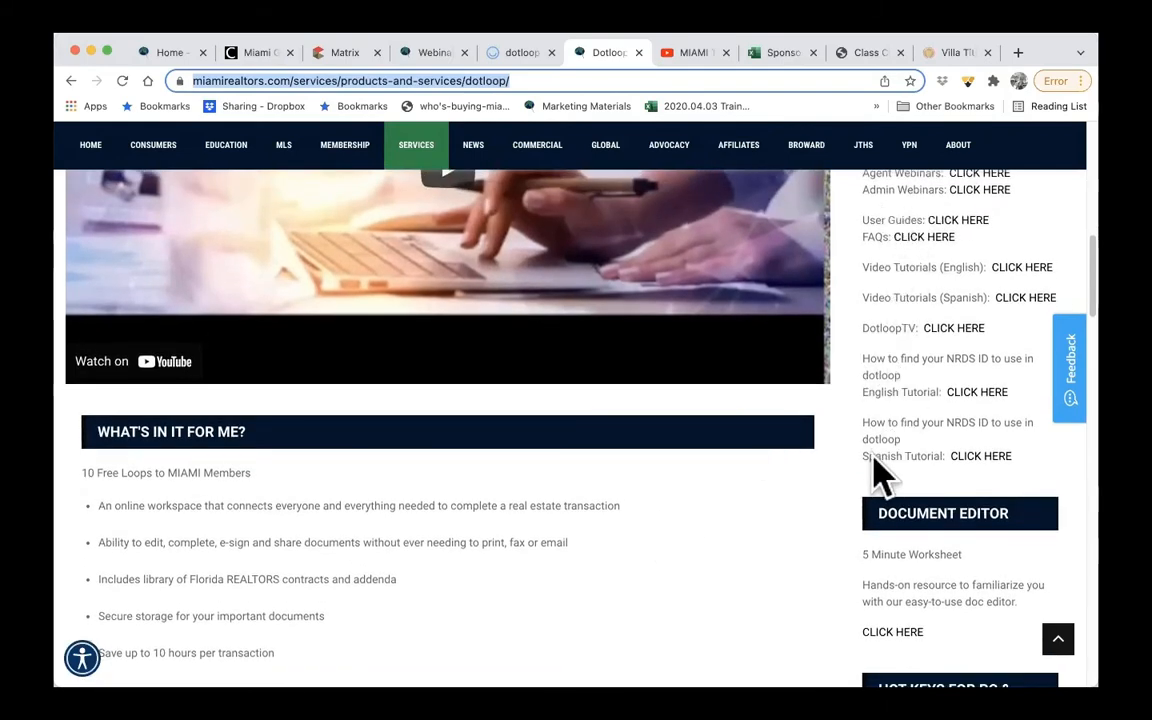
- Examine the Dotloop page's free versus premium comparison, hot keys, support, broker and team resources, mobile app and testimonials
scroll(872, 472, "down", 3)
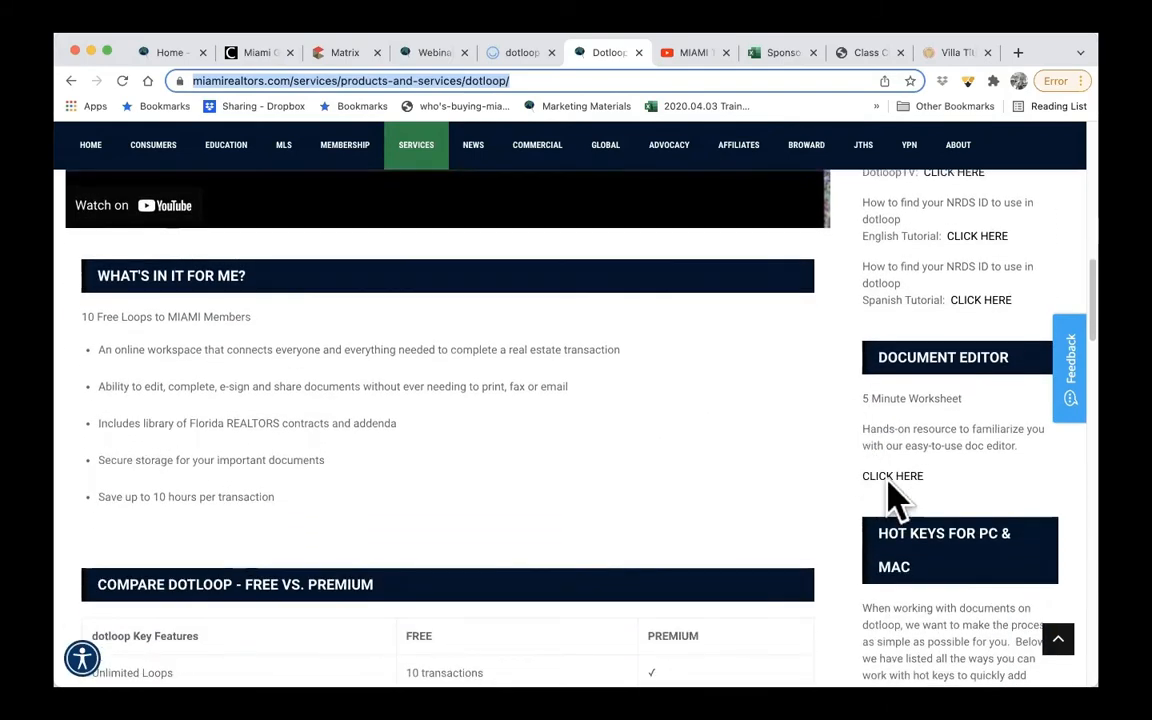
scroll(893, 487, "down", 2)
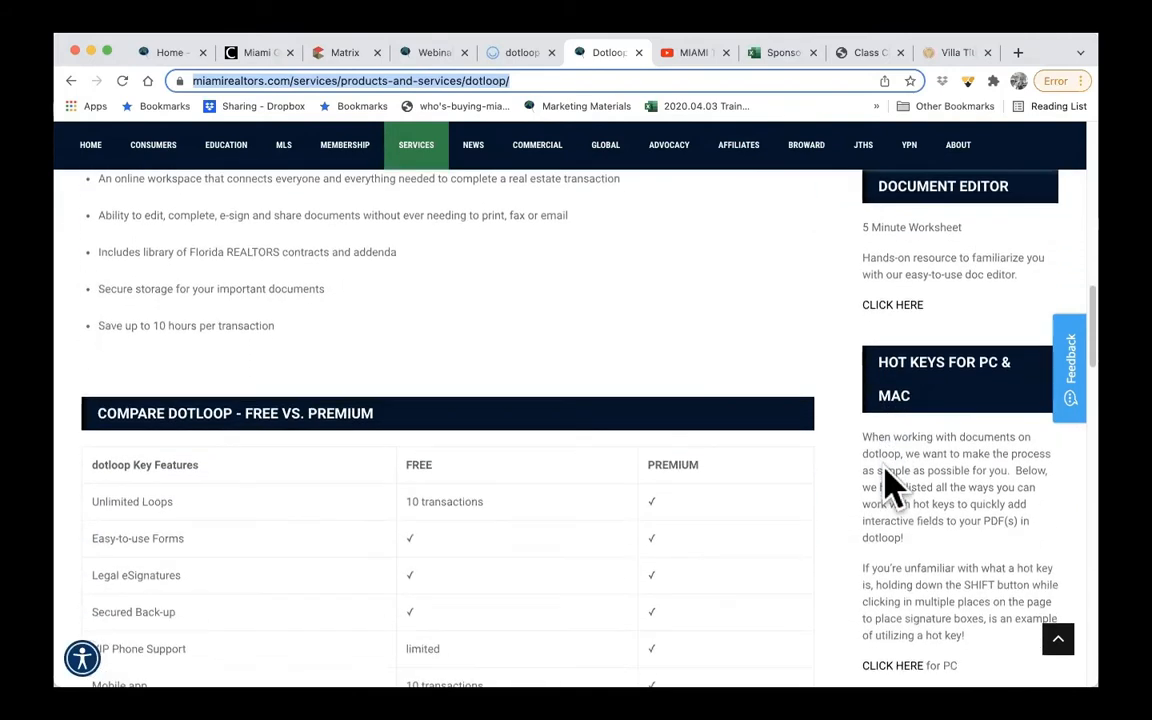
scroll(894, 483, "down", 4)
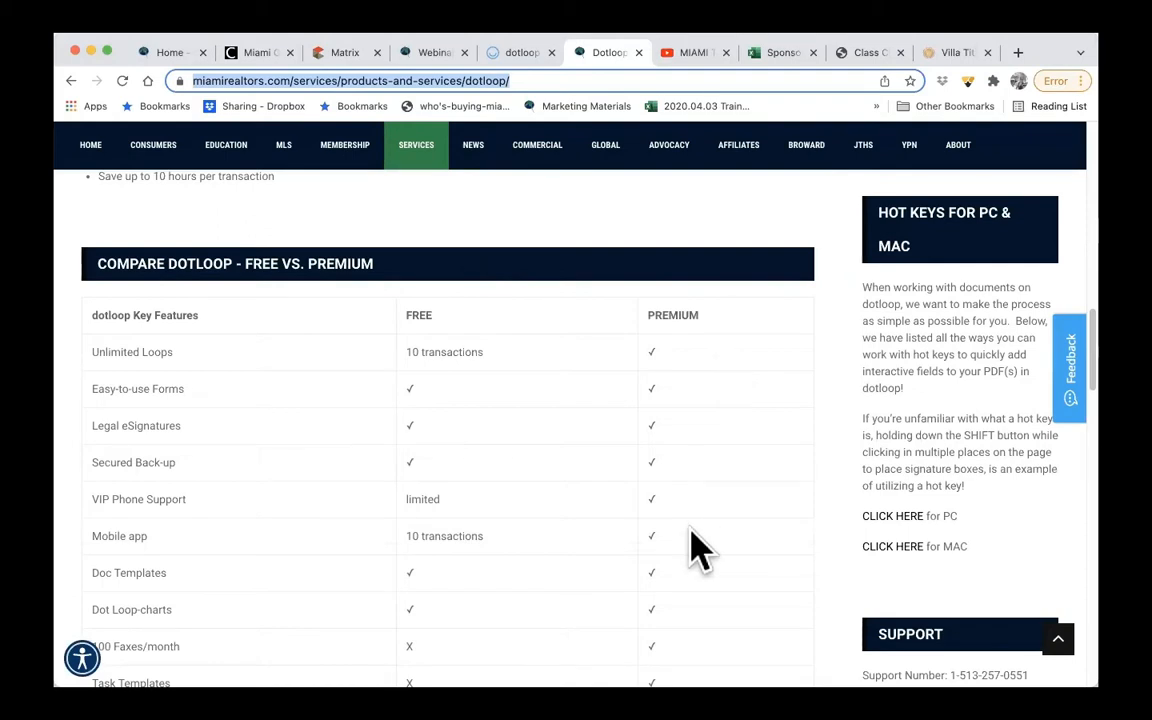
scroll(693, 548, "down", 3)
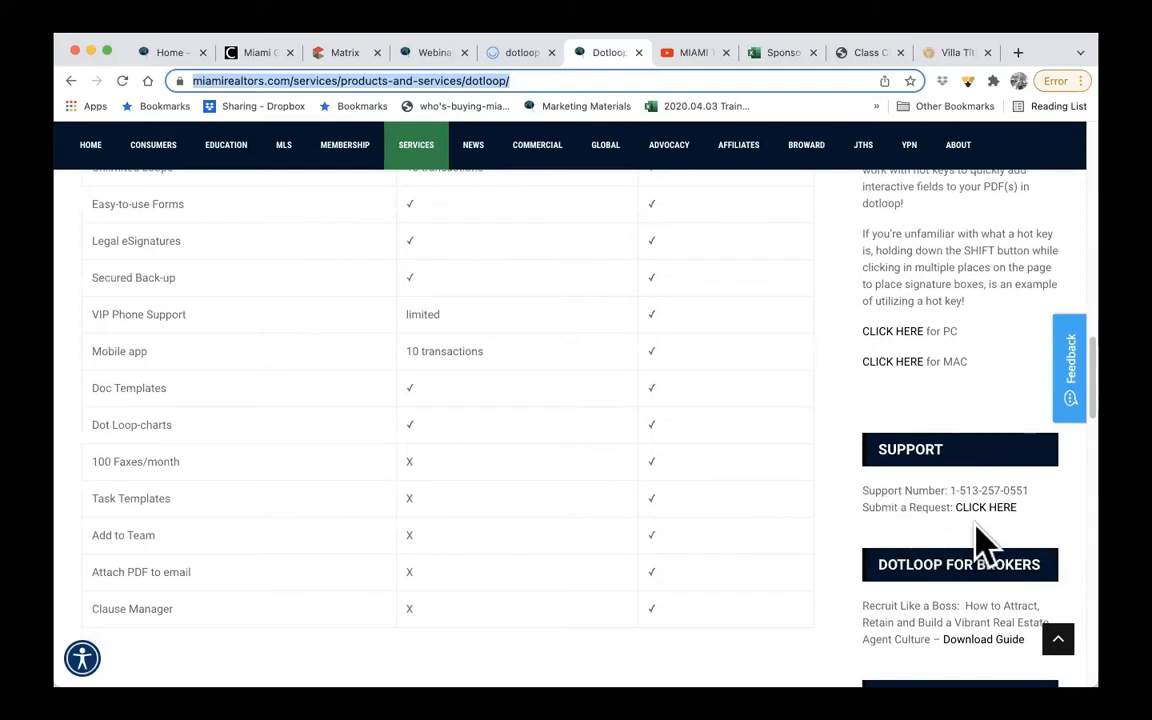
scroll(968, 535, "down", 5)
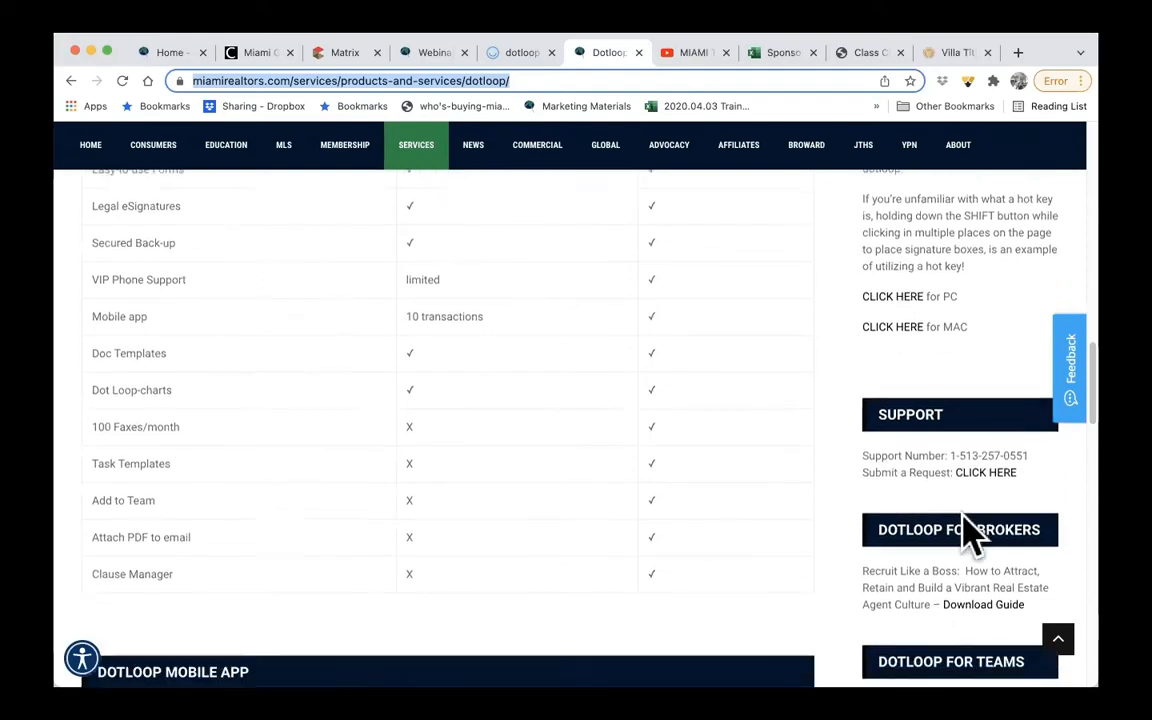
scroll(968, 535, "down", 2)
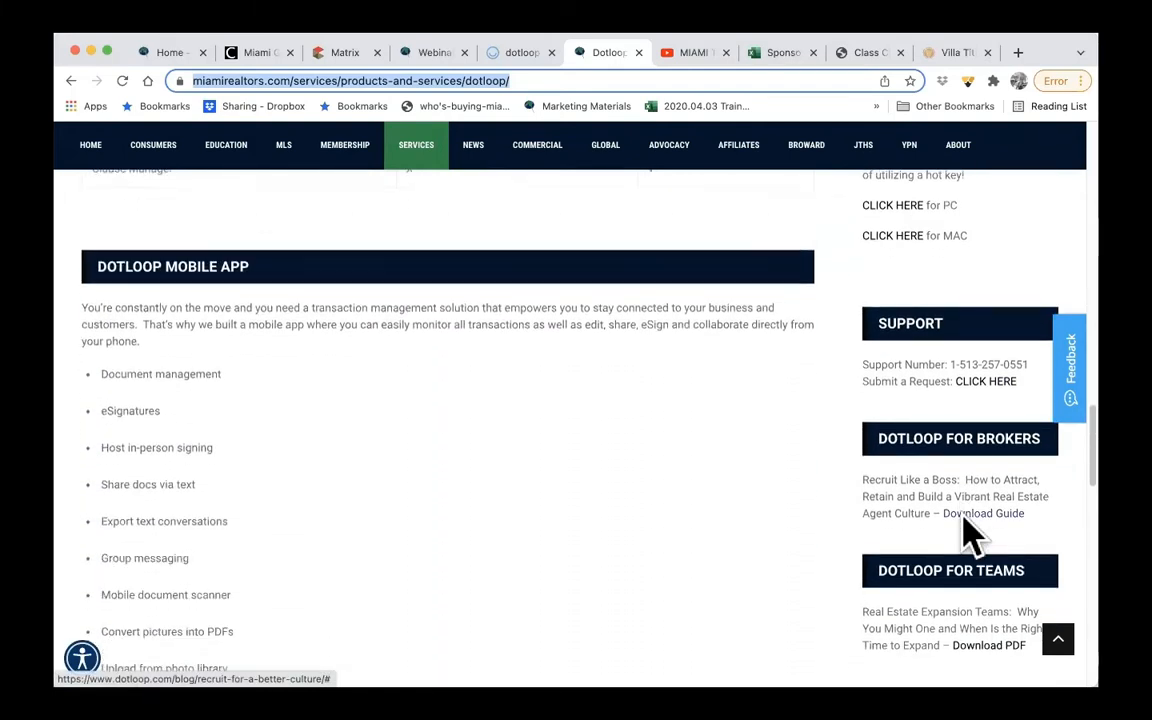
scroll(560, 597, "down", 5)
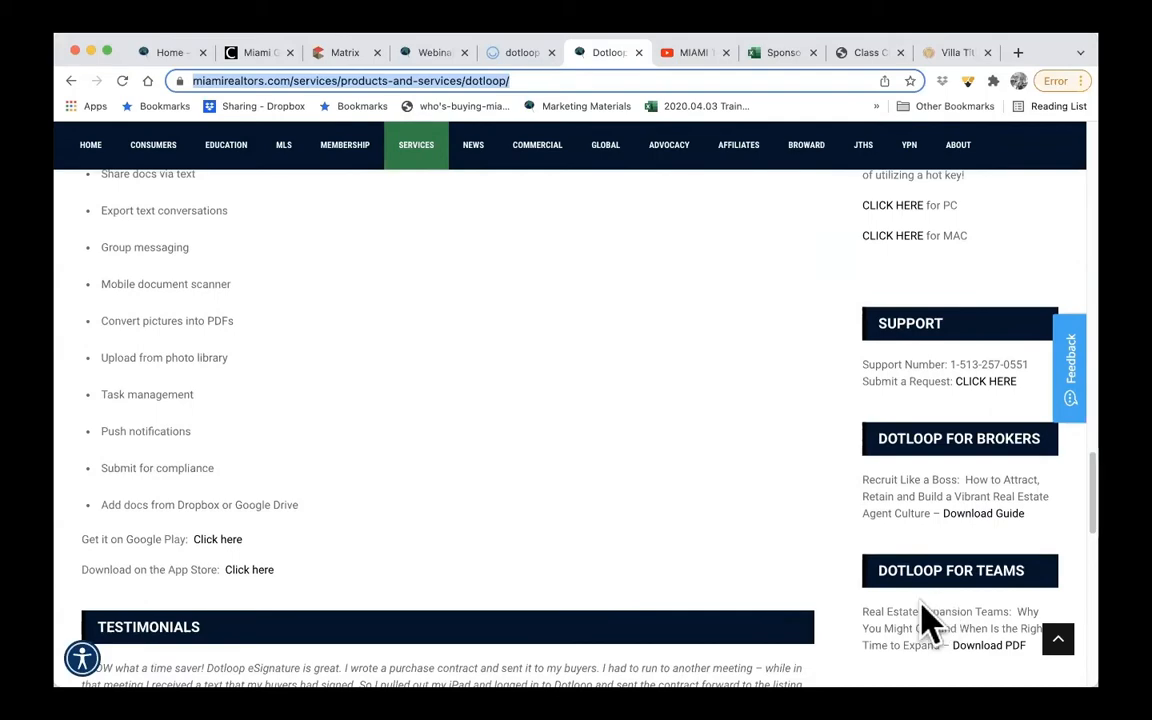
scroll(728, 527, "down", 3)
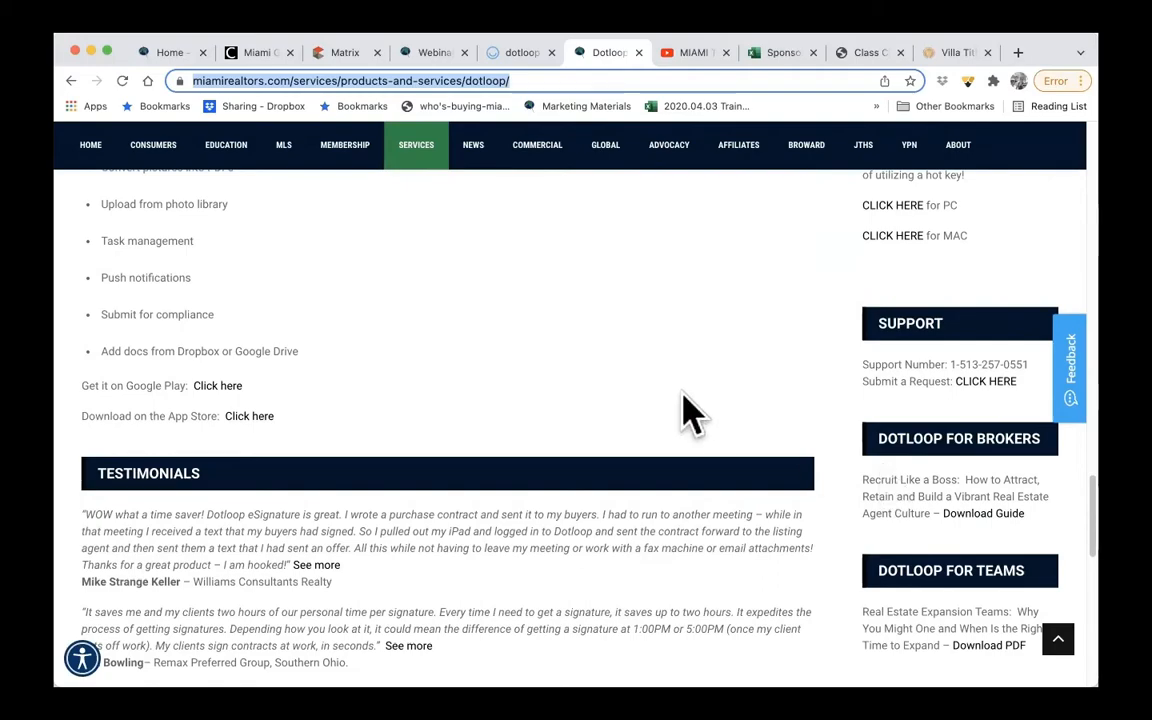
scroll(688, 412, "up", 15)
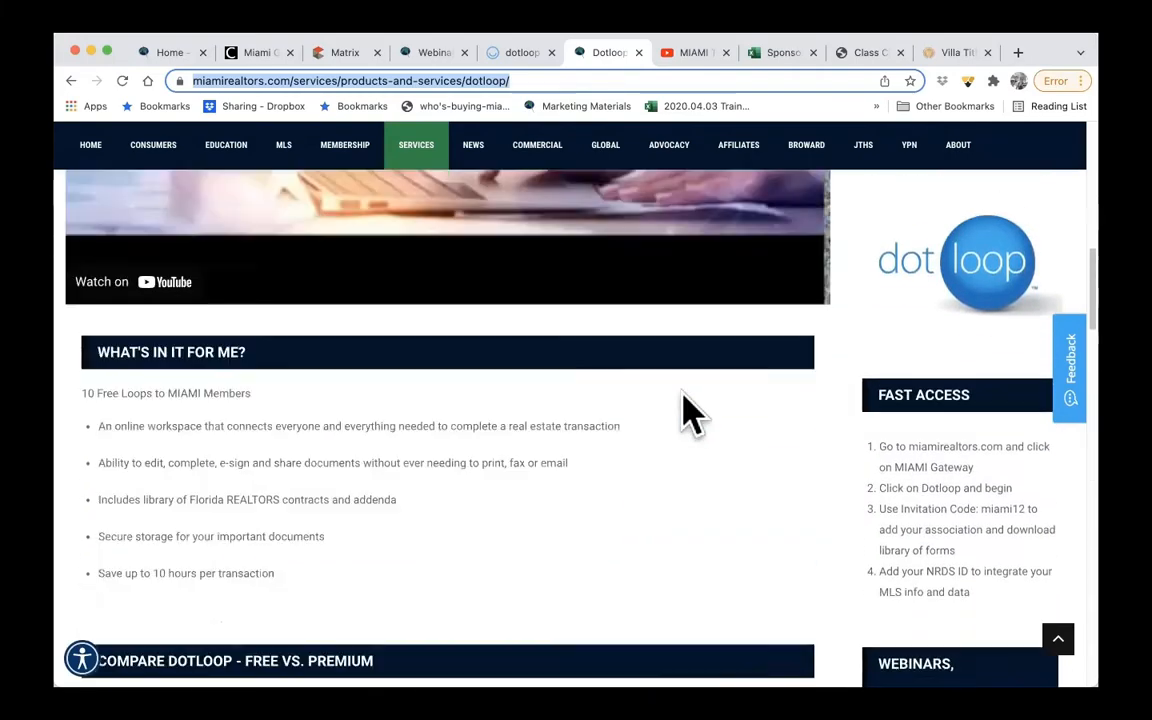
scroll(688, 412, "up", 10)
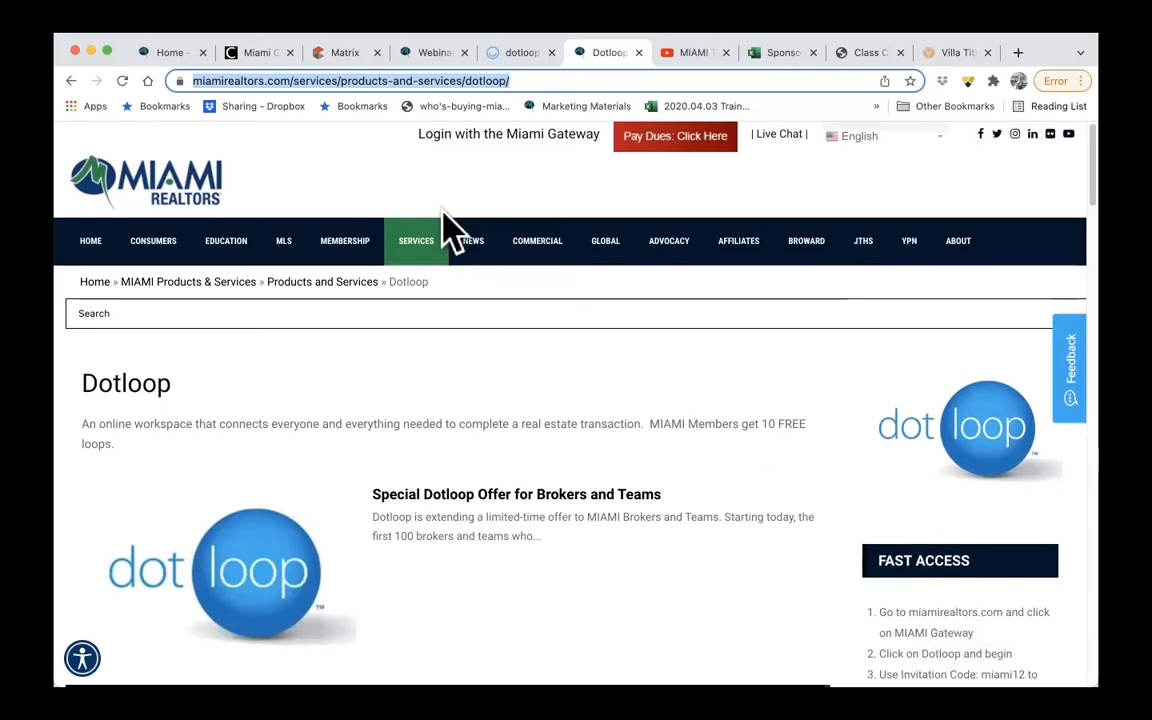
- Return to the Miami Gateway and locate the Matrix tile among the single sign-on services
left_click(260, 56)
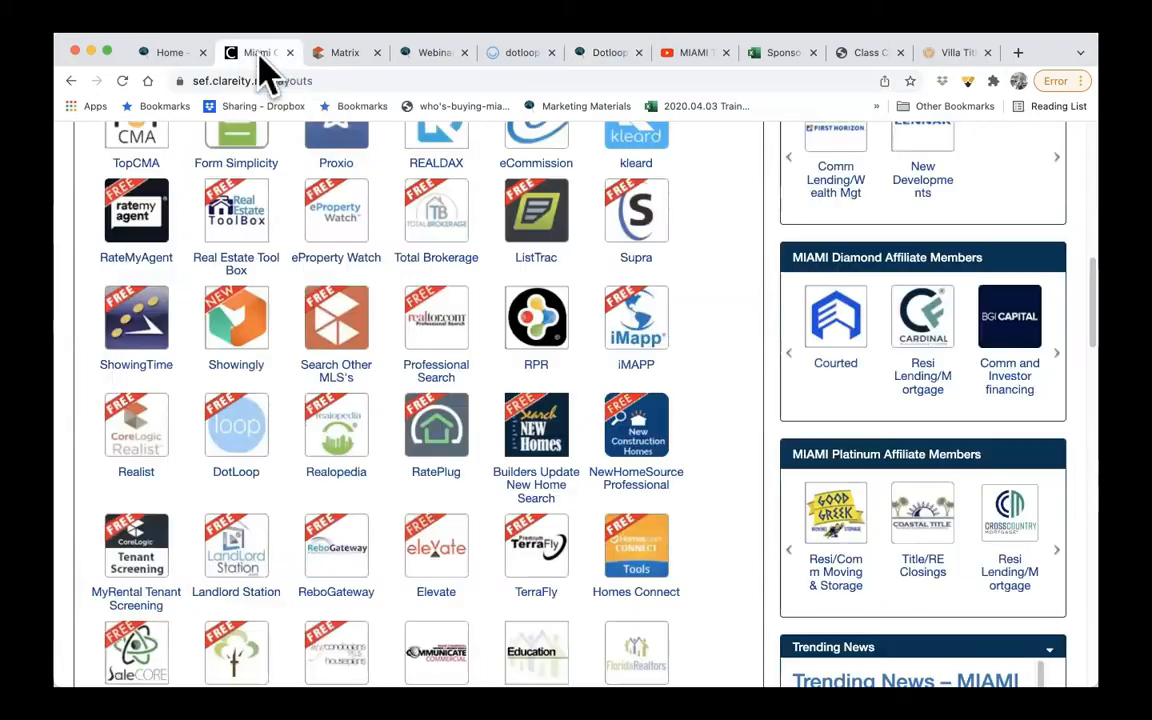
scroll(395, 257, "up", 1)
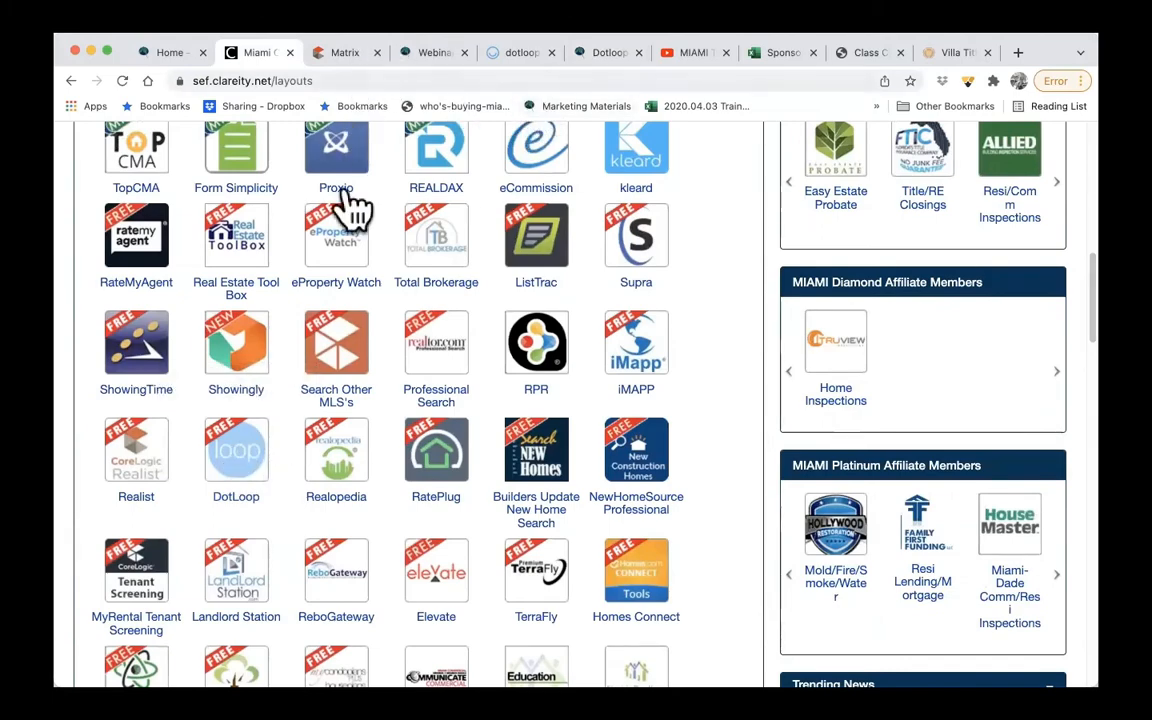
scroll(347, 230, "up", 10)
scroll(347, 232, "up", 1)
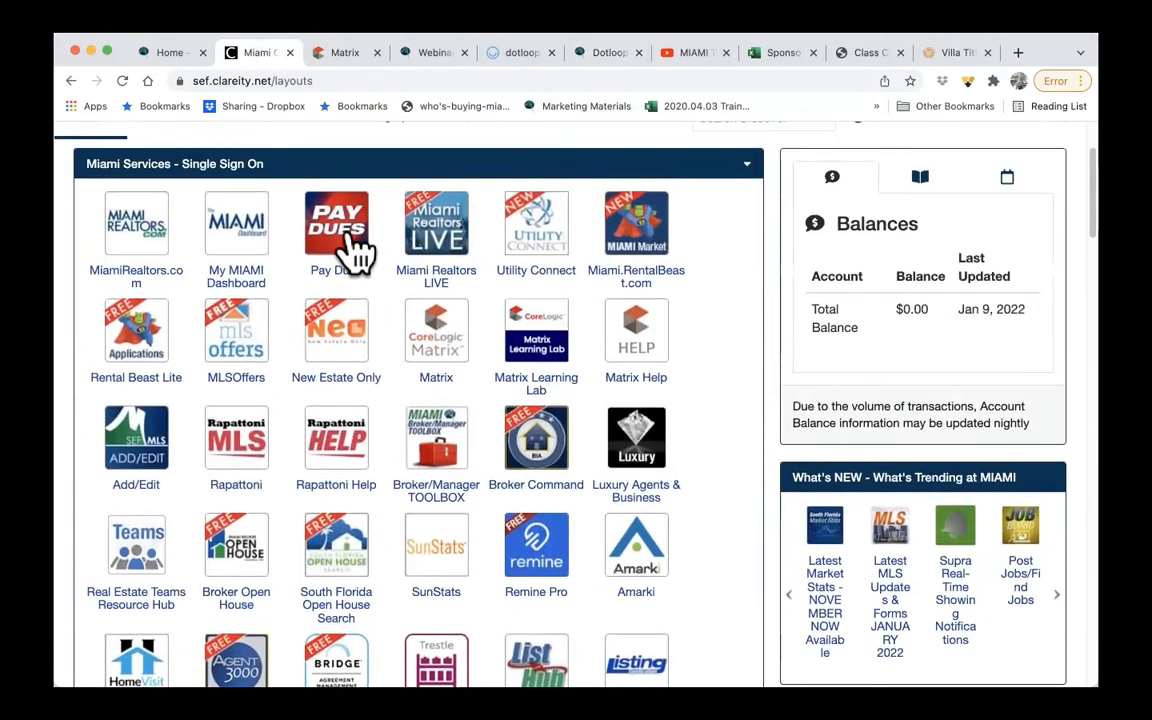
- Switch to Matrix and examine its home page widgets, including the list of external links
left_click(358, 55)
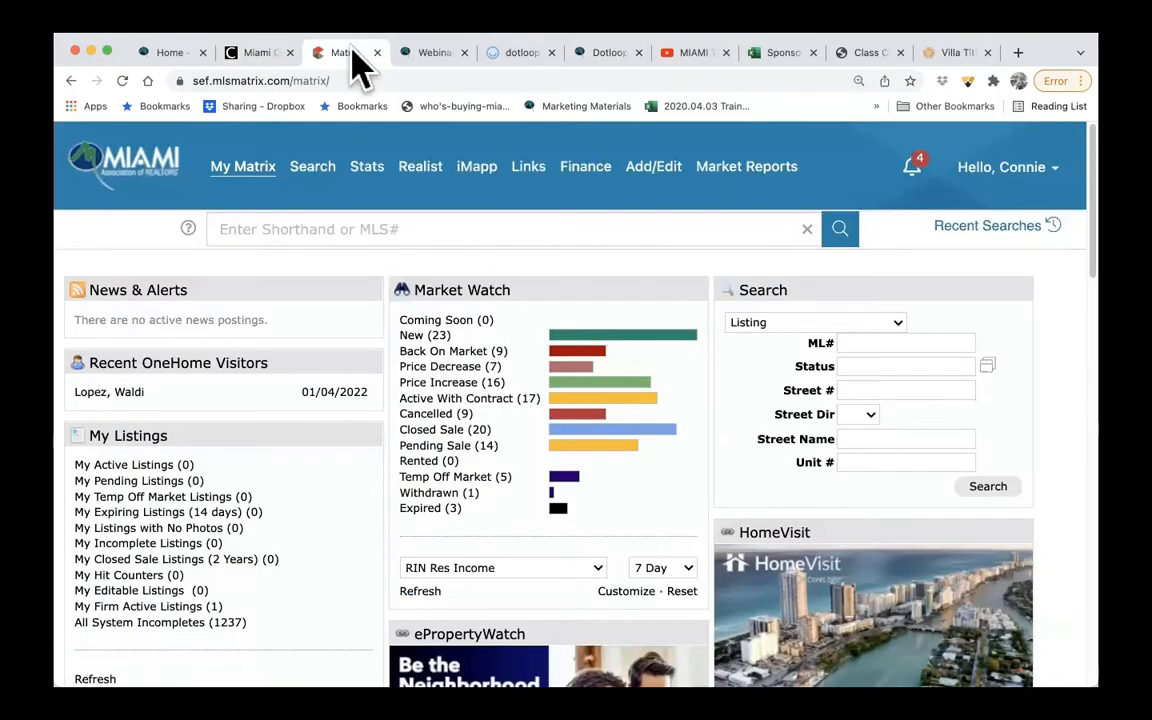
mouse_move(312, 166)
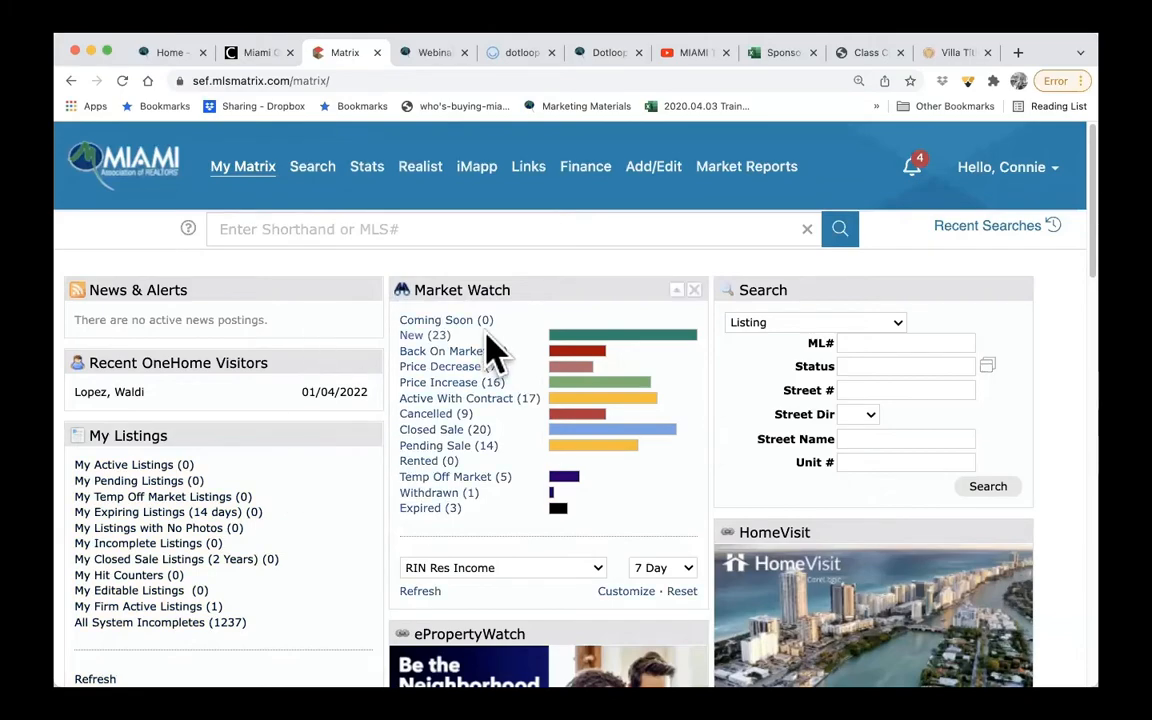
scroll(488, 345, "down", 5)
scroll(490, 347, "down", 10)
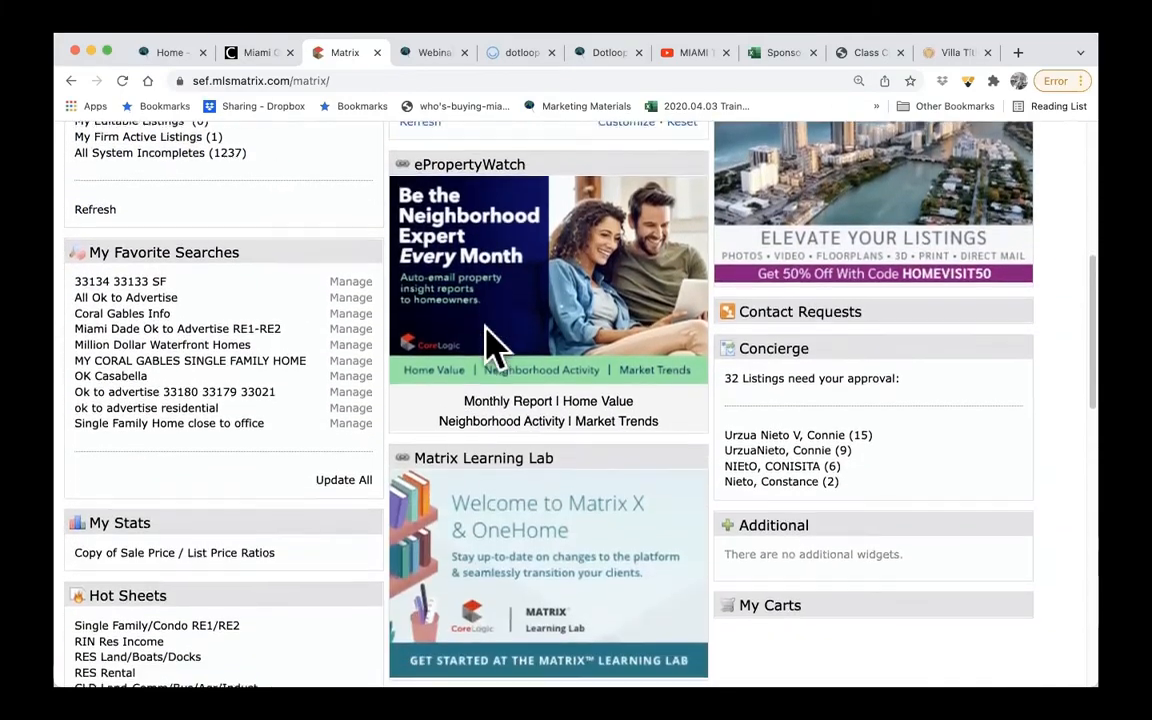
scroll(490, 347, "down", 2)
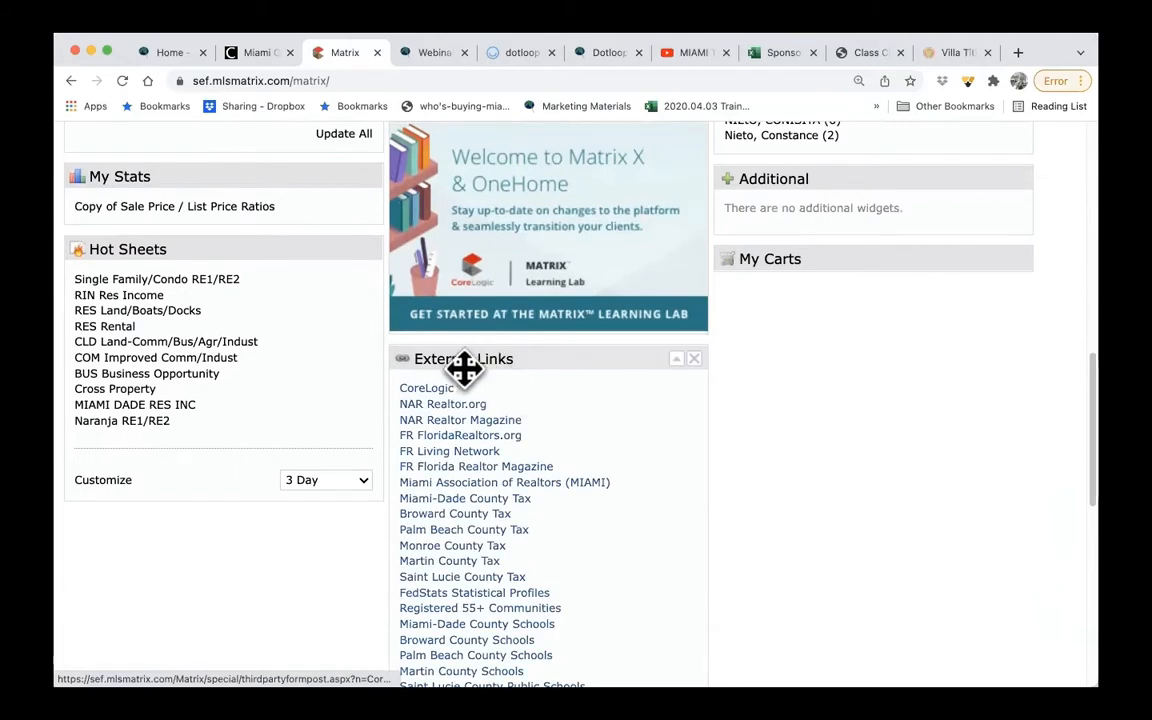
scroll(630, 500, "down", 7)
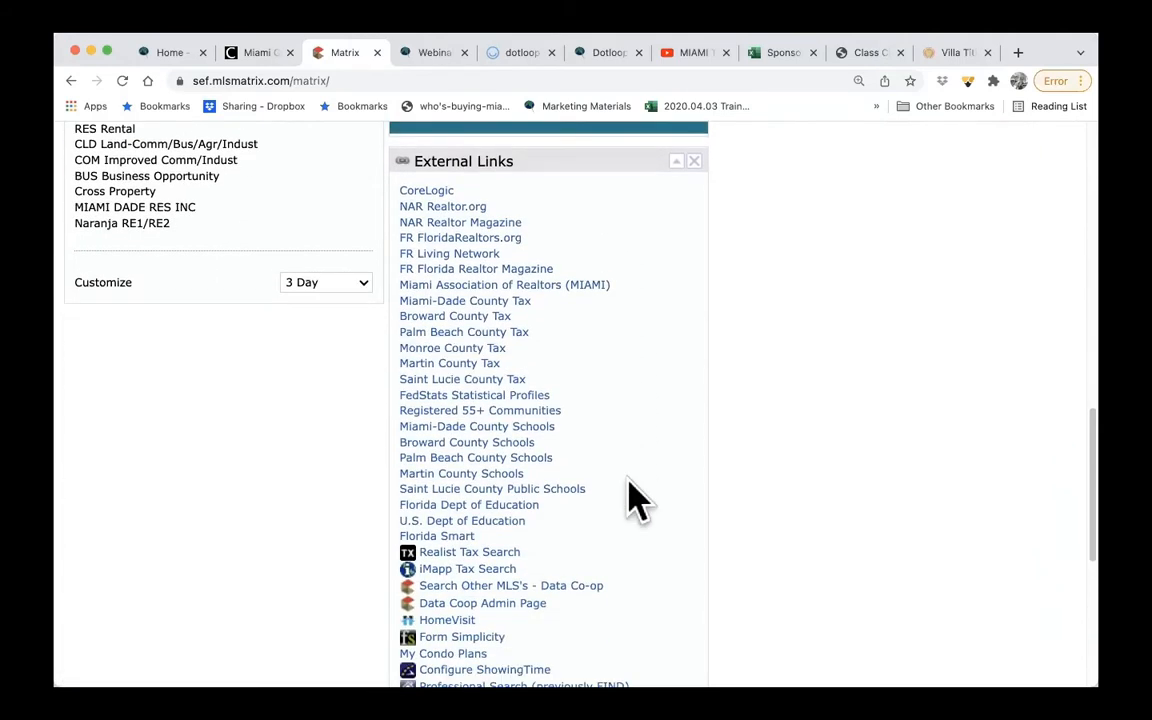
scroll(635, 497, "down", 4)
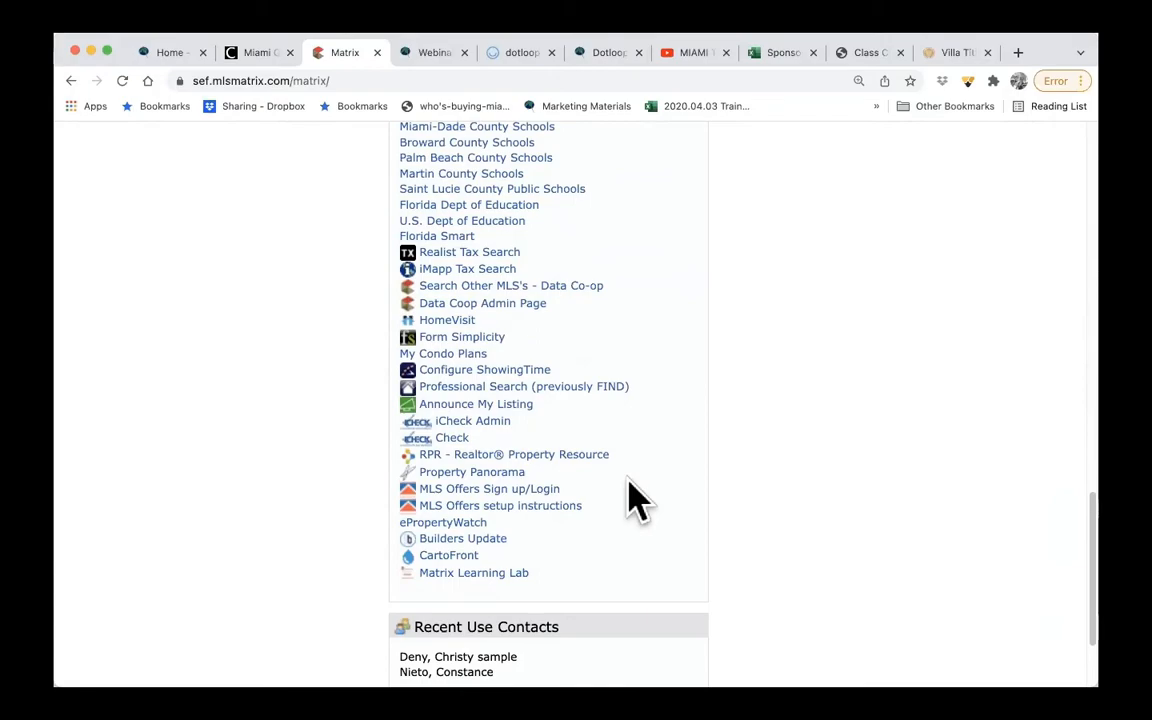
scroll(635, 500, "up", 20)
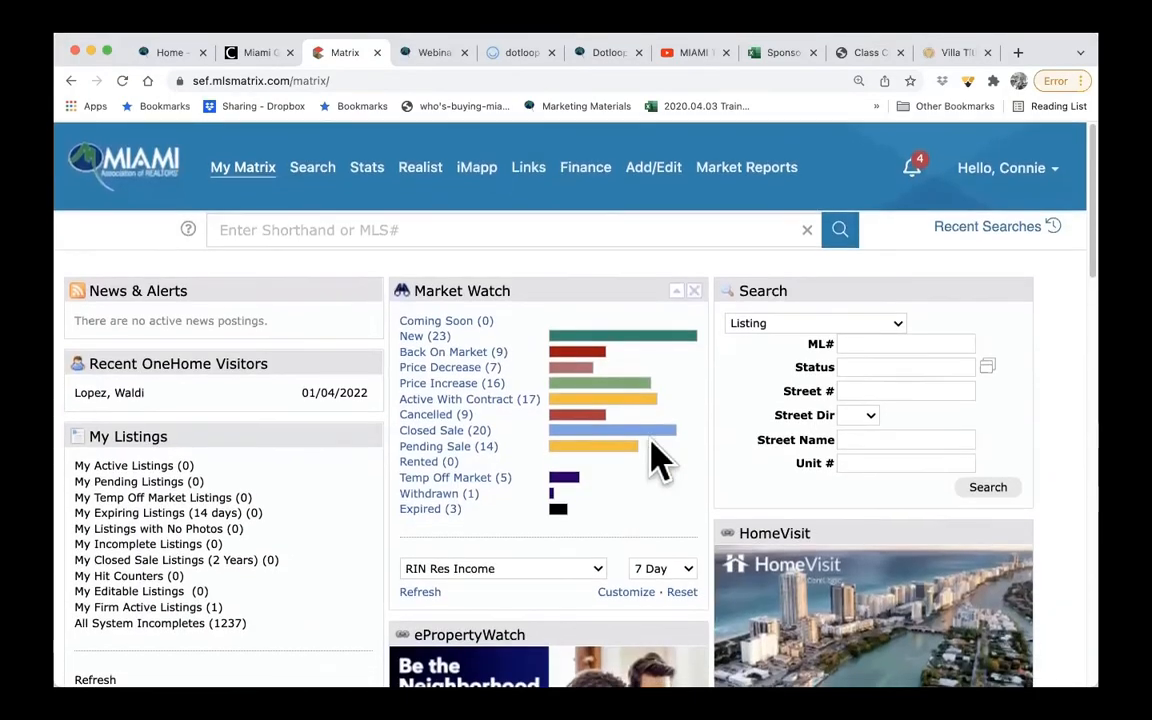
- Open the full report of listing A11124867 from the recent searches and magnify it to show the dotloop icon
left_click(978, 232)
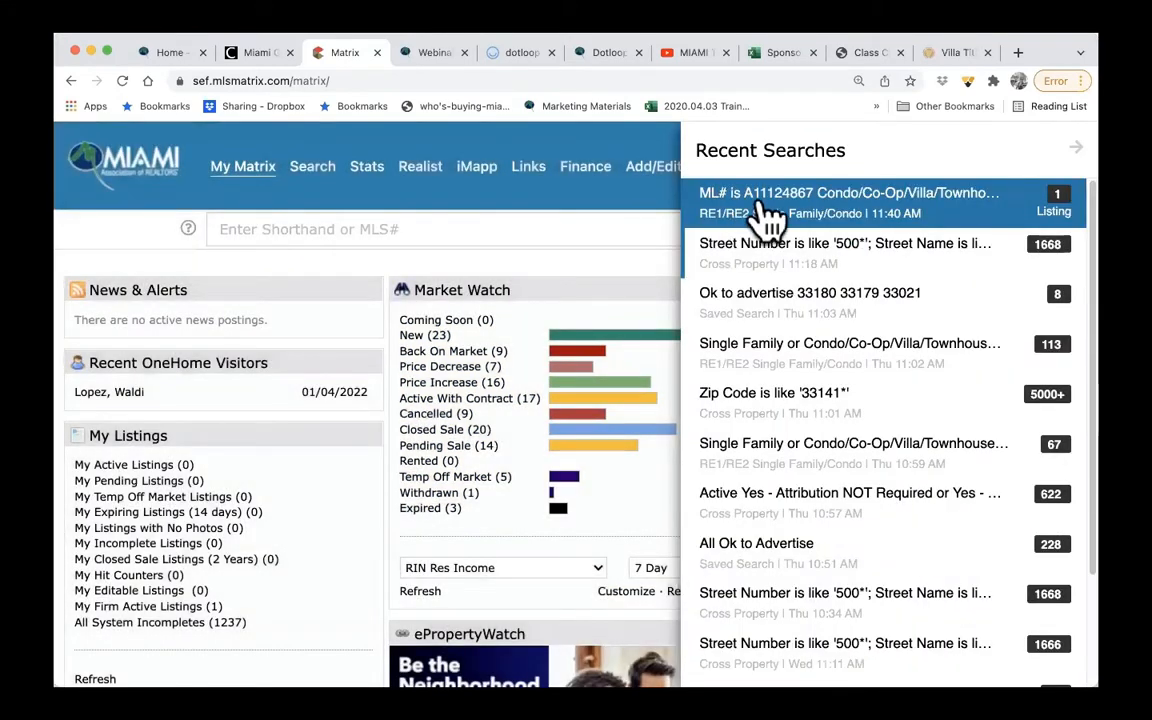
left_click(775, 215)
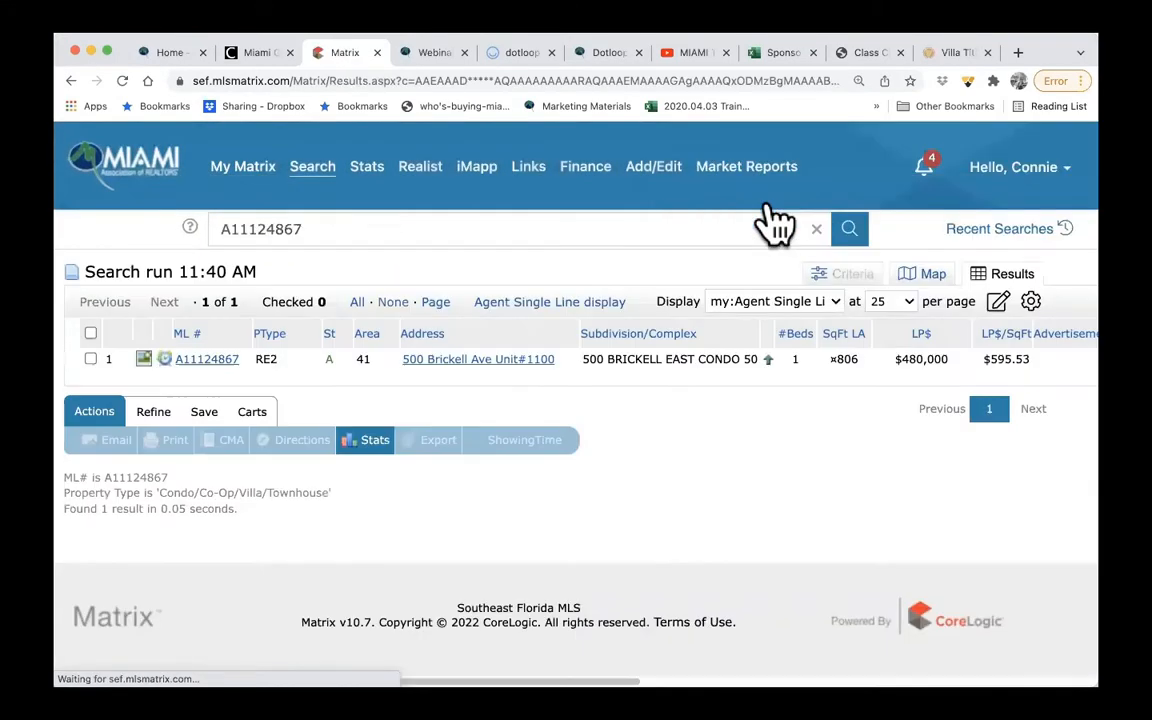
left_click(207, 360)
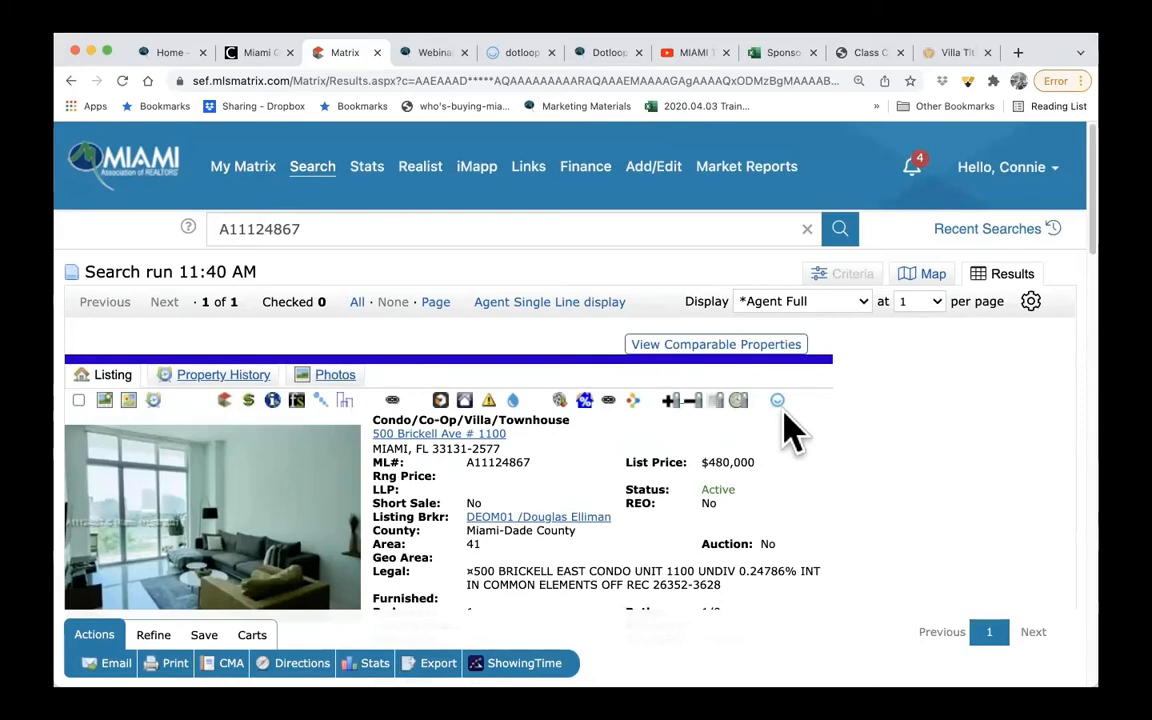
key("super+equal")
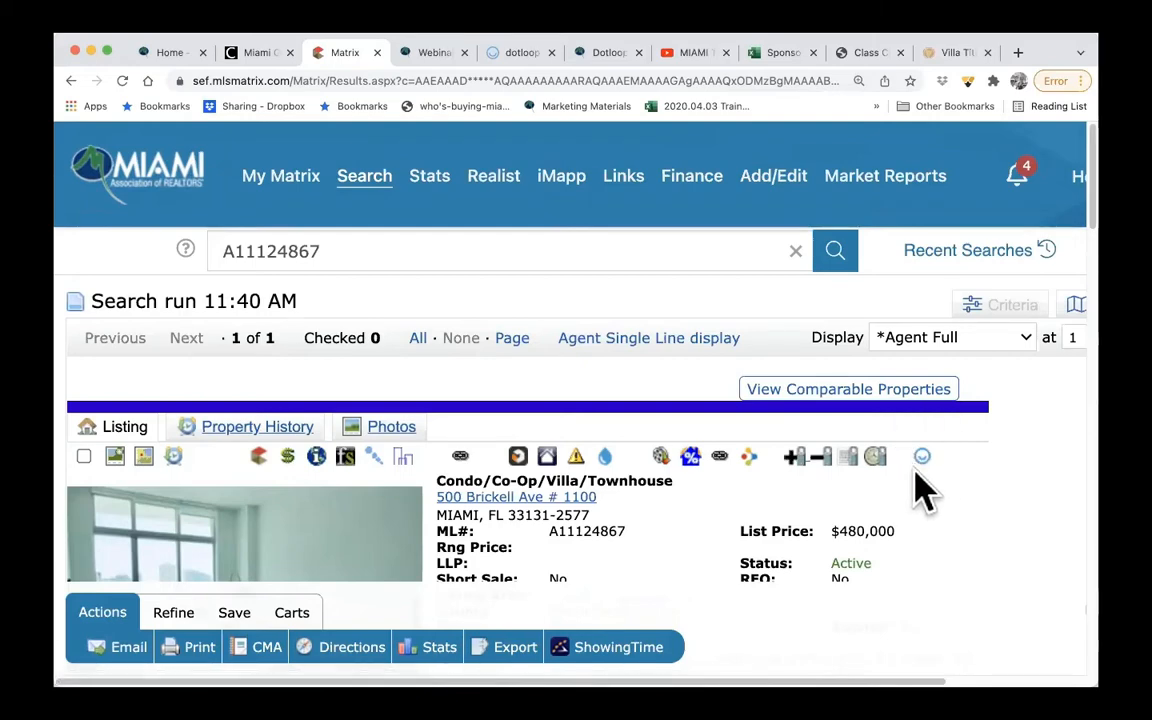
- Switch to dotloop and sign out of the account
left_click(516, 58)
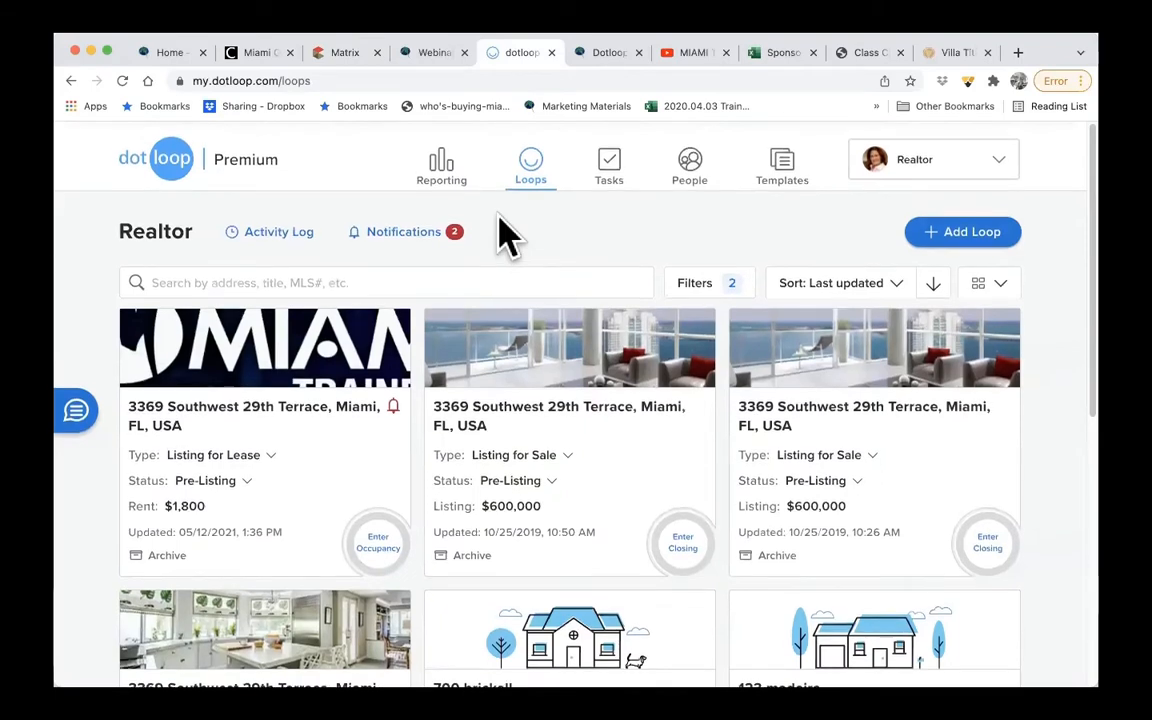
left_click(970, 160)
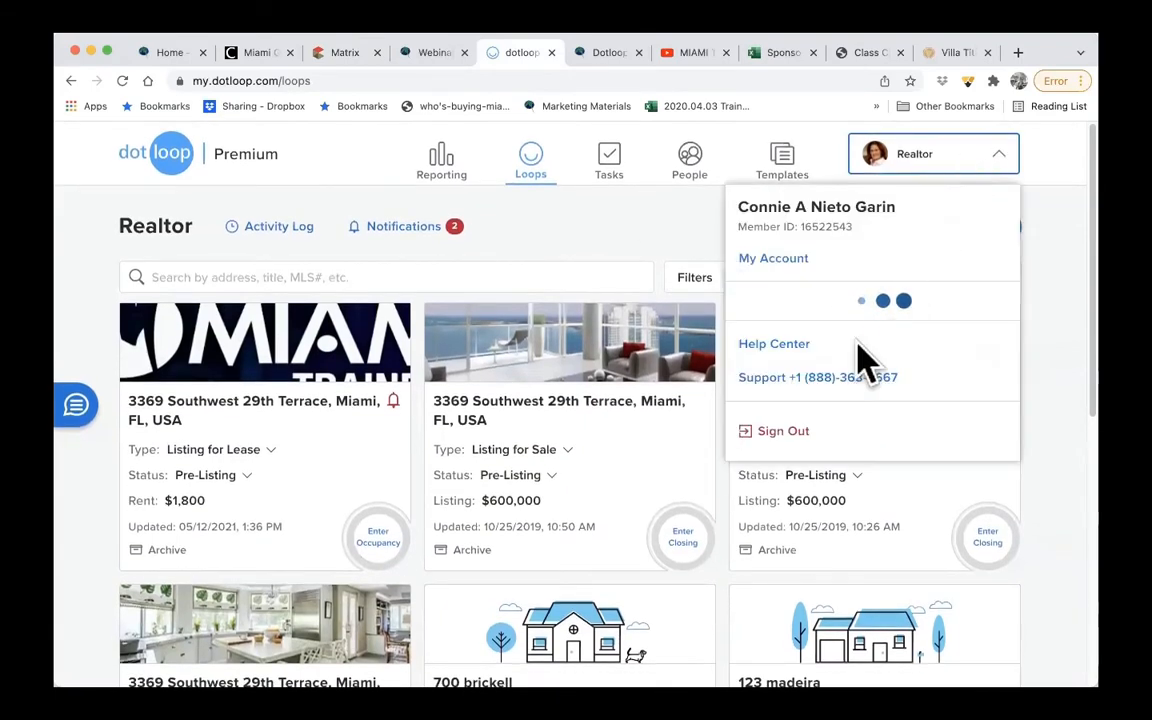
left_click(800, 496)
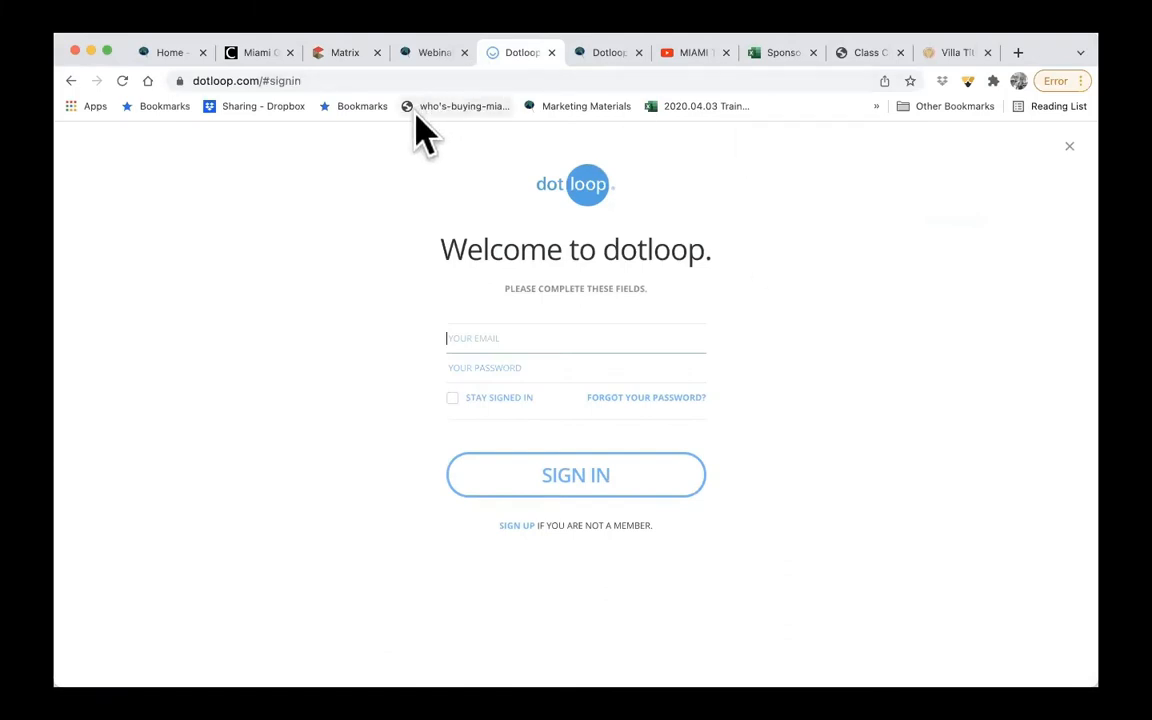
- Open the free dotloop sign-up form and set the role to Realtor/Agent and the state to Florida
left_click(516, 527)
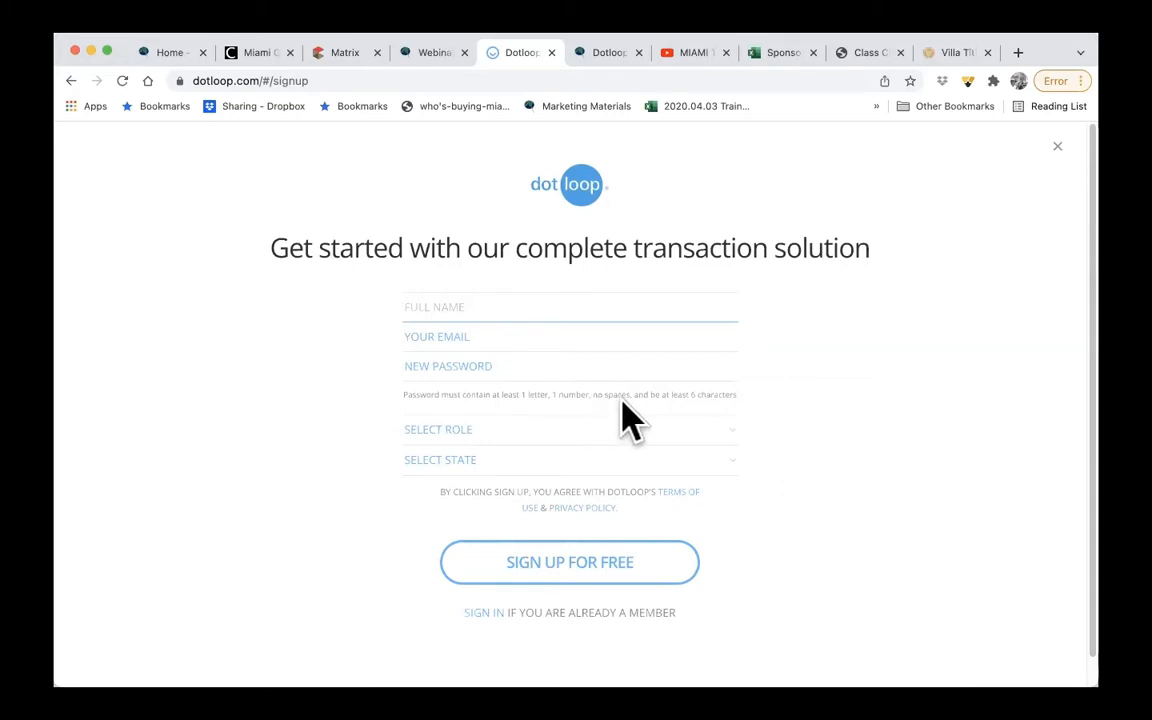
left_click(683, 450)
left_click(552, 466)
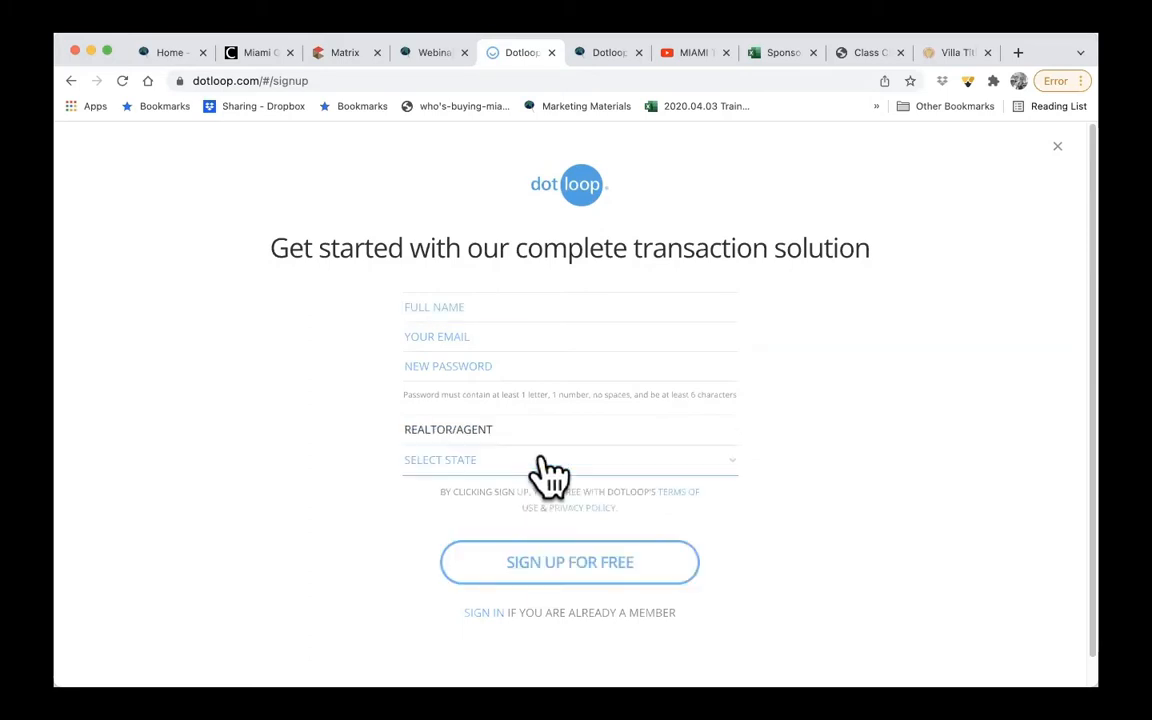
left_click(590, 465)
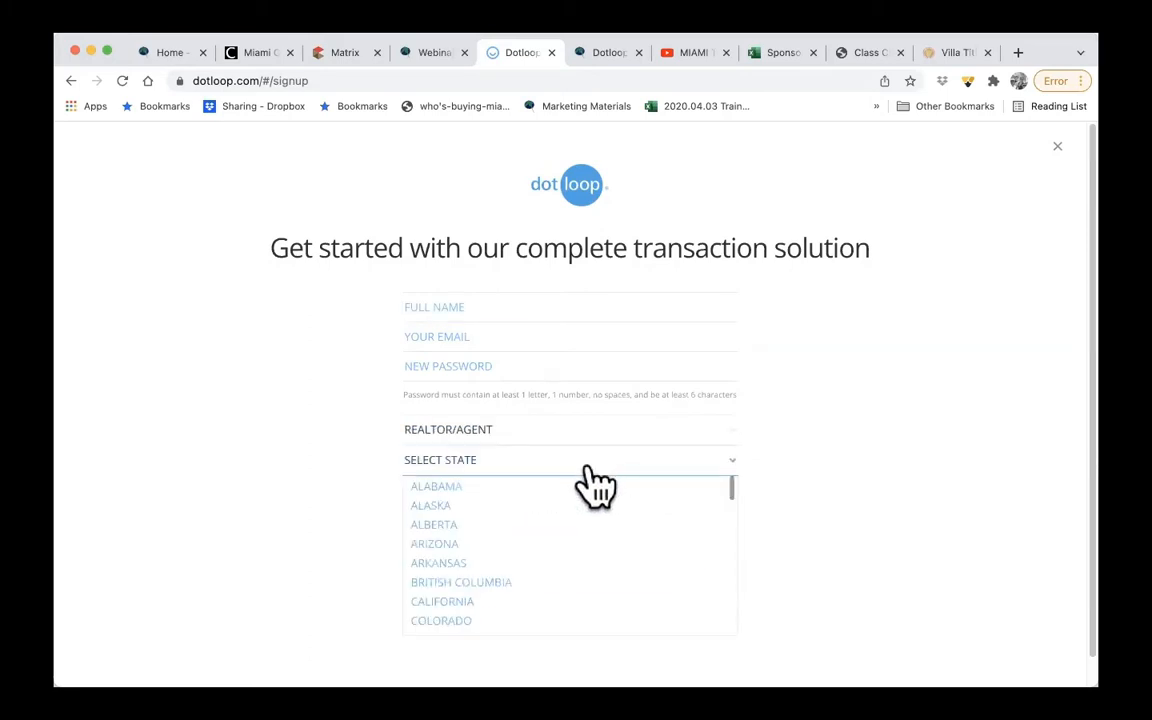
scroll(575, 535, "down", 3)
scroll(571, 522, "up", 1)
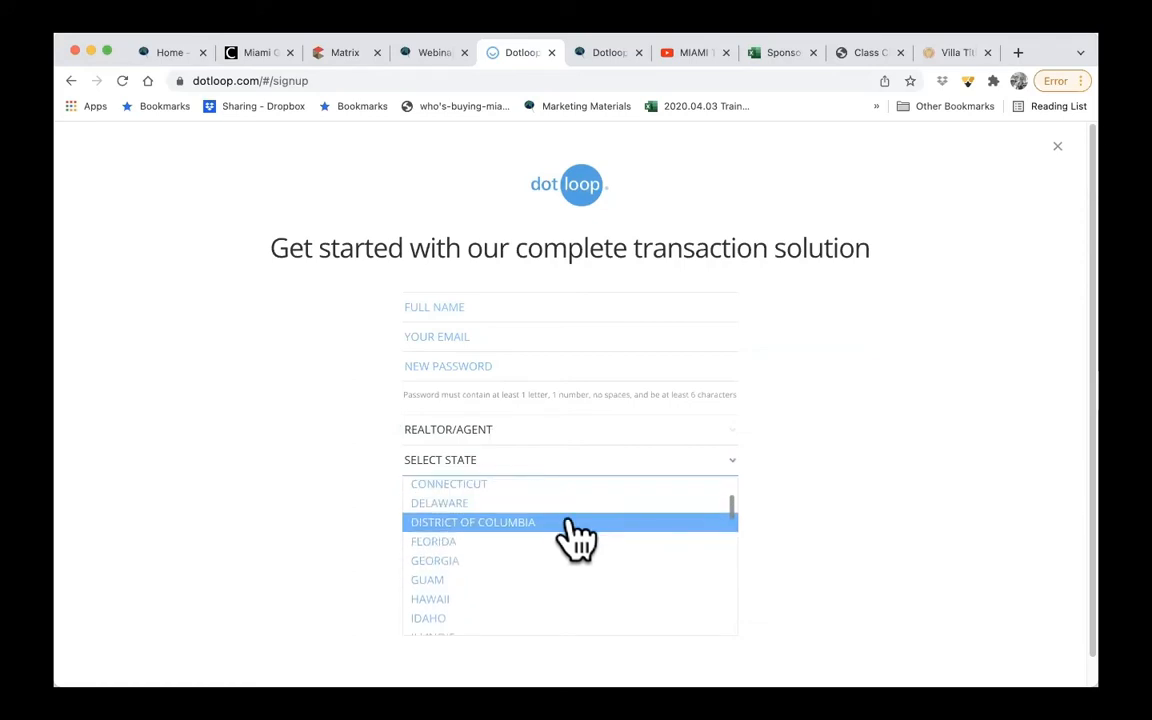
left_click(565, 524)
left_click(580, 468)
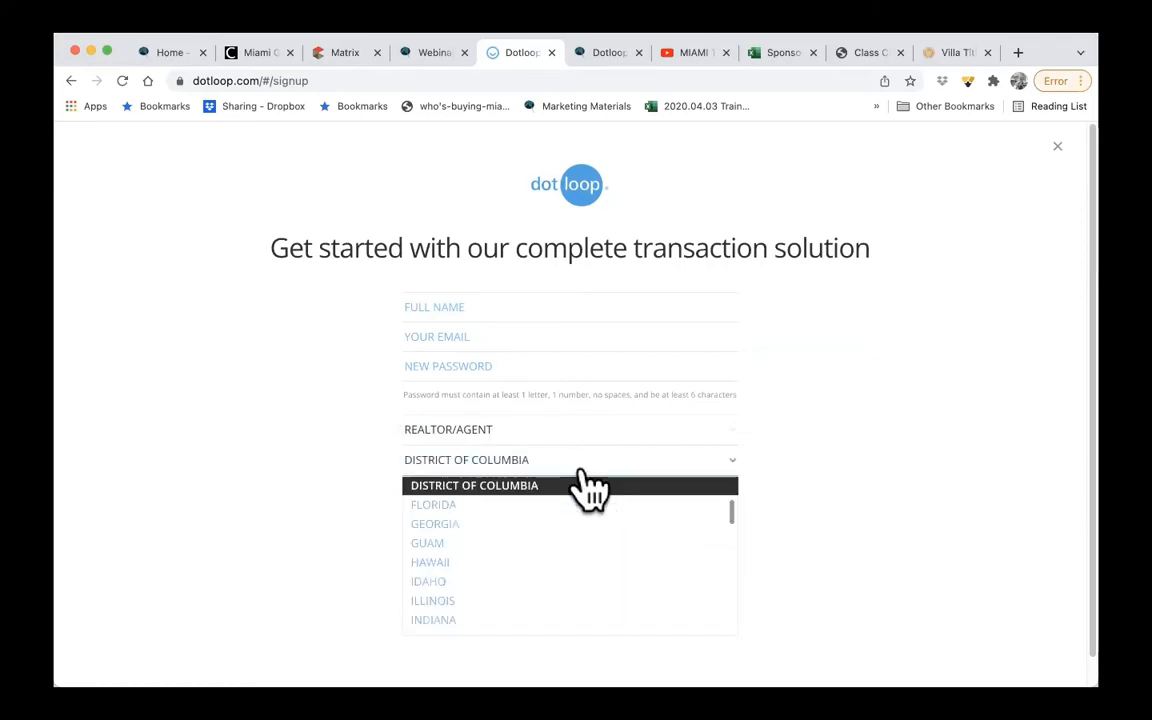
left_click(550, 505)
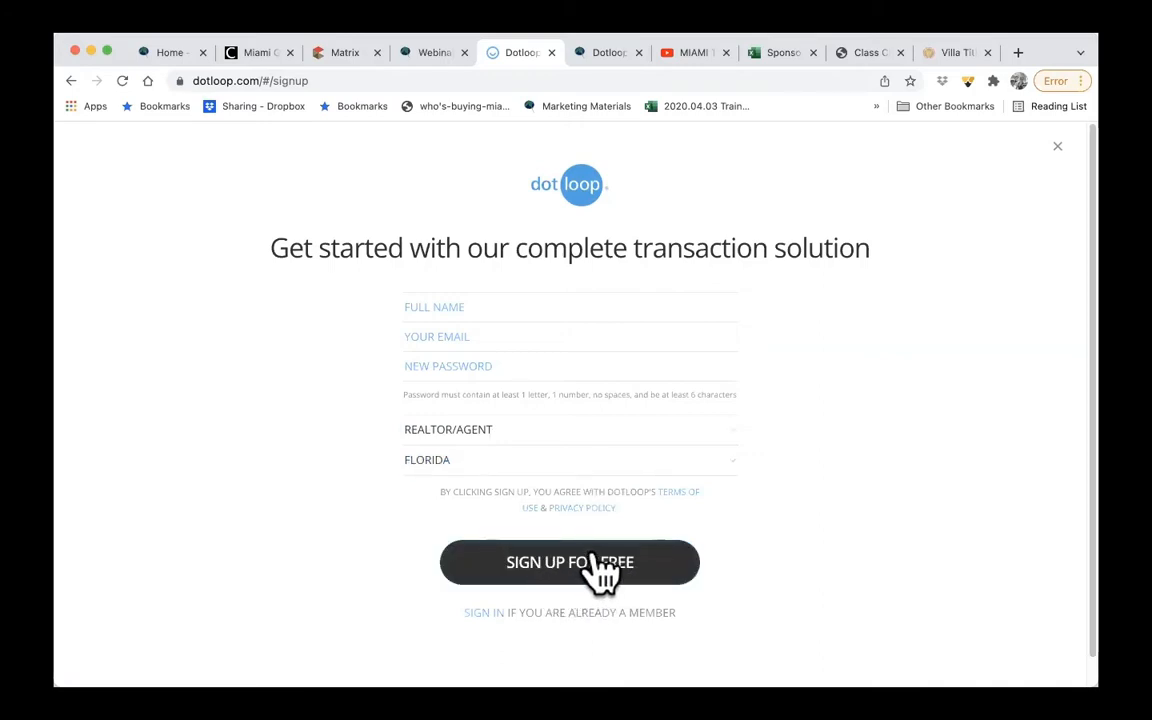
- Return to the sign-in form and sign in to dotloop with the account e-mail and password
left_click(486, 613)
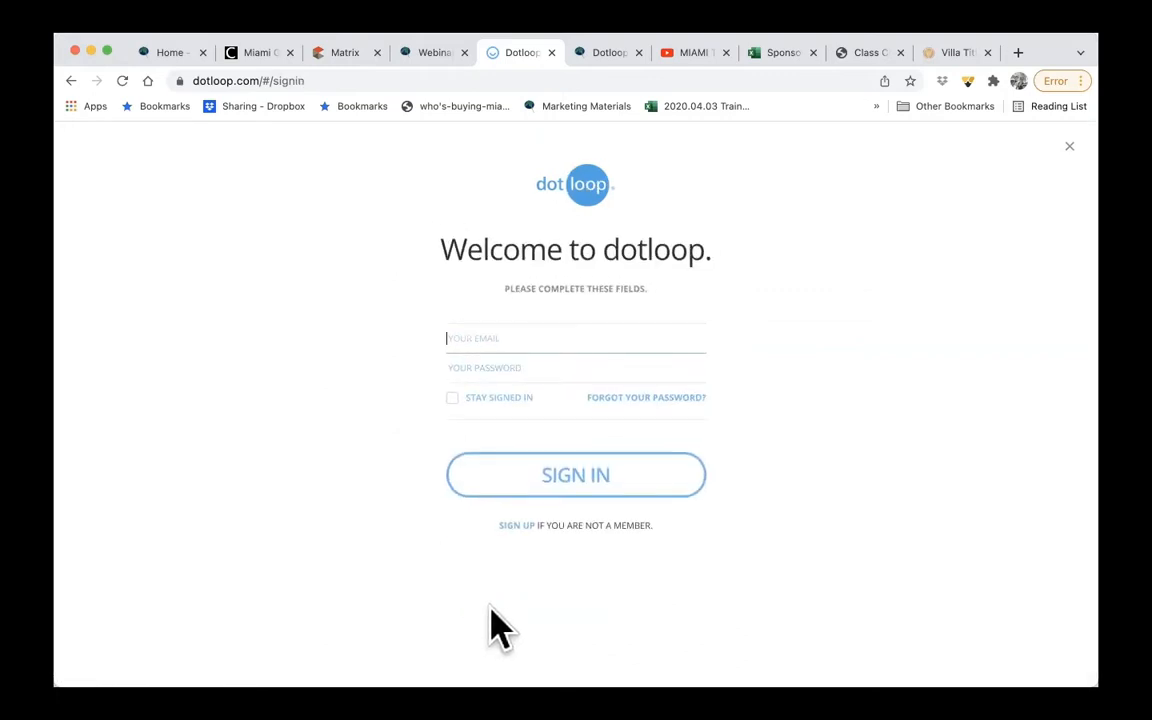
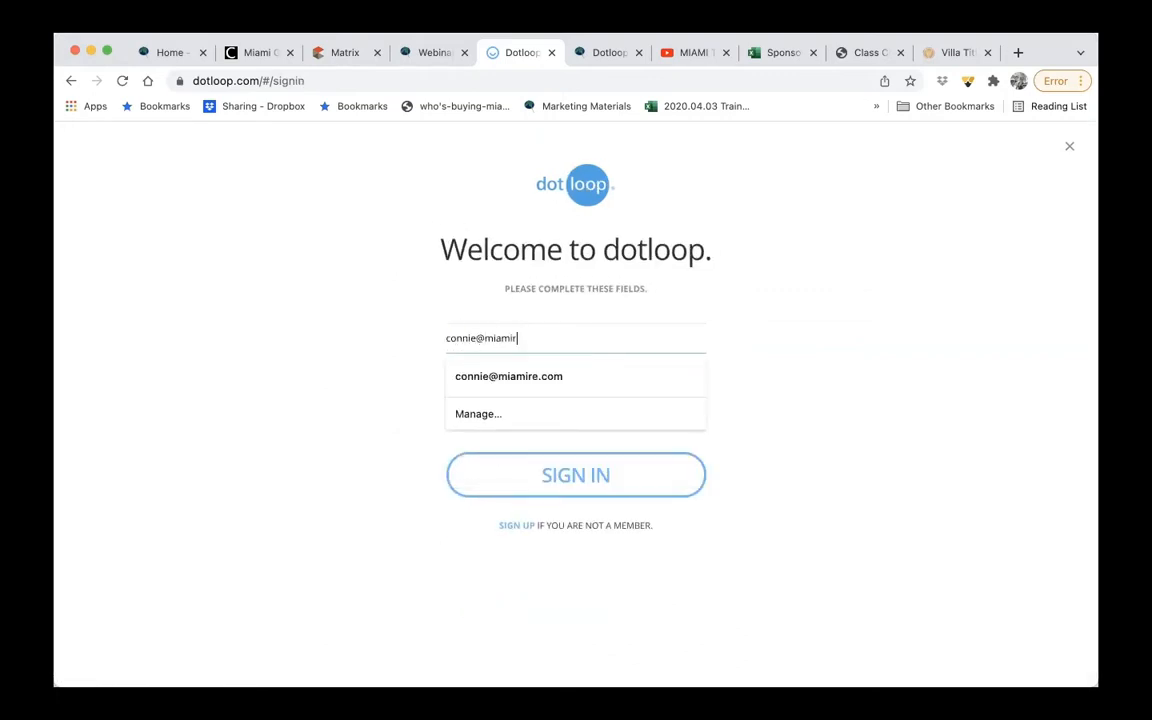
key("Tab")
type("•")
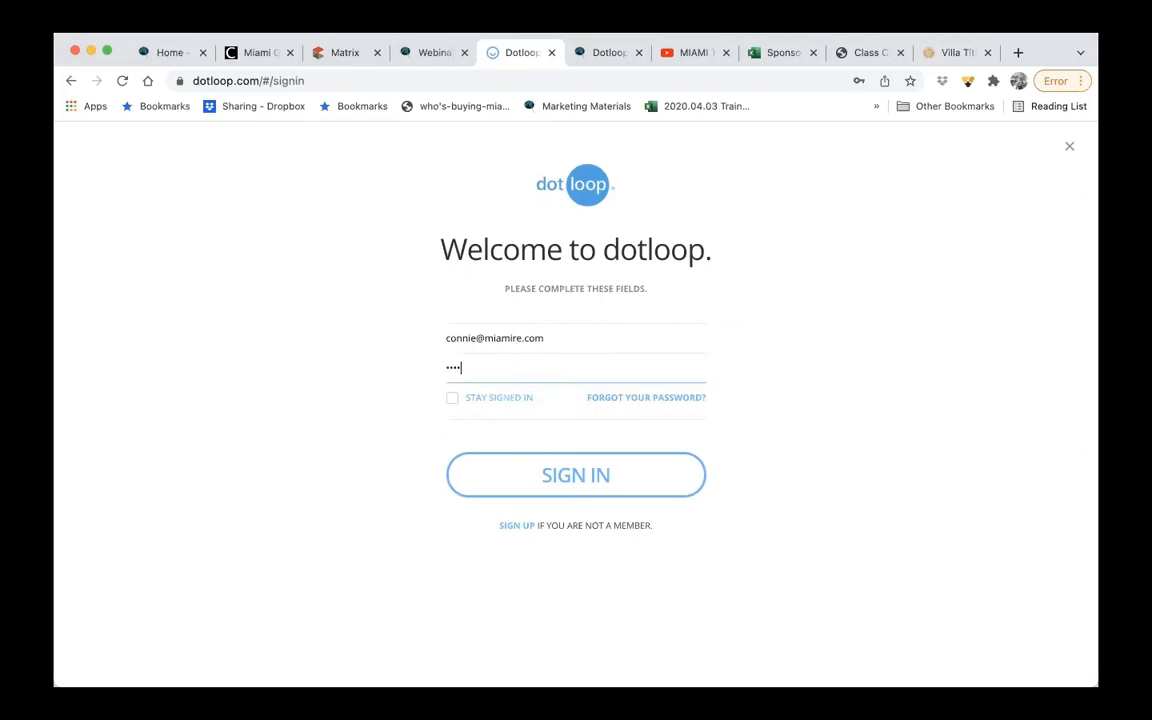
left_click(630, 485)
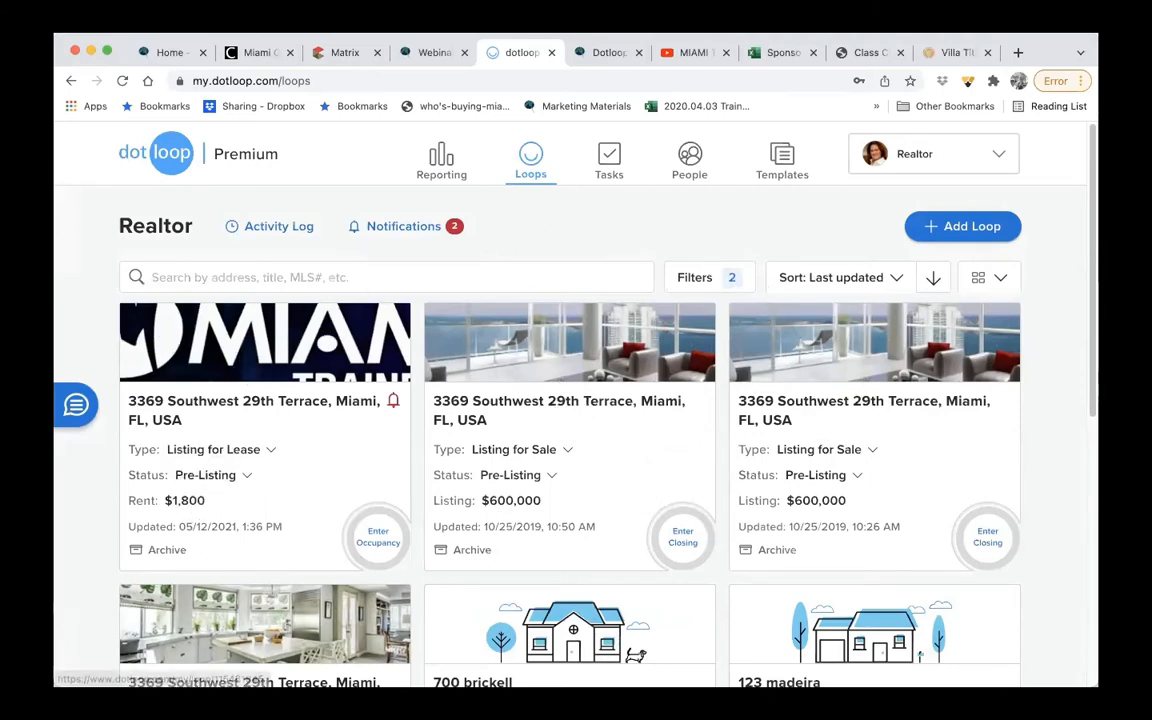
- Look over the existing loops and open the My Account settings
scroll(570, 400, "down", 3)
scroll(570, 400, "up", 3)
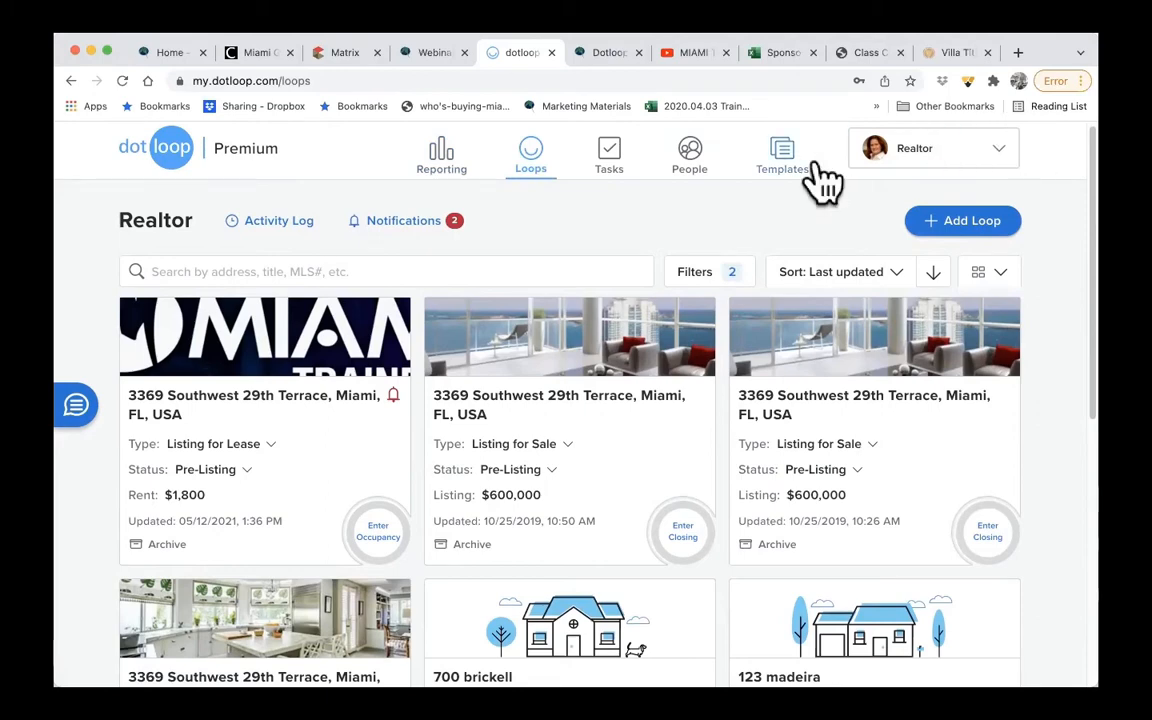
left_click(1002, 151)
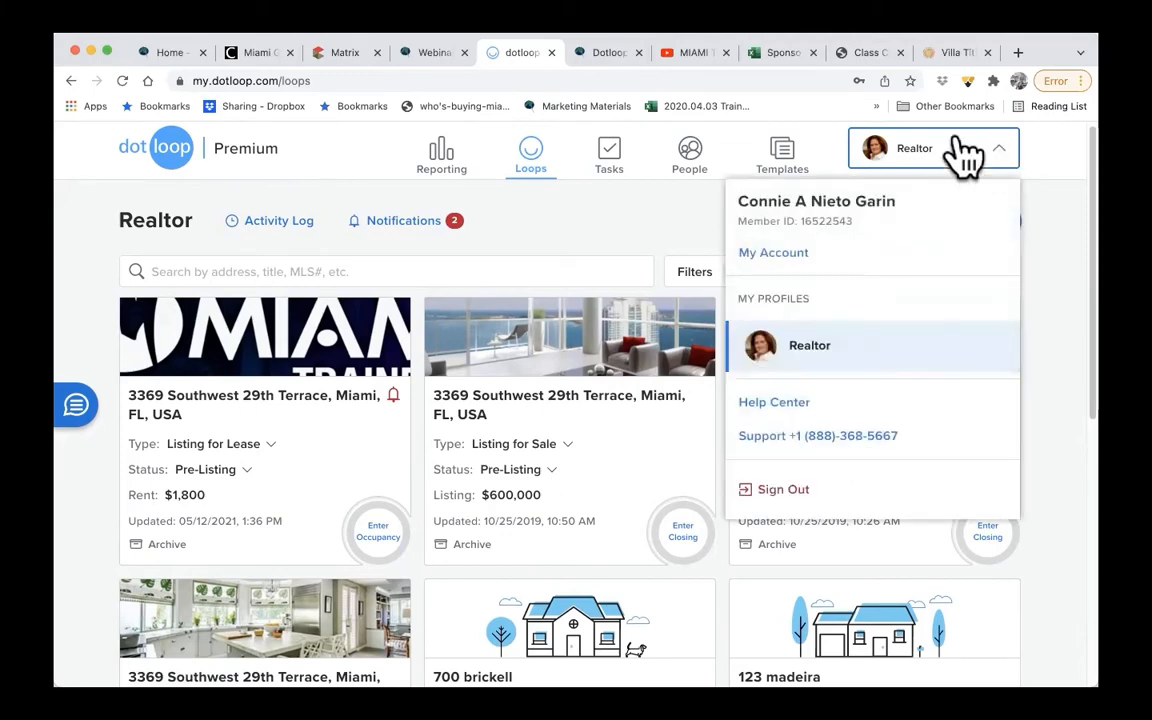
left_click(777, 255)
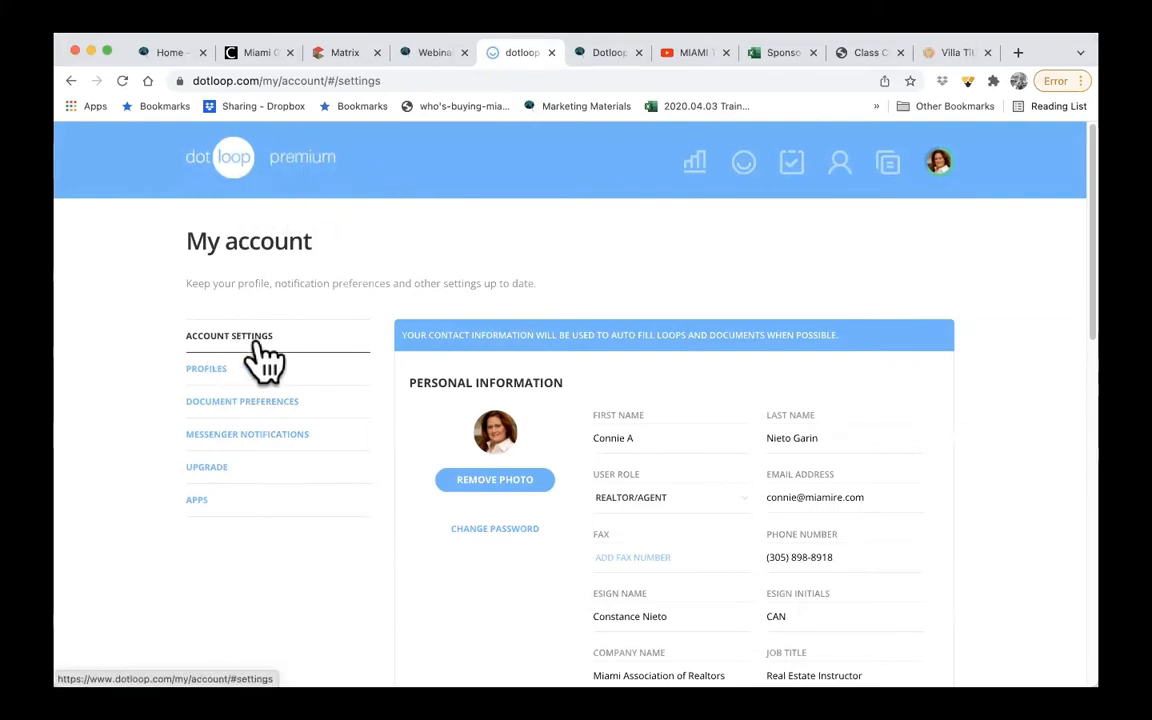
- Show the available user roles in the personal information and select Realtor/Agent
scroll(669, 405, "down", 3)
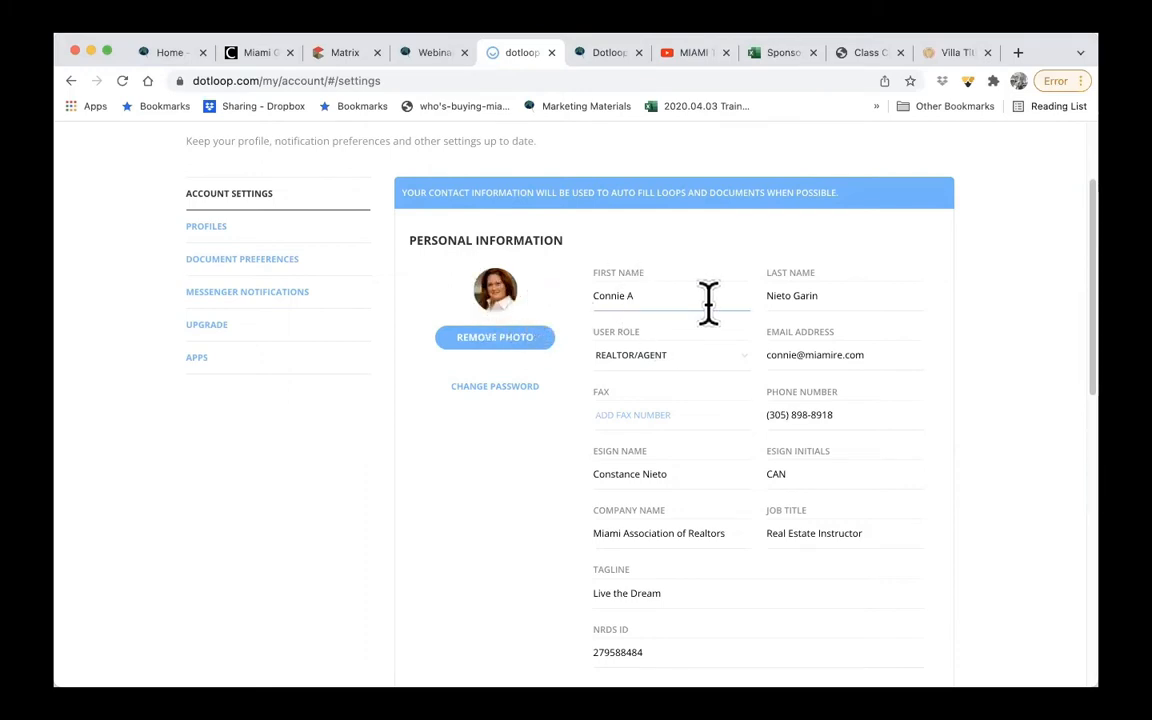
left_click(648, 365)
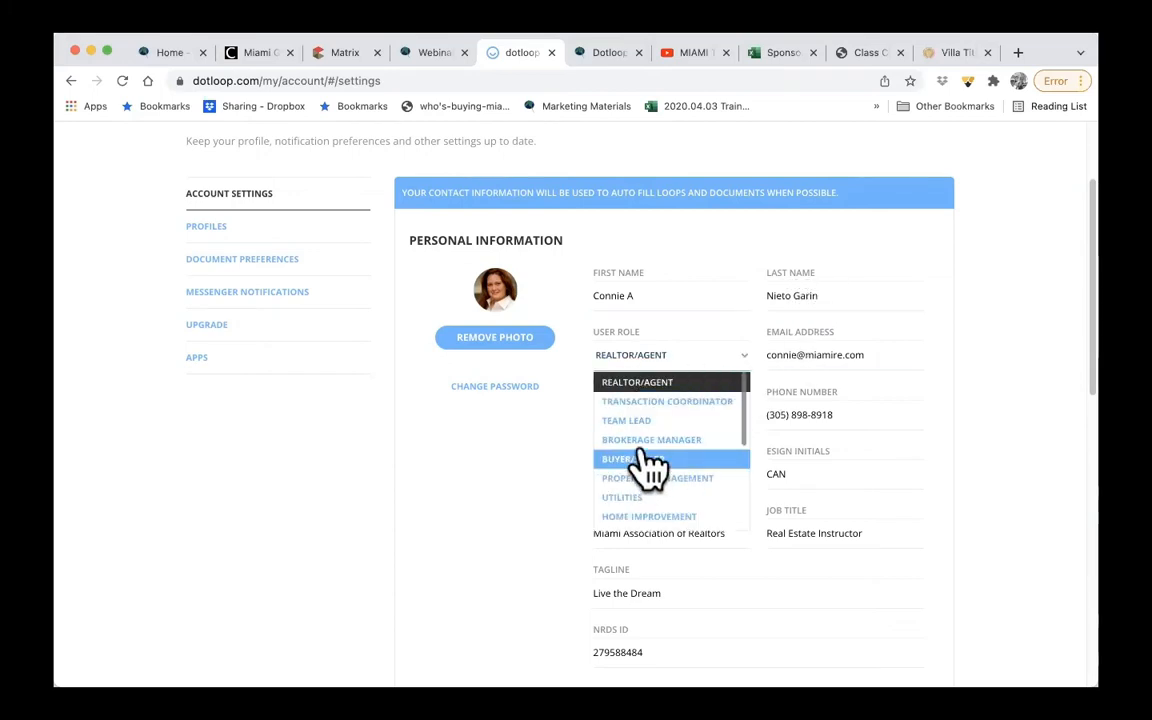
left_click(640, 383)
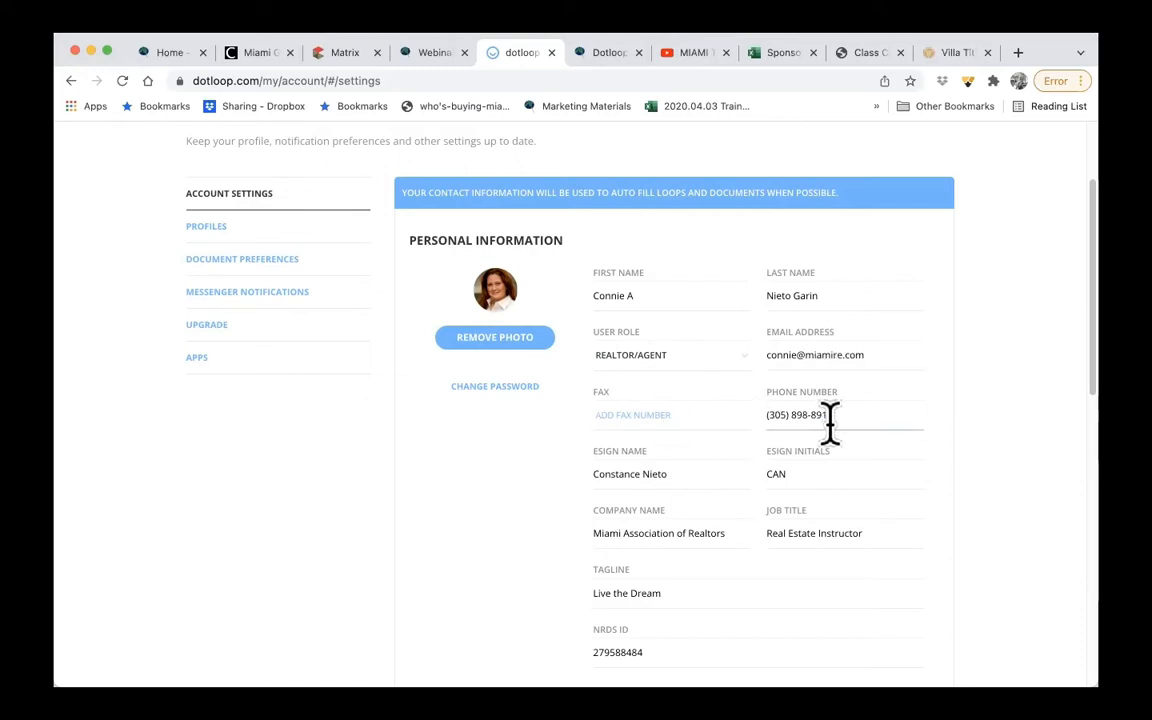
- Review the e-sign name, e-sign initials, company name and job title fields in the personal information
left_click_drag(681, 476, 580, 470)
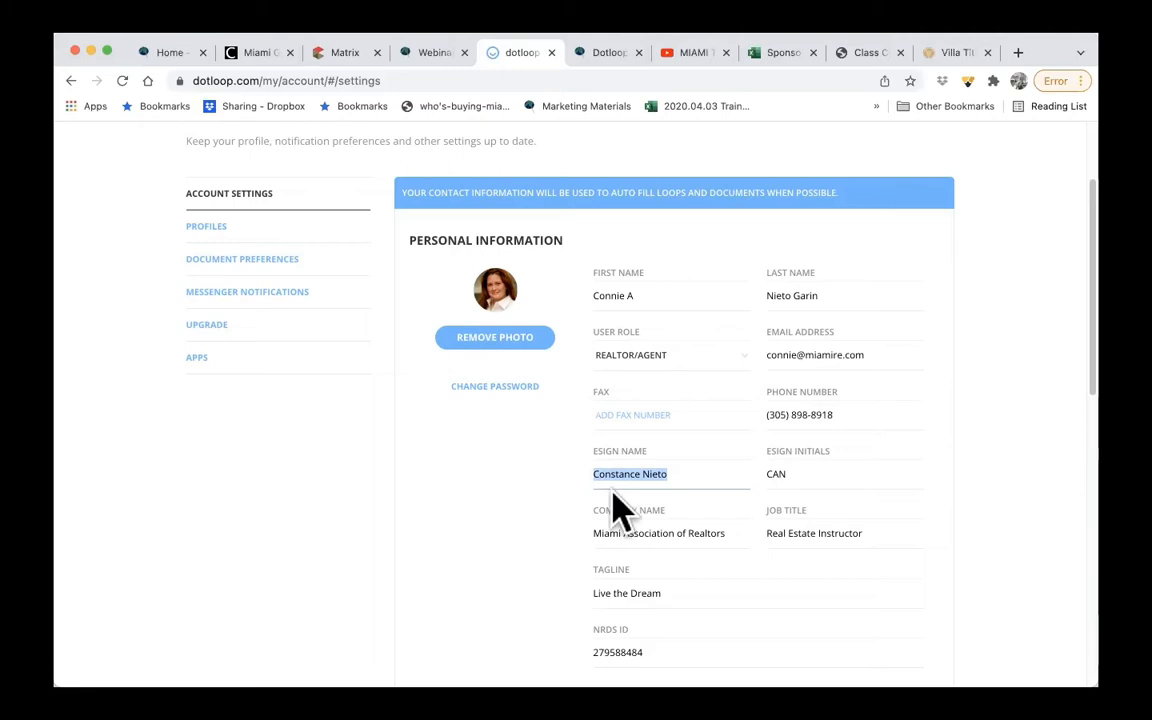
left_click_drag(812, 470, 716, 470)
type("C")
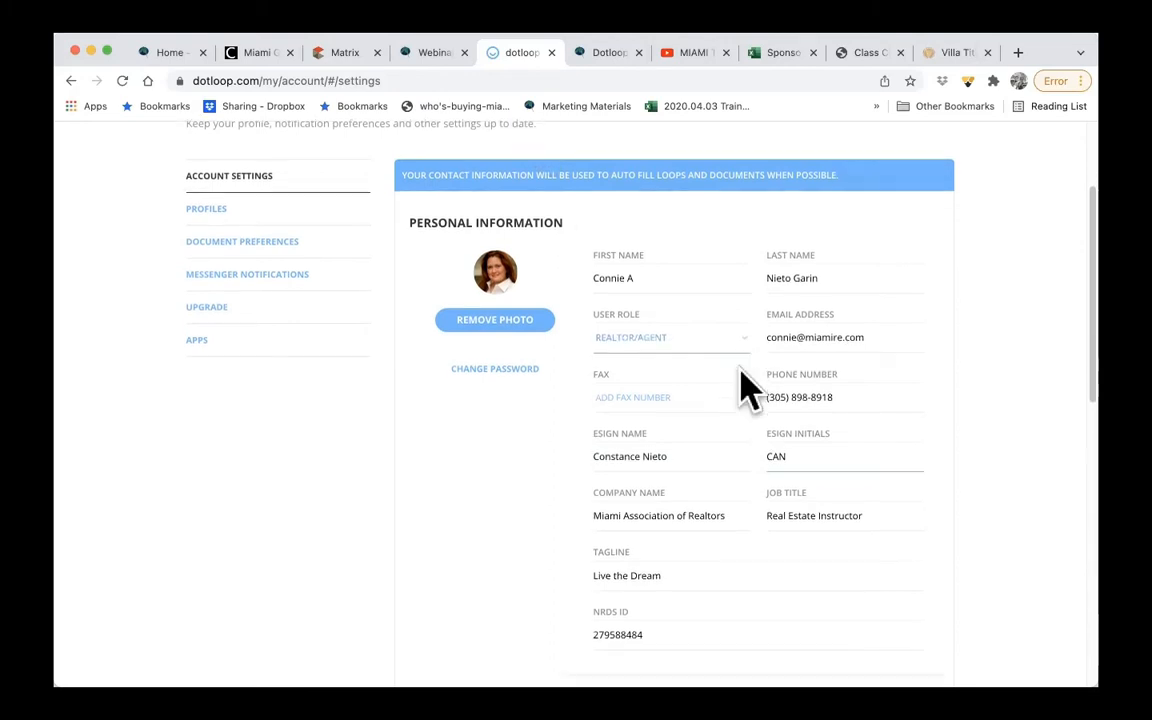
scroll(740, 386, "down", 5)
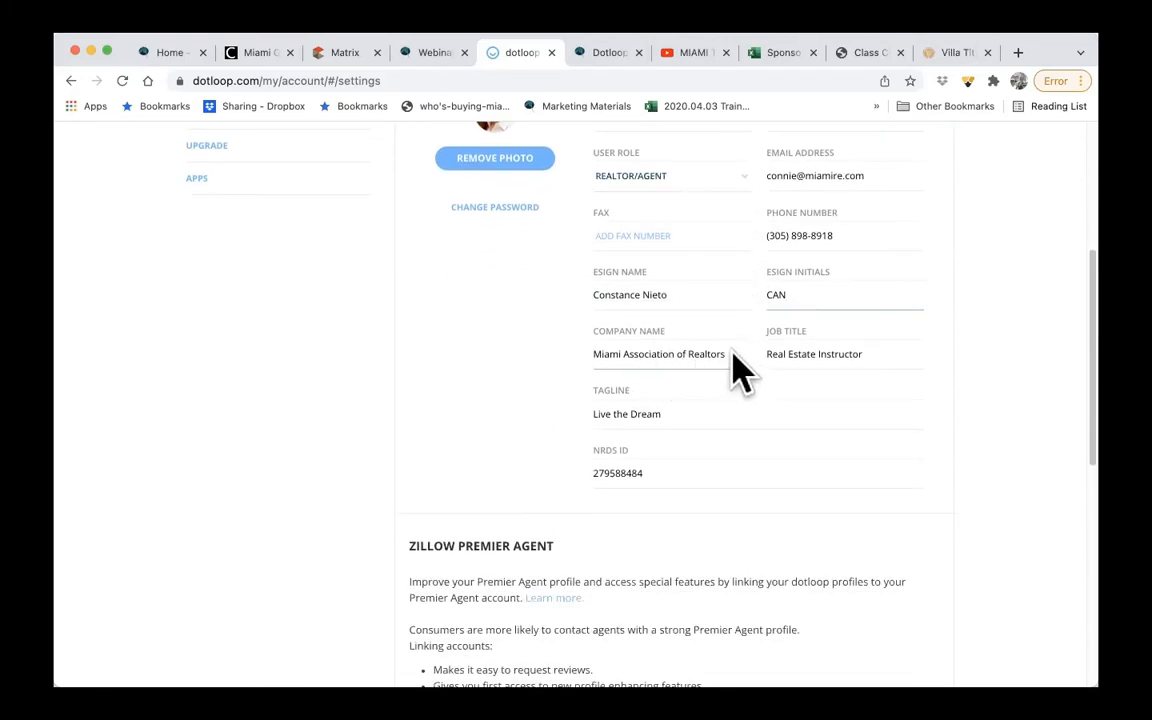
left_click_drag(733, 363, 568, 356)
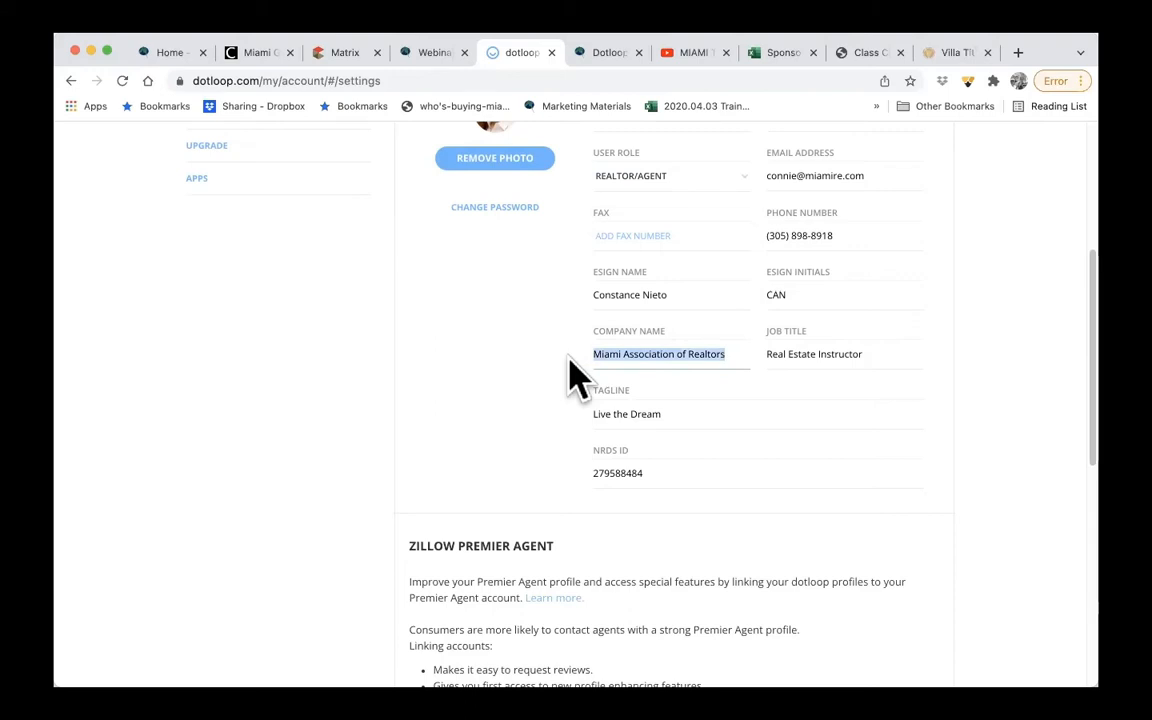
left_click_drag(884, 355, 743, 357)
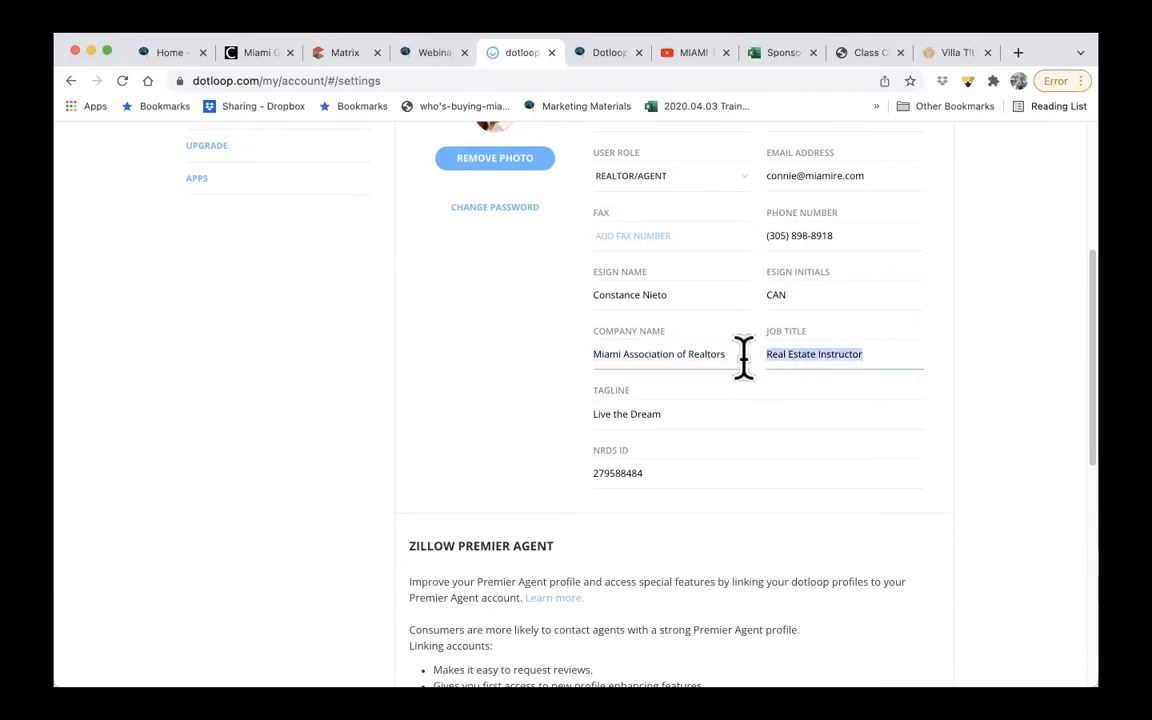
type("Rea")
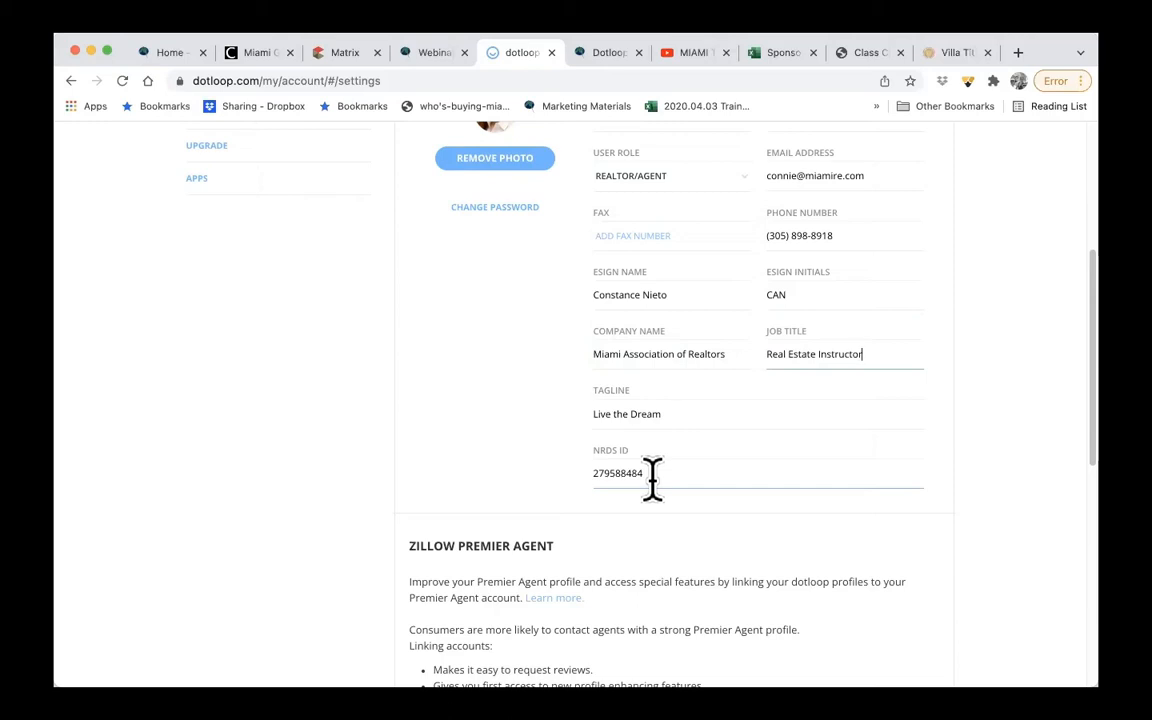
- Open My MIAMI Dashboard from the Miami Gateway and decline the profile update to reach the member portal home
left_click(252, 55)
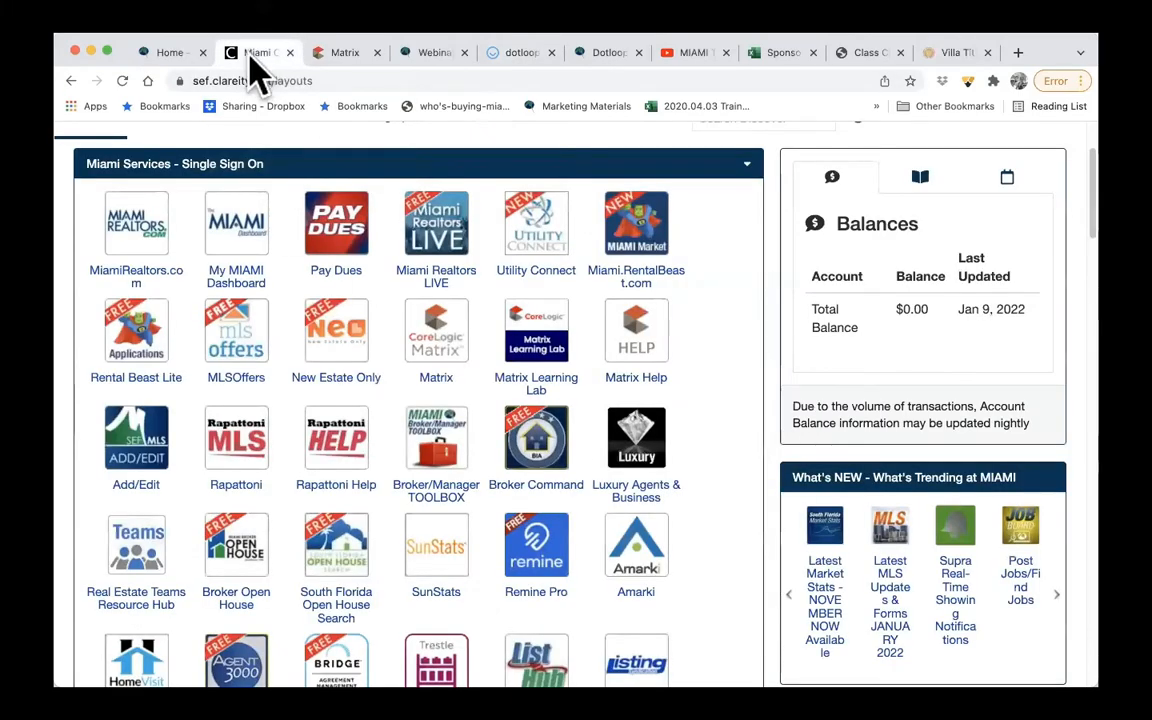
left_click(258, 272)
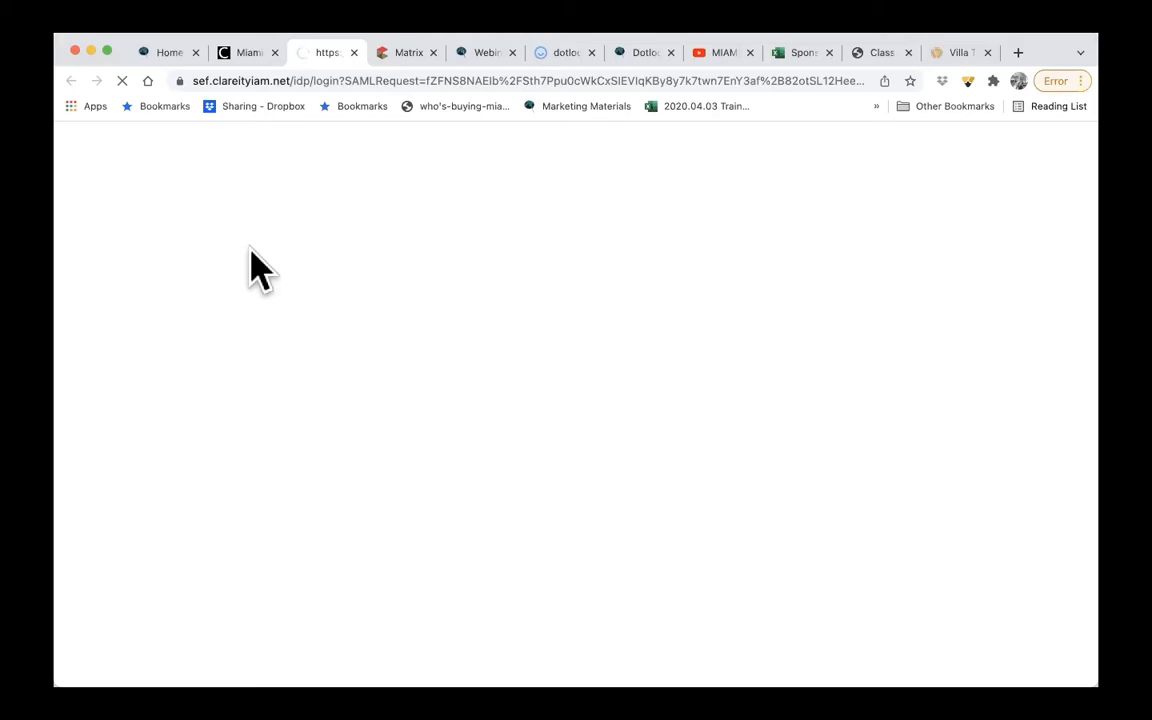
mouse_move(258, 270)
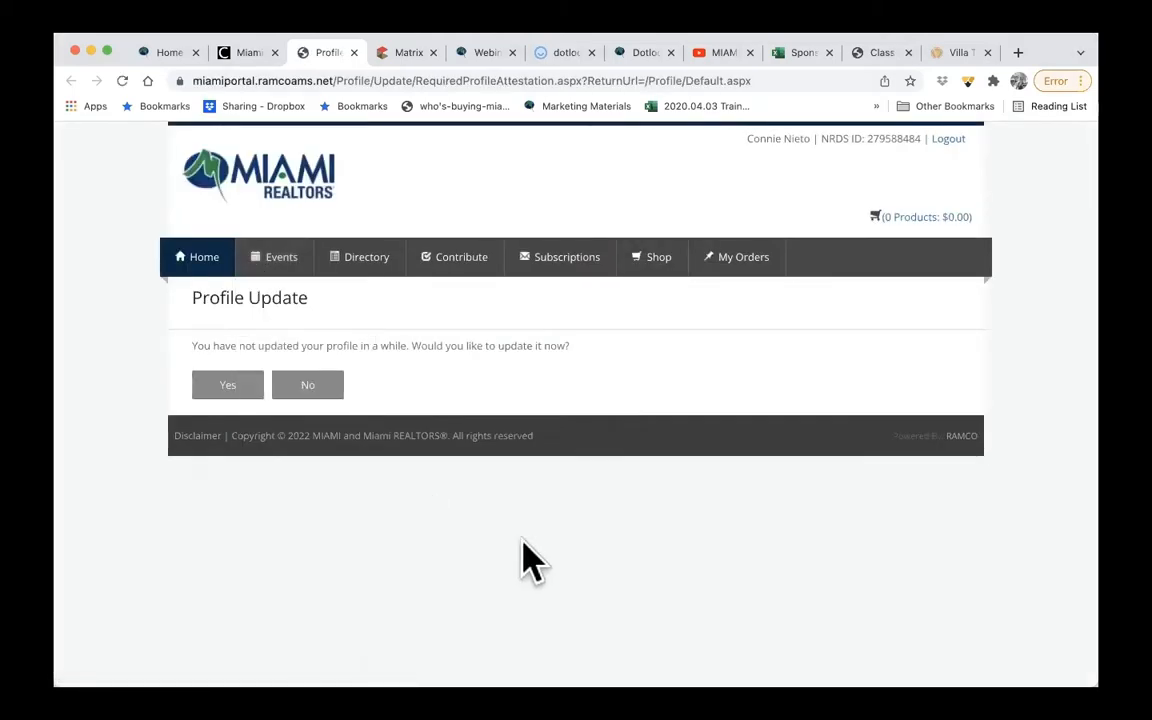
left_click(205, 260)
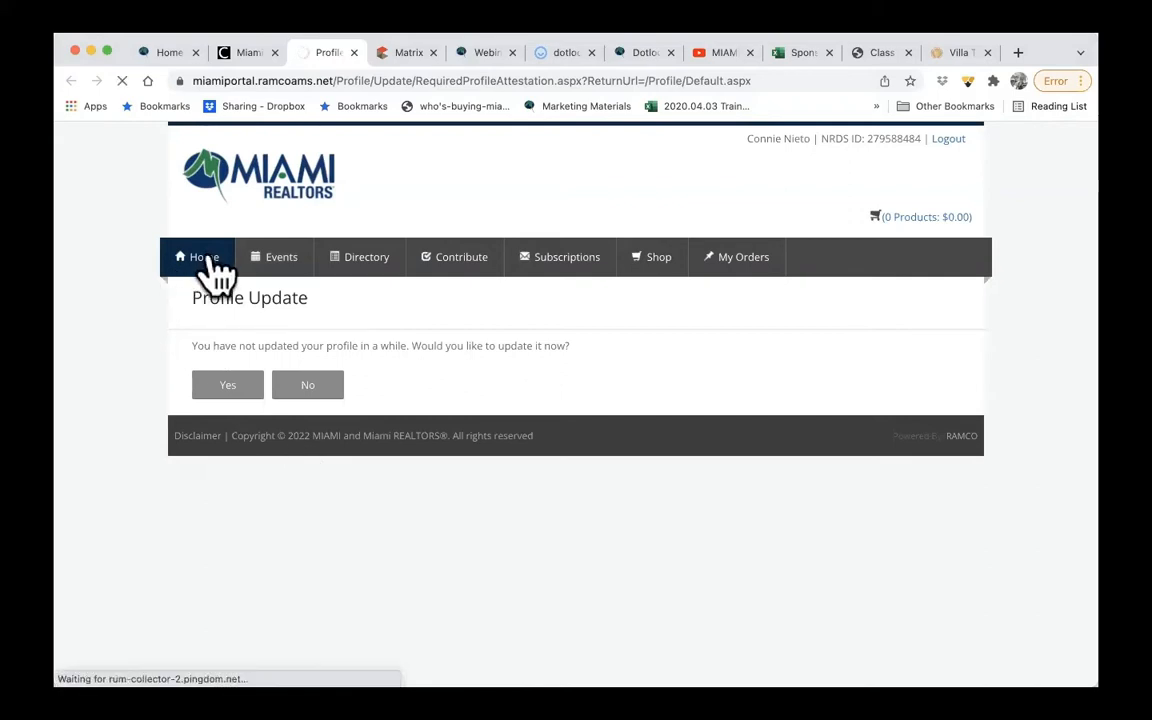
left_click(302, 390)
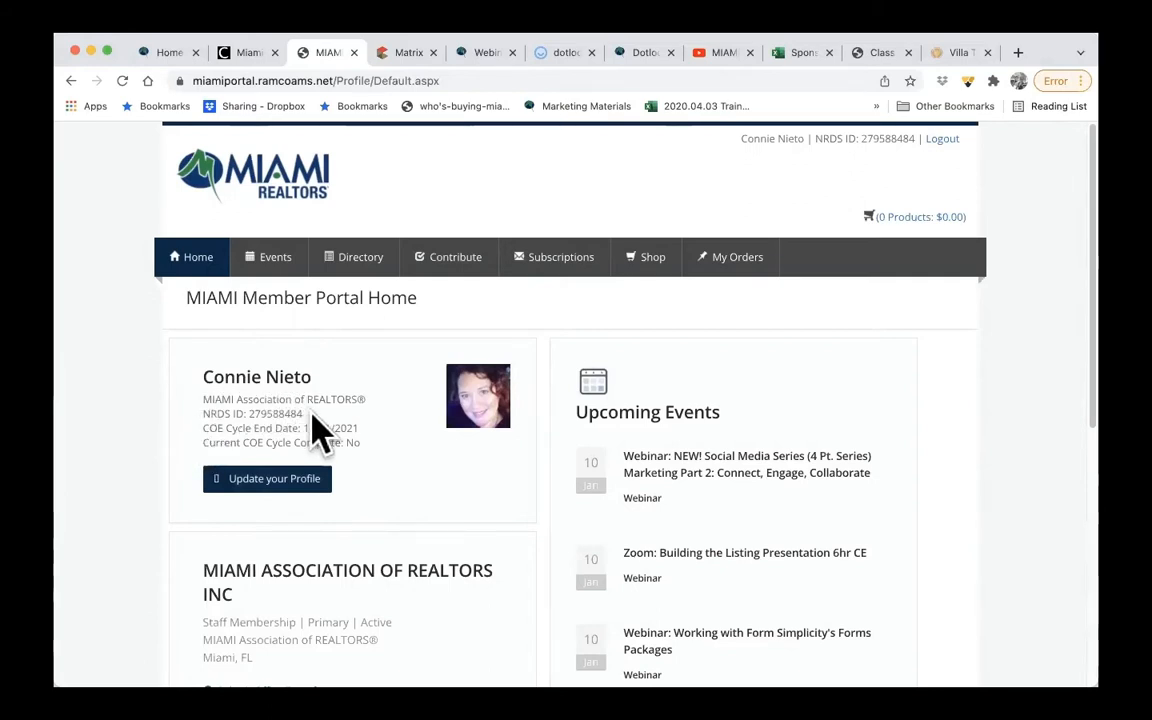
- Highlight the NRDS ID in the member portal profile and return to the NRDS ID field in dotloop's account settings
left_click_drag(305, 414, 244, 413)
left_click(249, 488)
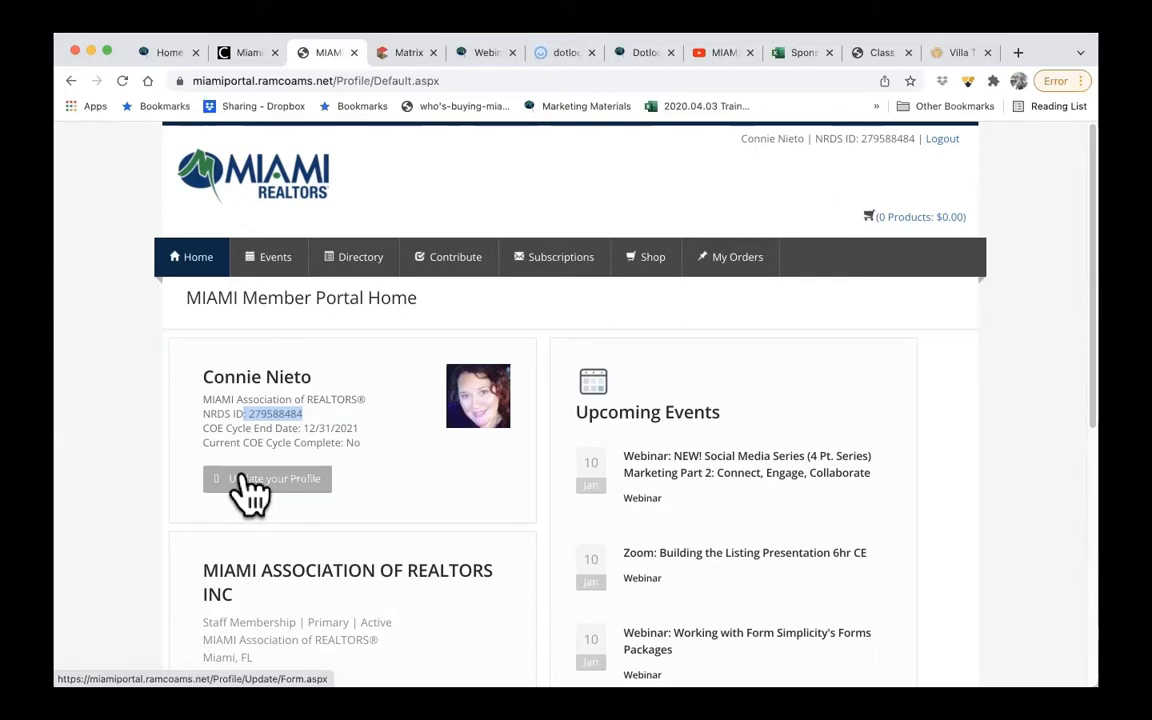
left_click(562, 54)
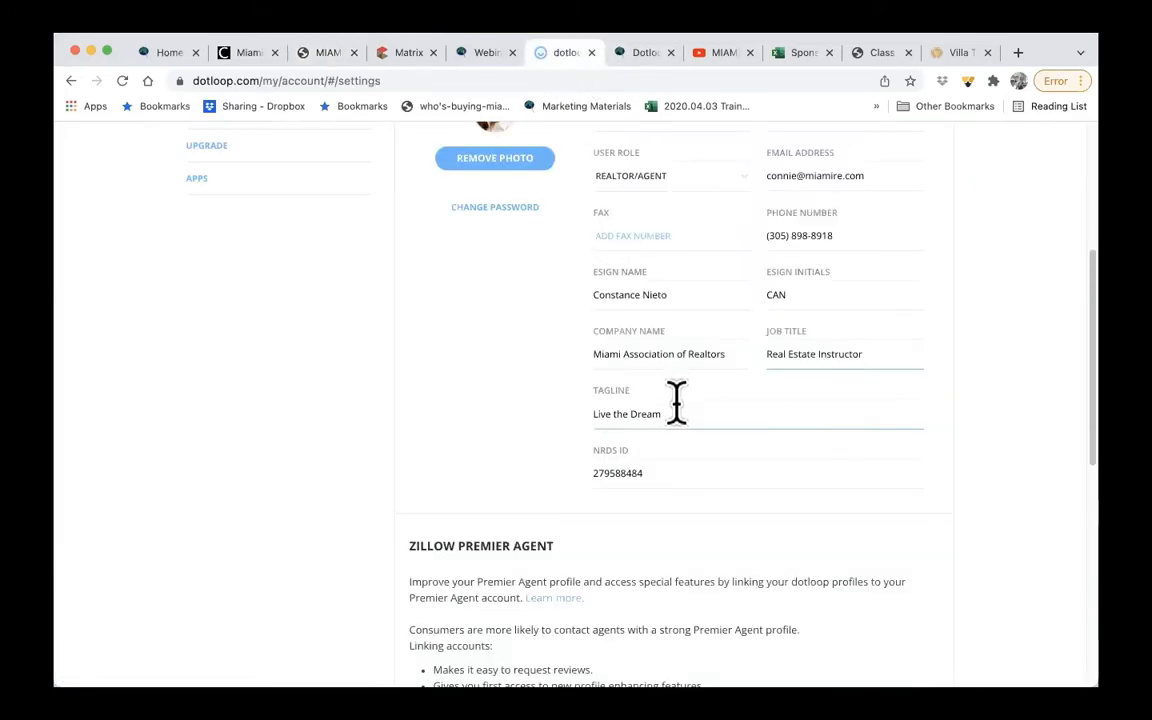
left_click(609, 475)
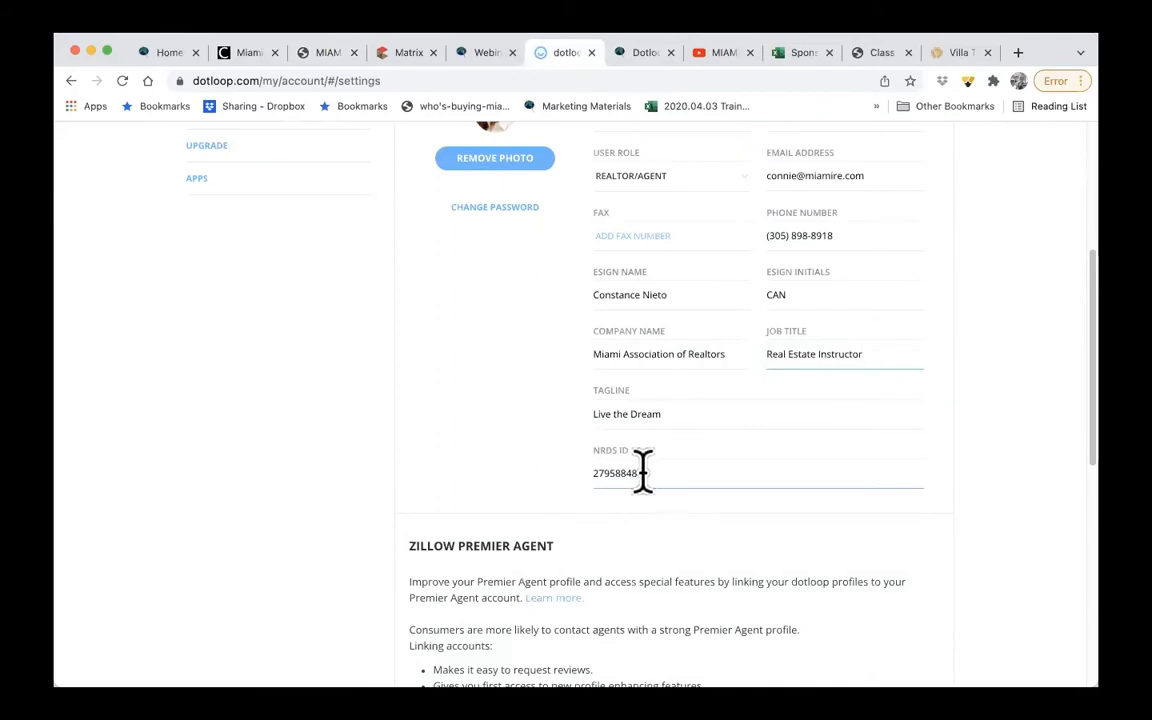
- Examine the Zillow Premier Agent and Address sections of the dotloop account settings
scroll(643, 472, "up", 1)
scroll(650, 489, "down", 4)
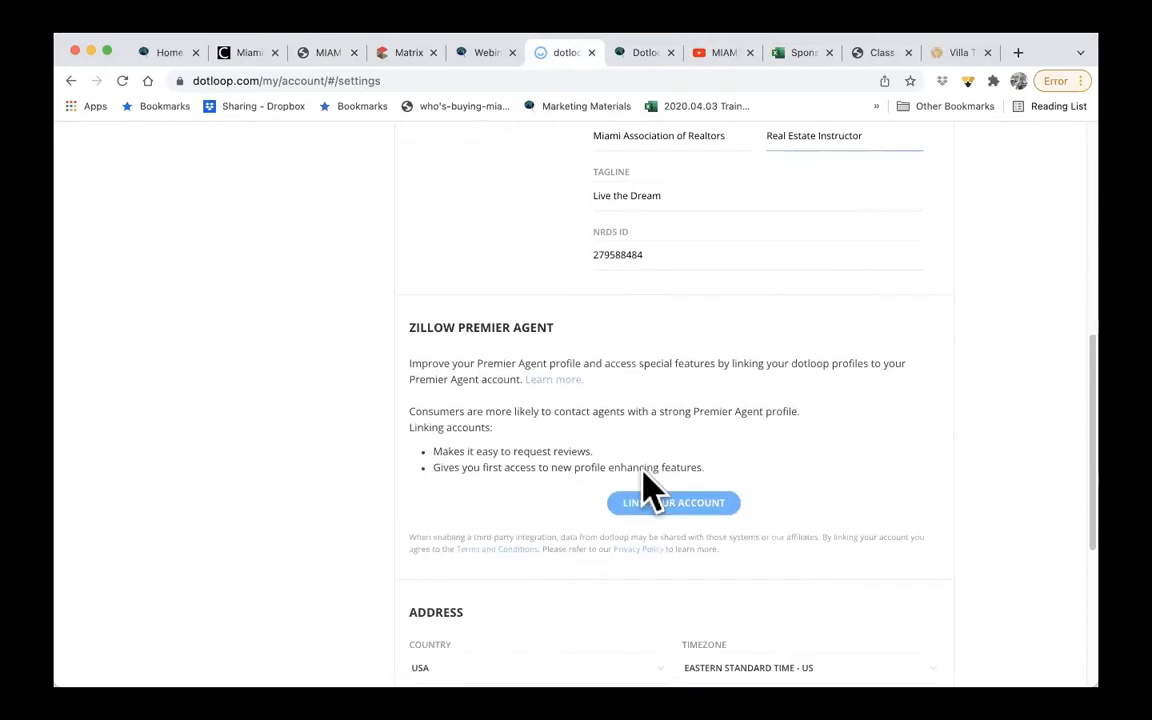
scroll(658, 535, "down", 4)
scroll(650, 535, "down", 3)
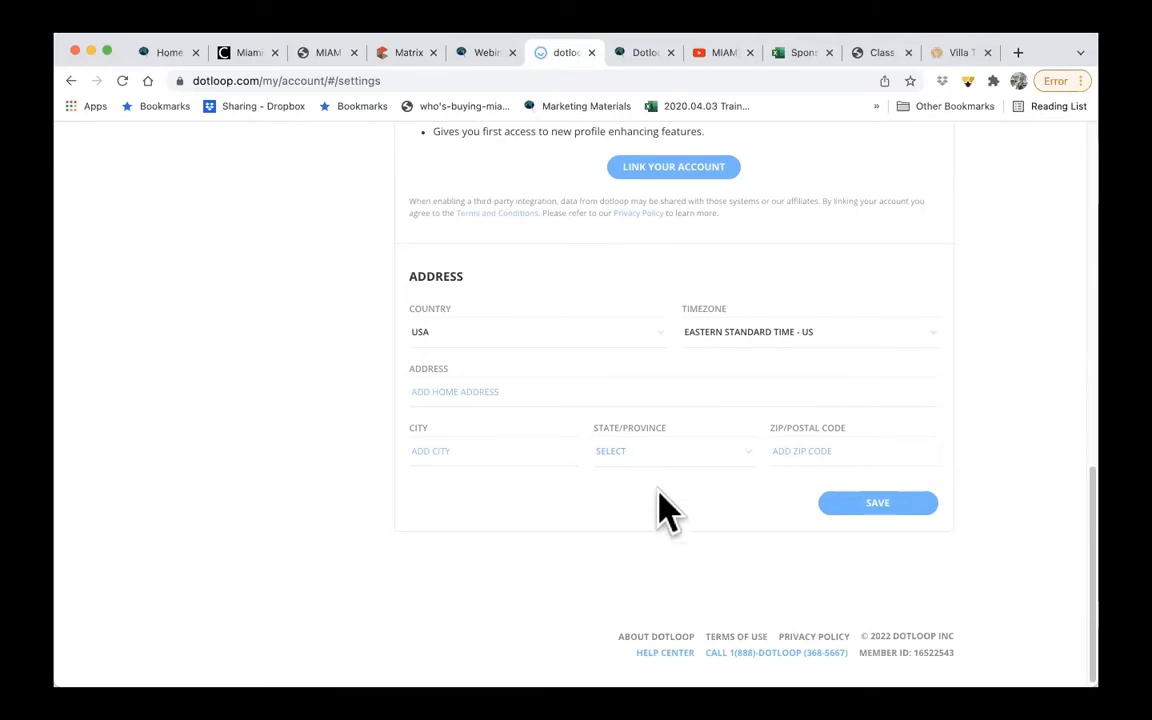
- Save the account settings and open the Profiles section of My account
left_click(893, 506)
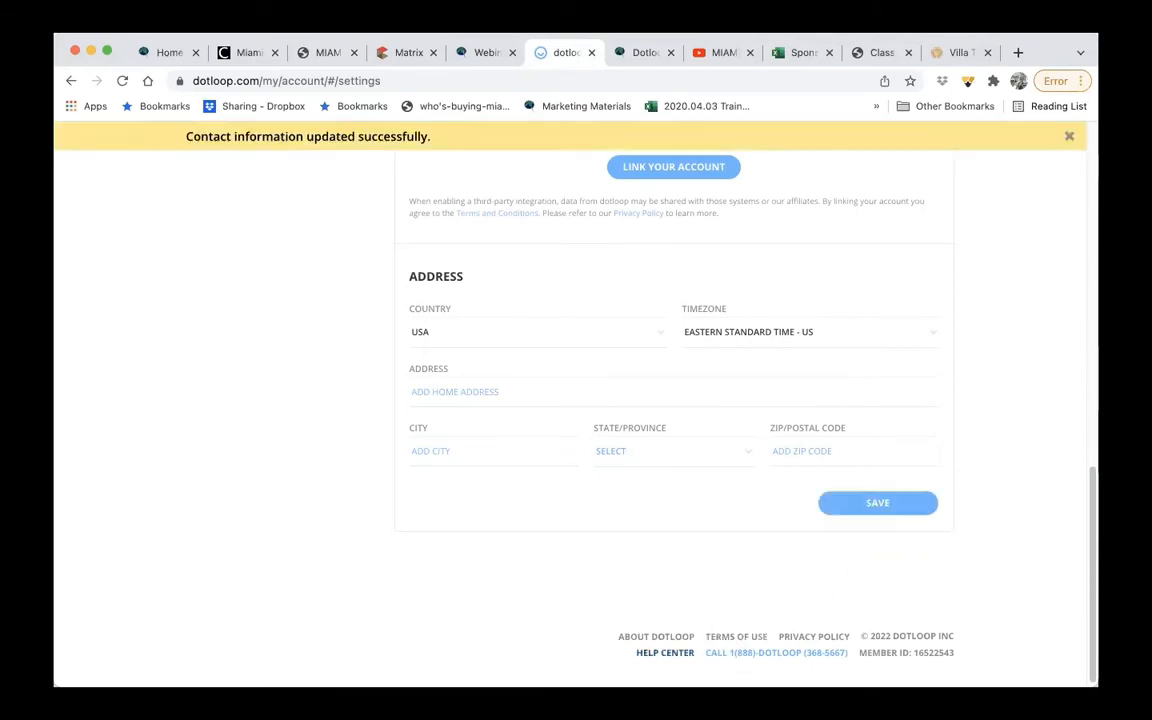
scroll(675, 510, "up", 15)
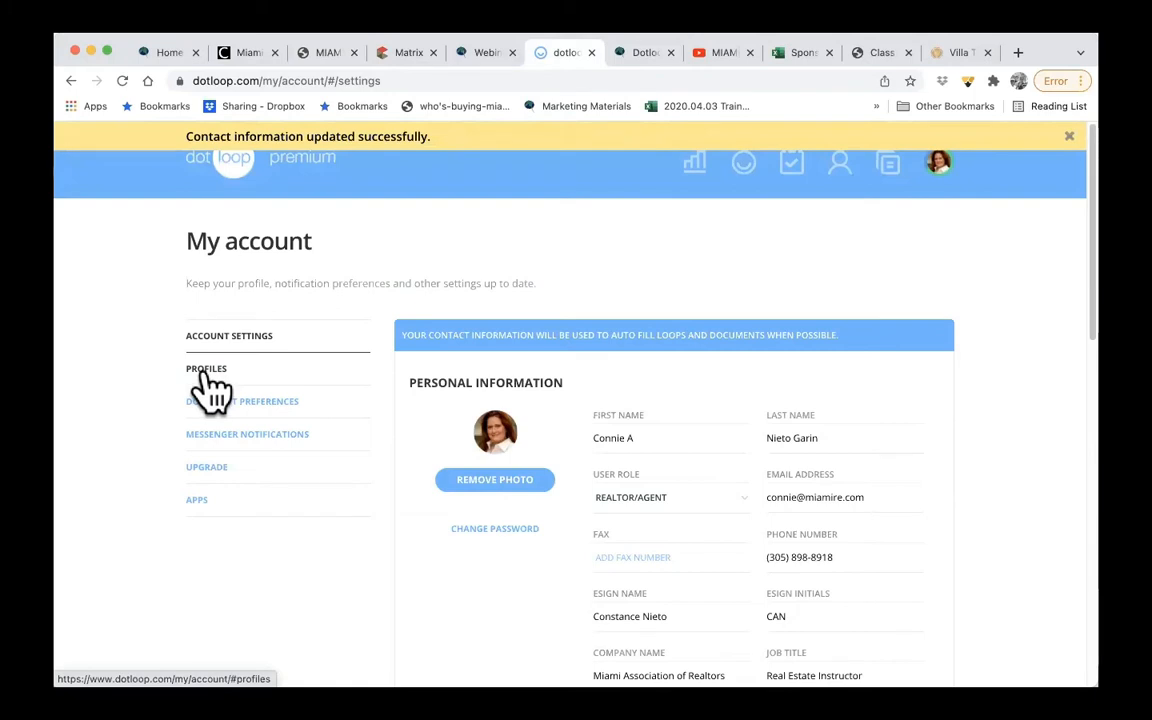
left_click(210, 378)
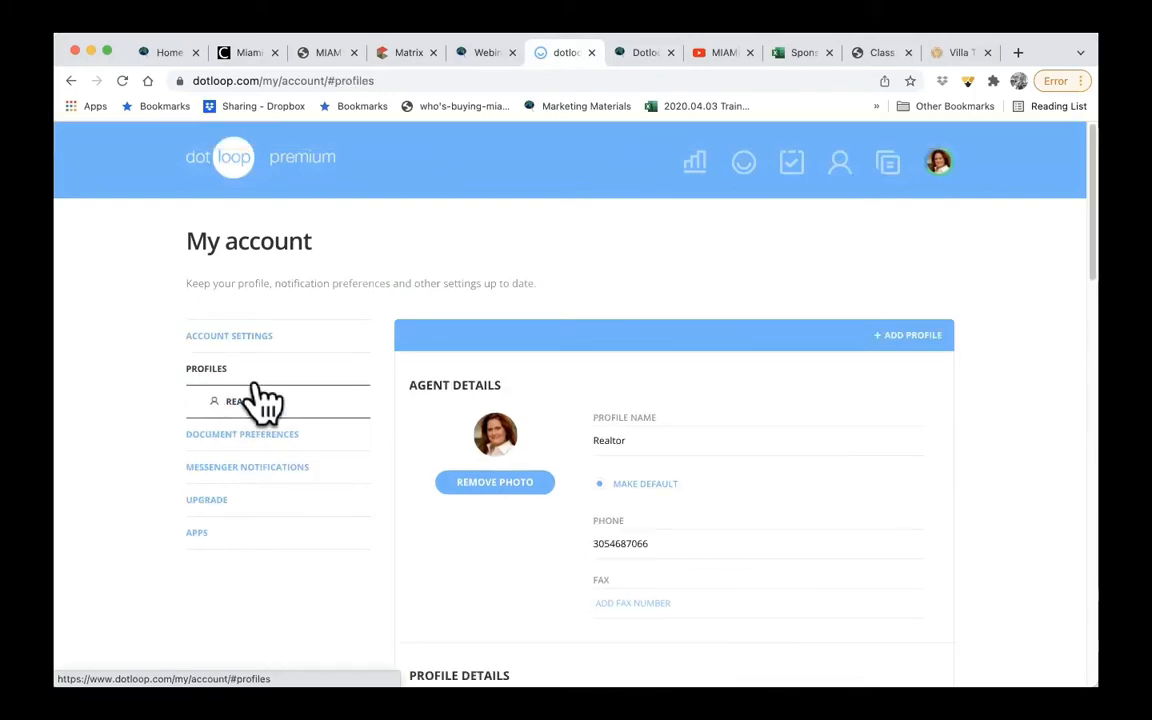
- Highlight the profile name and the phone number in the Realtor profile's Agent Details
left_click(625, 442)
key("super+a")
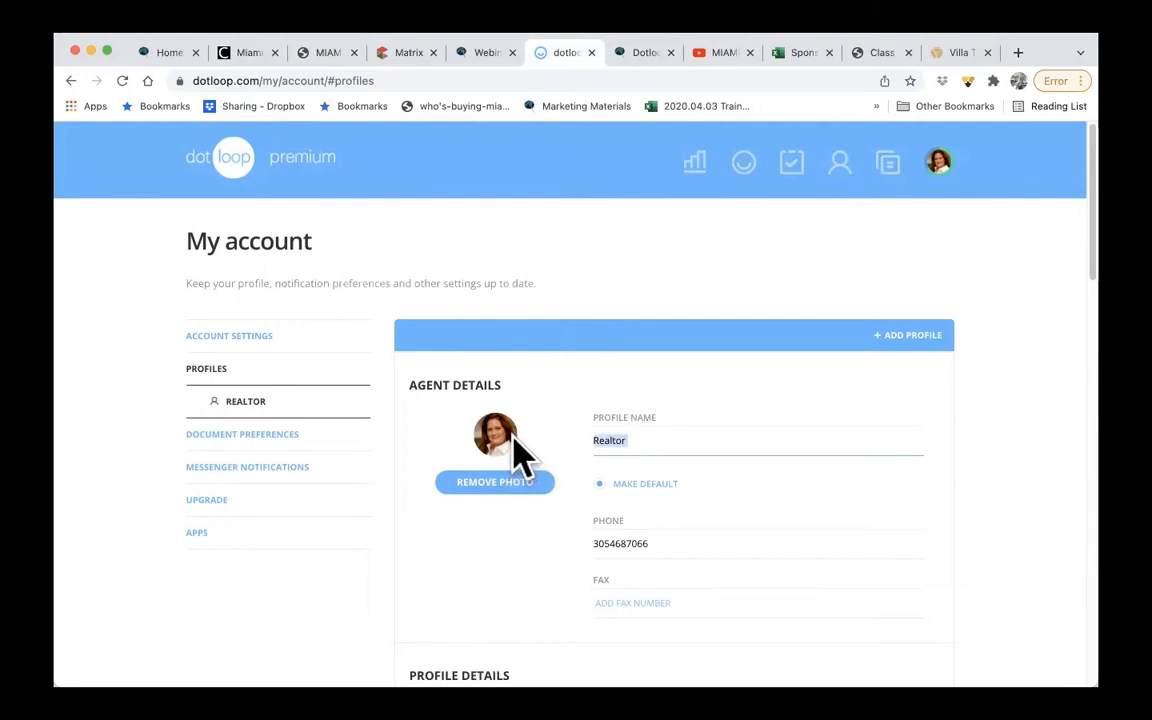
scroll(740, 530, "down", 2)
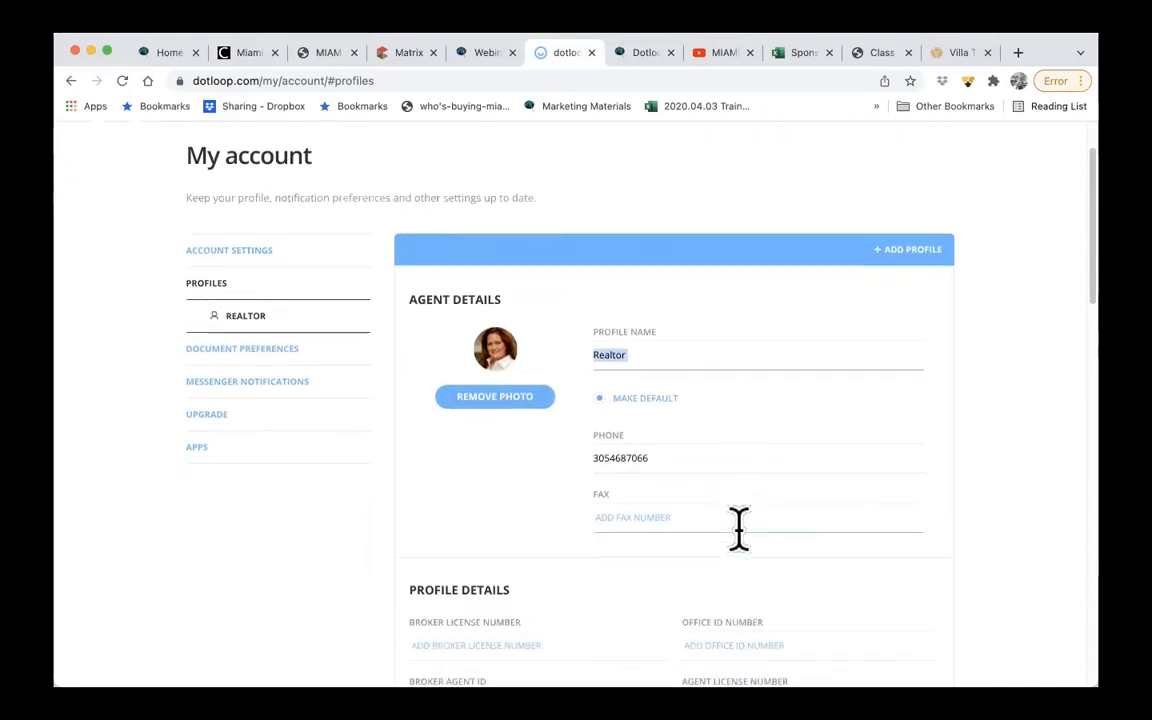
left_click_drag(664, 461, 564, 461)
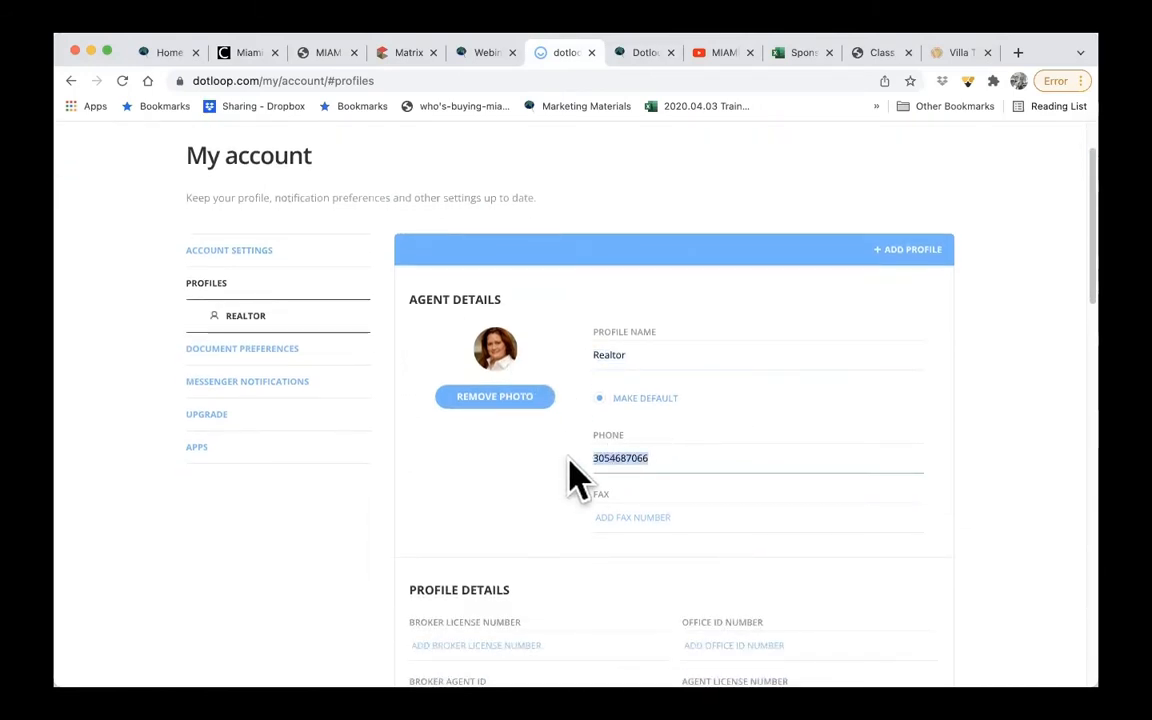
scroll(667, 520, "down", 3)
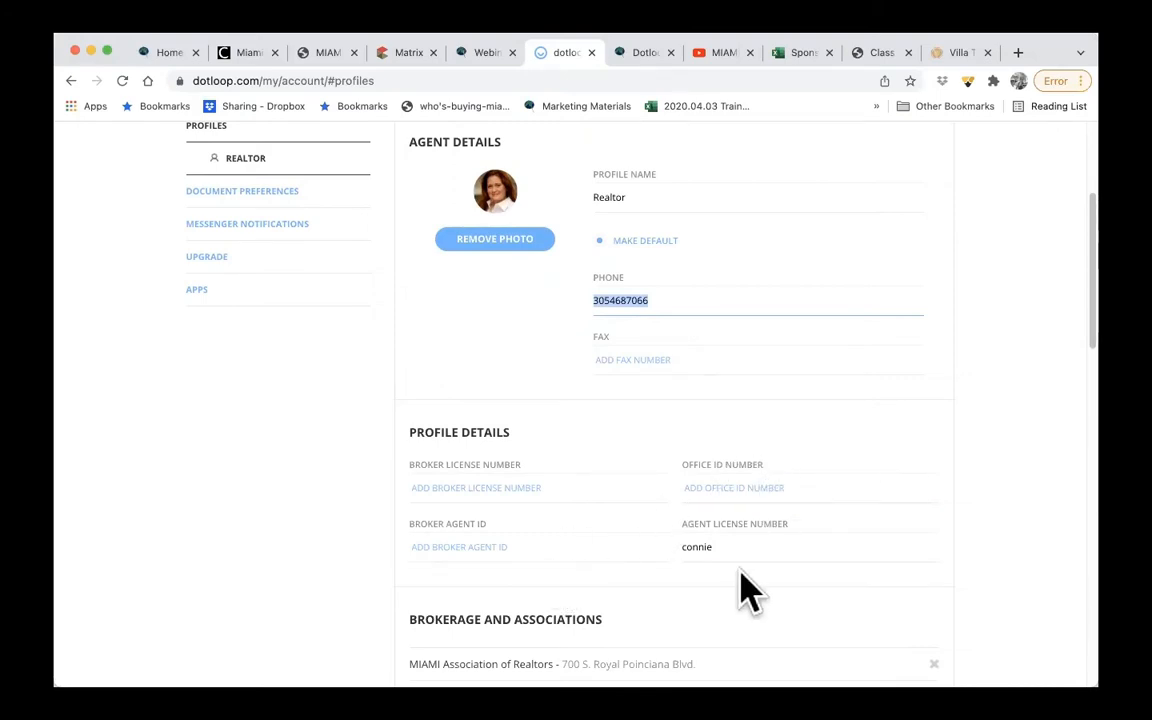
- Highlight the Agent License Number value in the Profile Details section
scroll(746, 579, "down", 1)
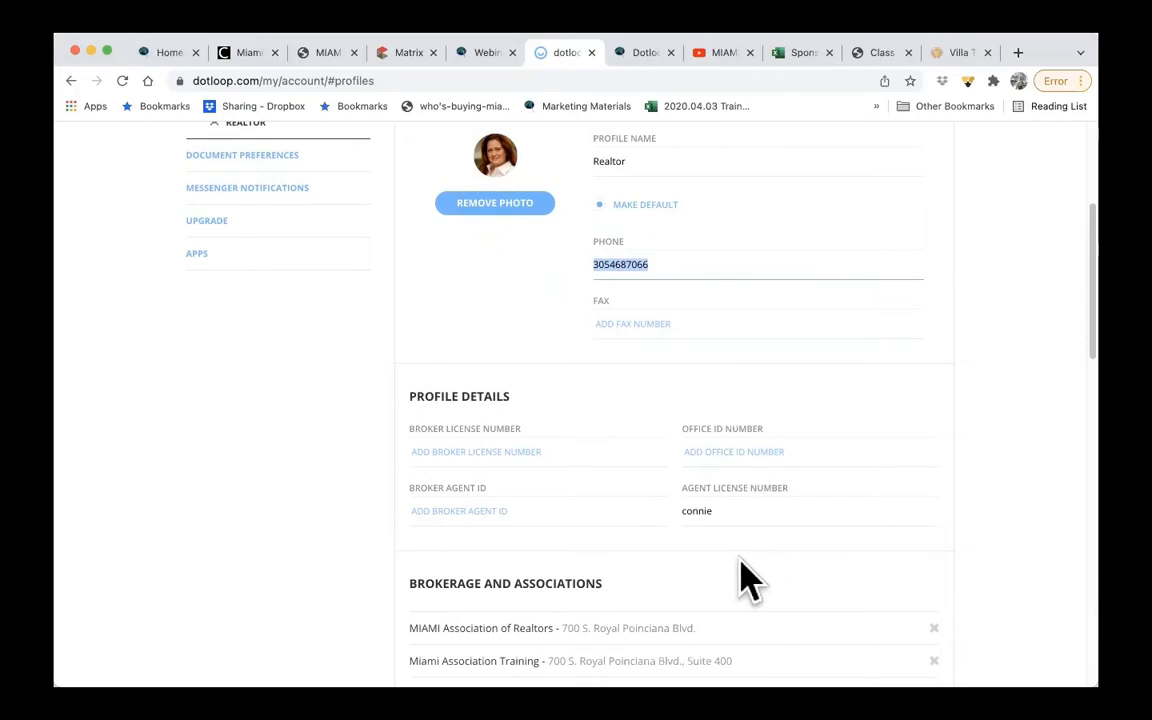
left_click(710, 512)
type("conn")
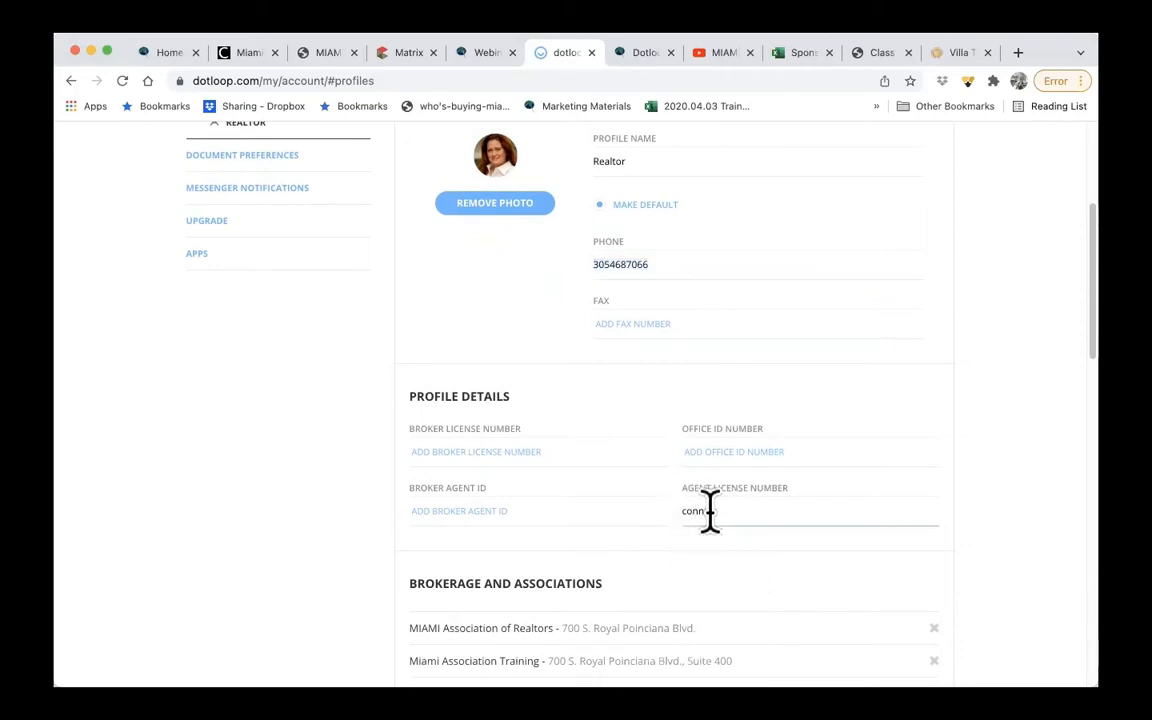
type("ie")
left_click_drag(710, 512, 655, 510)
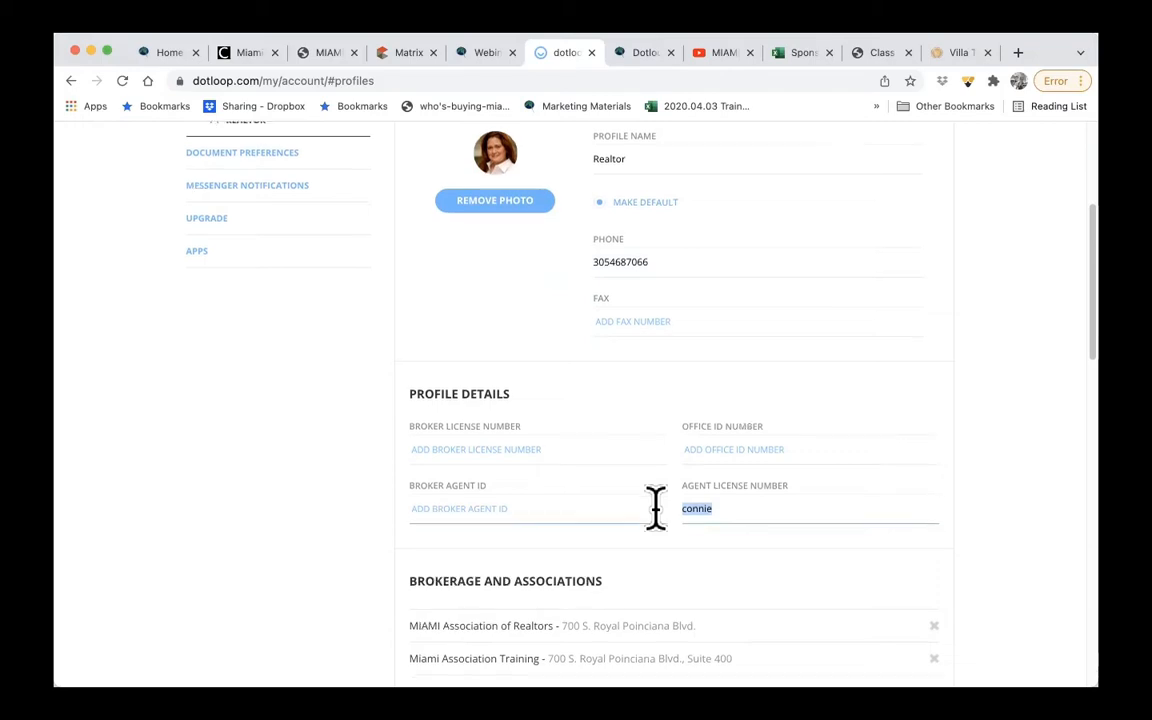
- Remove MIAMI Association of Realtors from the profile's Brokerage and Associations list
scroll(655, 508, "down", 3)
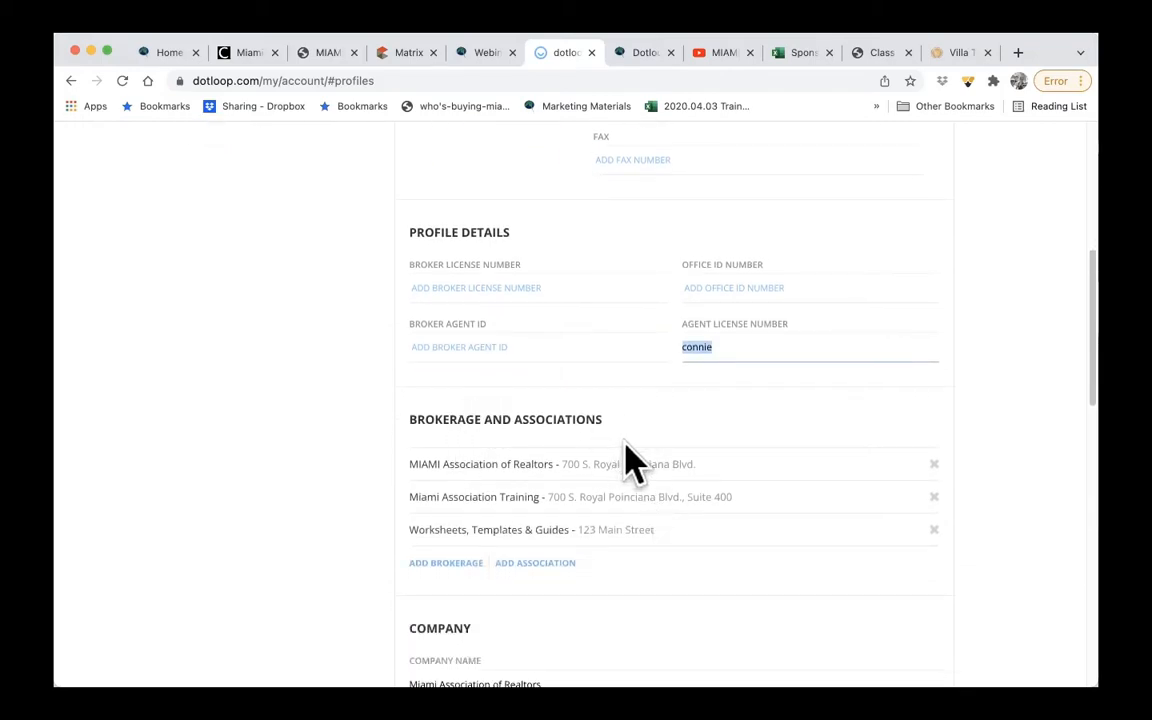
left_click(933, 465)
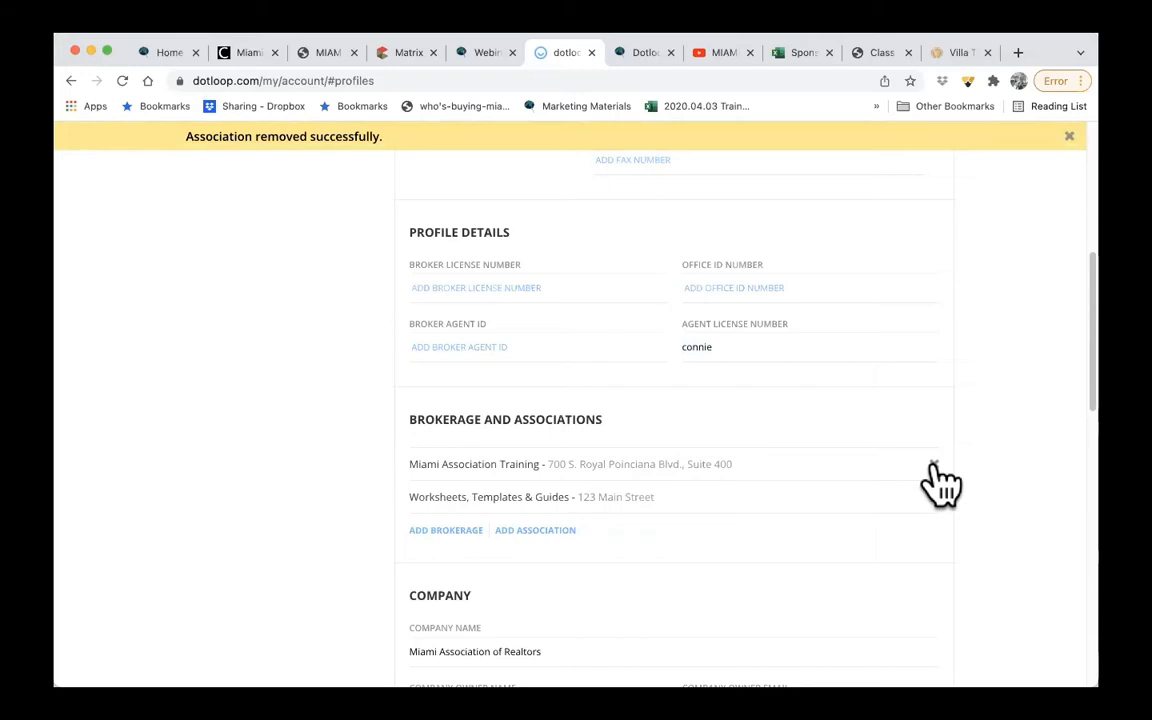
- Search for the association "miami" and submit MIAMI Association of Realtors as the association to add
left_click(535, 531)
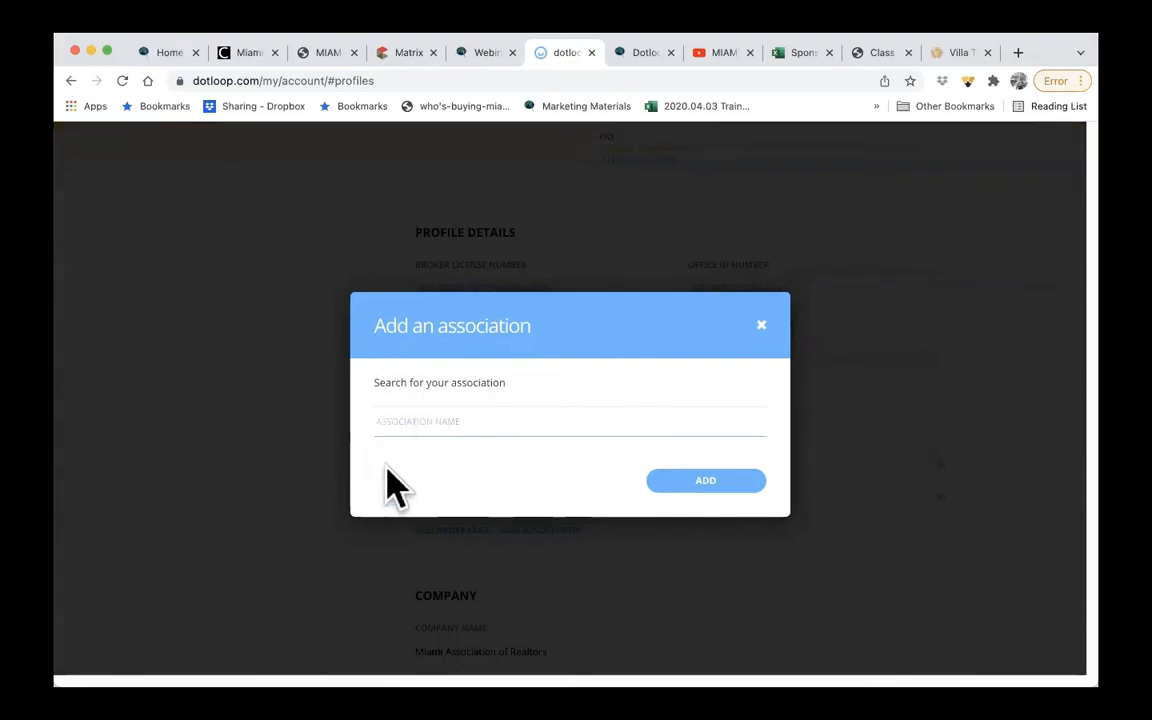
type("mi")
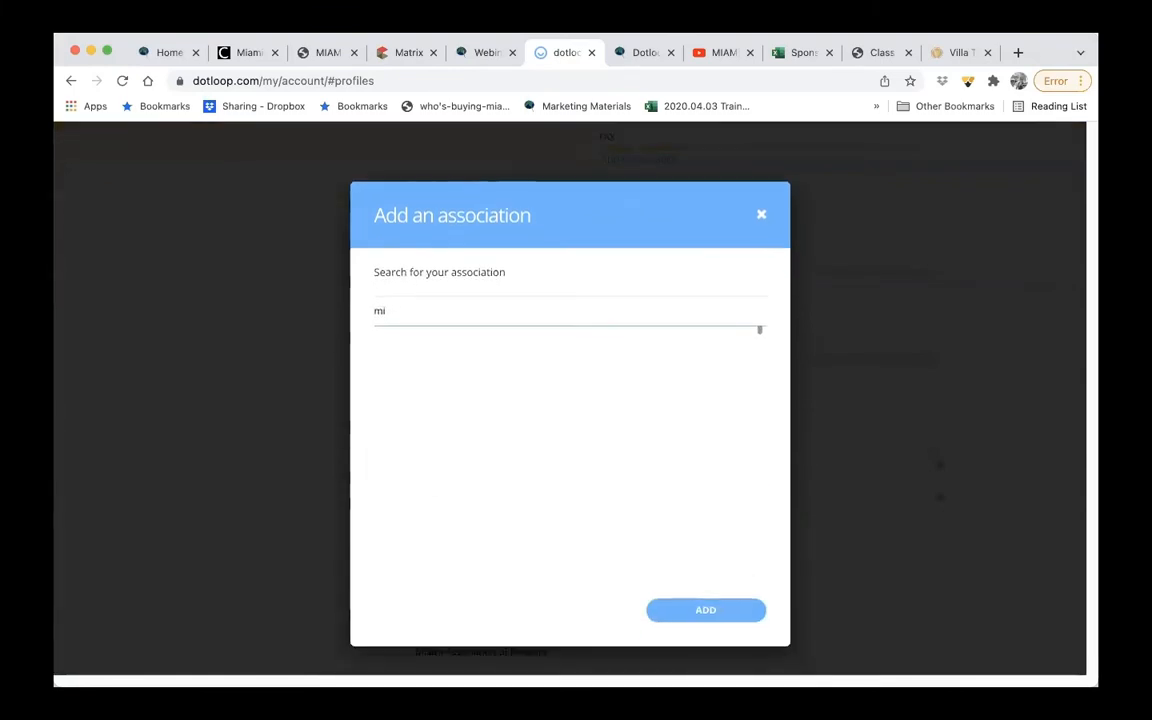
type("ami")
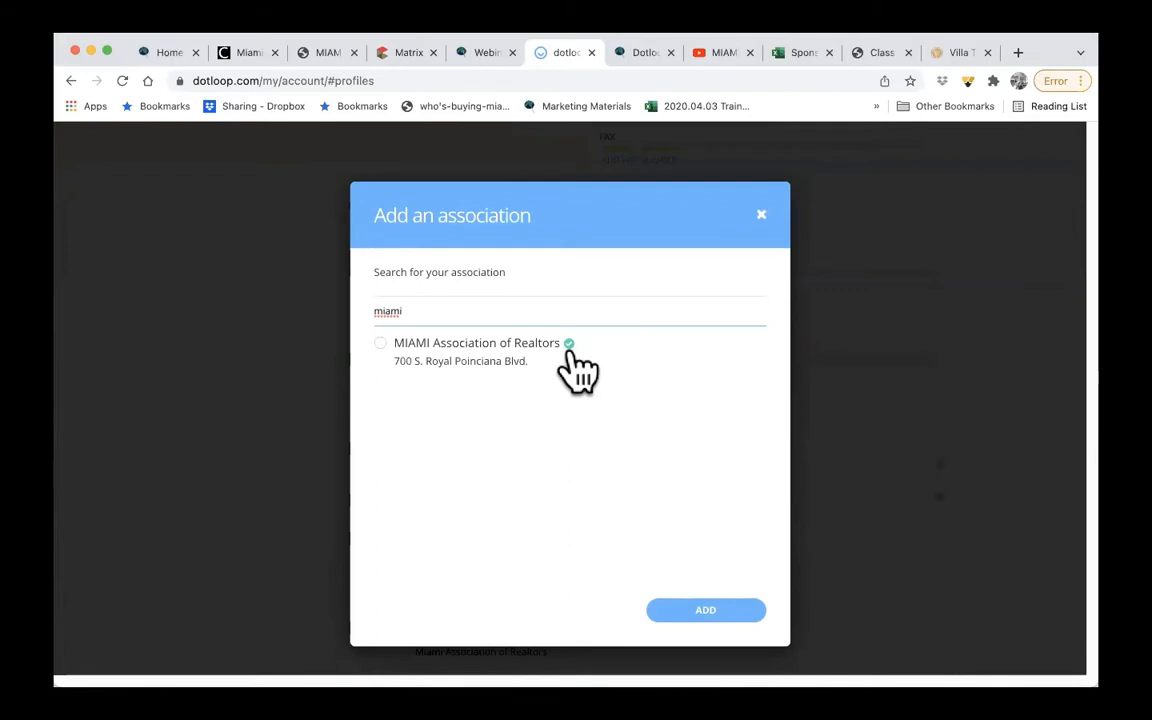
left_click(380, 345)
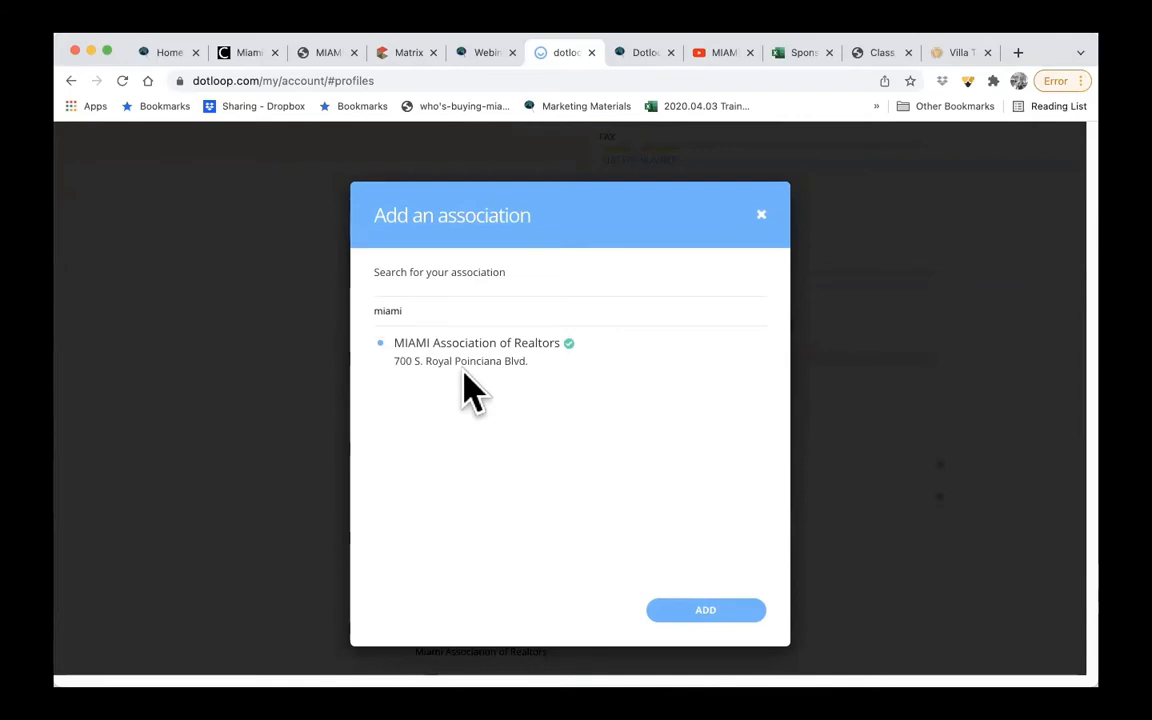
left_click(707, 612)
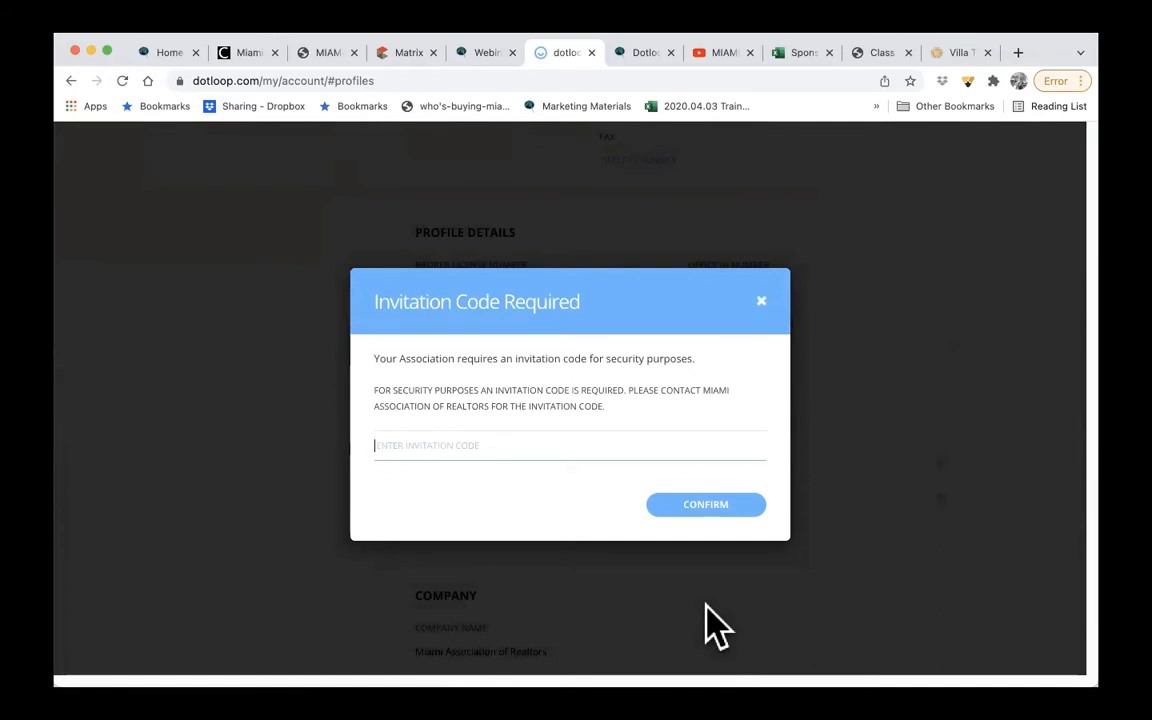
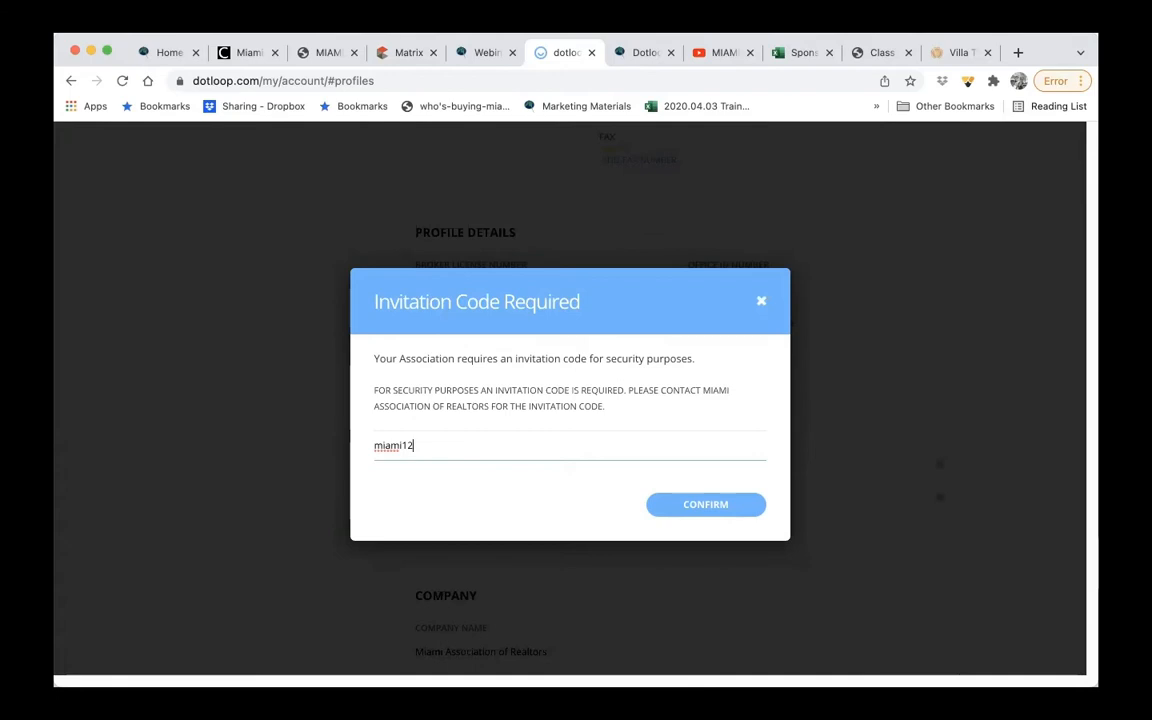
- Enter the association's invitation code and confirm it
left_click(723, 506)
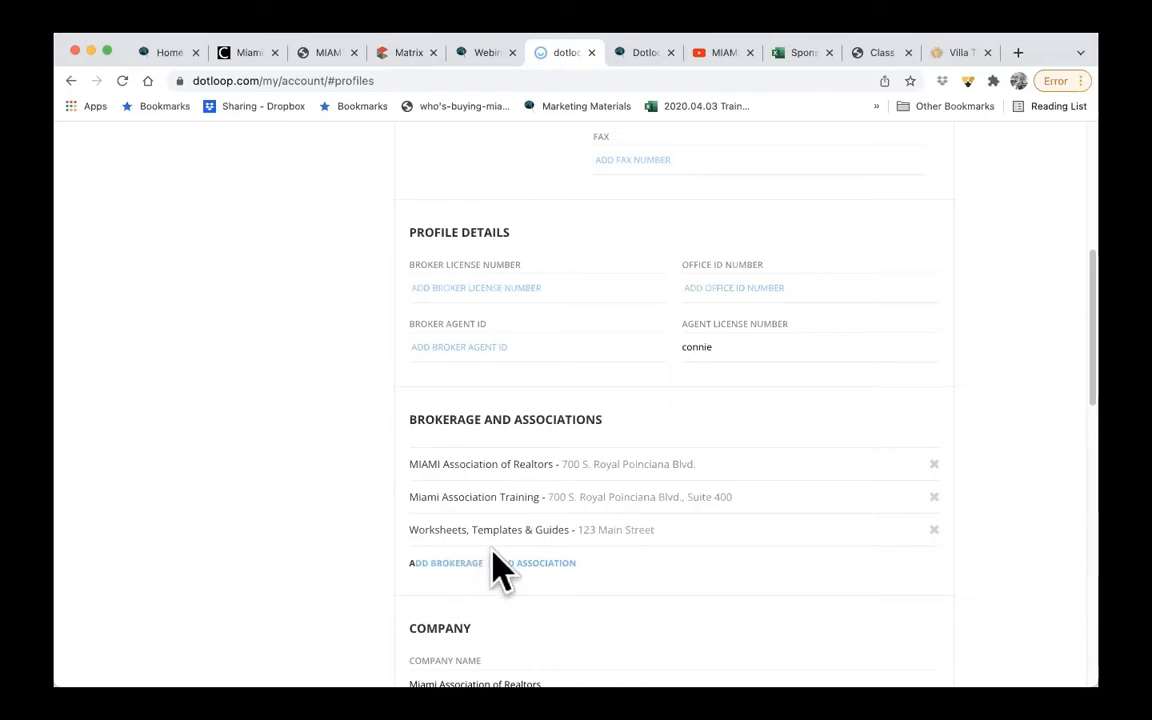
- Review the Company and Notification Settings sections of the Realtor profile and save the profile
scroll(500, 570, "down", 5)
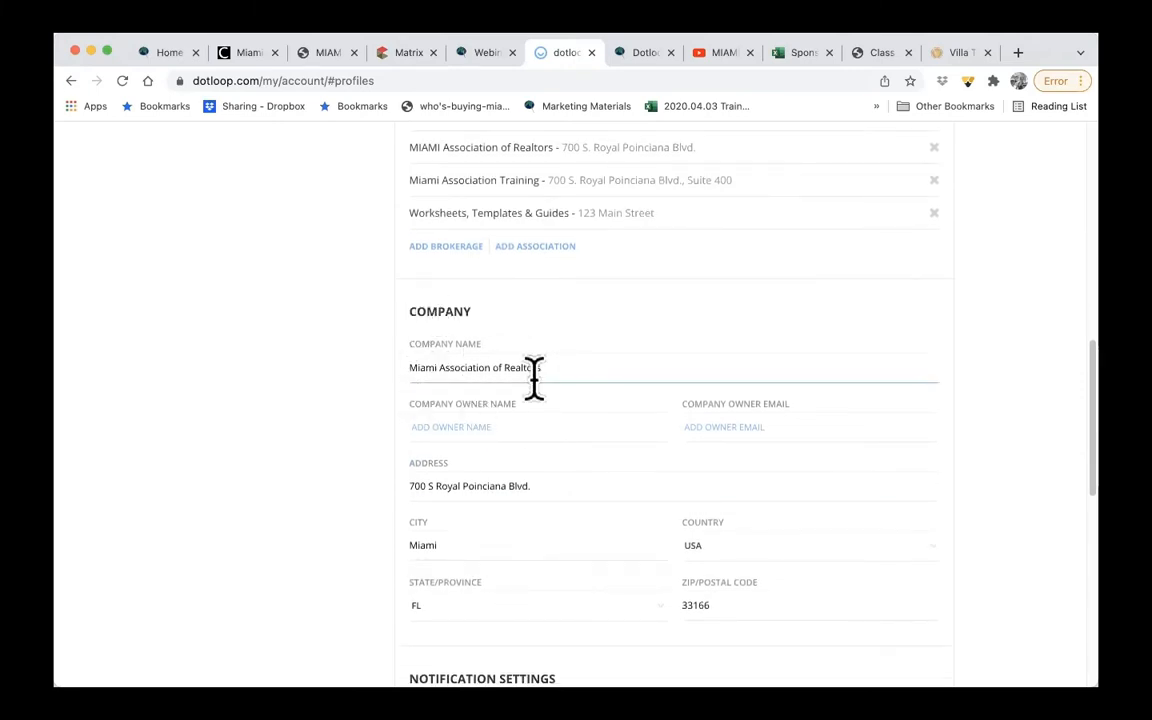
scroll(532, 495, "down", 2)
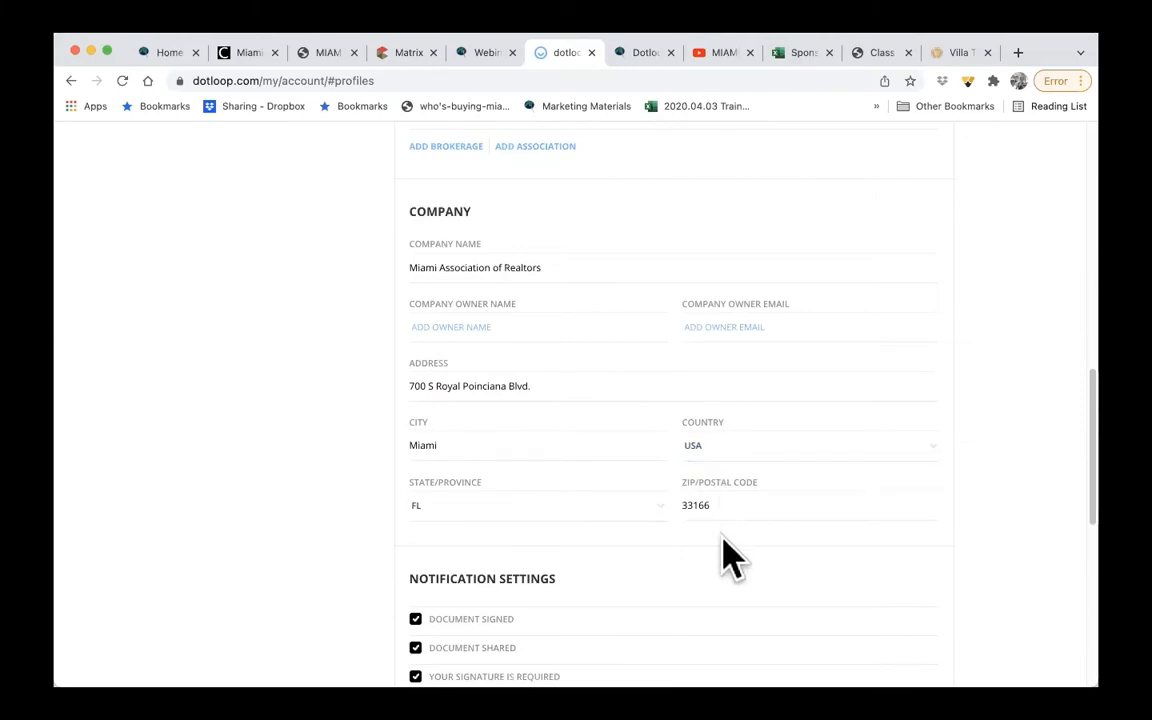
scroll(724, 555, "down", 5)
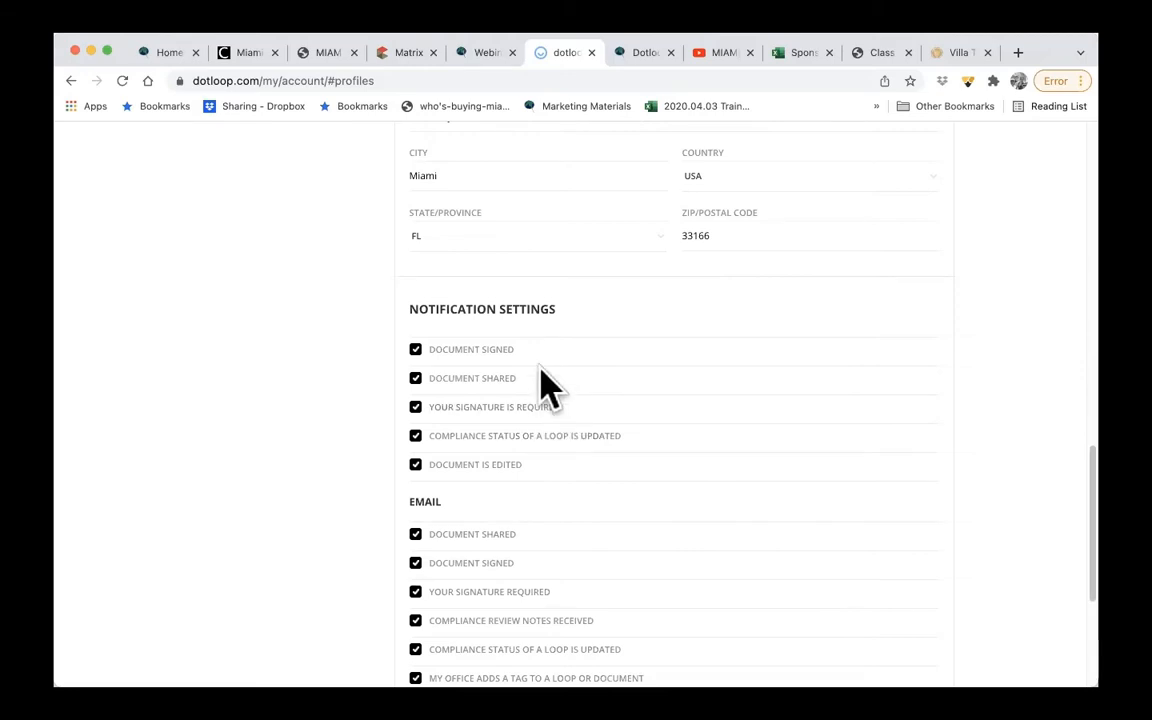
scroll(545, 520, "down", 4)
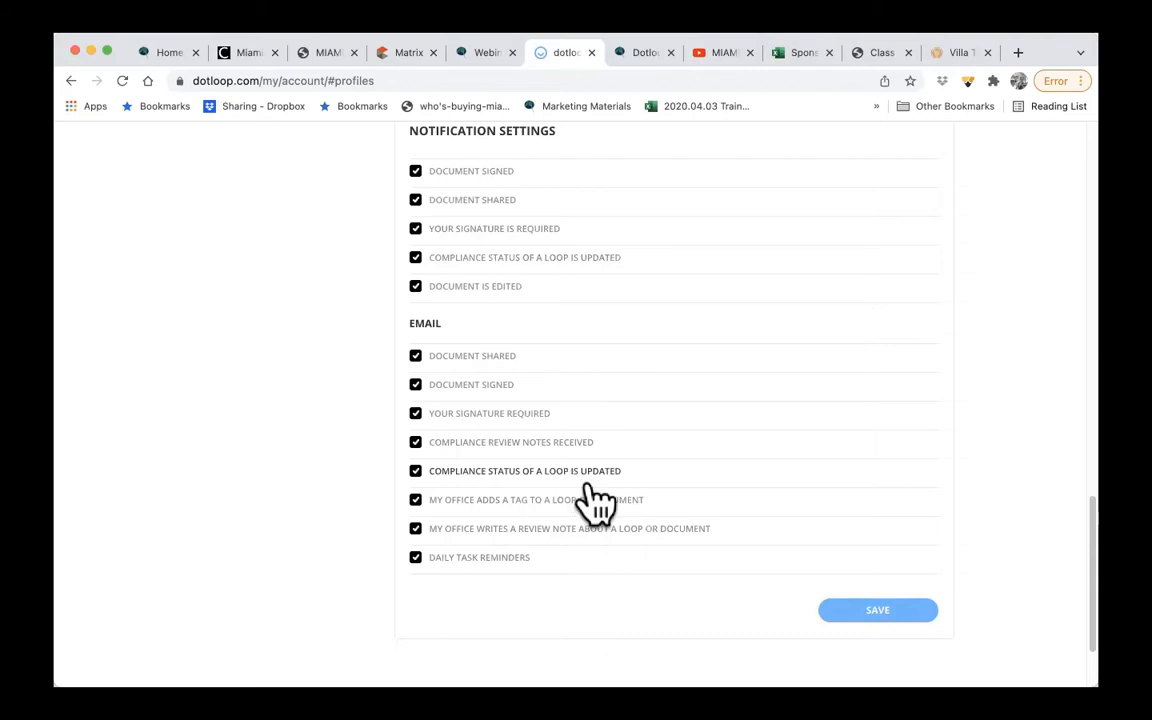
left_click(886, 614)
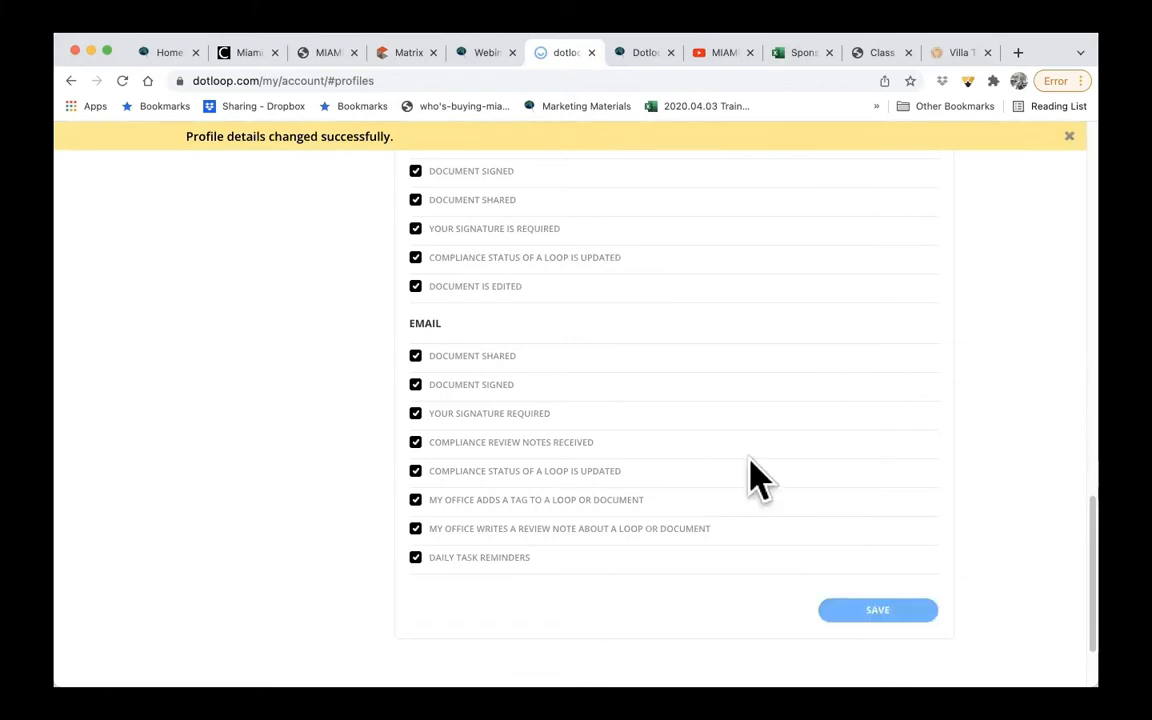
- Open the Document Preferences and show the default font choices for the document editor
scroll(757, 478, "up", 15)
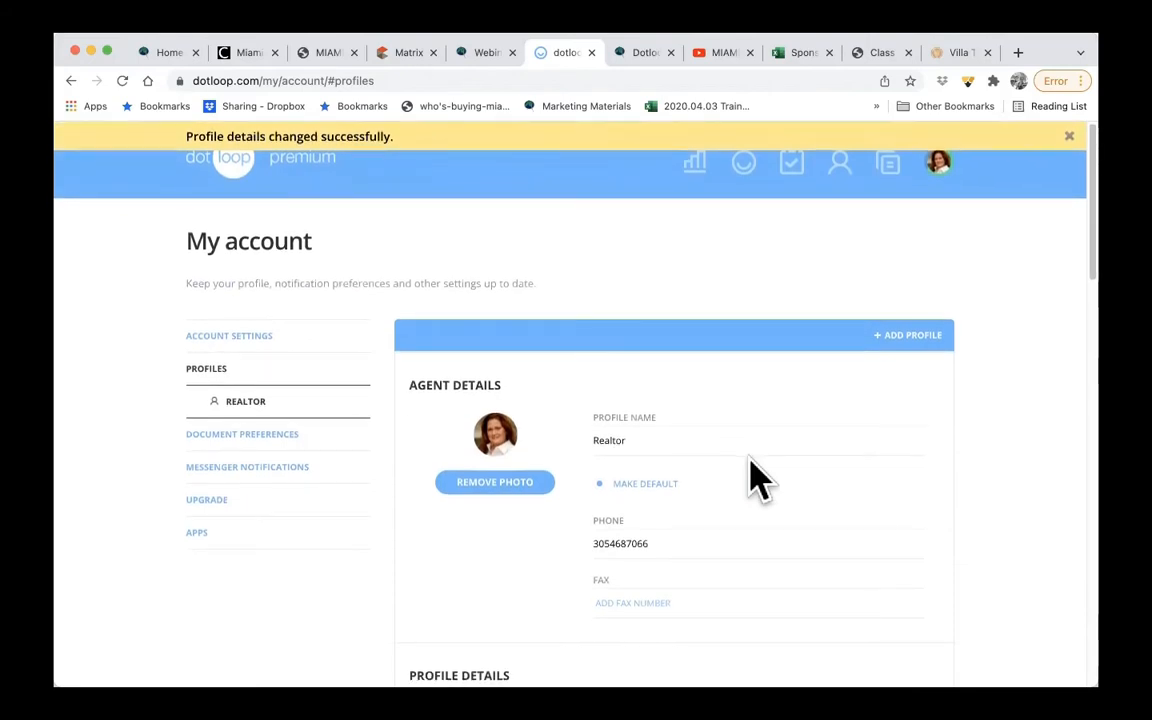
left_click(268, 436)
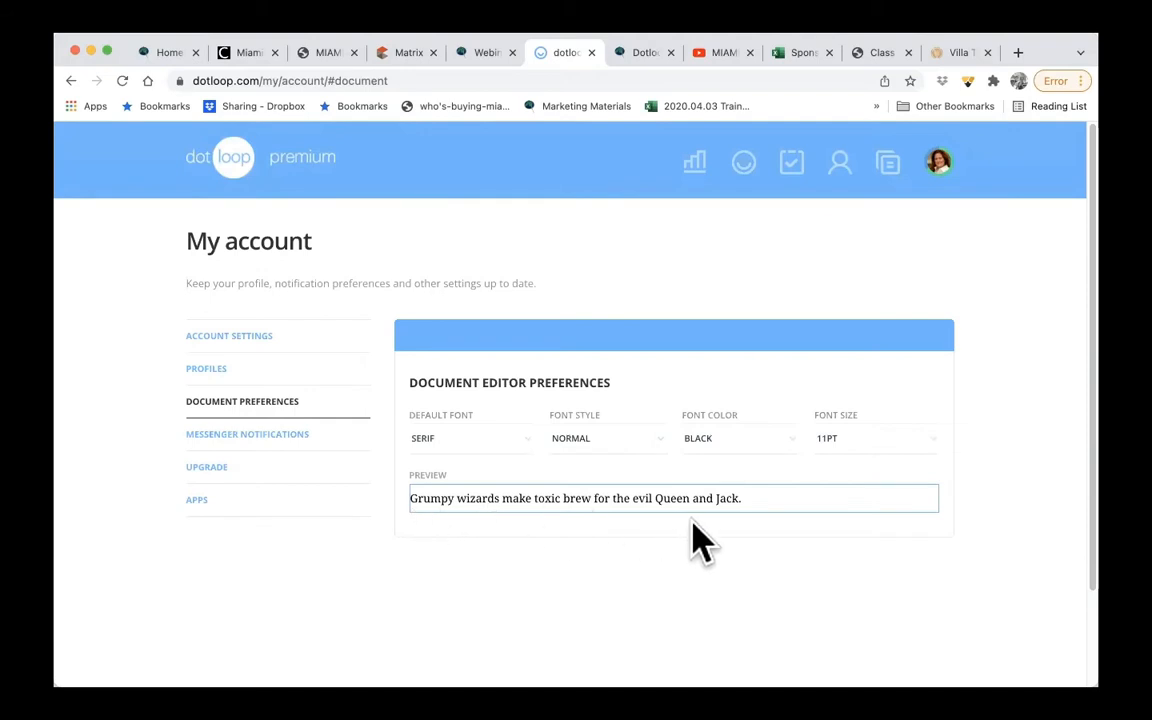
left_click(515, 447)
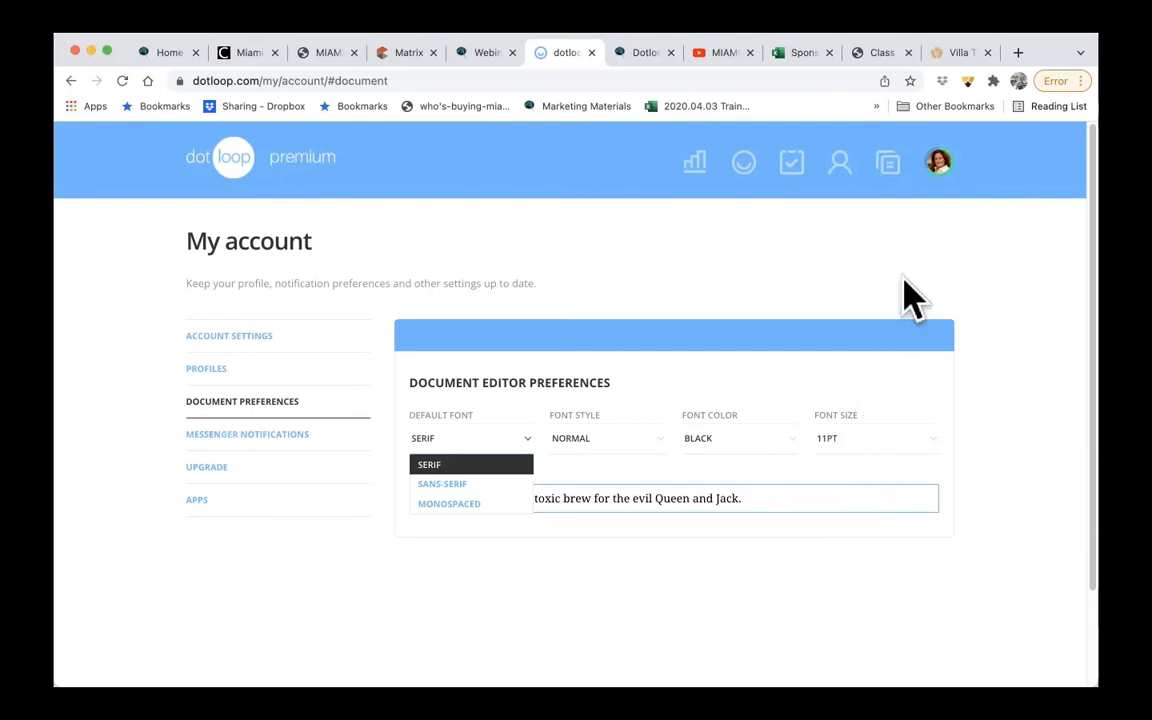
- Return to the Loops page and open dotloop's Help Center from the Realtor account options
left_click(230, 168)
left_click(230, 168)
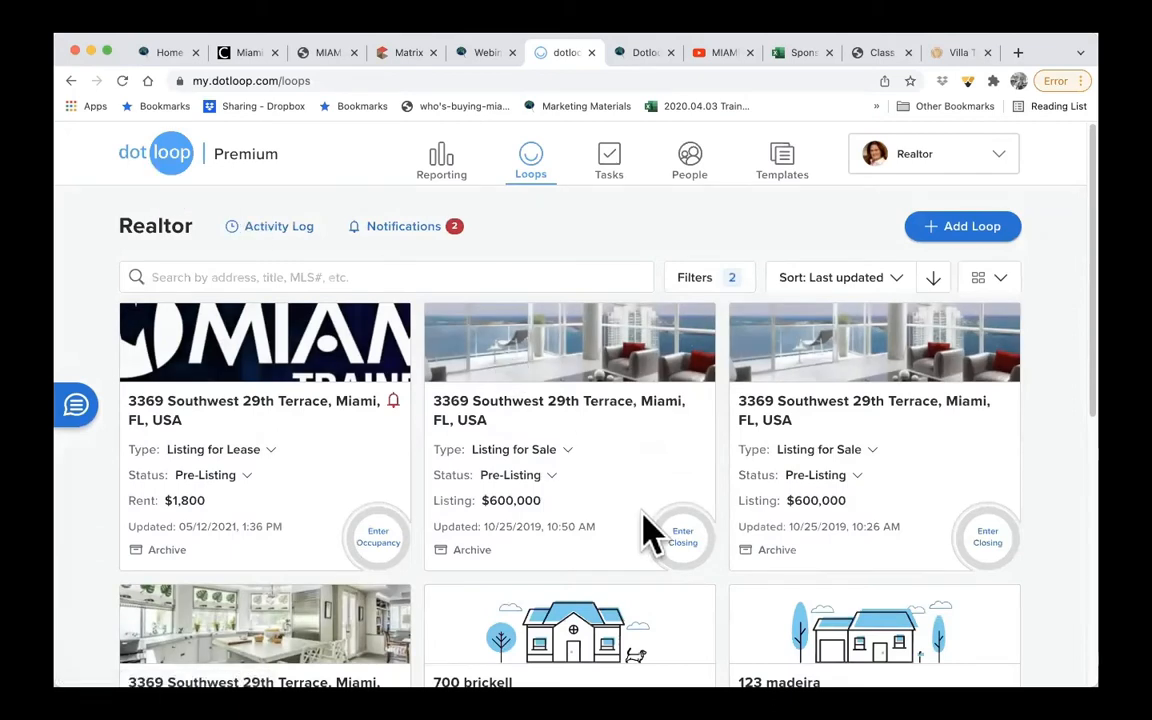
left_click(918, 172)
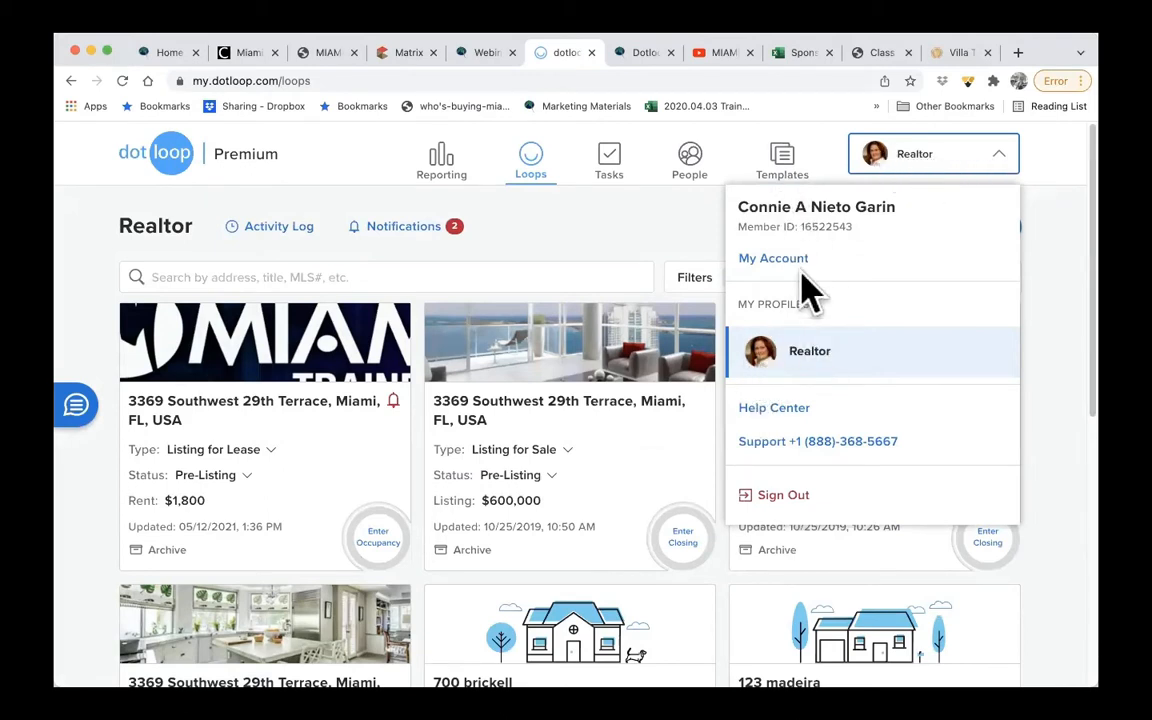
left_click(771, 410)
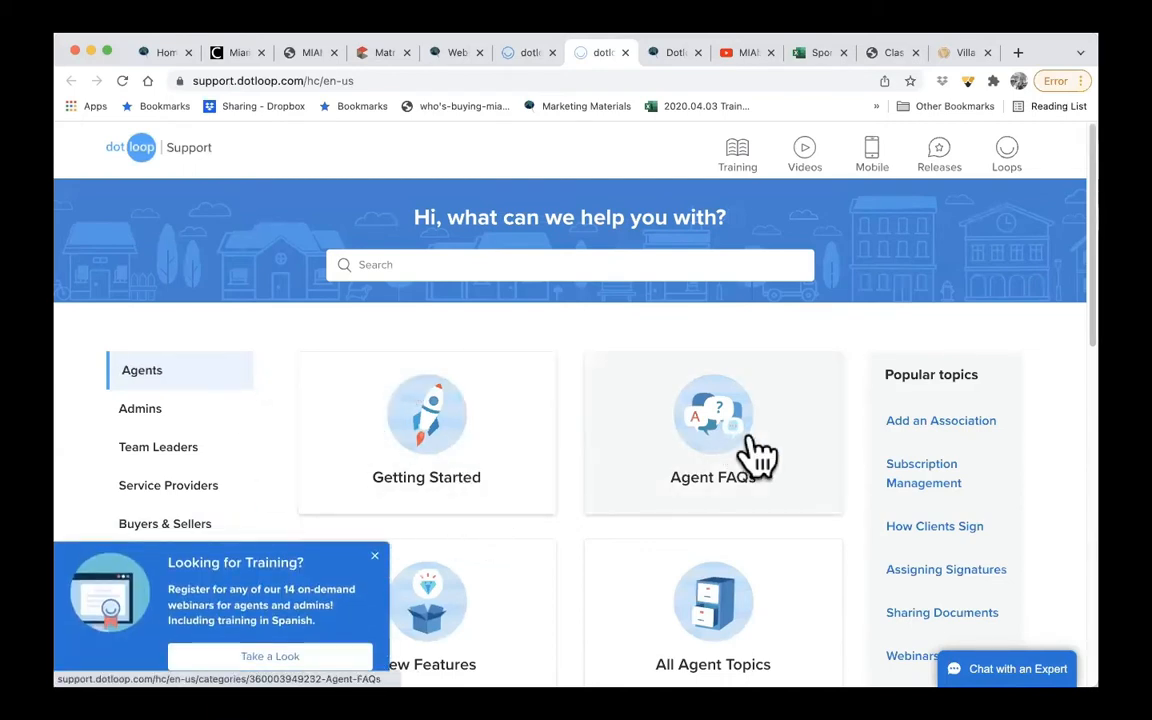
- Open the How Clients Sign article from the popular support topics and play its video
scroll(745, 458, "down", 3)
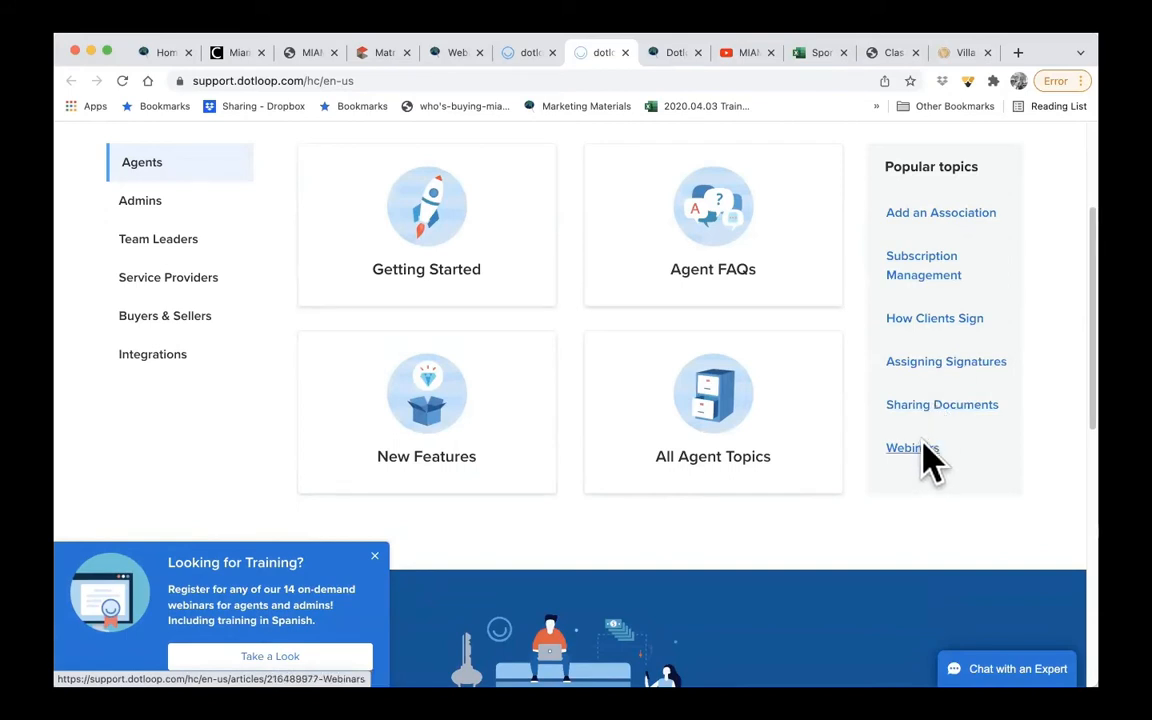
left_click(936, 324)
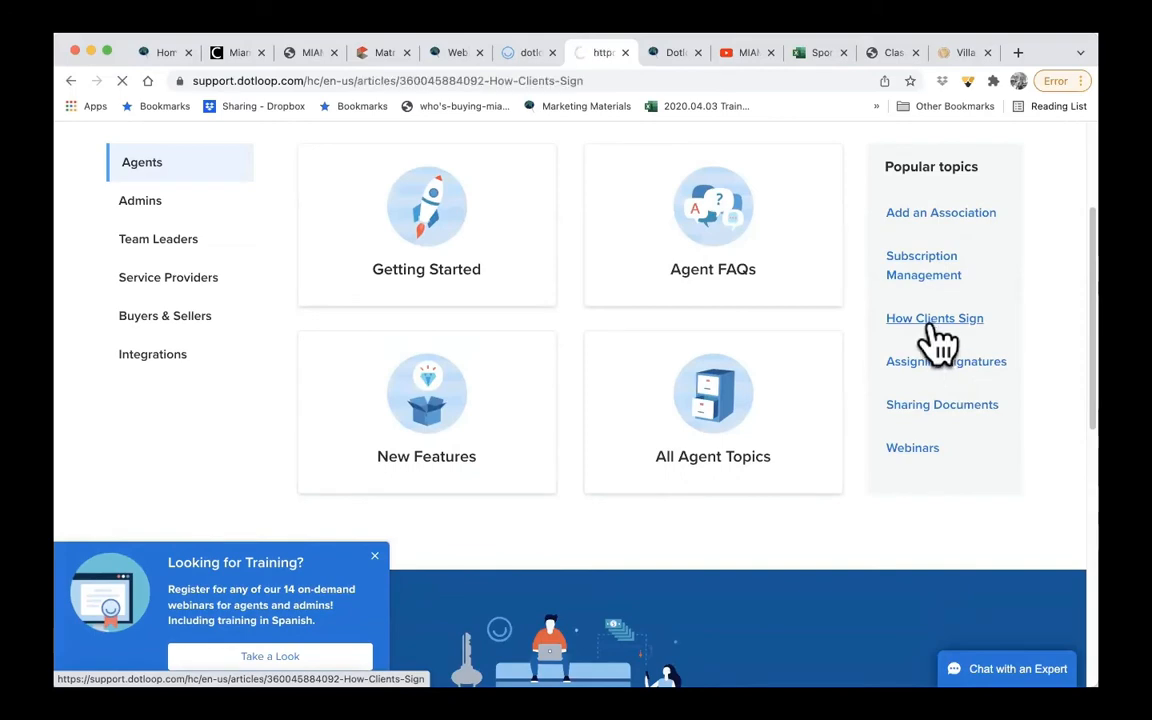
scroll(690, 392, "down", 5)
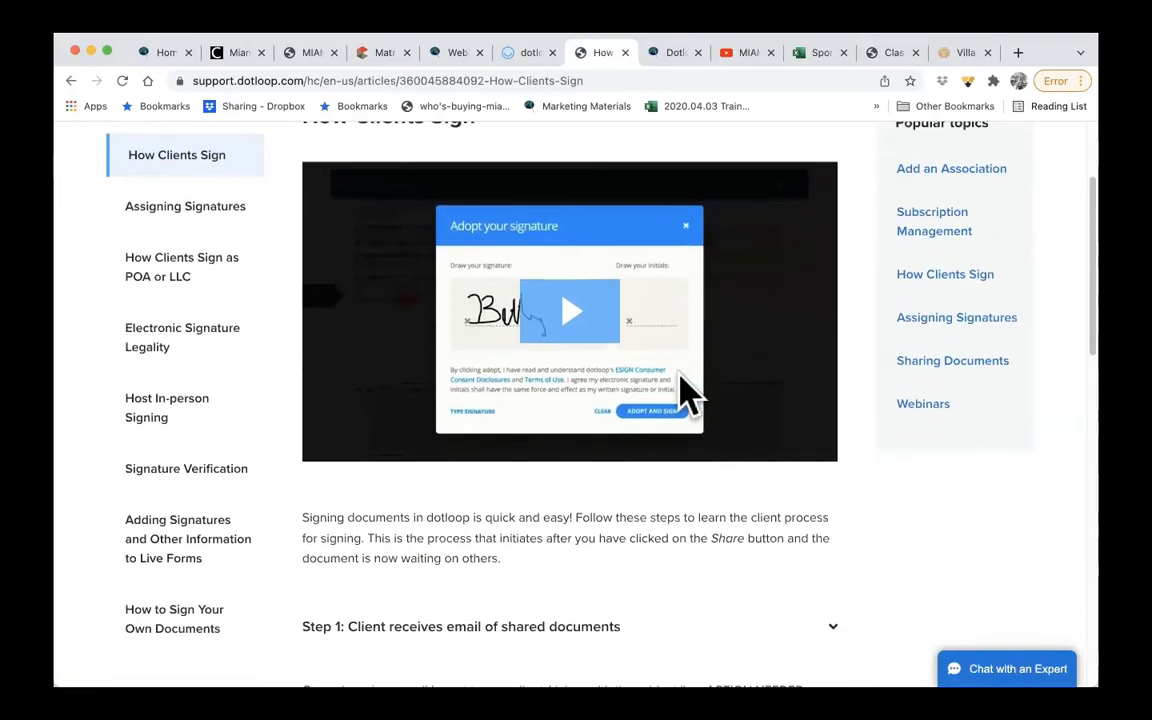
left_click(575, 262)
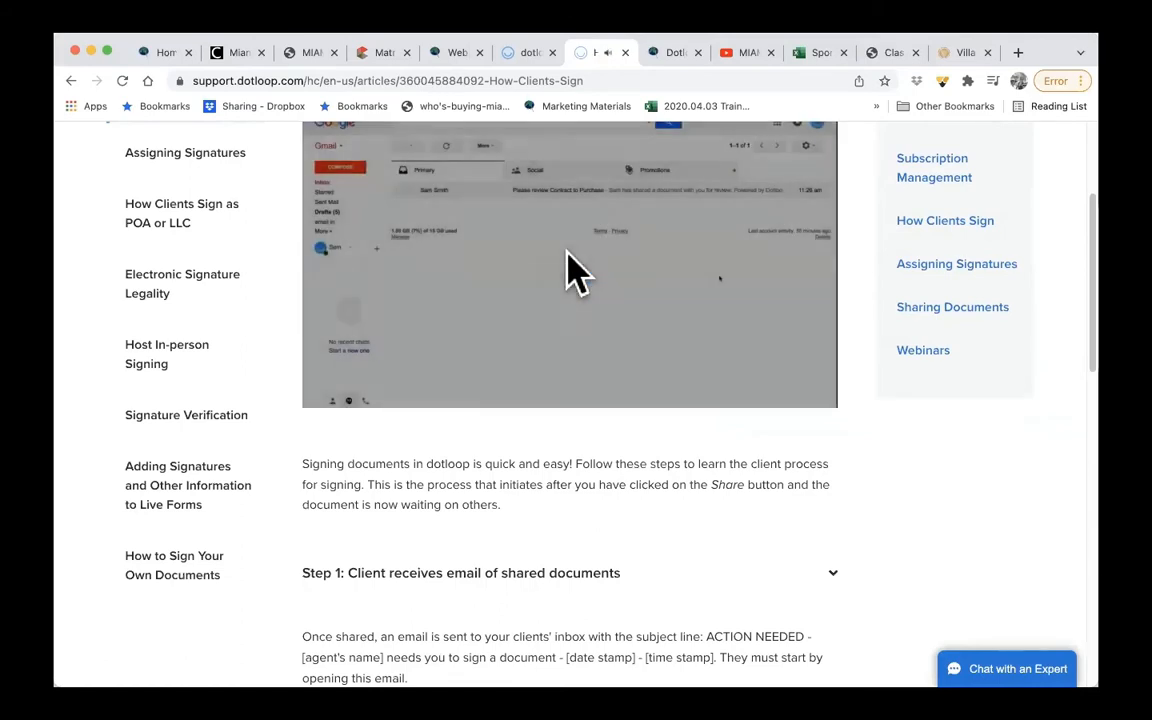
scroll(575, 270, "up", 2)
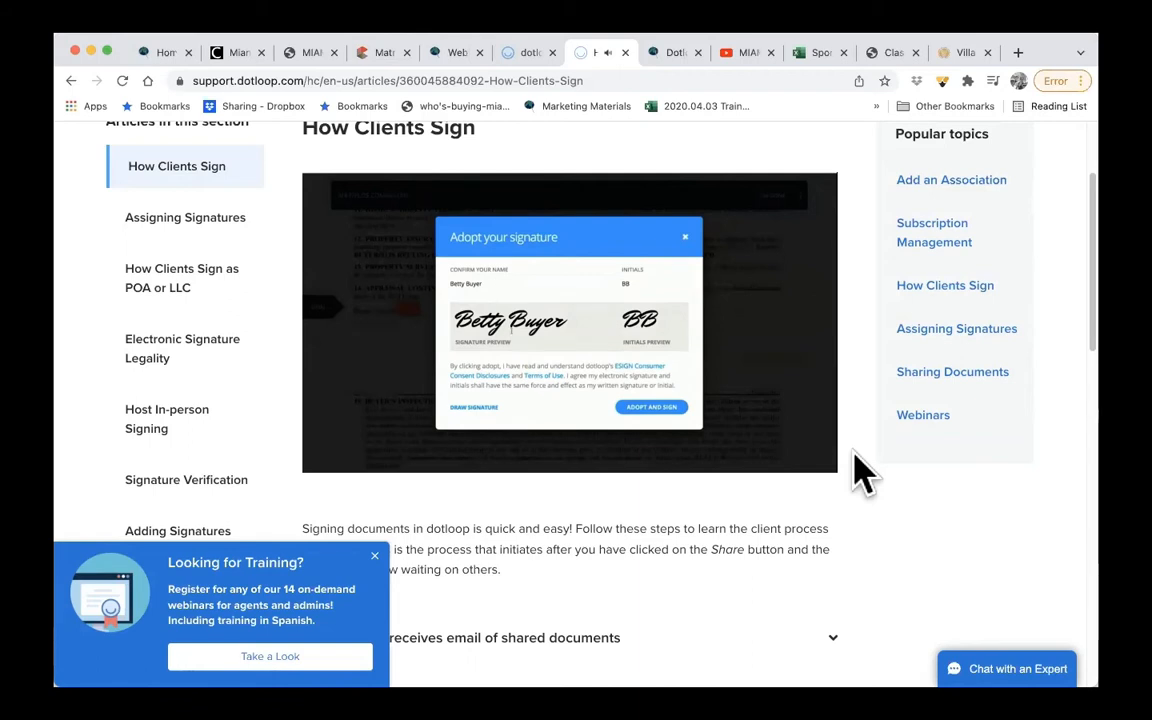
- Pause the How Clients Sign video and return to the Loops page, closing the open account options
mouse_move(475, 470)
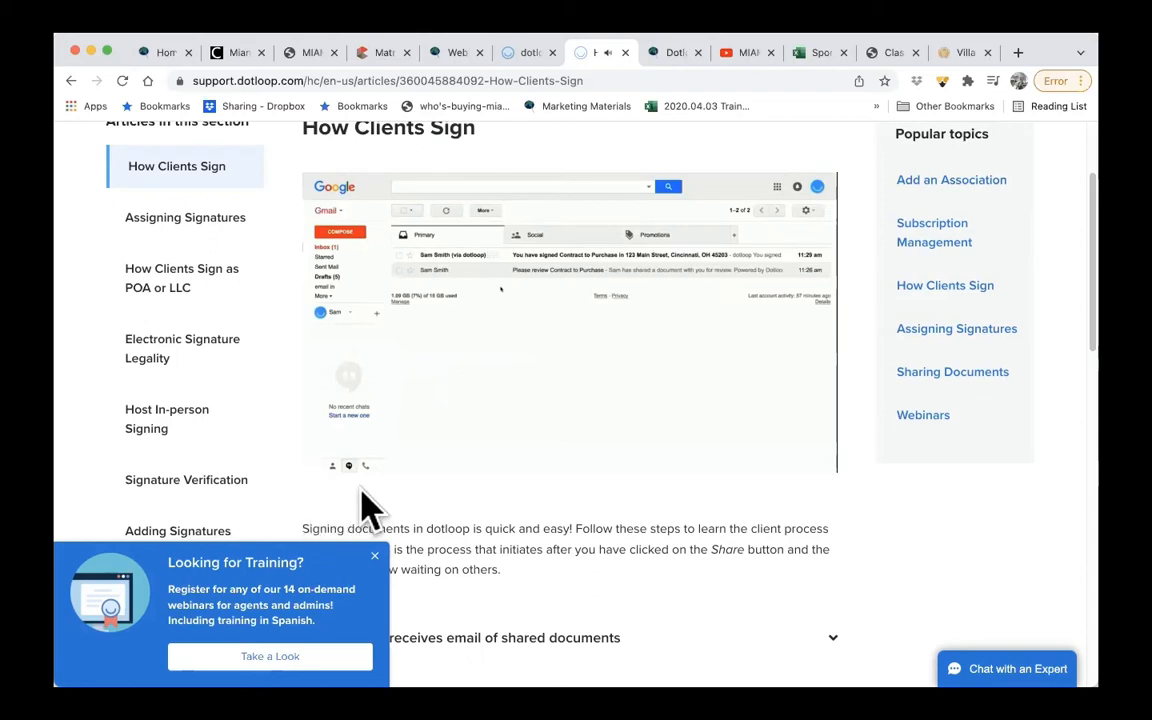
mouse_move(468, 437)
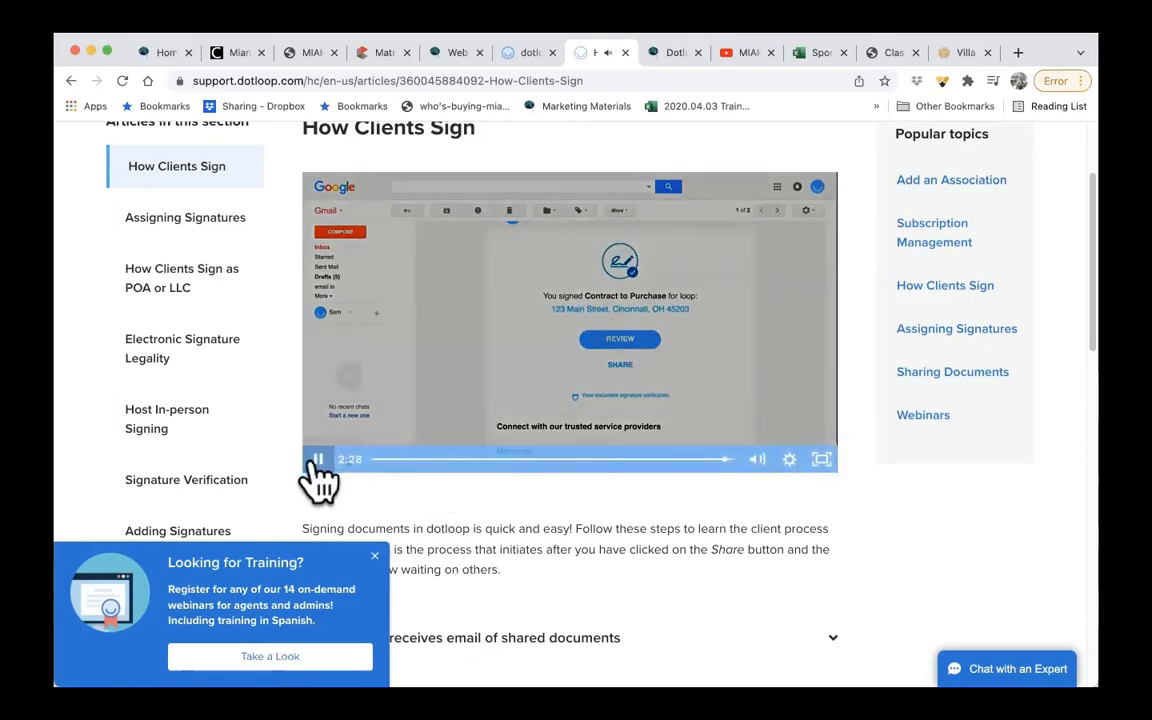
left_click(317, 460)
scroll(932, 508, "up", 3)
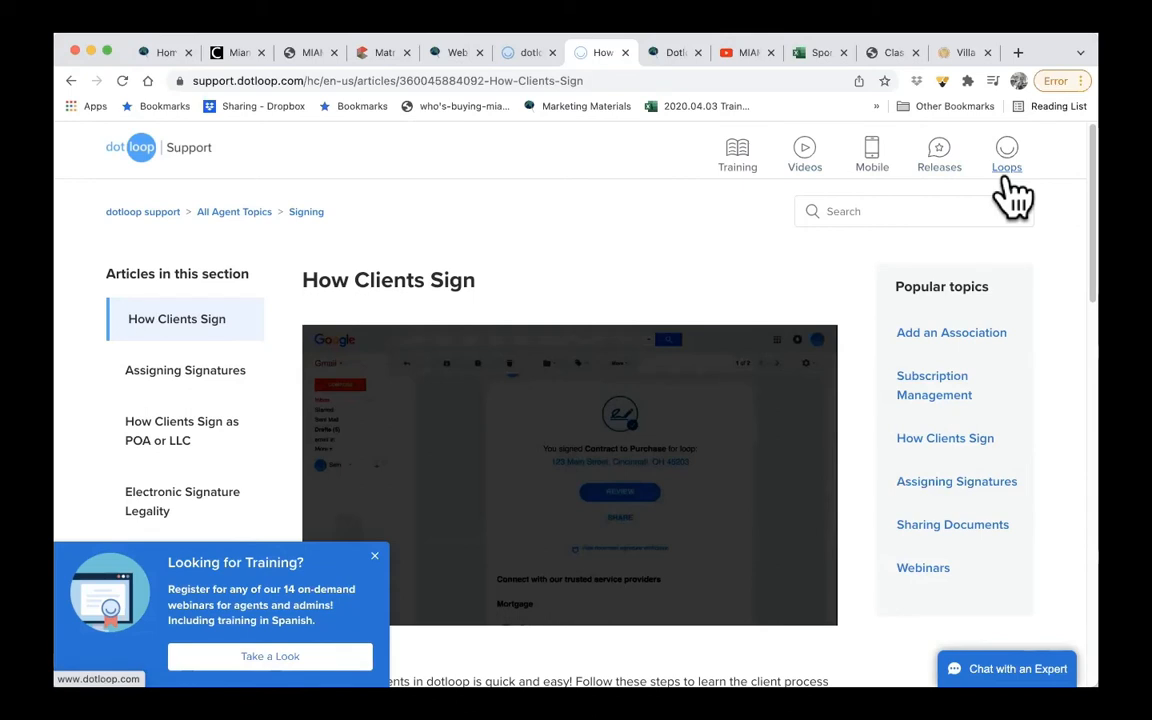
left_click(530, 56)
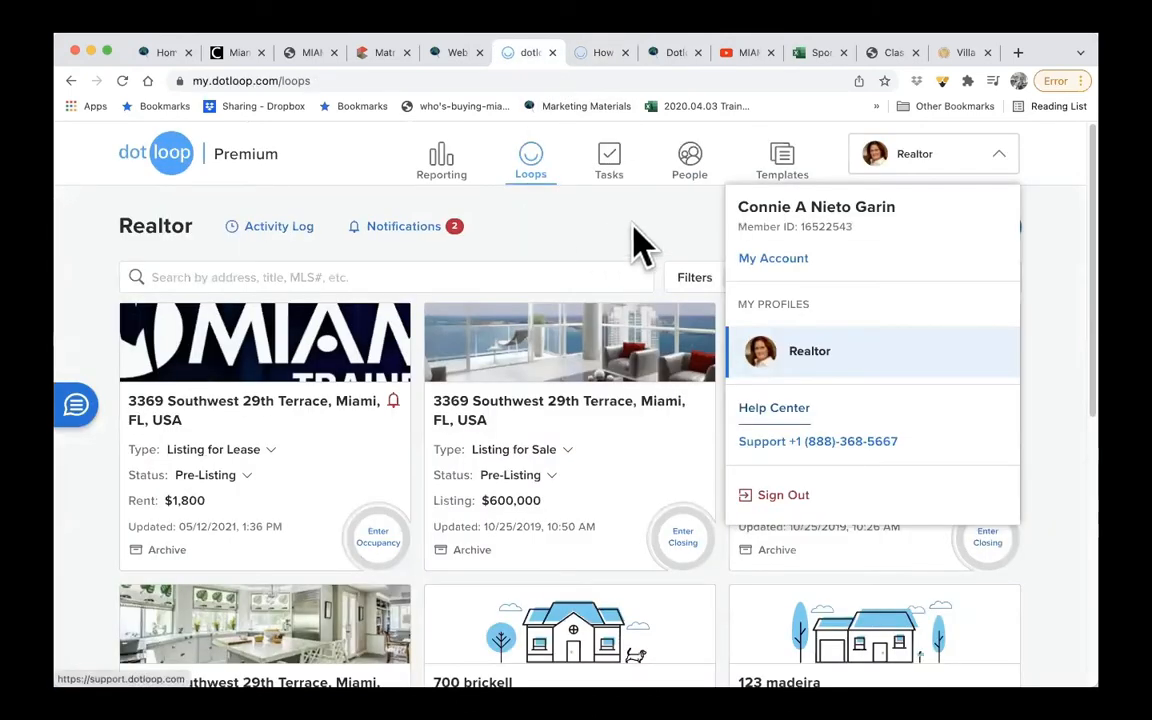
left_click(945, 162)
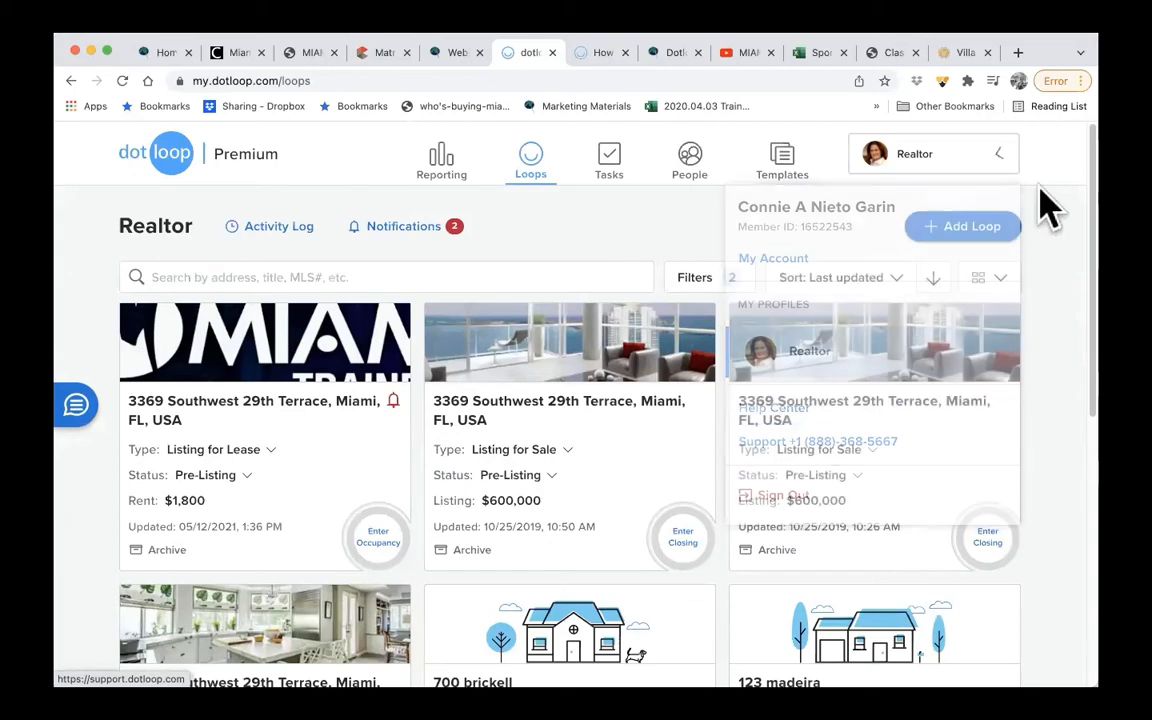
- Open the Templates page and display the Miami Association Documents folder
left_click(785, 180)
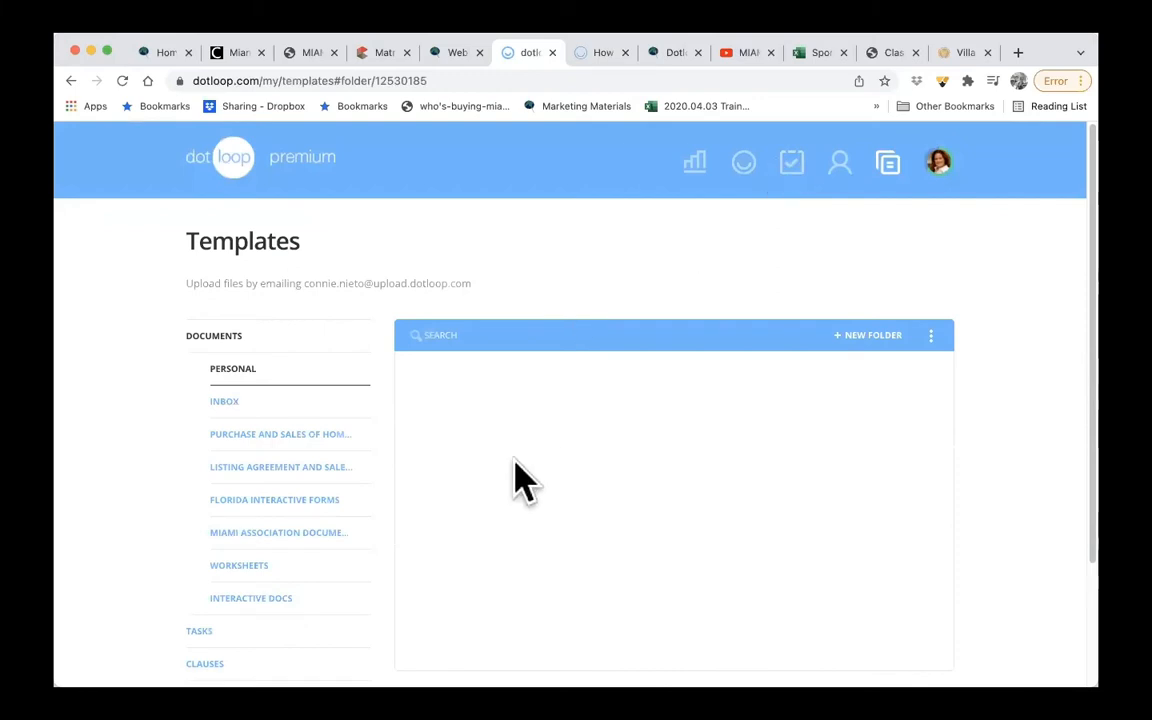
scroll(514, 468, "down", 2)
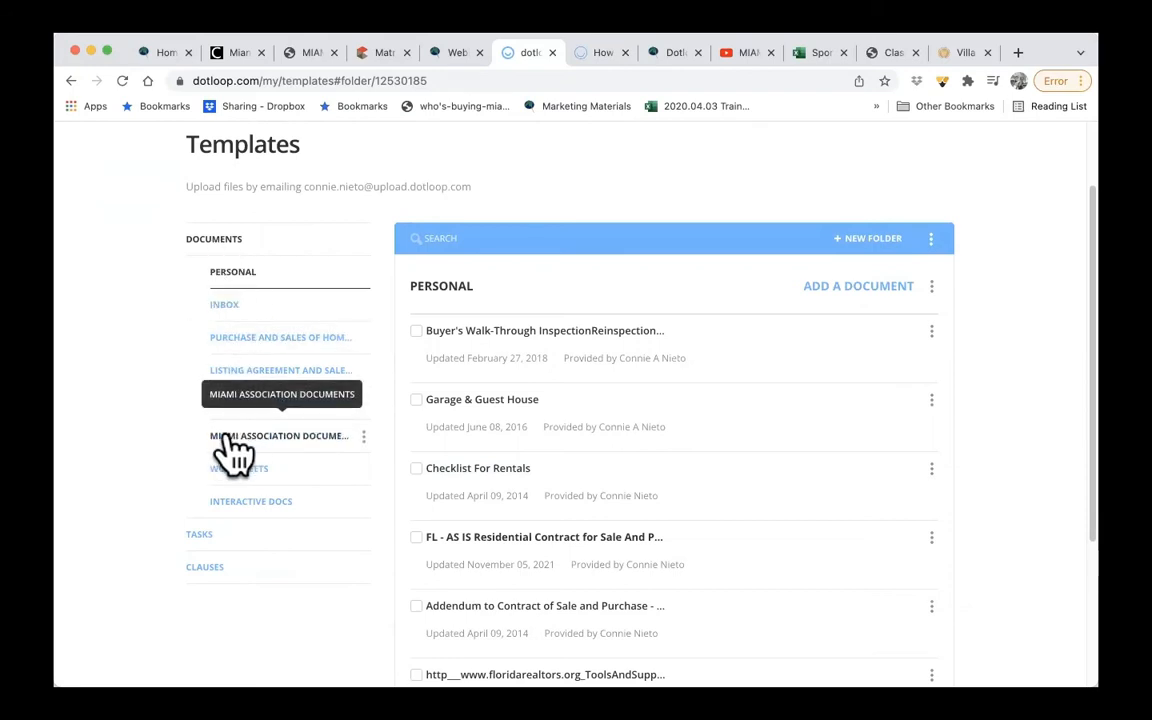
left_click(318, 450)
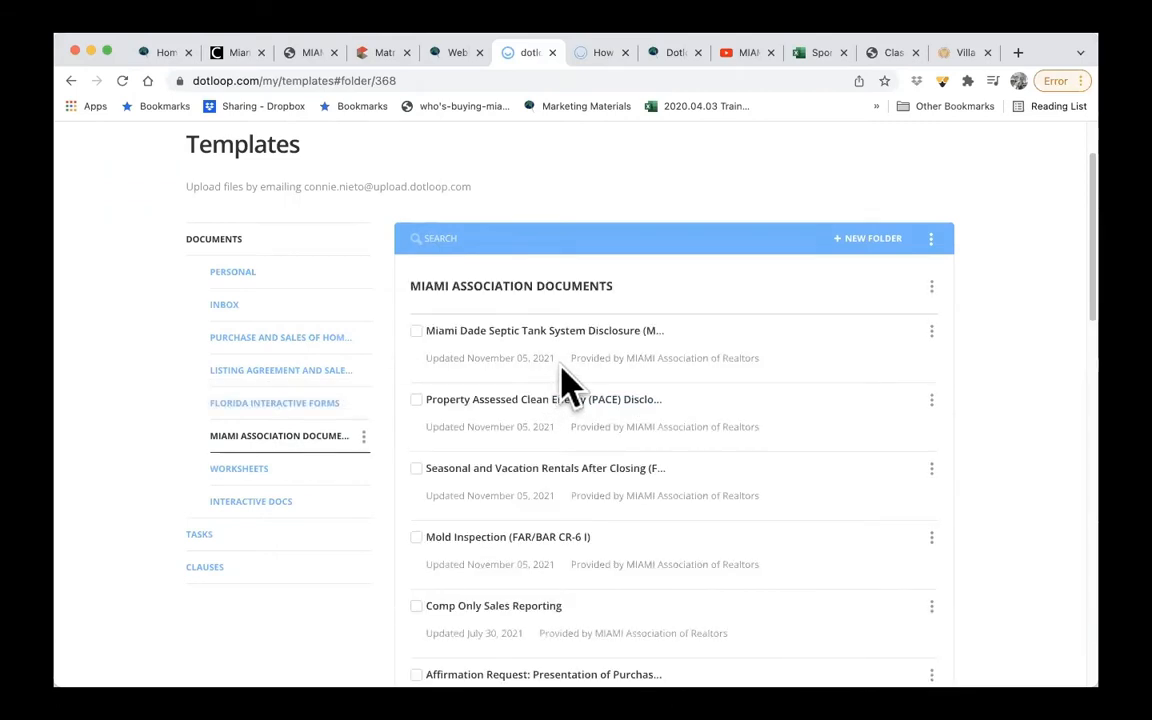
- Search the Miami Association Documents templates for "as is"
left_click(569, 236)
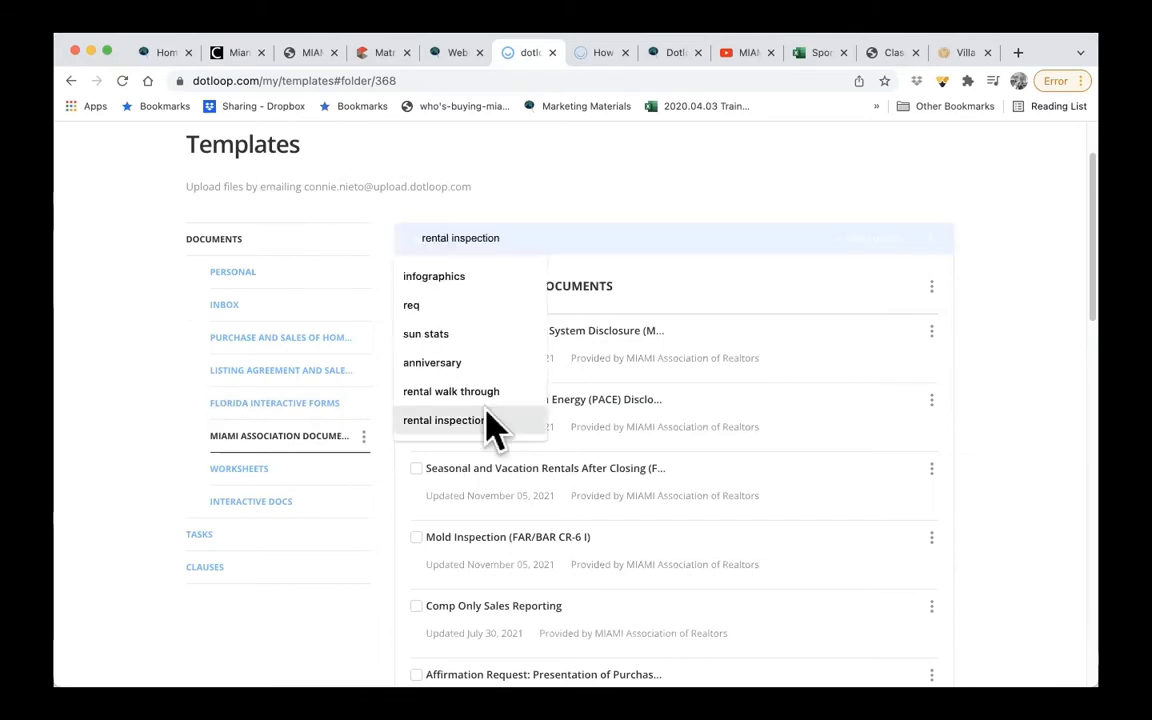
type("as")
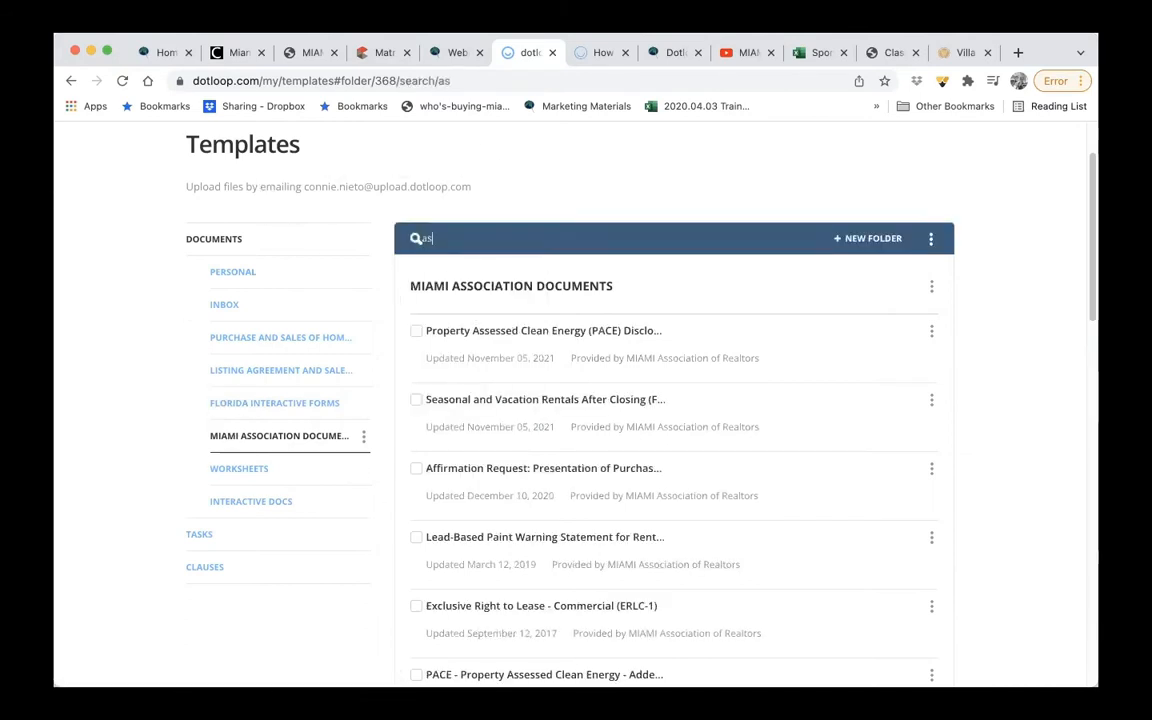
type(" is")
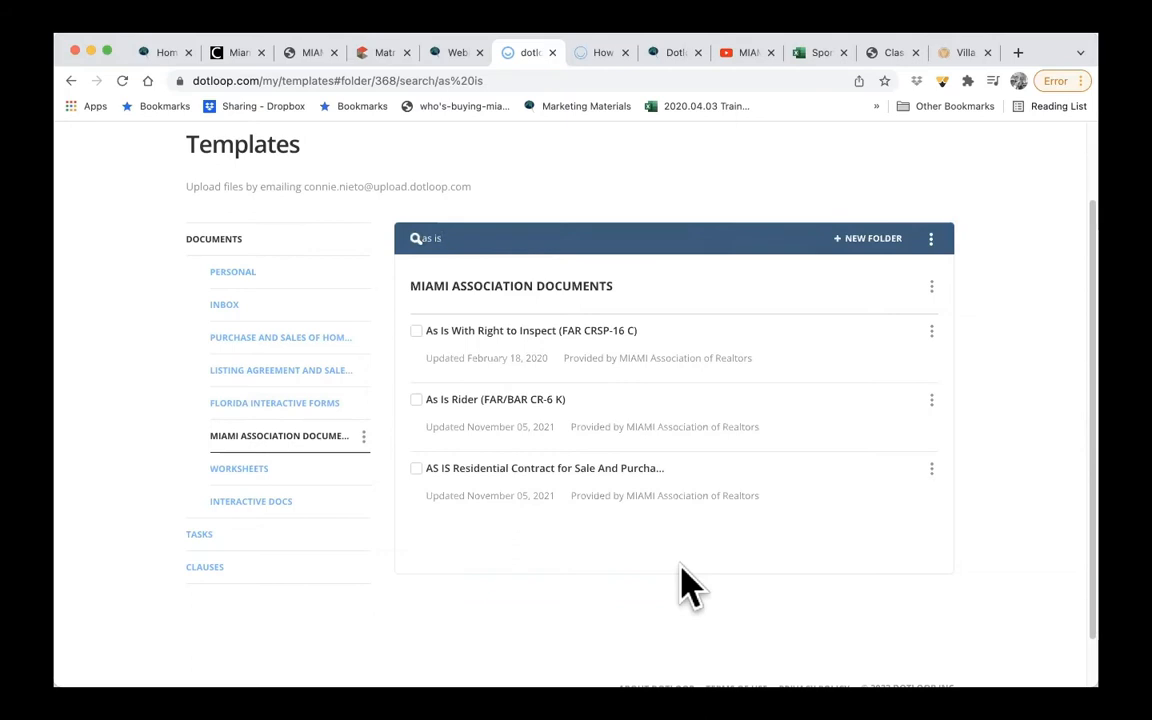
- Replace the template search term with "listing agreement" and look through the matching forms
key("BackSpace")
key("BackSpace")
key("BackSpace")
key("BackSpace")
key("BackSpace")
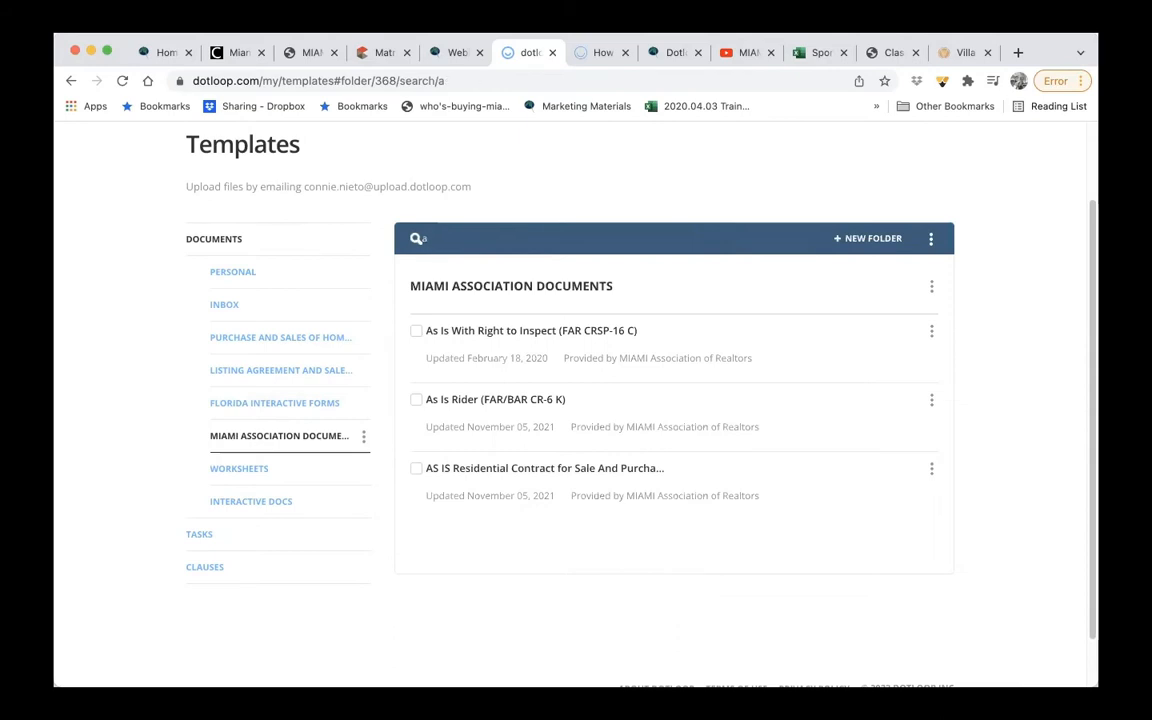
type("listing")
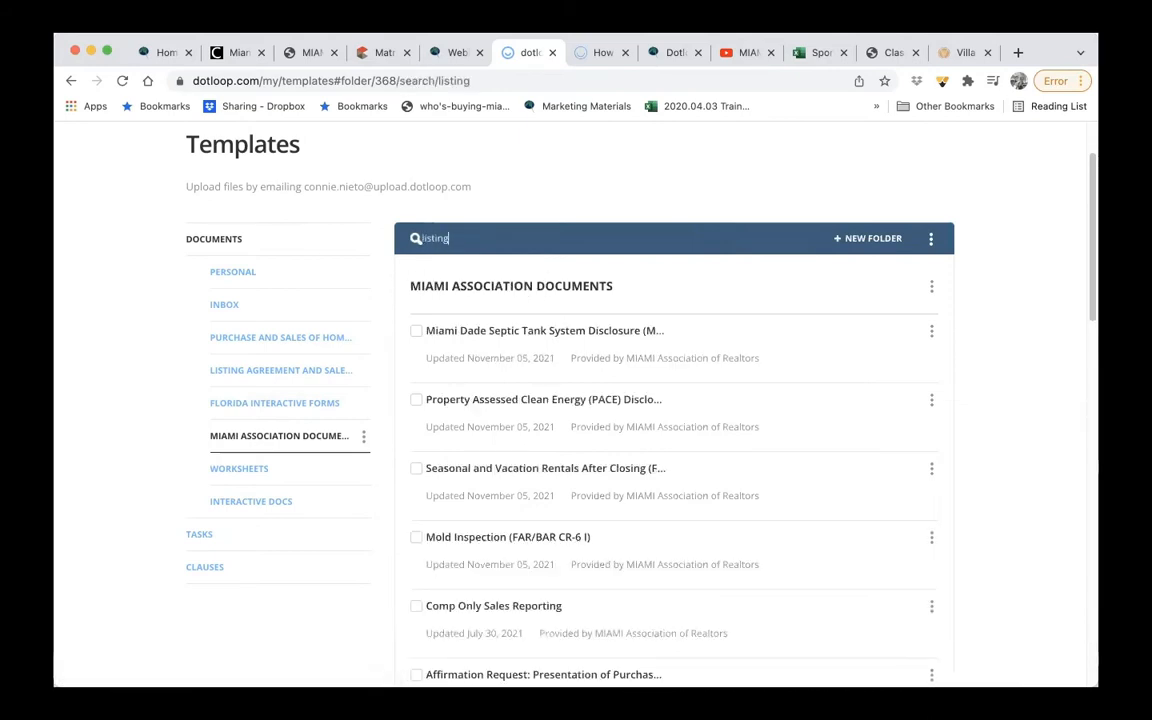
type(" agreement")
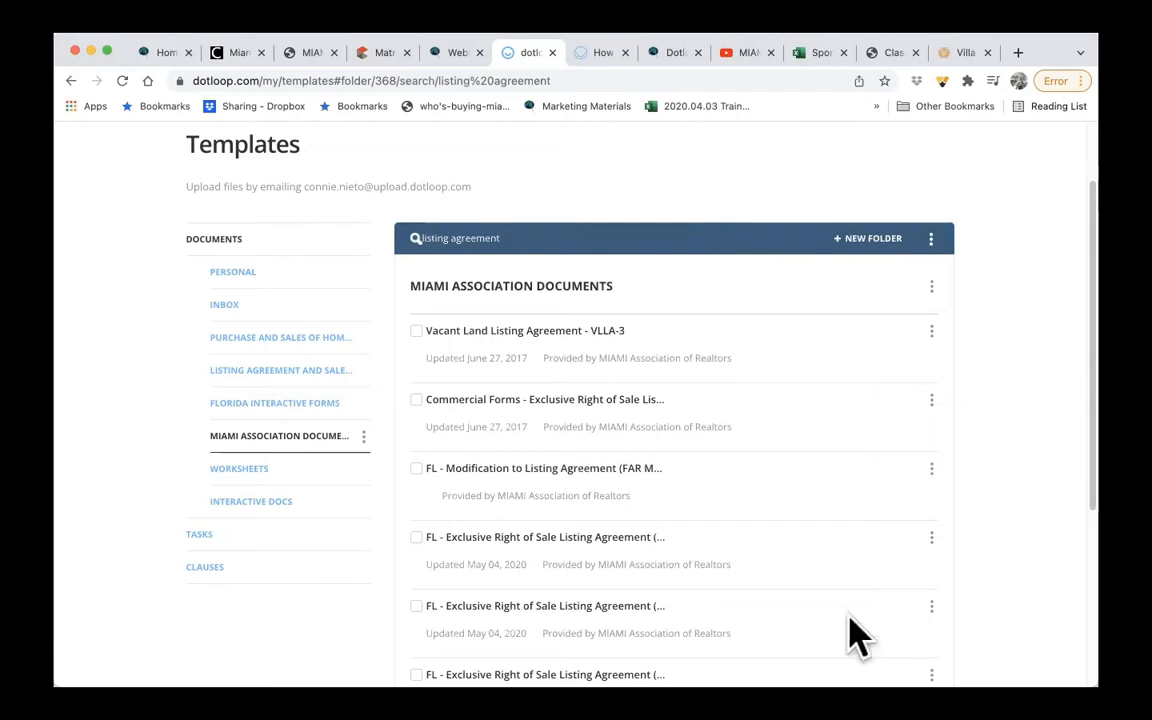
scroll(861, 558, "down", 3)
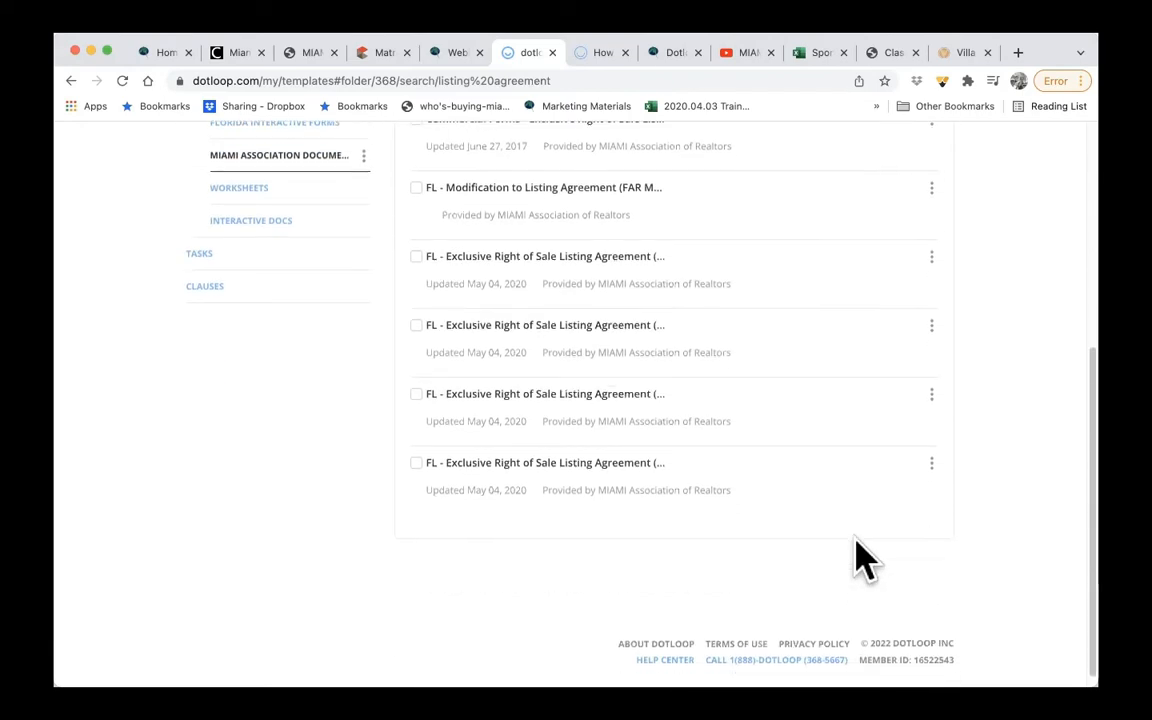
scroll(861, 558, "up", 5)
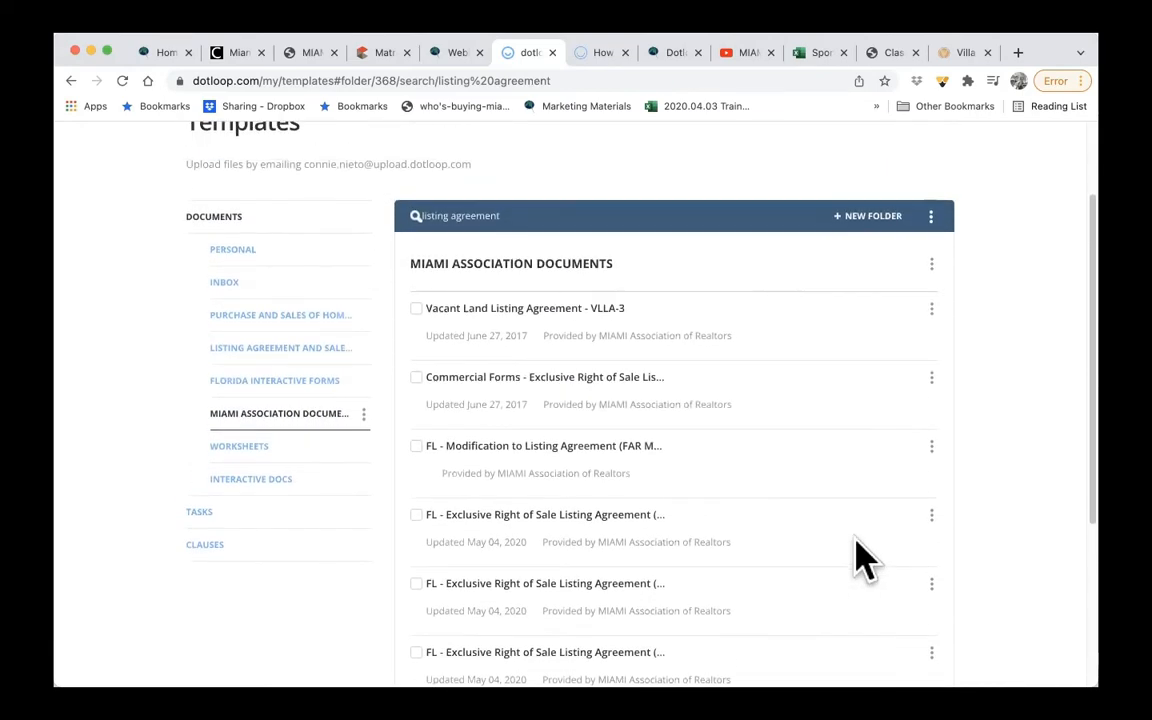
- Clear the template search, search for "sef" and review the Southeast Florida data input forms
key("BackSpace")
key("BackSpace")
key("BackSpace")
key("BackSpace")
key("BackSpace")
key("BackSpace")
key("BackSpace")
key("BackSpace")
key("BackSpace")
key("BackSpace")
key("BackSpace")
key("BackSpace")
key("BackSpace")
key("BackSpace")
key("BackSpace")
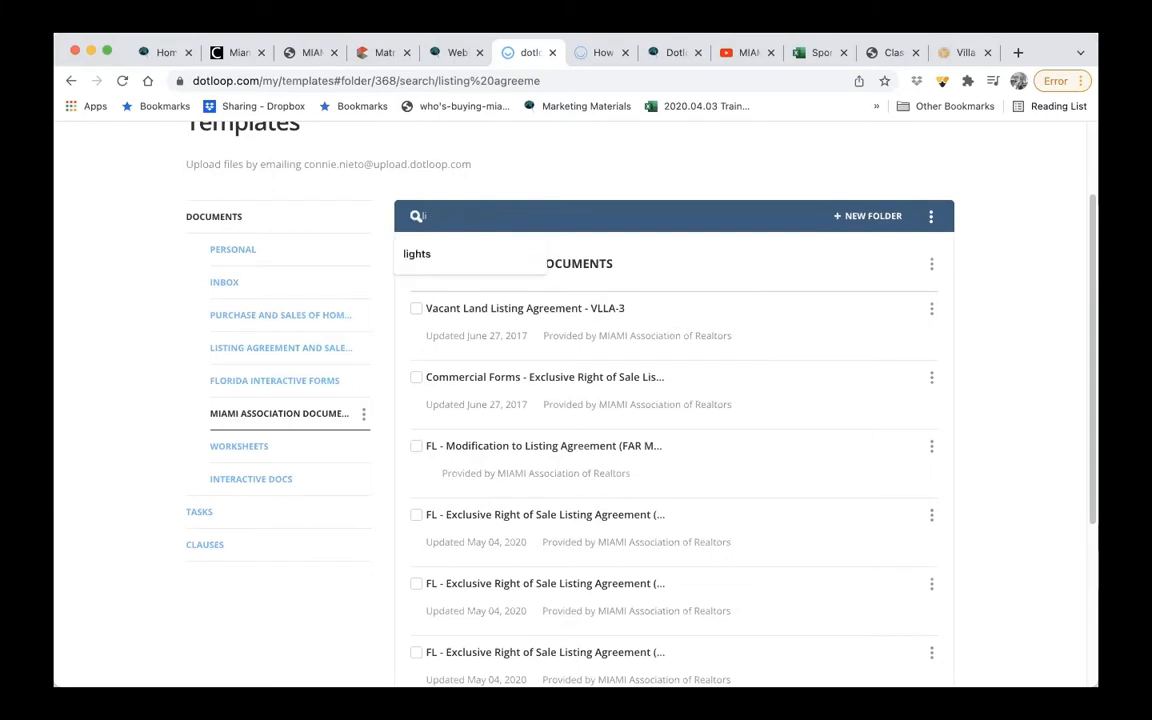
key("BackSpace")
key("BackSpace")
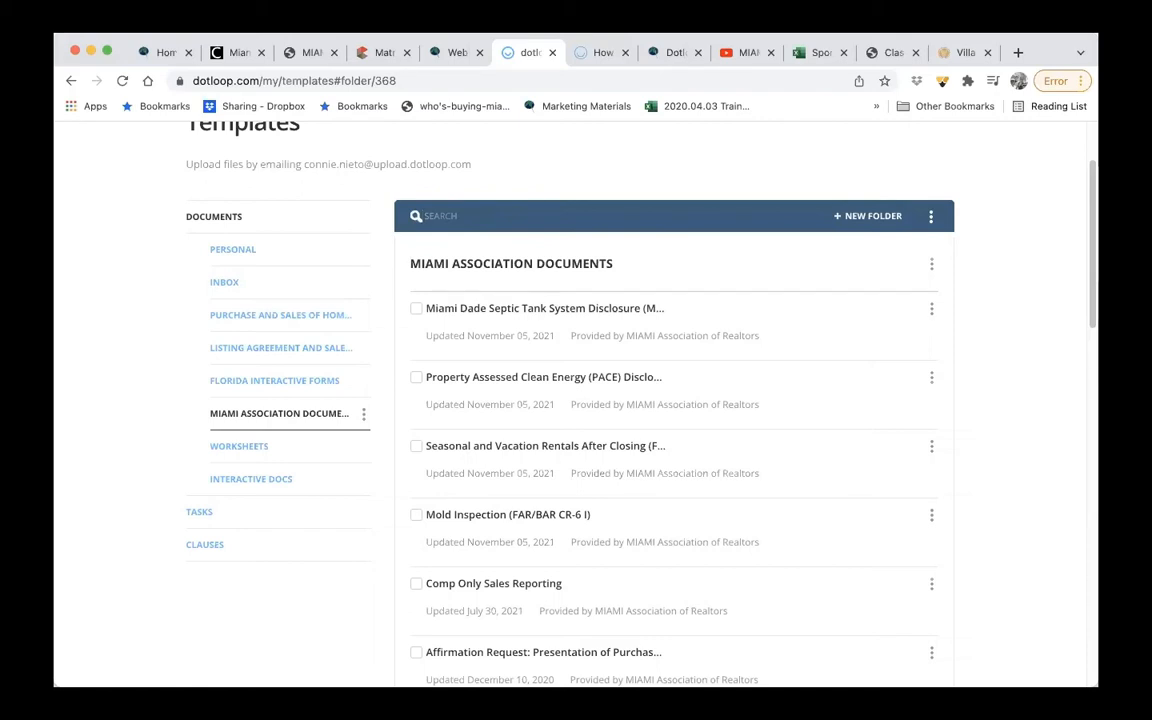
type("sef")
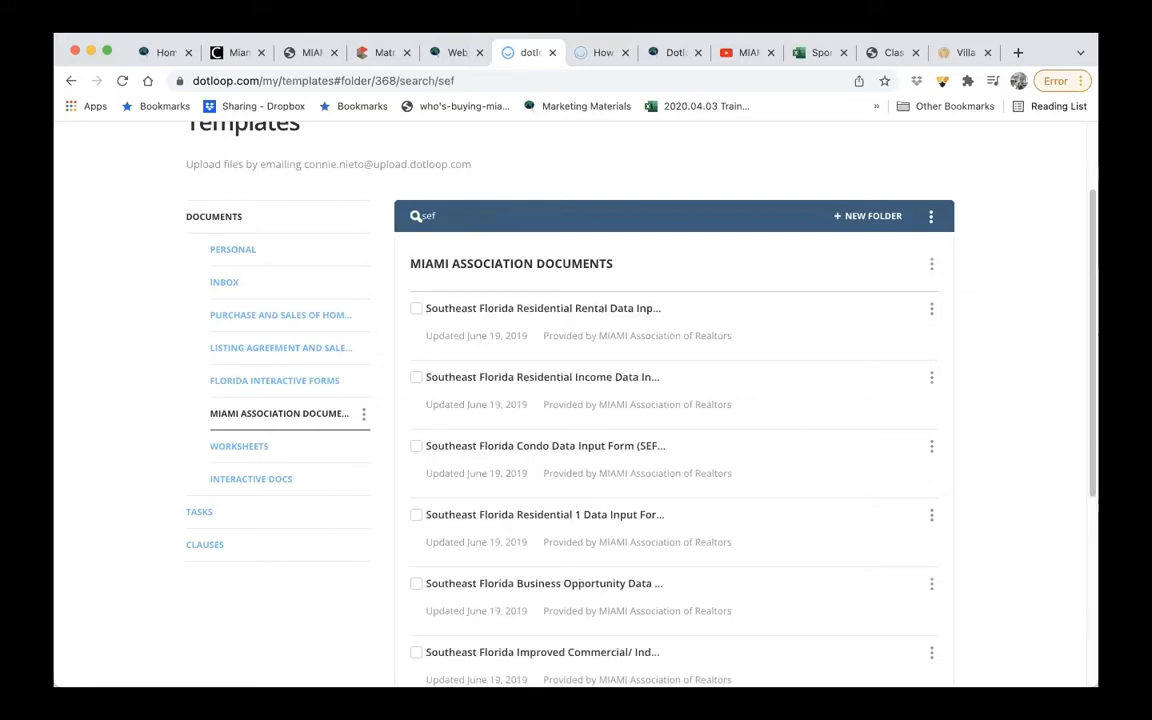
scroll(915, 535, "down", 3)
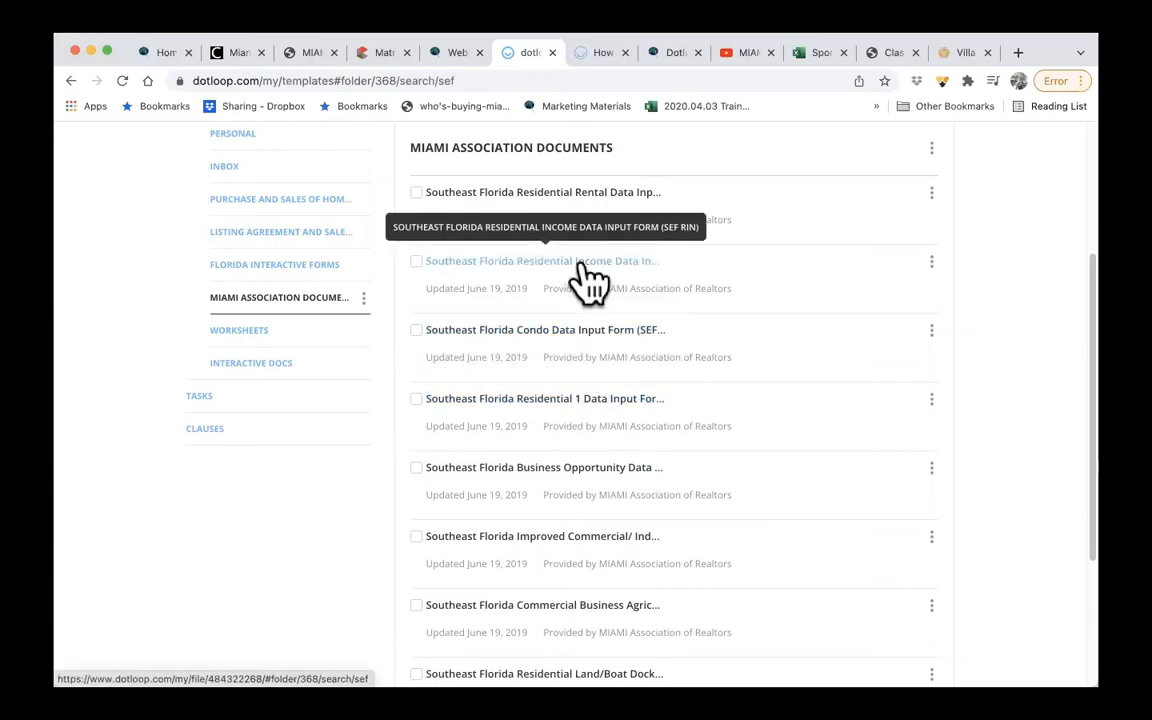
scroll(668, 535, "down", 2)
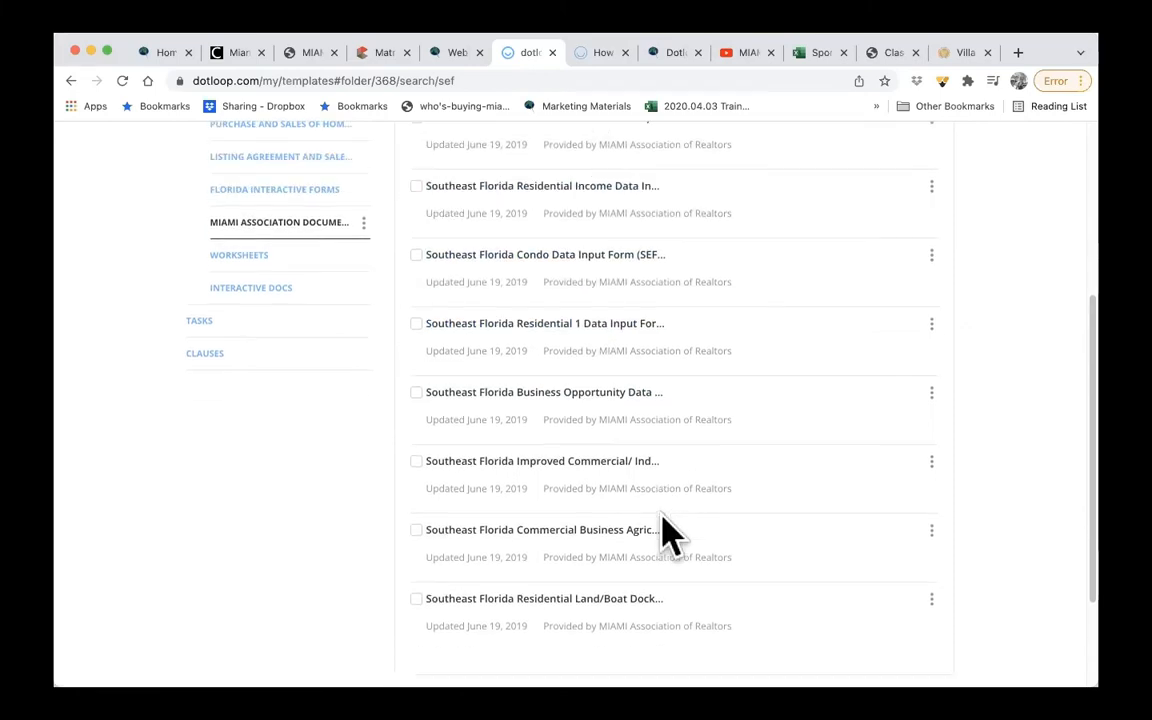
scroll(640, 500, "down", 1)
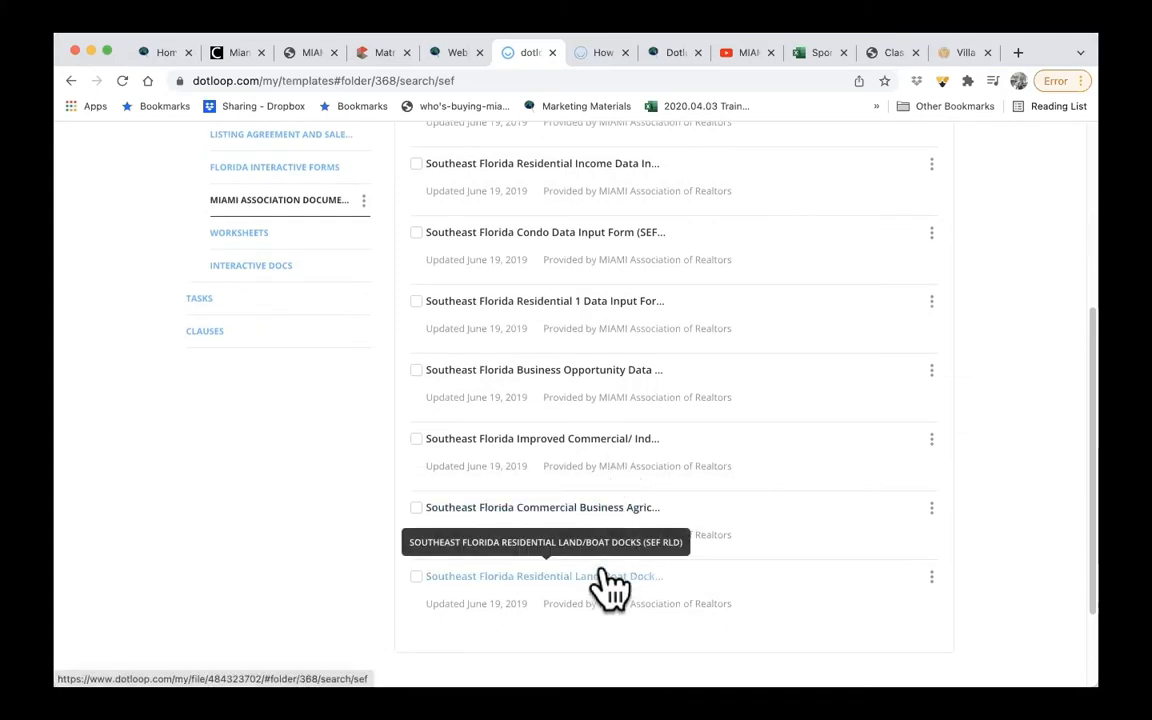
scroll(795, 316, "up", 5)
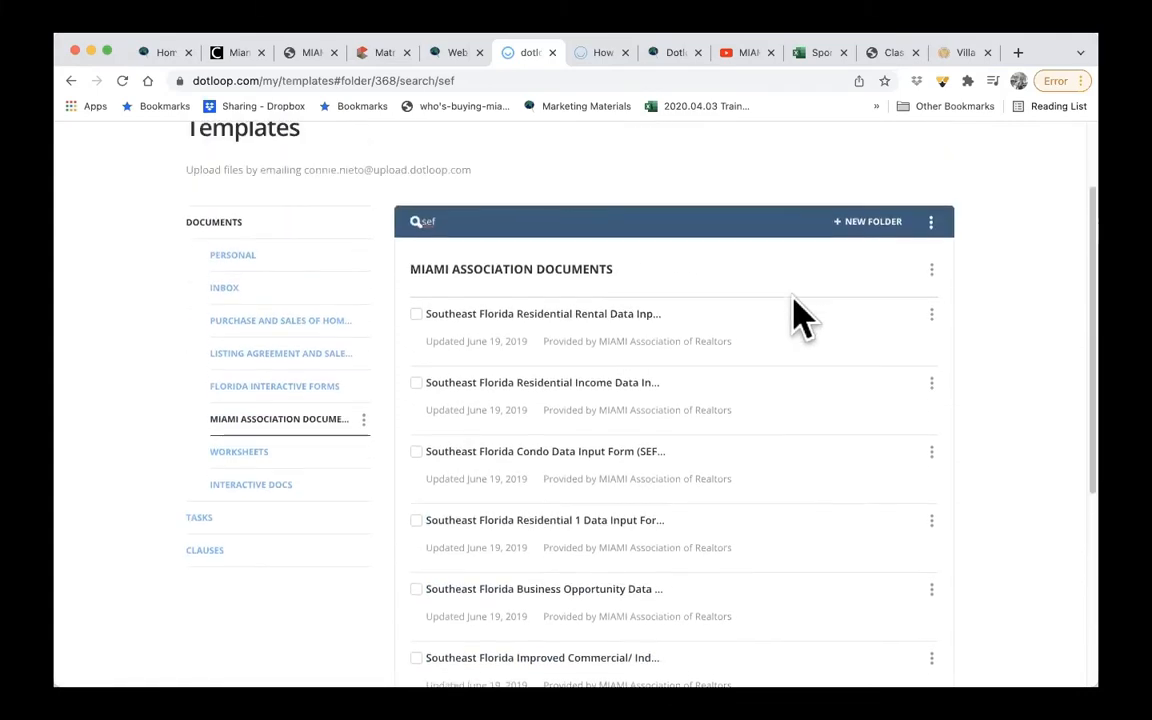
scroll(800, 318, "up", 1)
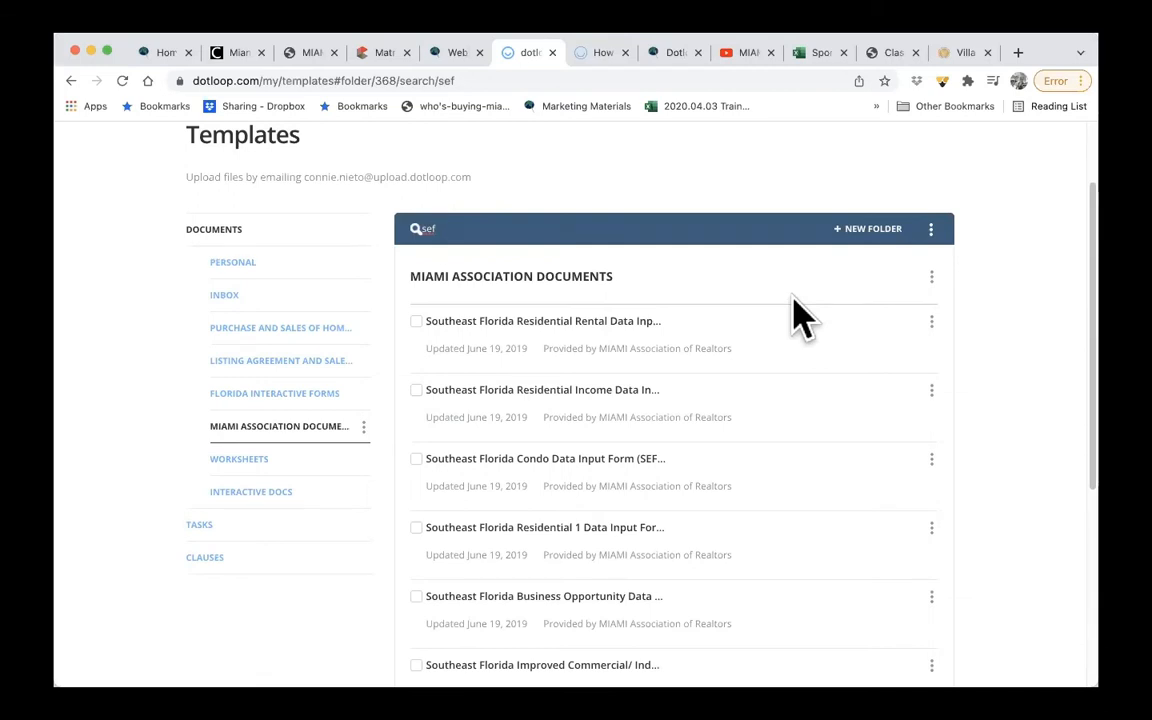
scroll(800, 318, "up", 2)
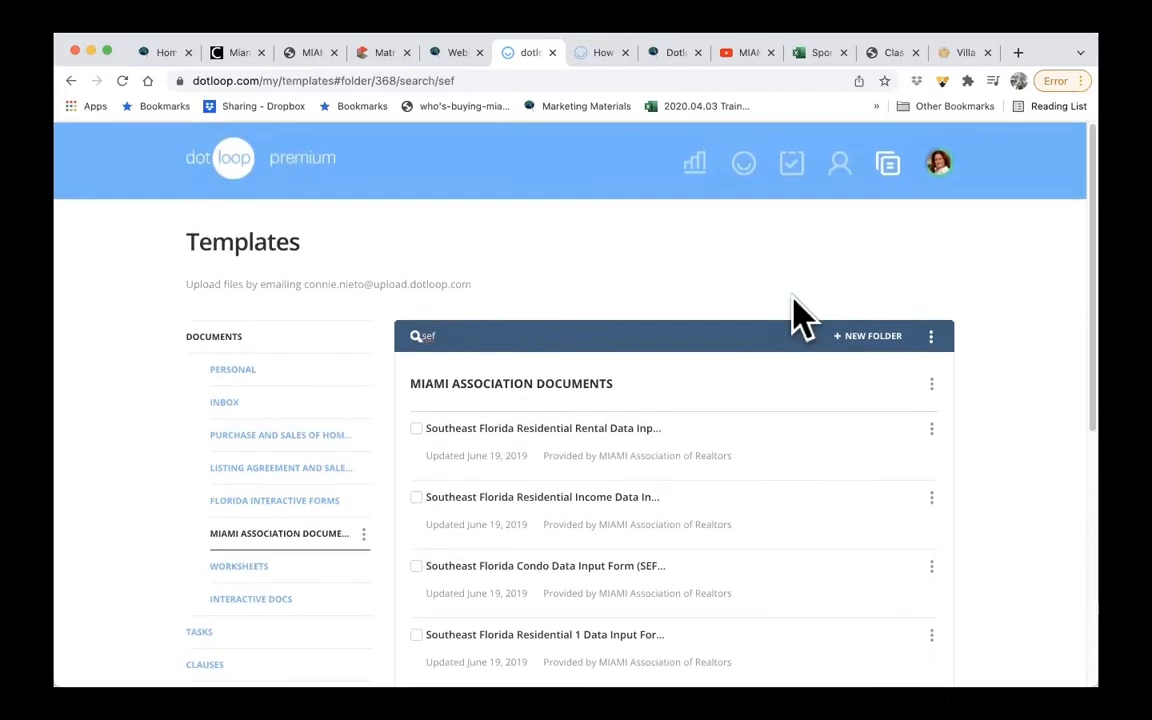
- Open the People page and review the Trusted Service Providers categories that can be set up
left_click(842, 172)
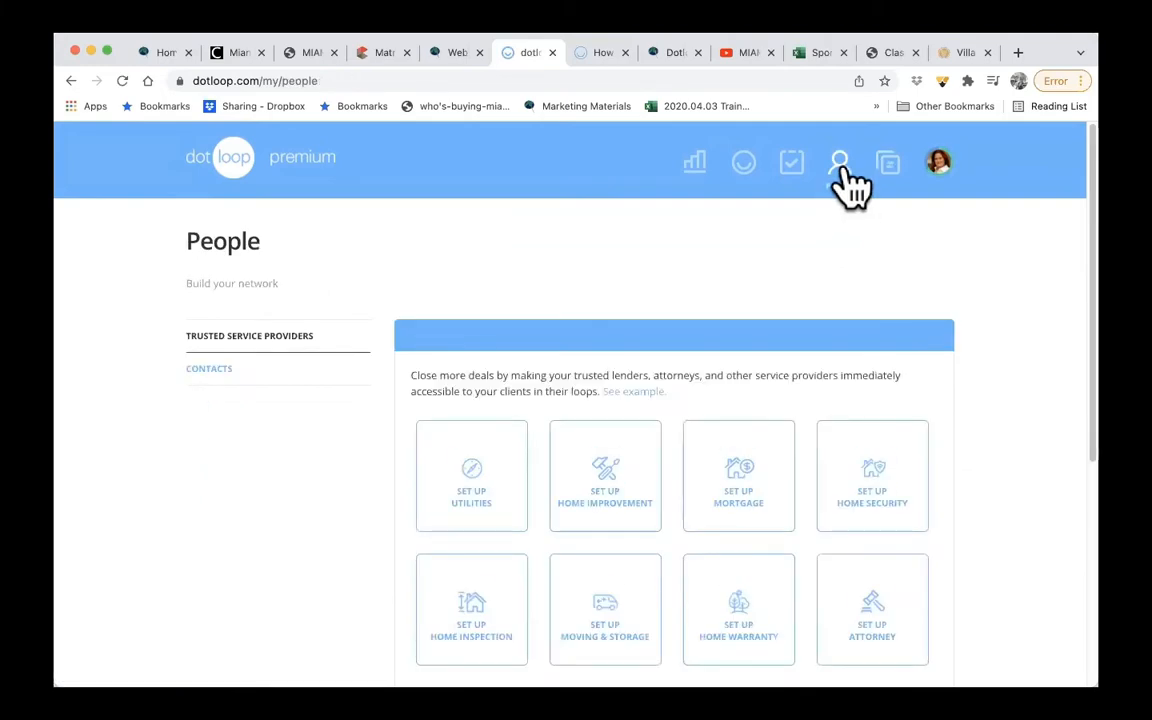
scroll(406, 300, "down", 1)
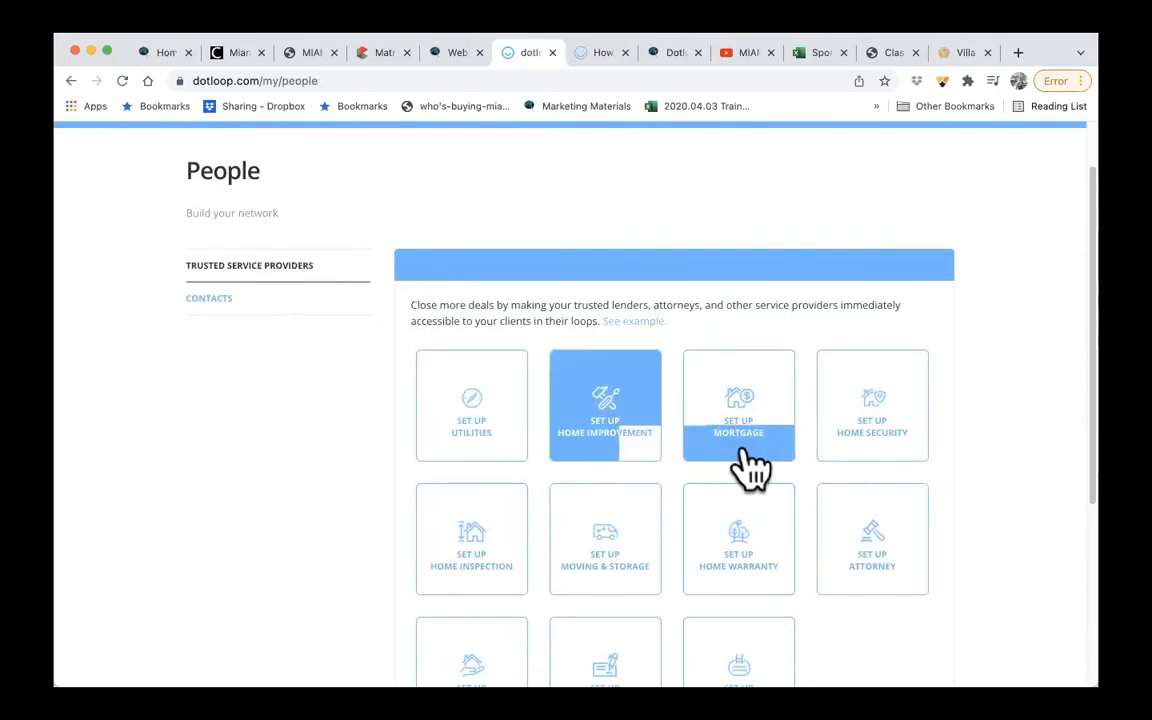
scroll(875, 470, "down", 1)
scroll(875, 470, "down", 2)
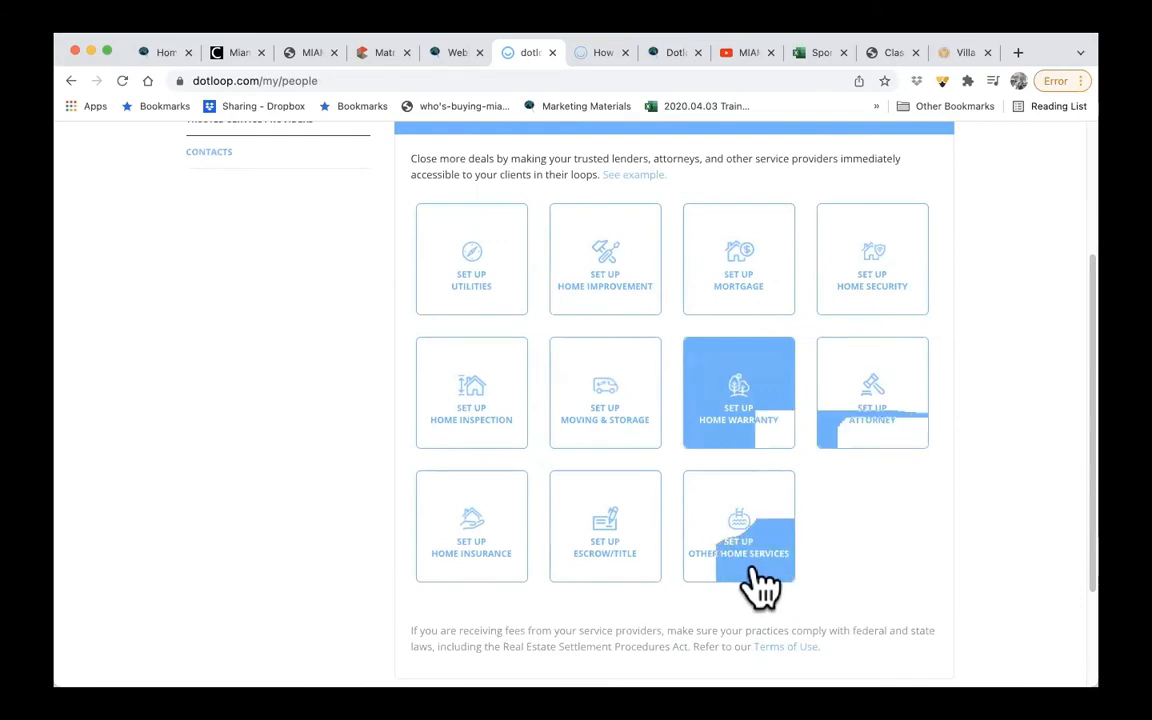
scroll(622, 586, "down", 3)
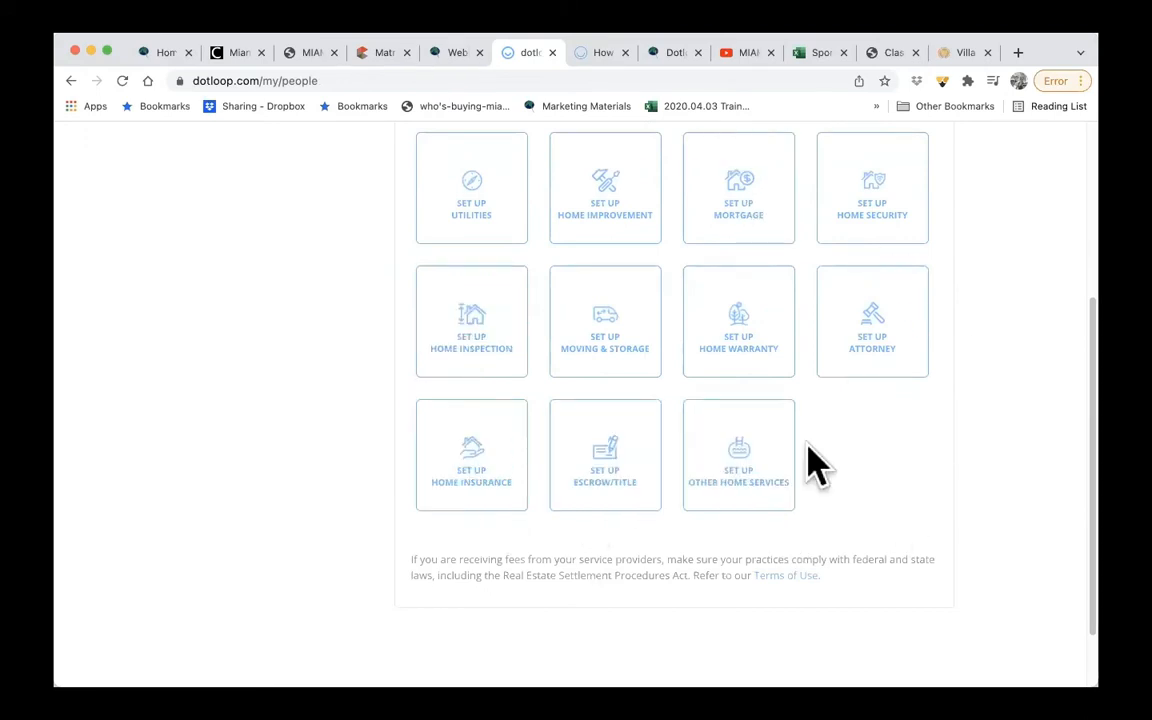
scroll(815, 465, "up", 3)
scroll(815, 465, "up", 1)
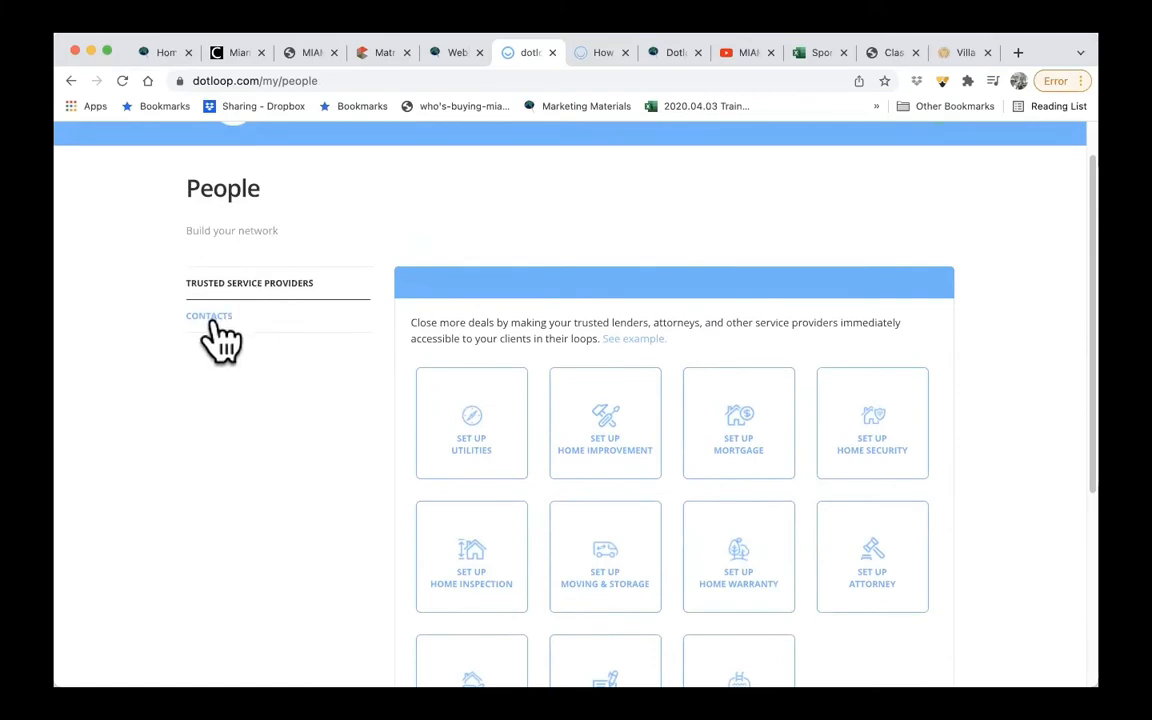
- Show the Contacts list on the People page and look through its entries
left_click(212, 318)
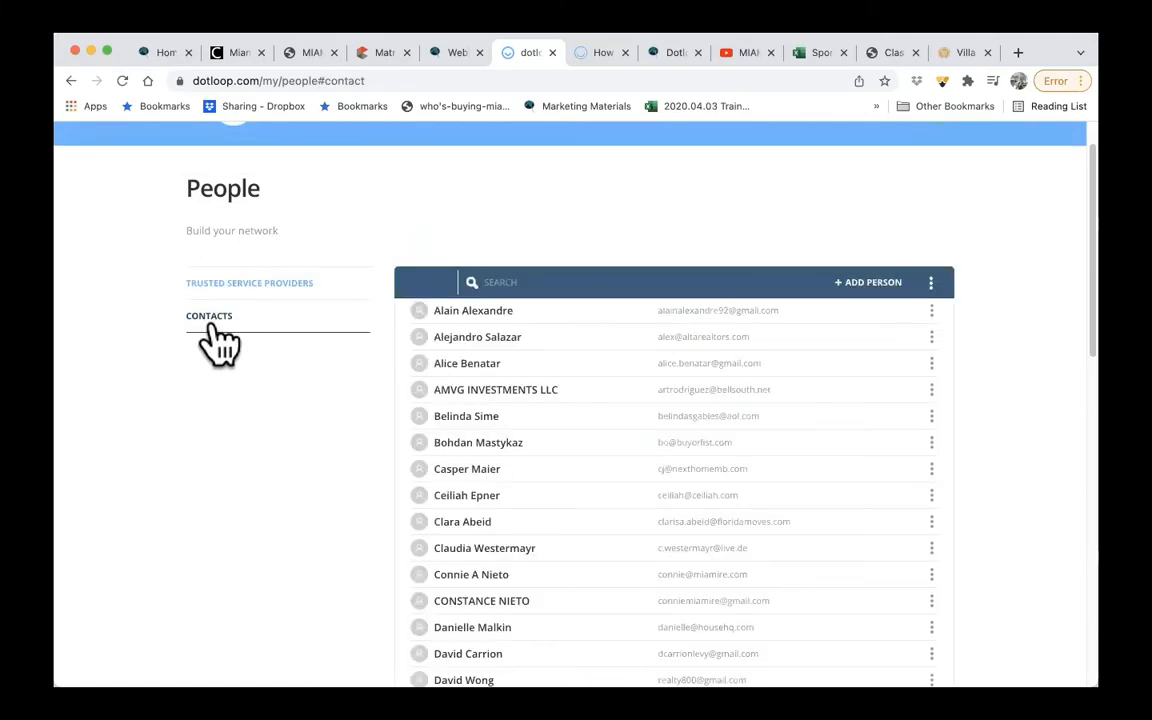
scroll(328, 390, "down", 2)
scroll(326, 386, "up", 1)
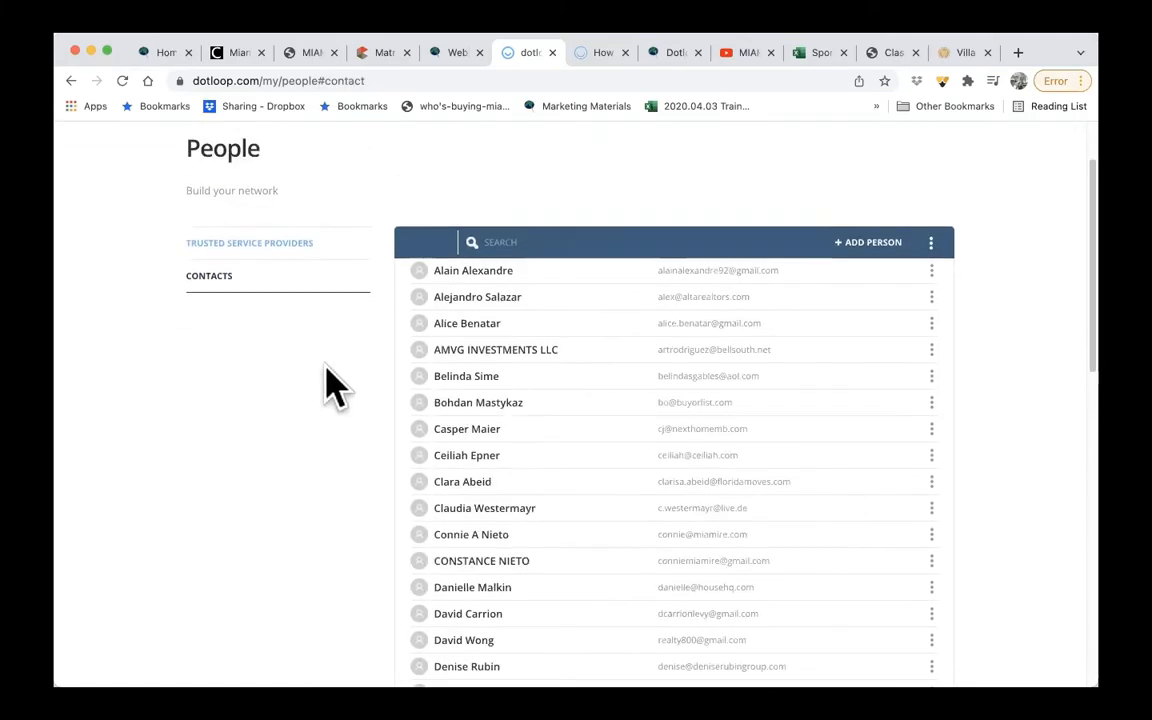
- Open the Add Person form for a new contact and show the available Role choices without selecting one
left_click(866, 252)
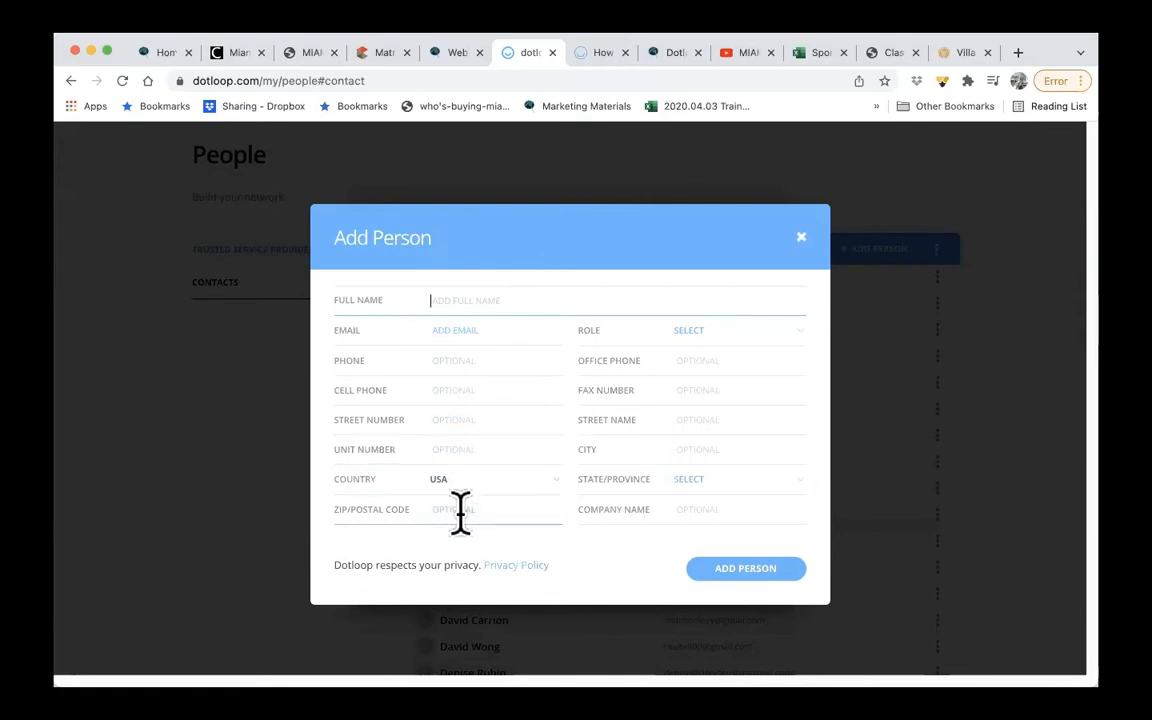
left_click(722, 336)
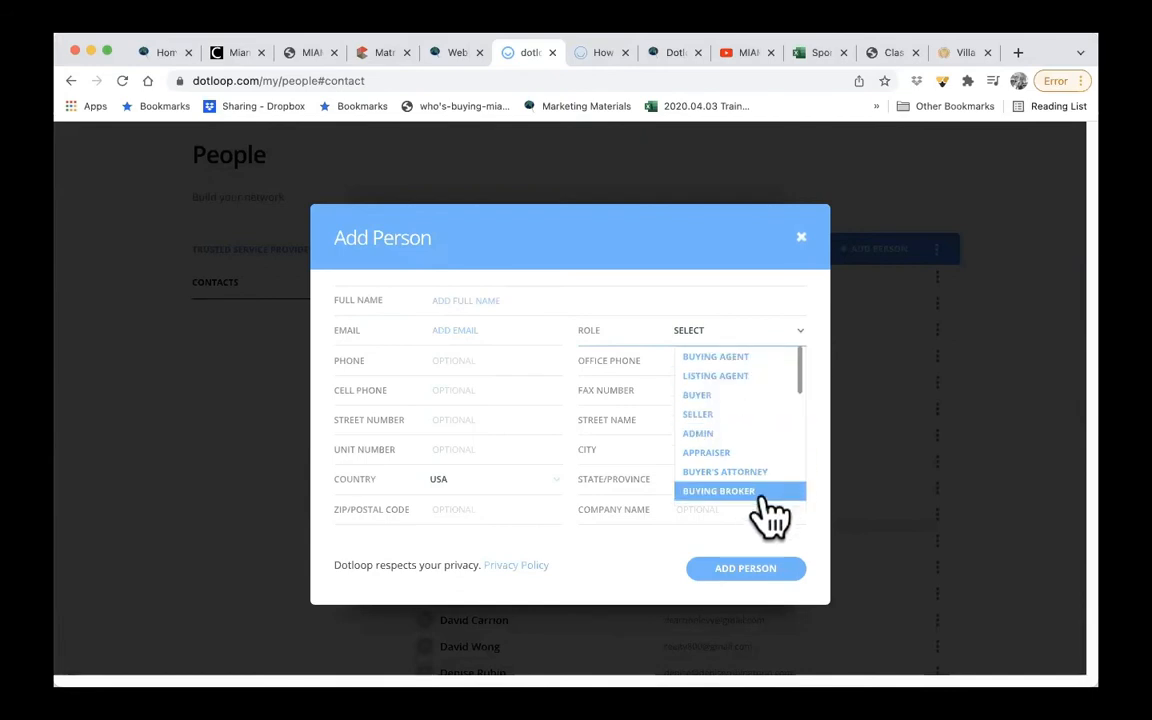
left_click(820, 415)
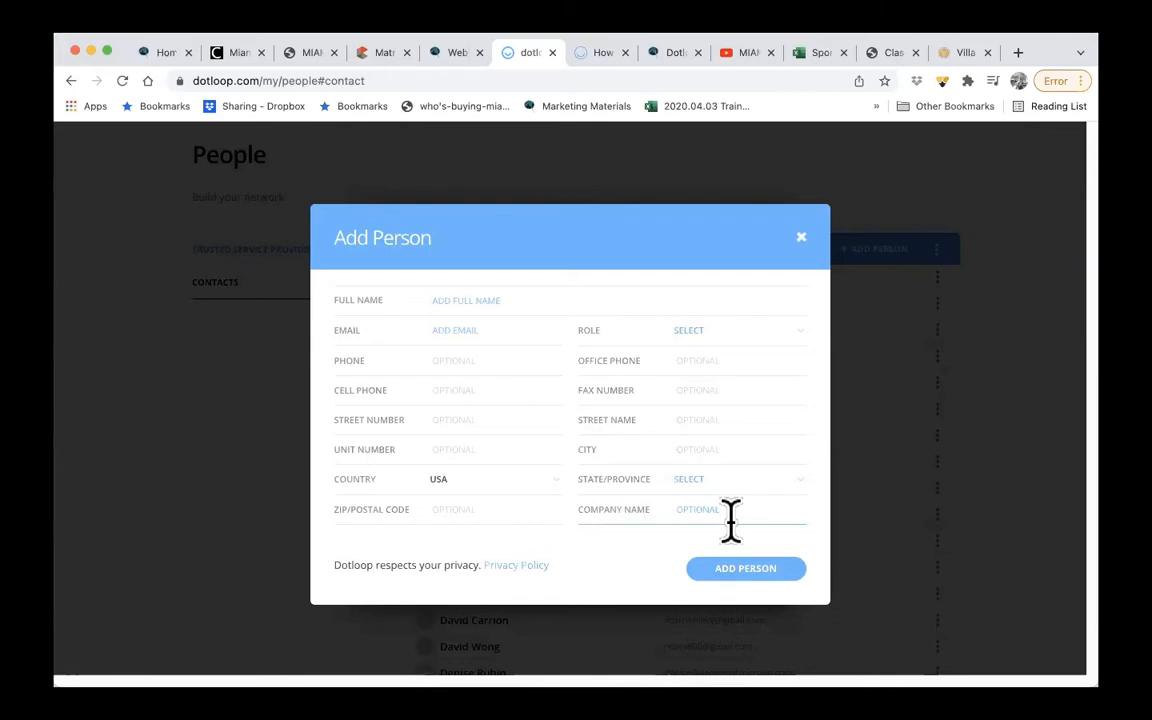
- Open the Privacy Policy from the Add Person form, return to the People page and close the form without adding anyone
left_click(516, 566)
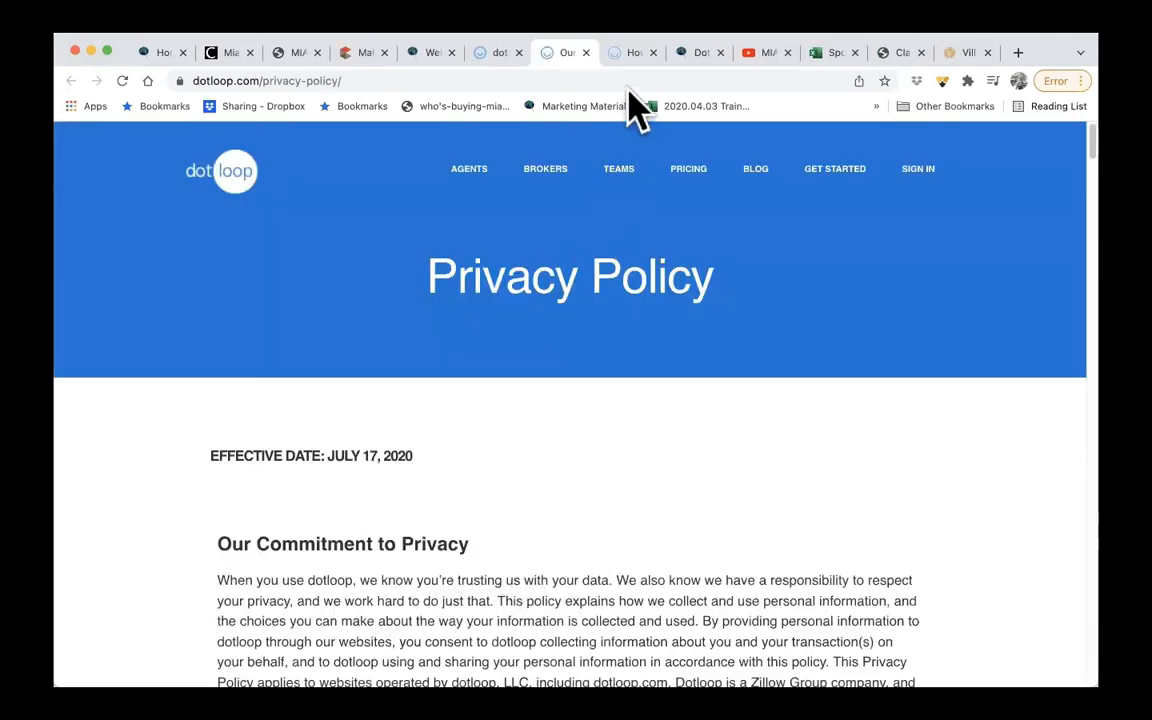
left_click(626, 79)
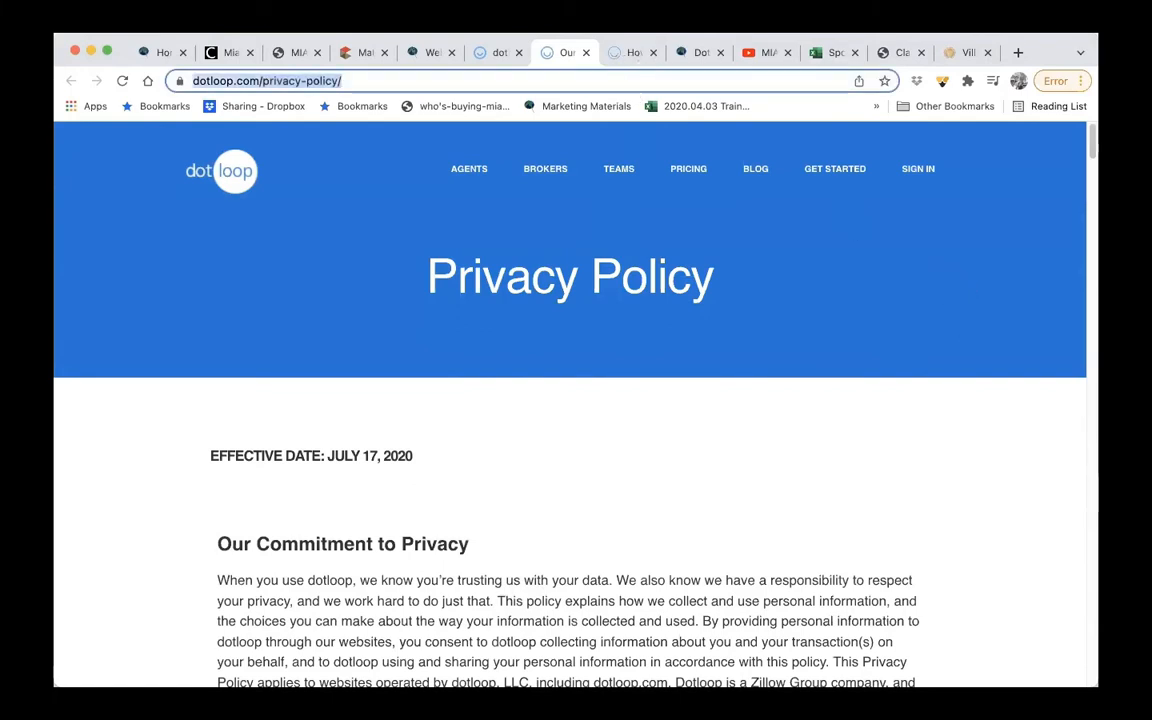
left_click(496, 54)
left_click(801, 238)
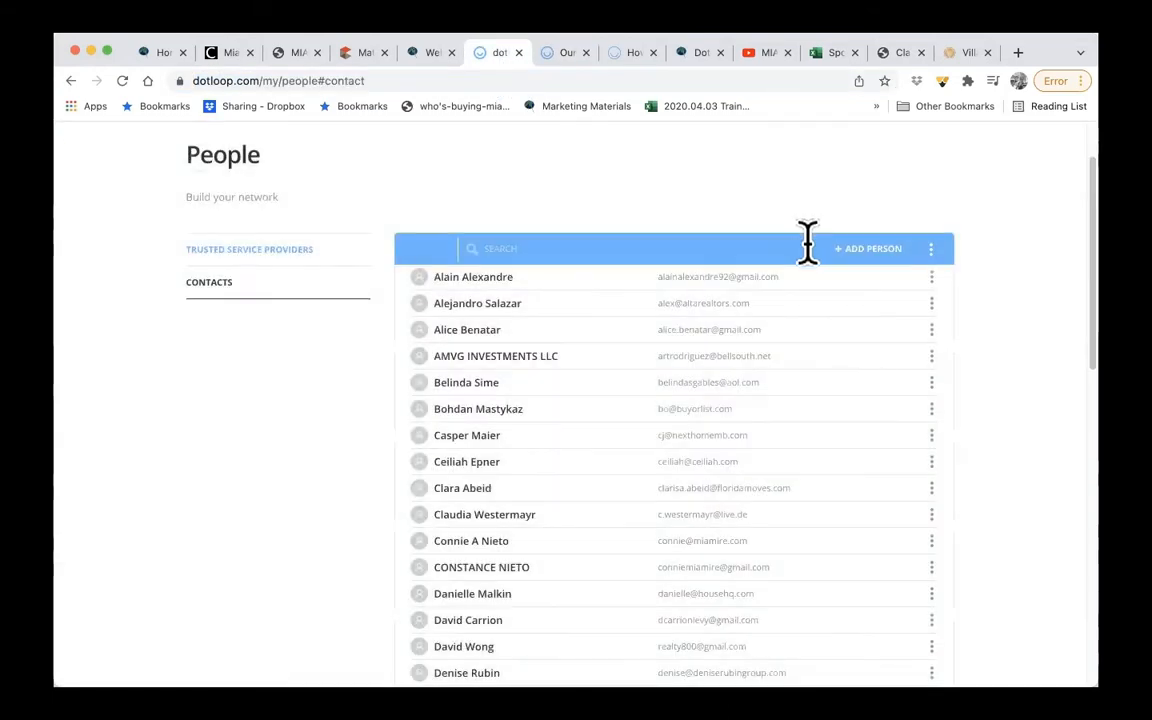
- Delete the first contact in the Contacts list and confirm the deletion
scroll(650, 440, "down", 10)
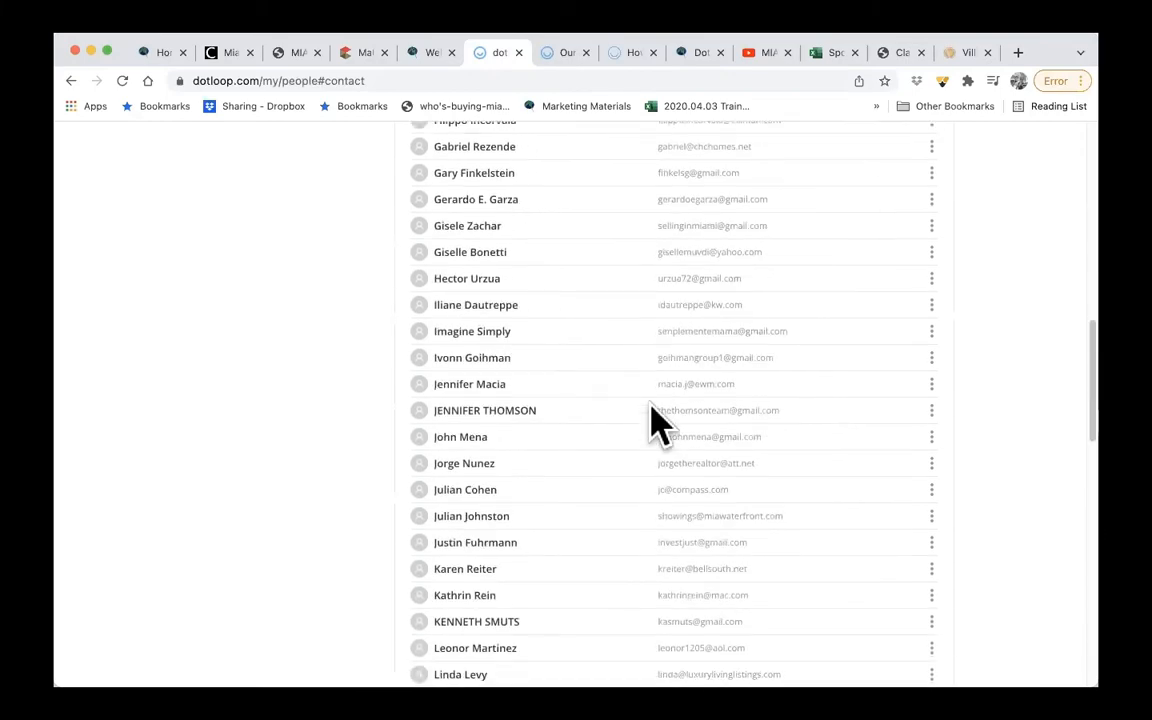
scroll(655, 425, "up", 8)
scroll(655, 425, "up", 5)
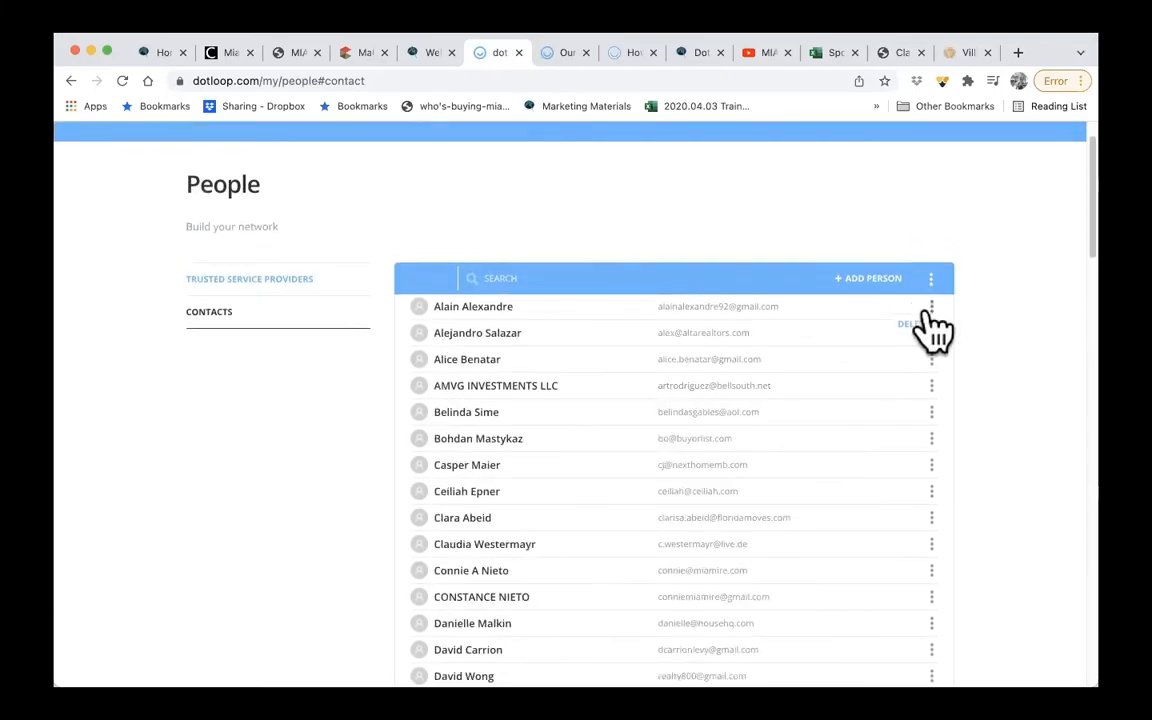
left_click(930, 308)
left_click(912, 324)
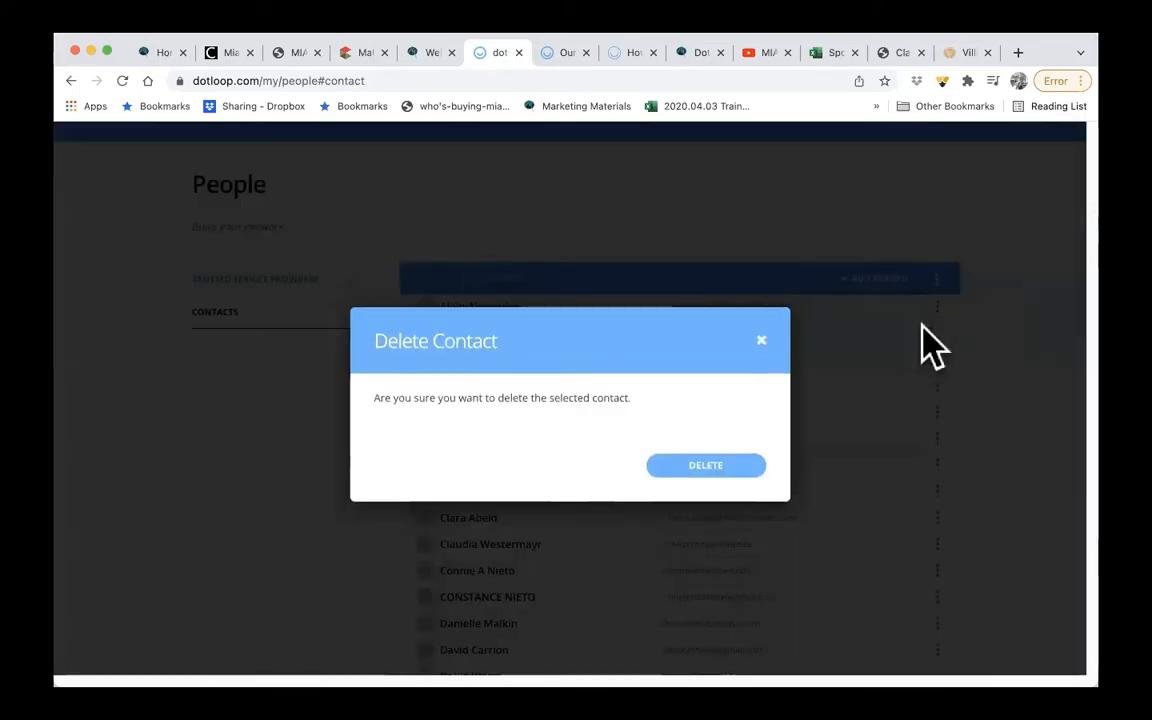
left_click(707, 465)
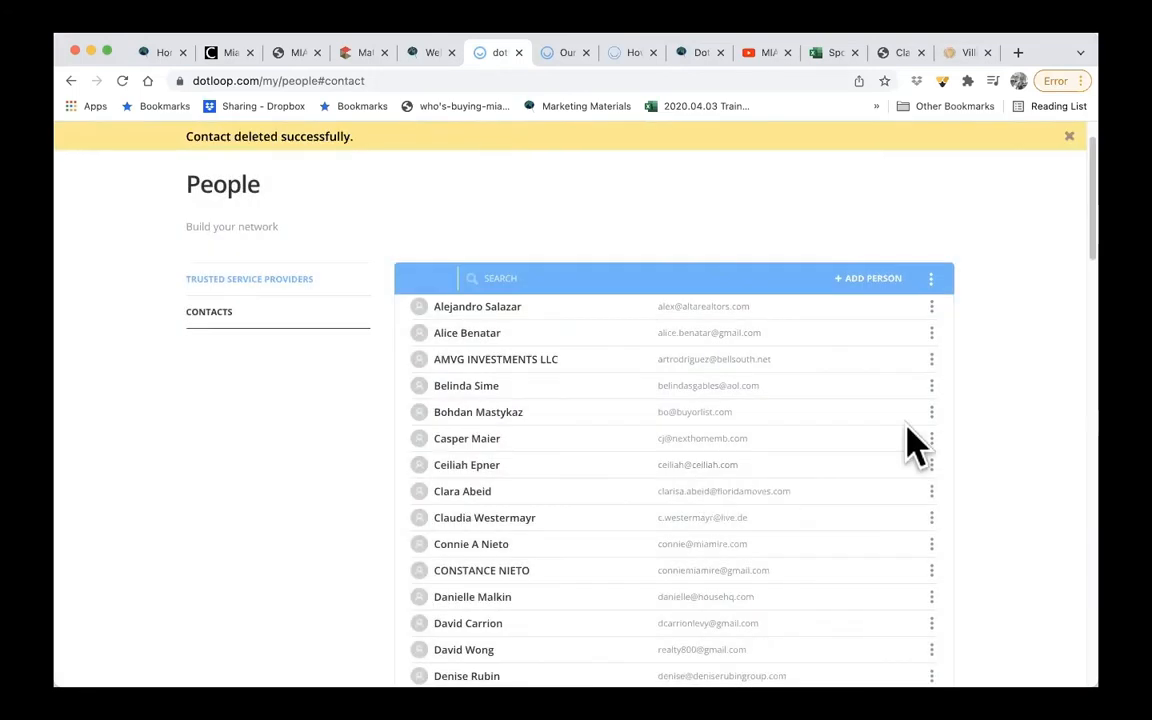
- Show the options for importing contacts from Google or Outlook, and return to the Loops page
left_click(930, 283)
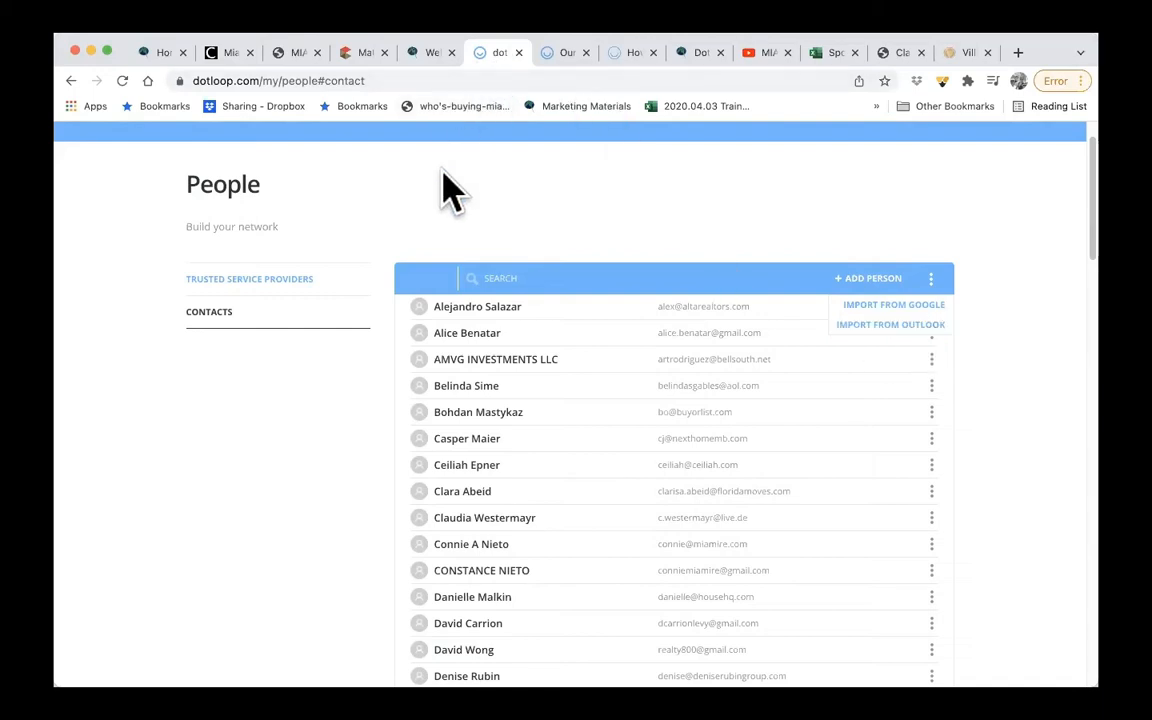
scroll(401, 200, "up", 1)
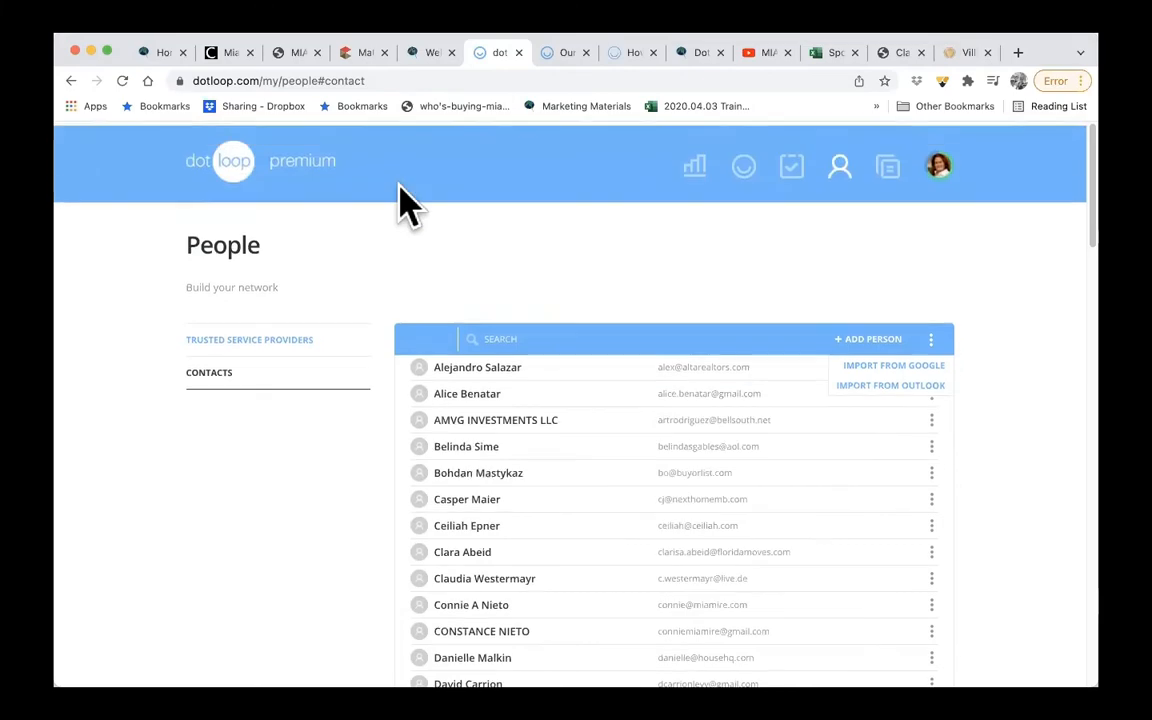
left_click(229, 172)
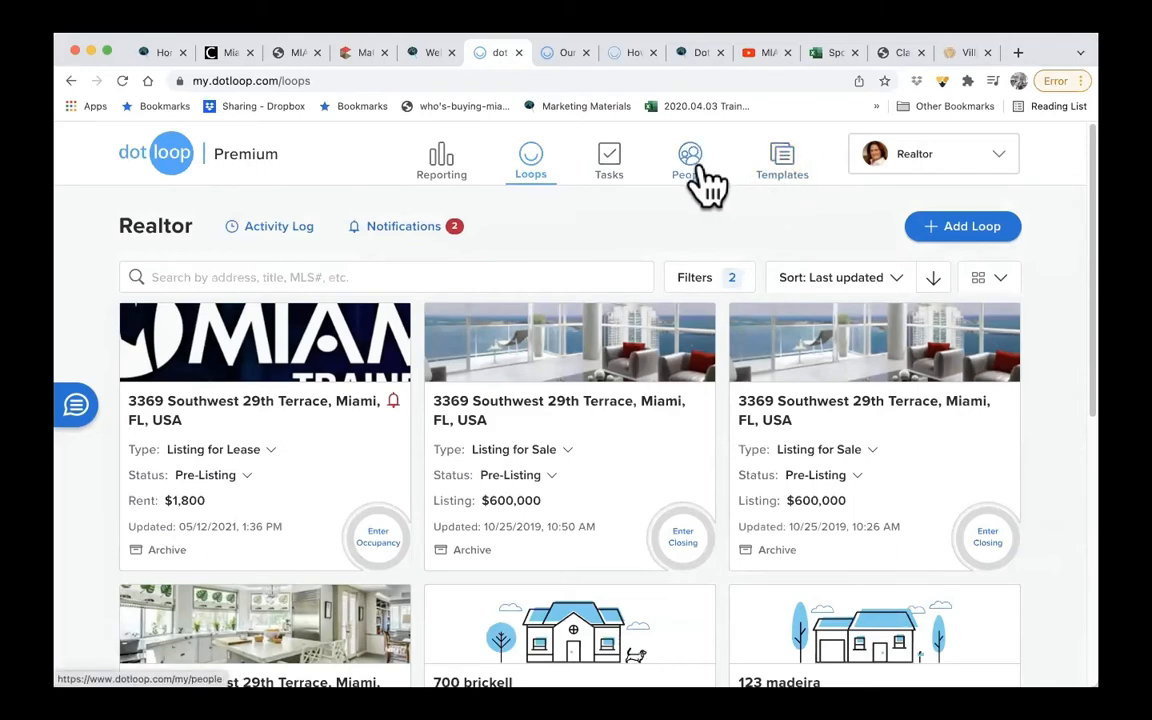
- Open the Tasks page and review the Completed, Overdue, All Tasks and Assigned to Me views of the loop tasks
left_click(608, 172)
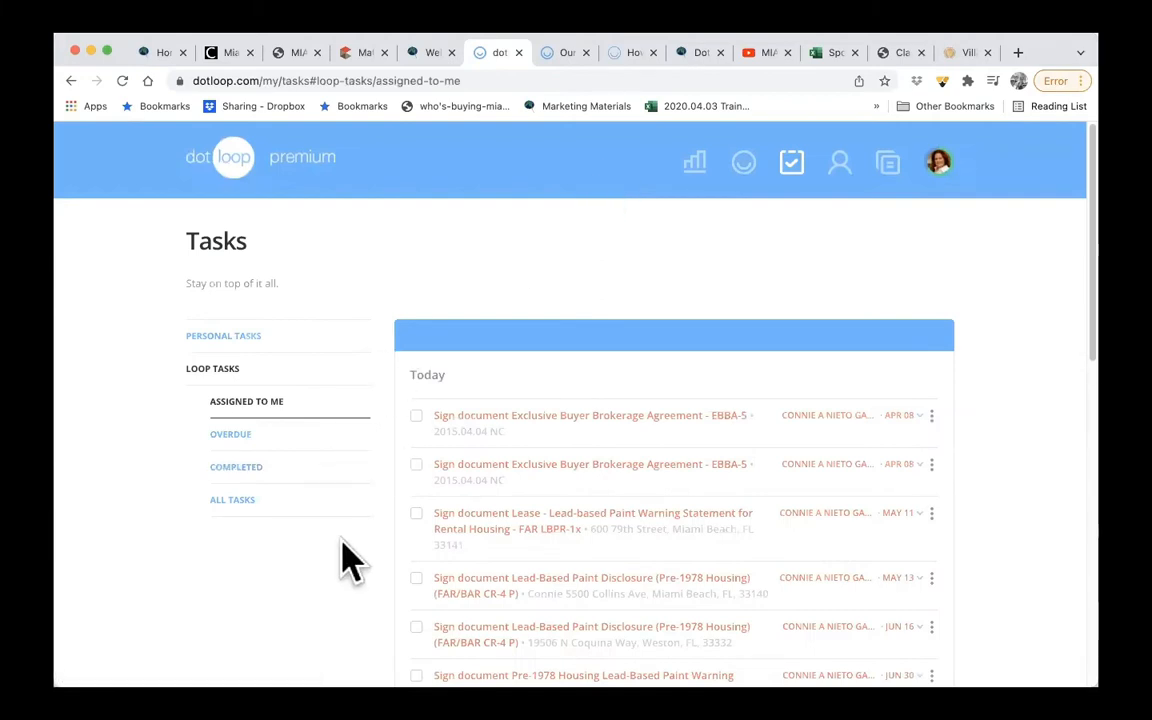
left_click(245, 468)
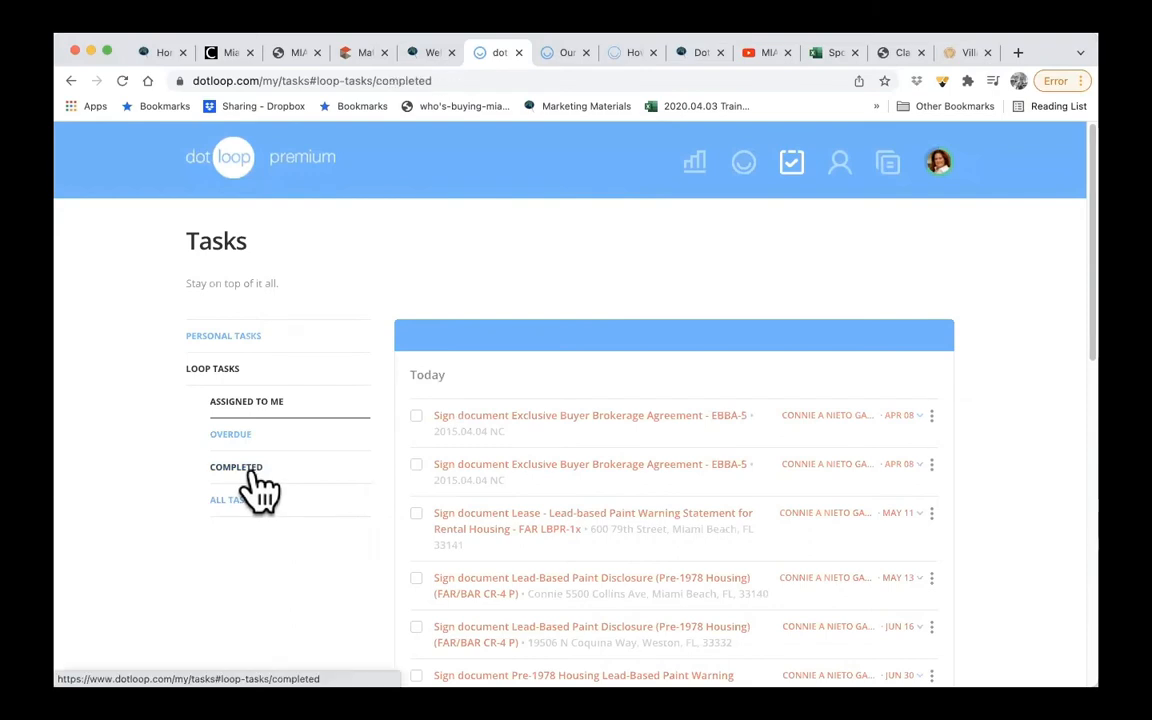
left_click(247, 438)
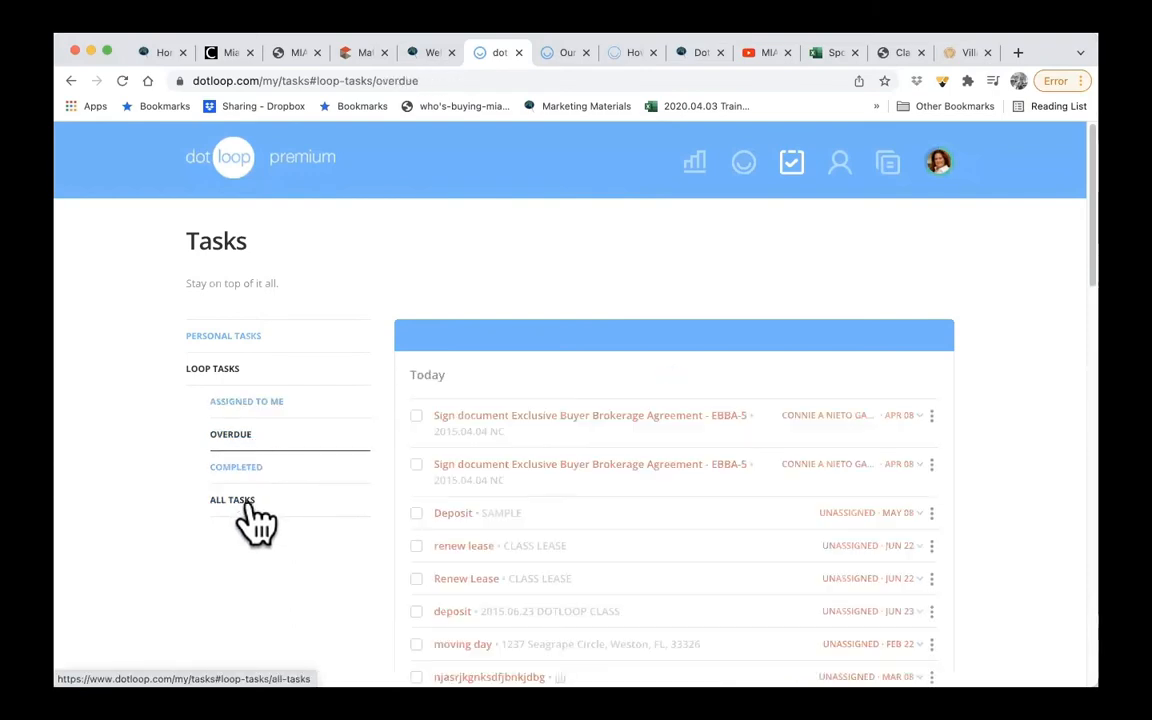
left_click(249, 500)
left_click(270, 410)
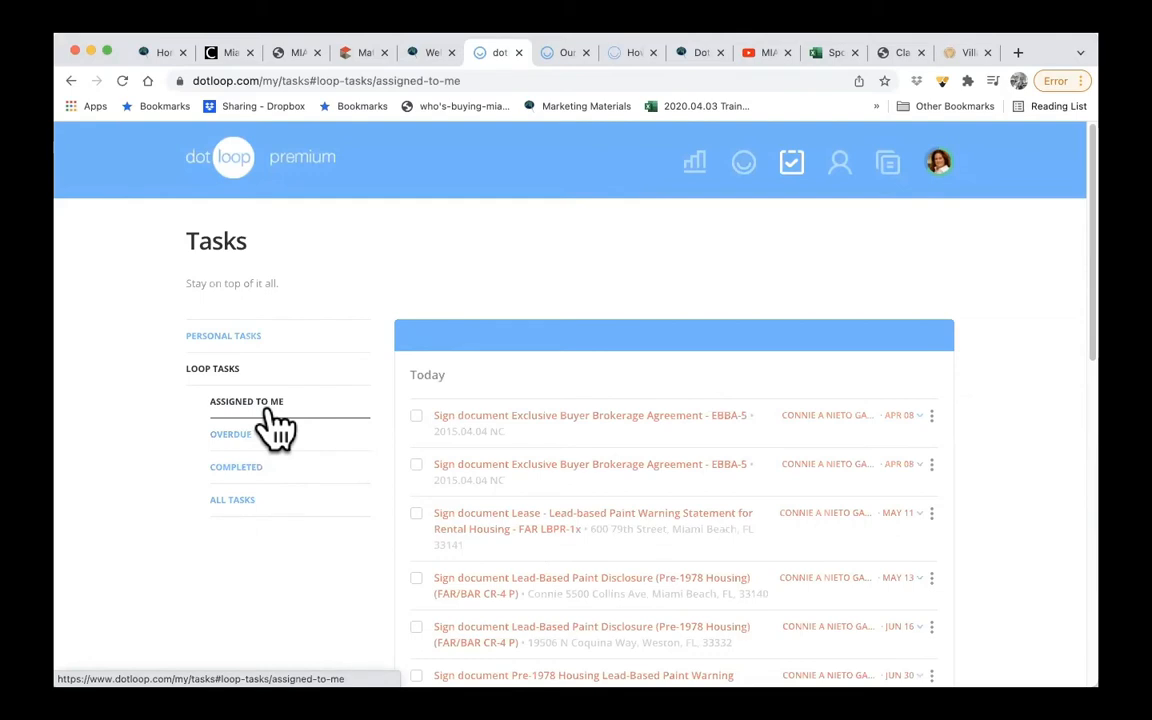
- Open the Reporting page and review its charts for total sales, loops, loops without prices and Easy Offer joins over the last 60 days
left_click(741, 178)
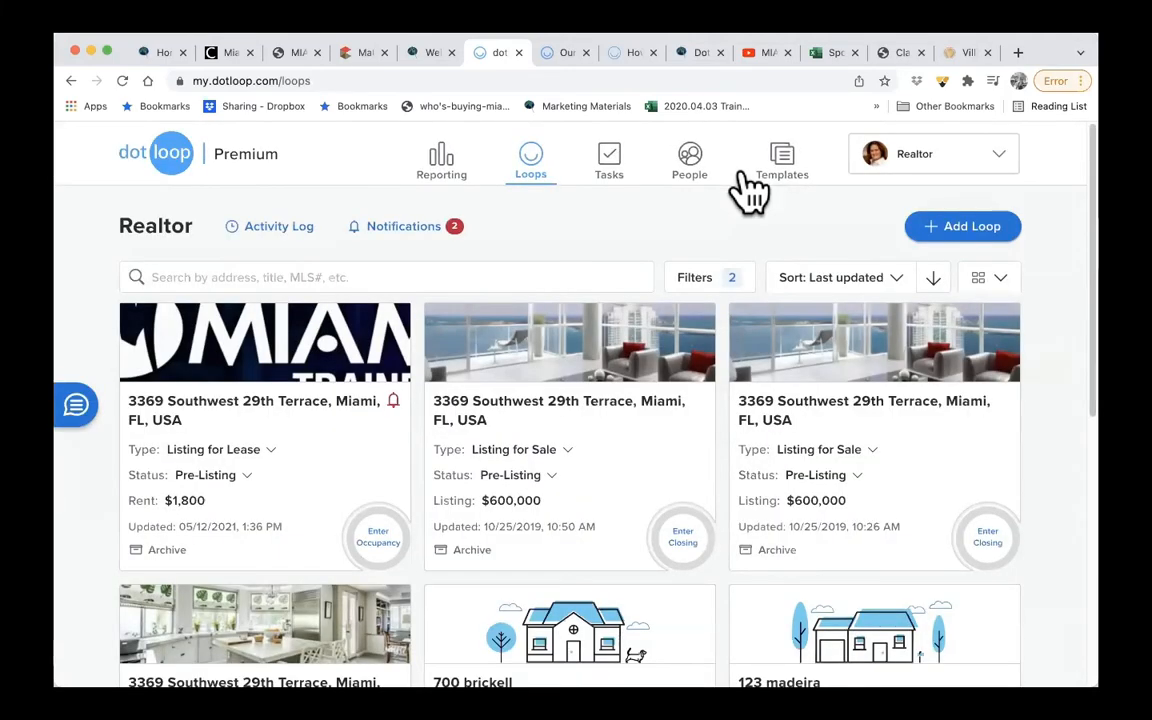
left_click(445, 178)
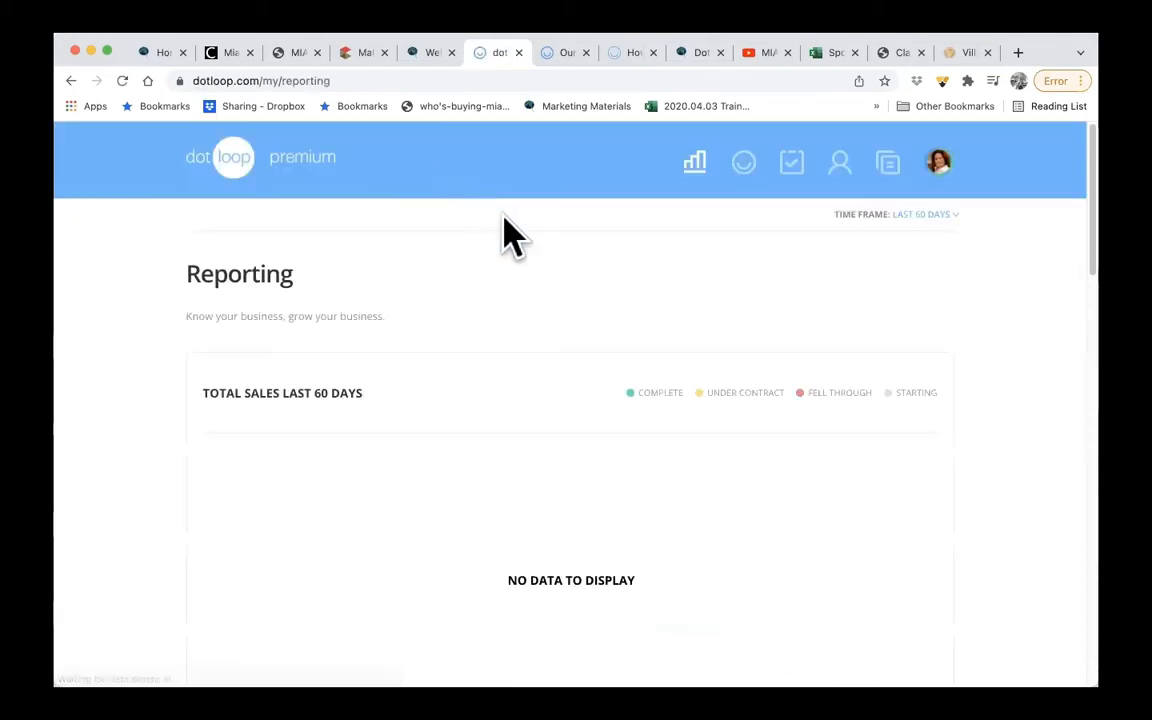
scroll(495, 322, "down", 3)
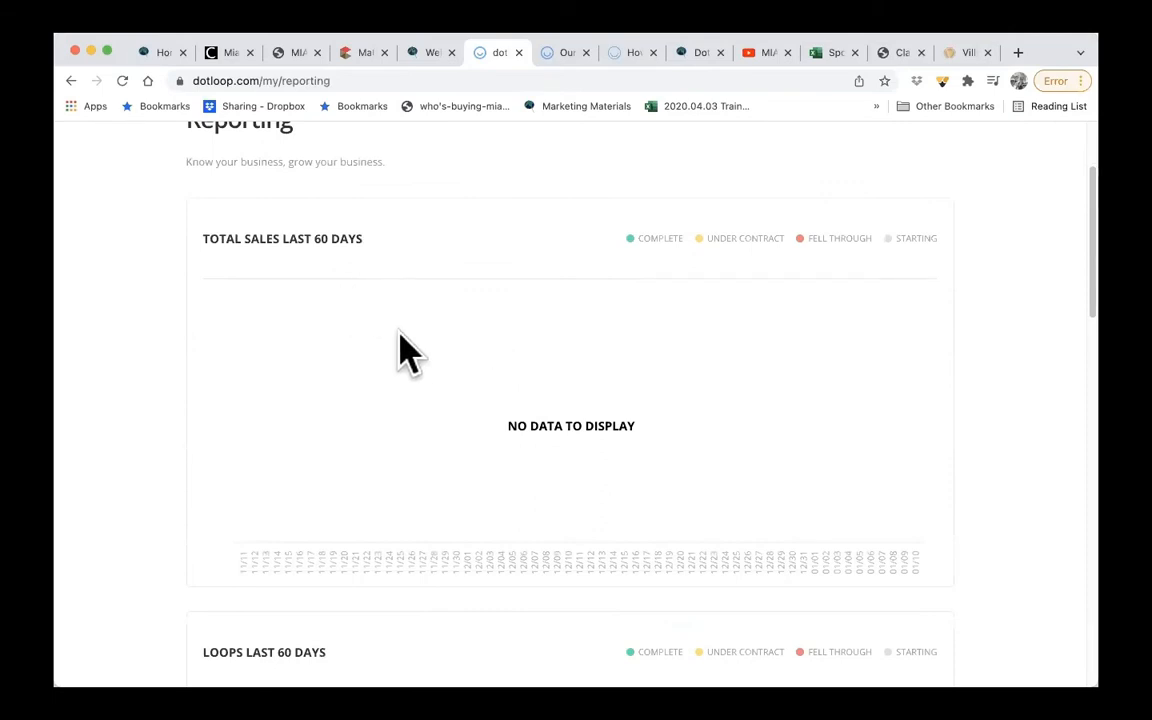
scroll(398, 350, "down", 5)
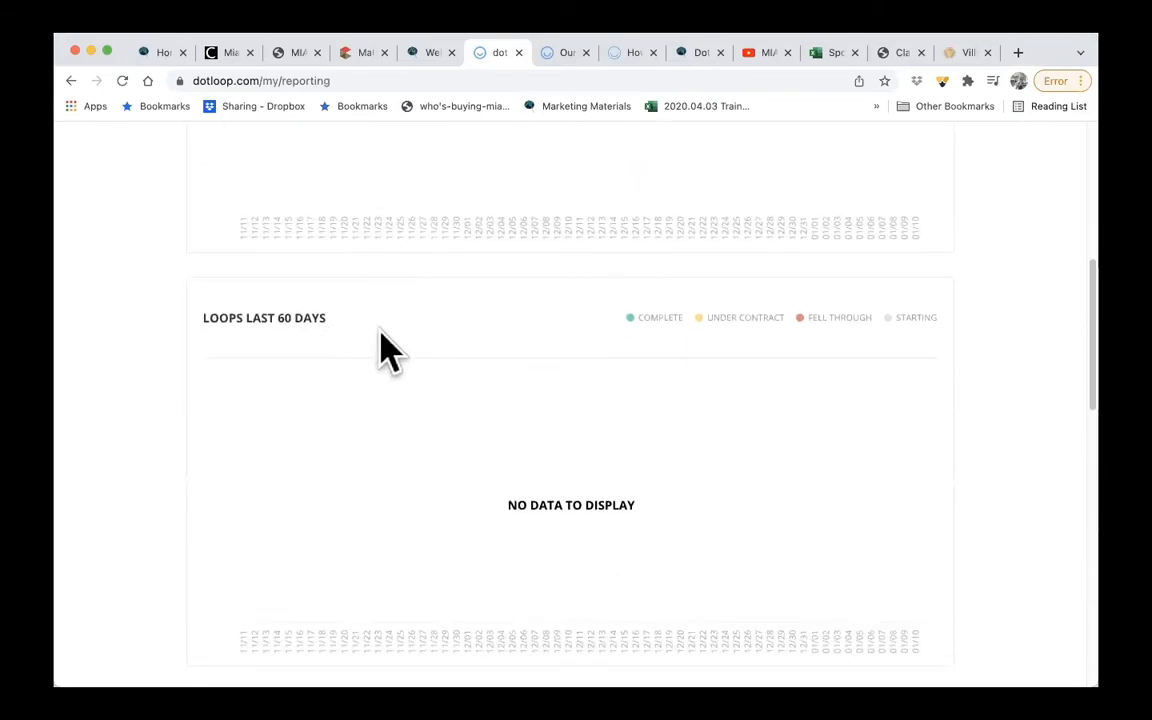
scroll(390, 350, "down", 5)
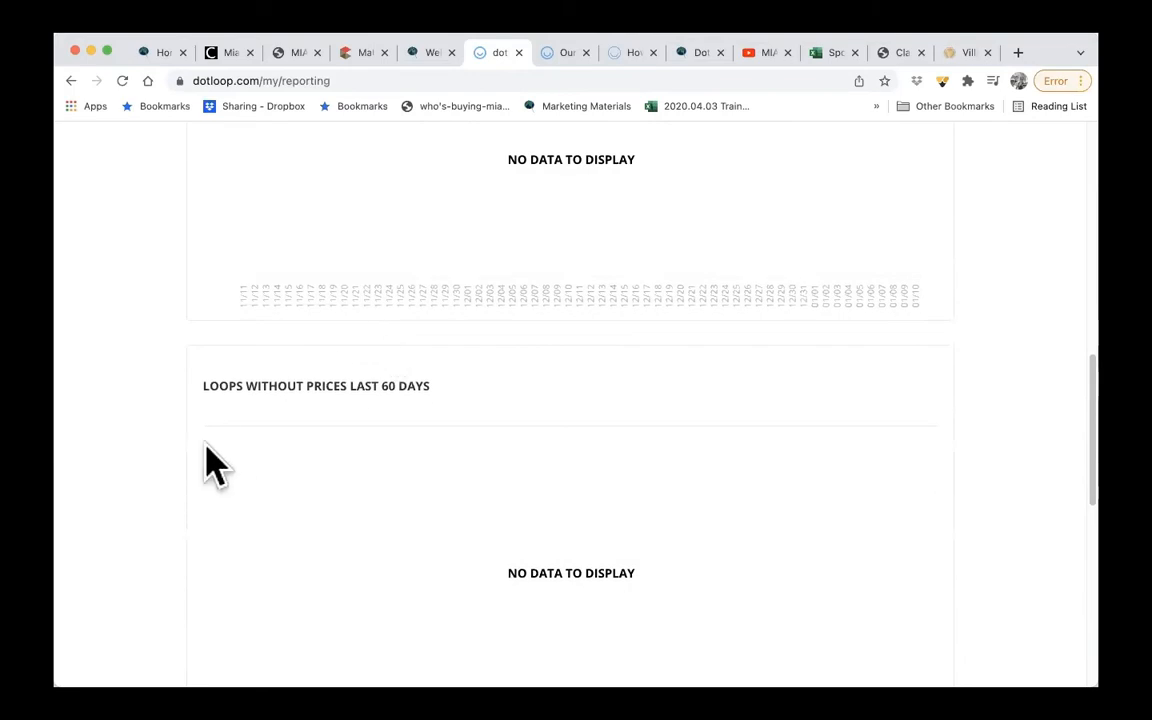
scroll(530, 512, "down", 7)
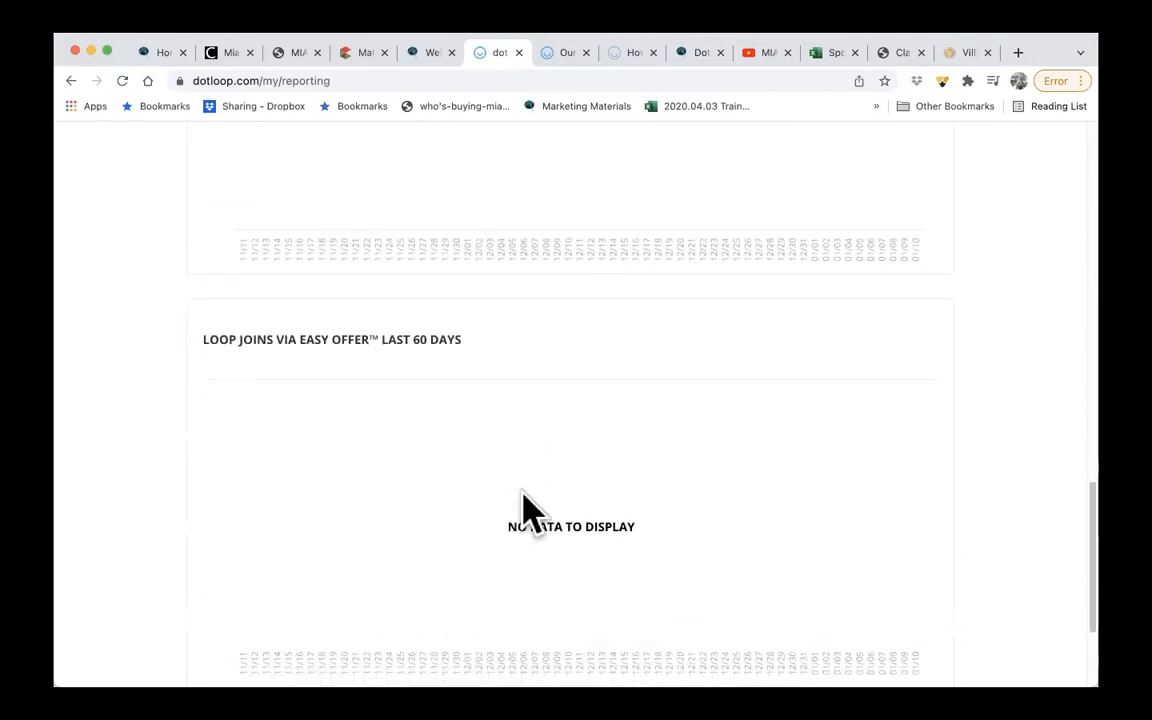
scroll(530, 512, "down", 1)
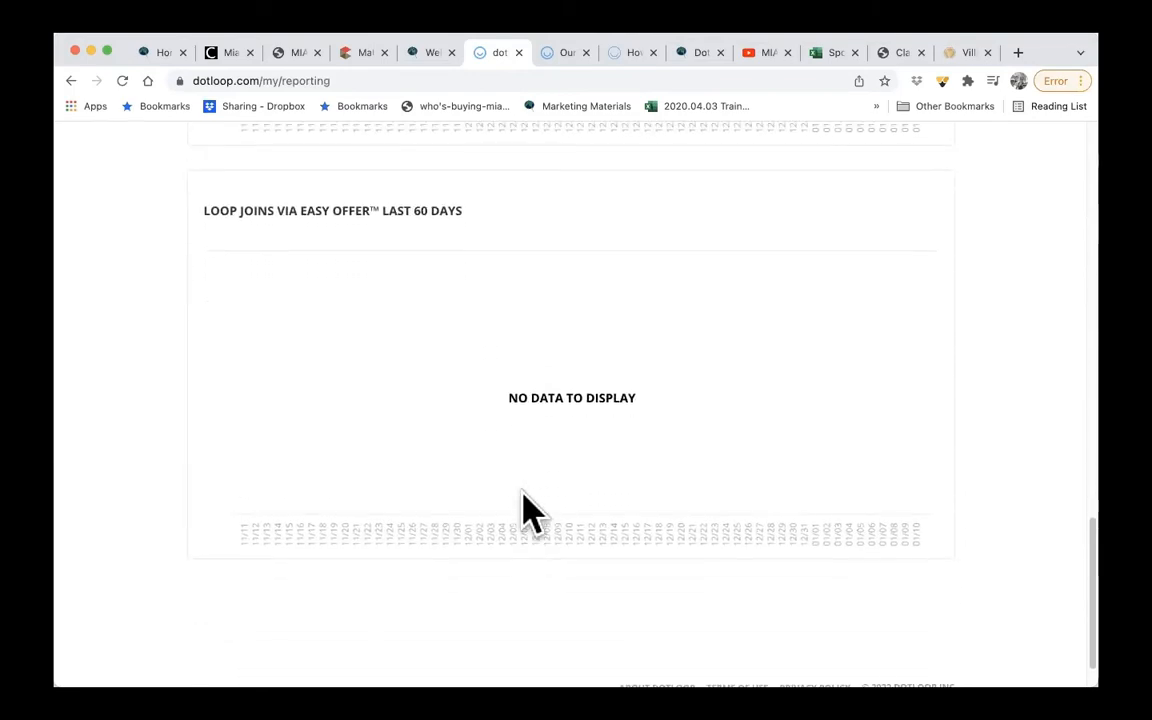
scroll(530, 512, "up", 8)
scroll(530, 512, "up", 12)
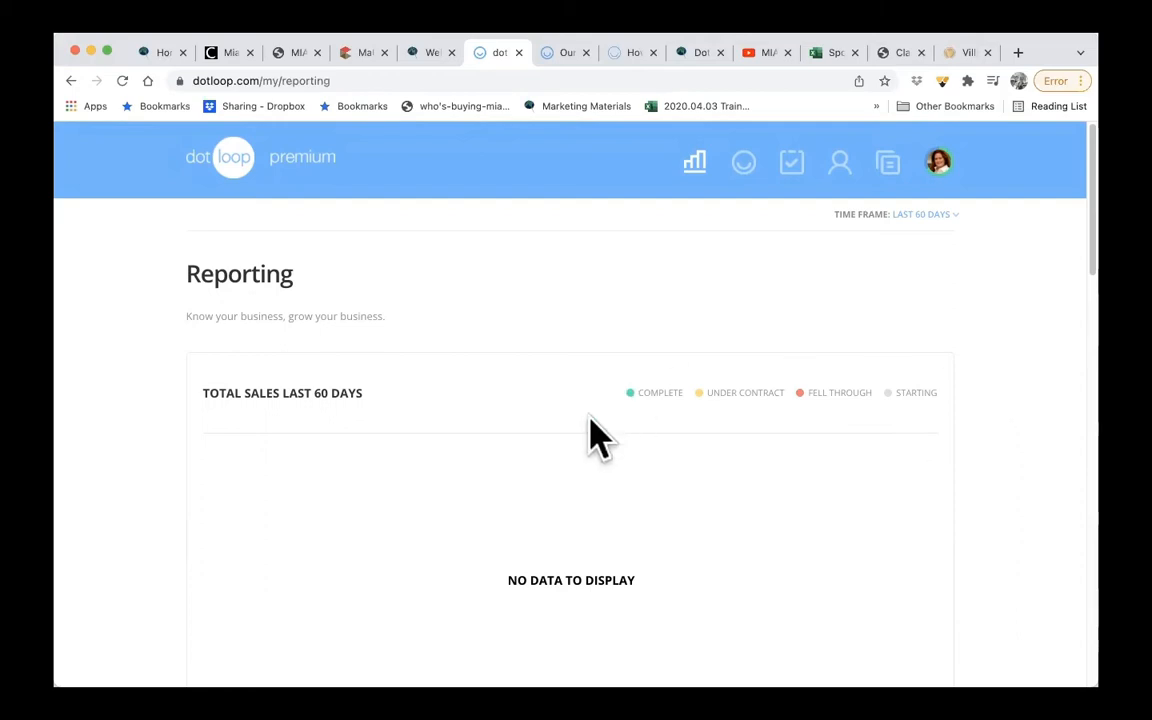
- Return to the Loops page and review the available loop filters and sort options without changing them
left_click(743, 168)
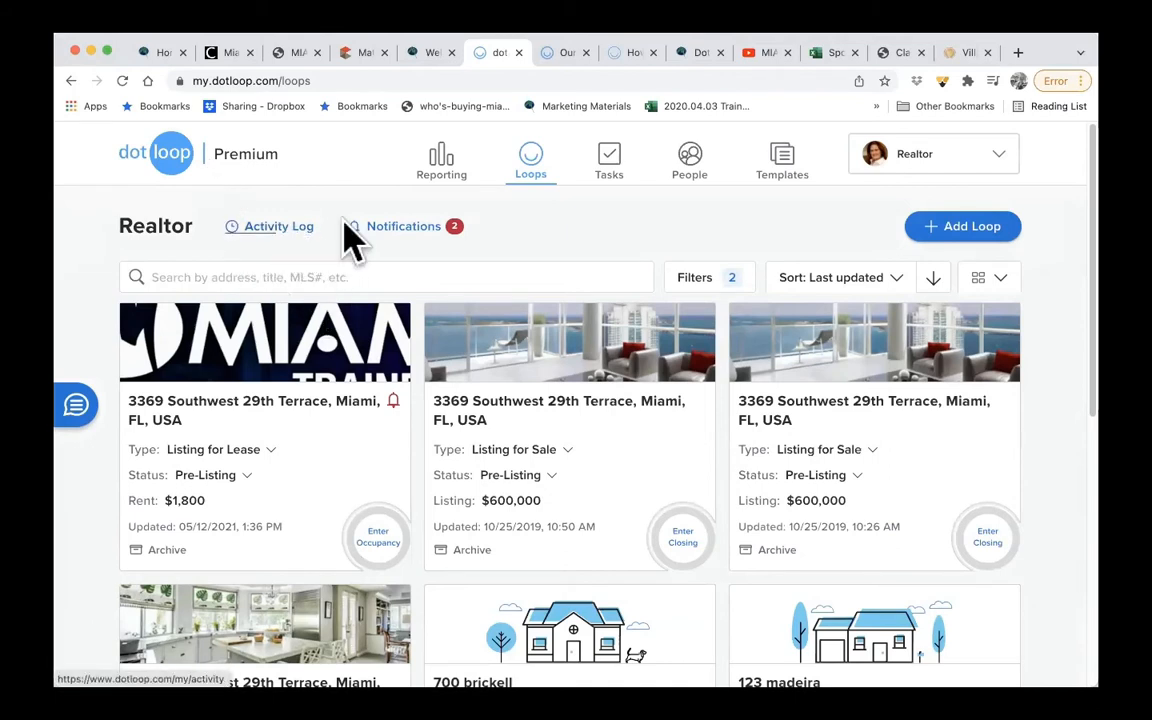
left_click(400, 276)
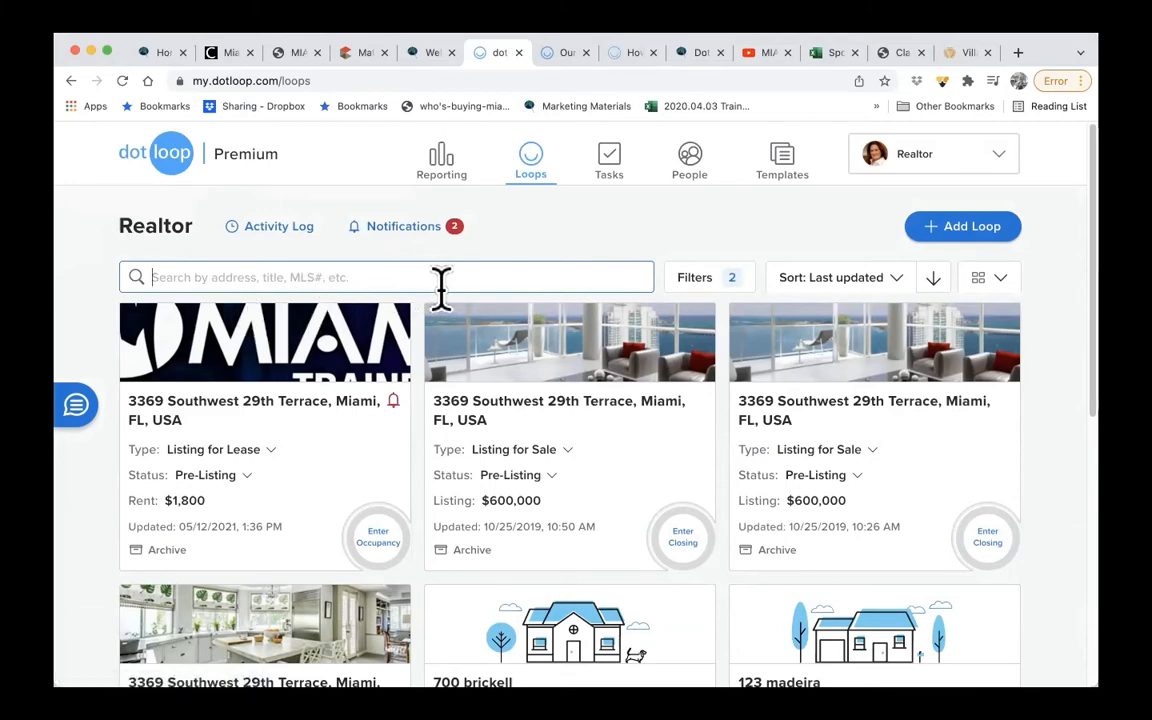
left_click(722, 285)
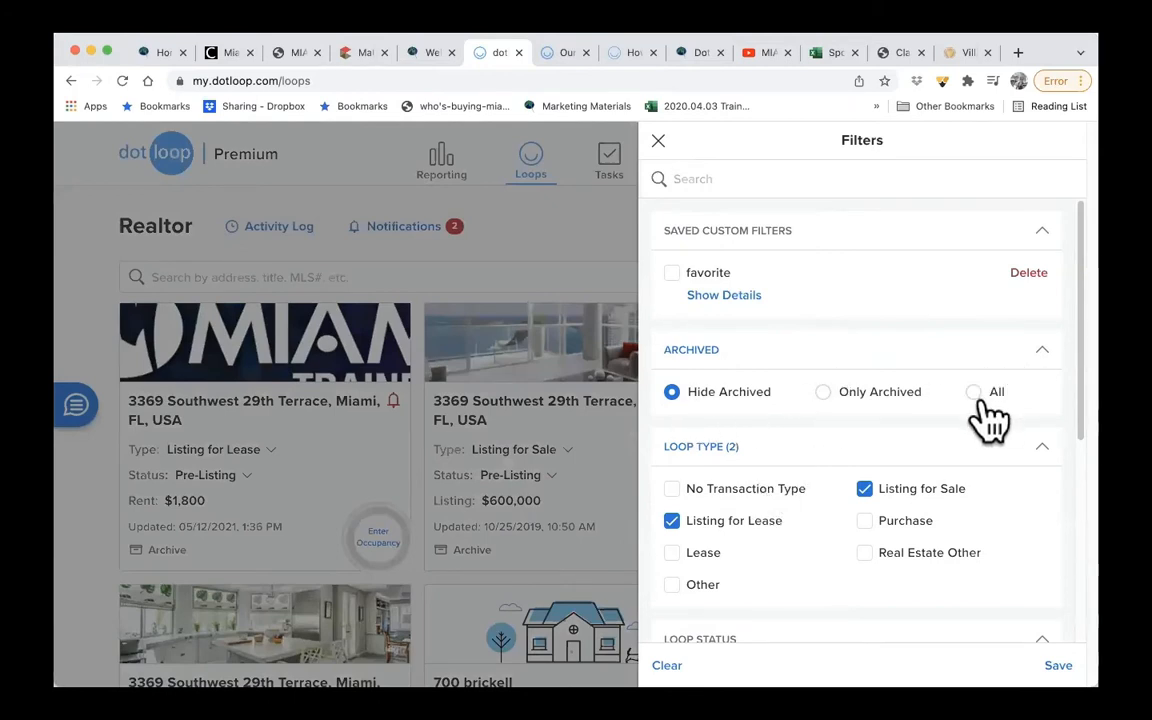
scroll(772, 526, "down", 2)
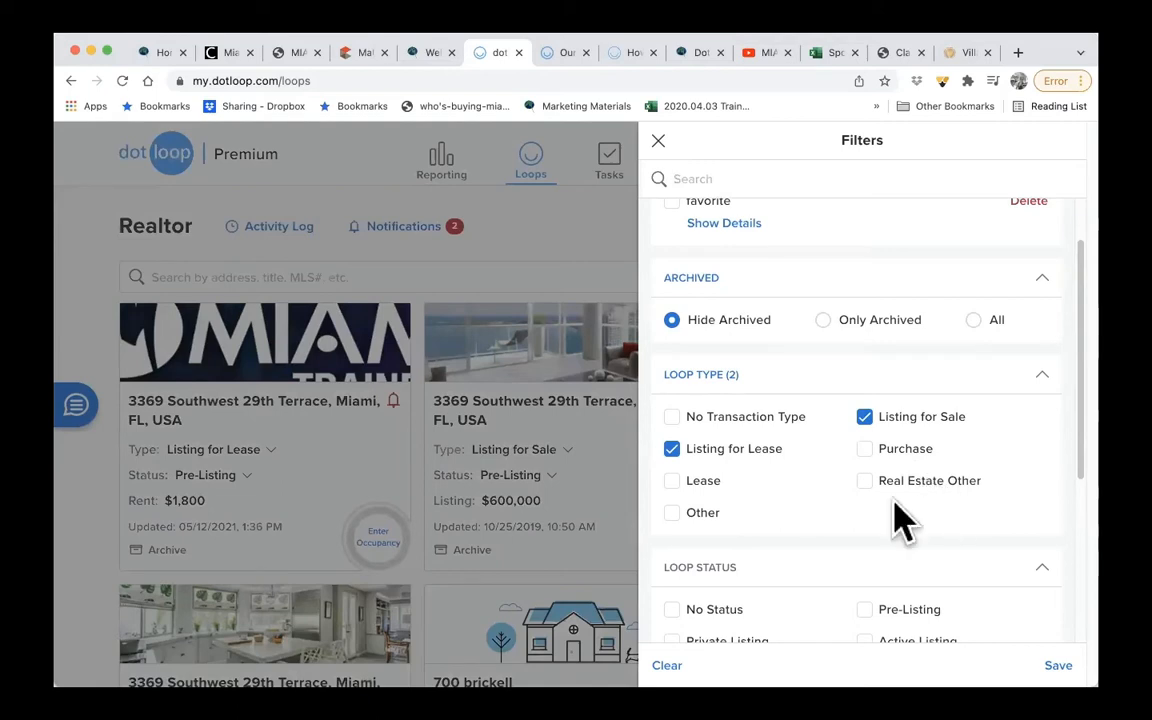
scroll(770, 545, "down", 5)
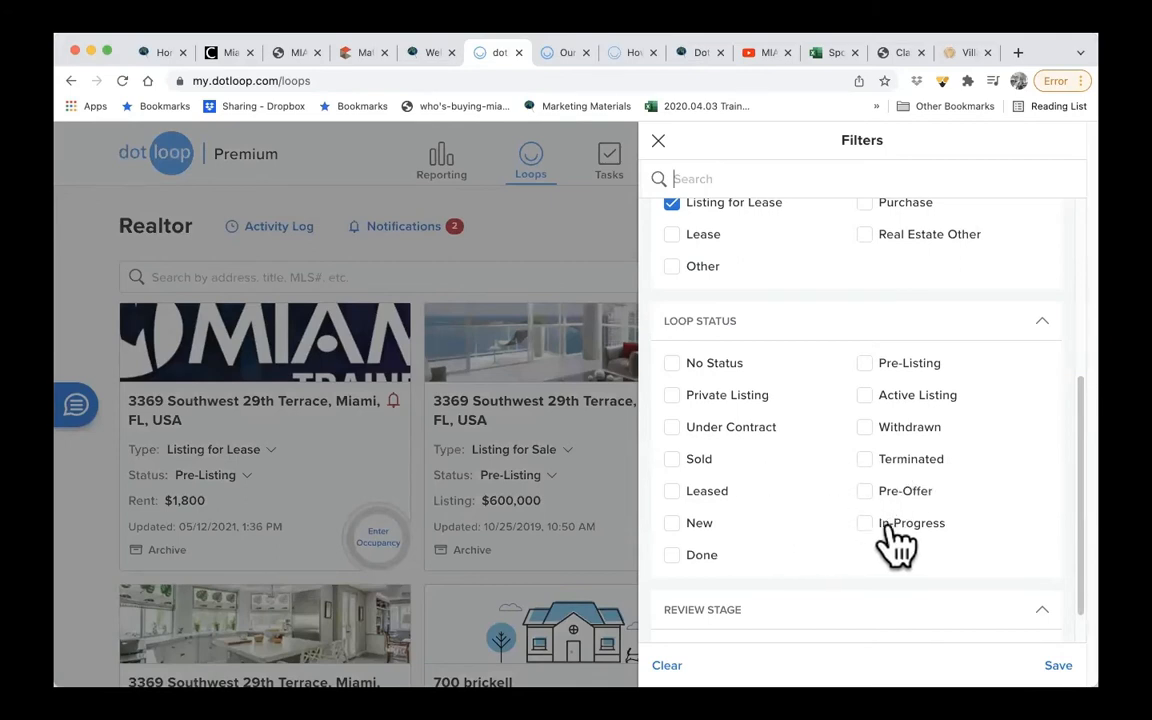
scroll(790, 570, "down", 1)
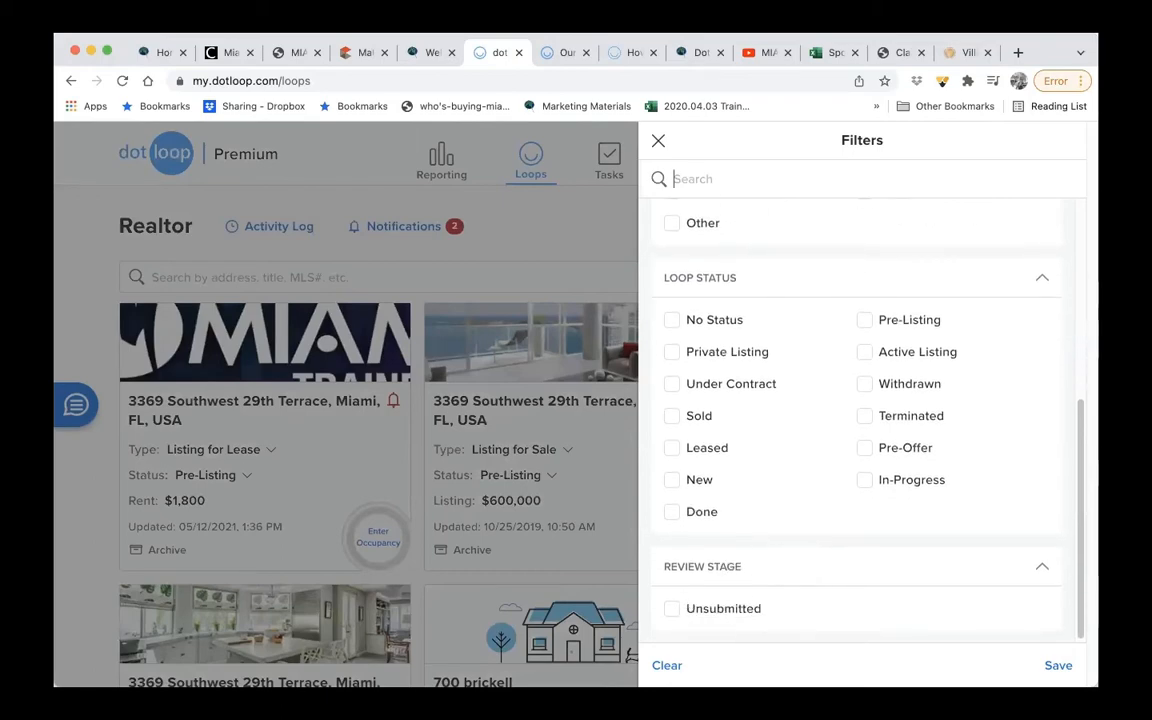
left_click(658, 142)
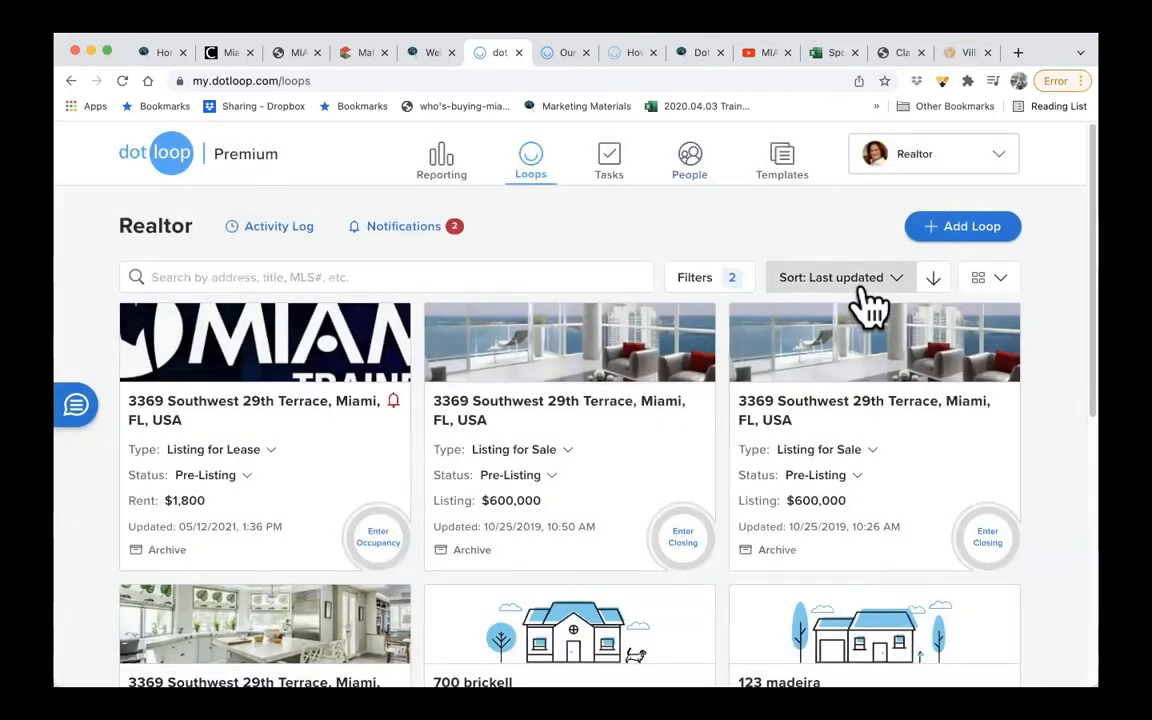
left_click(857, 286)
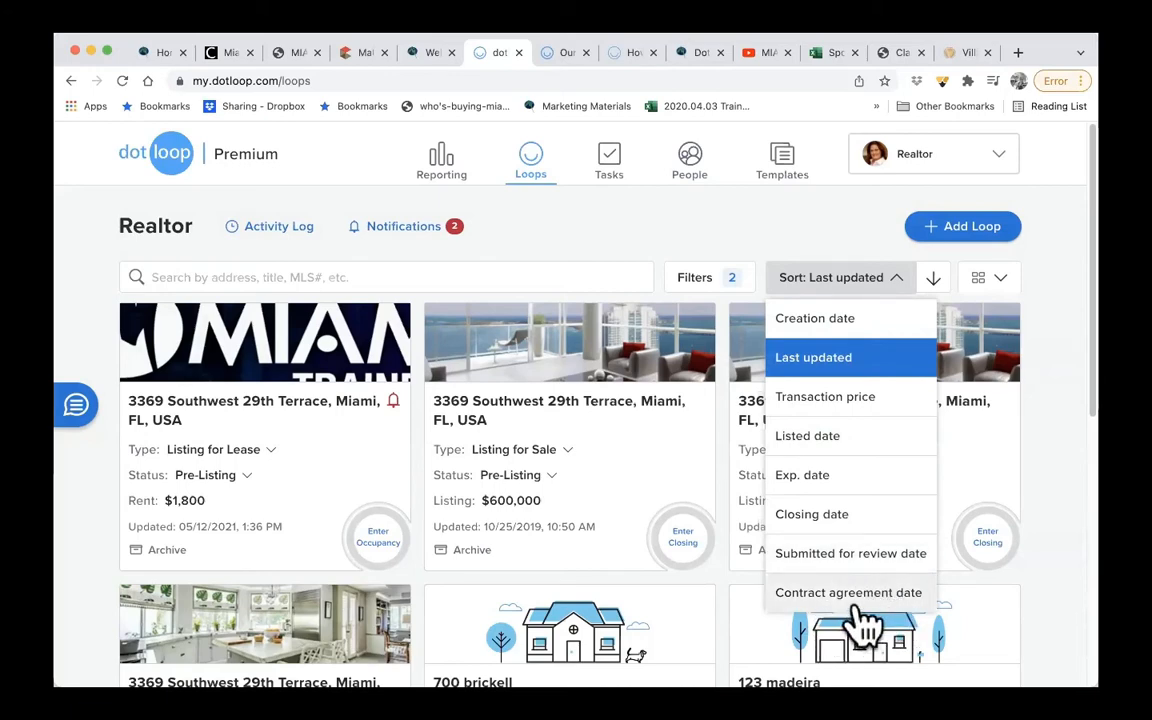
- Show the loops in List View and Compact View, and switch back to Grid View
left_click(1000, 284)
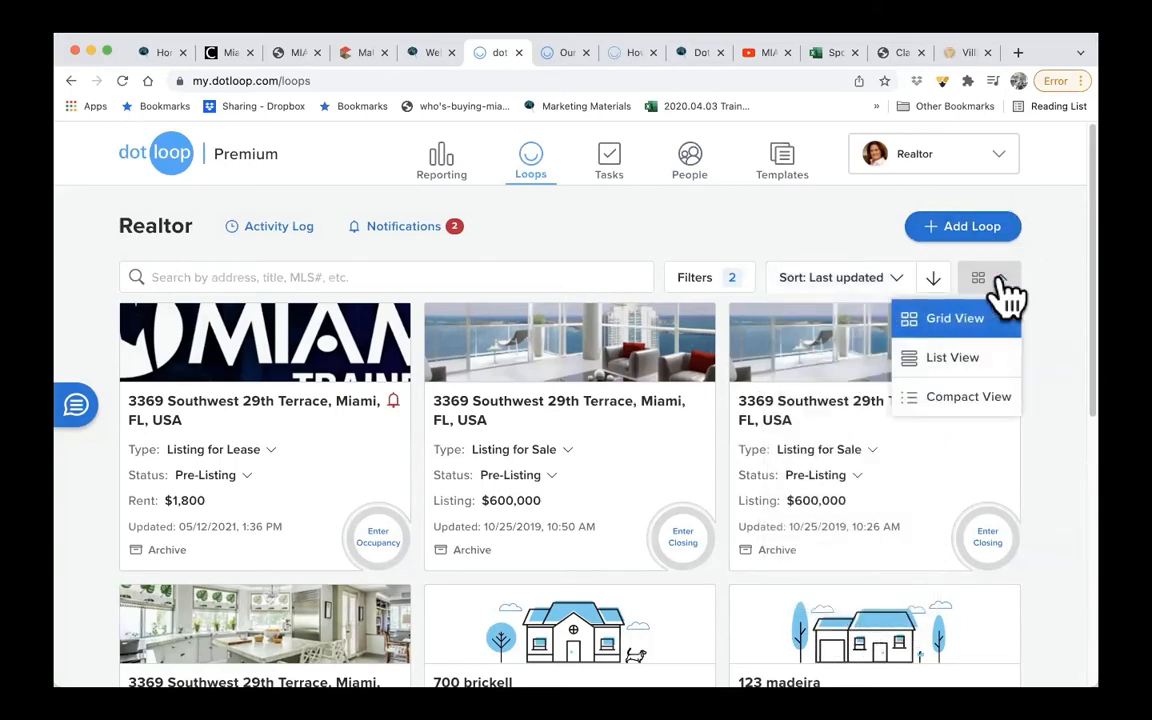
left_click(960, 360)
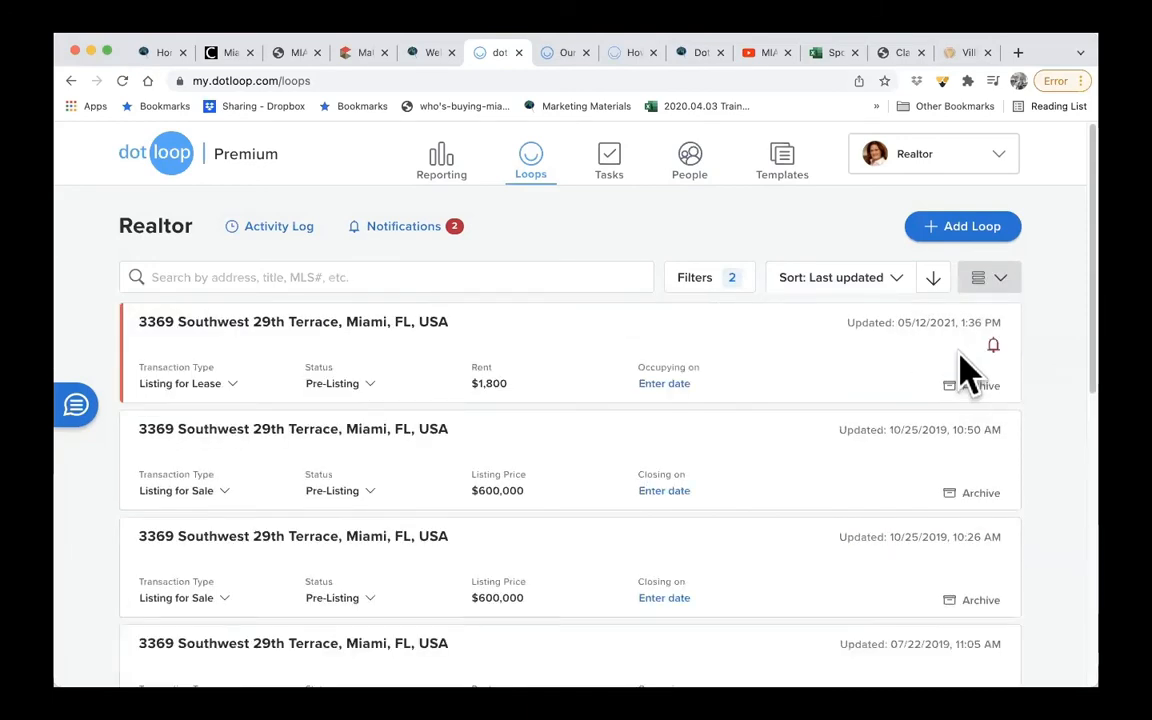
left_click(988, 282)
left_click(966, 400)
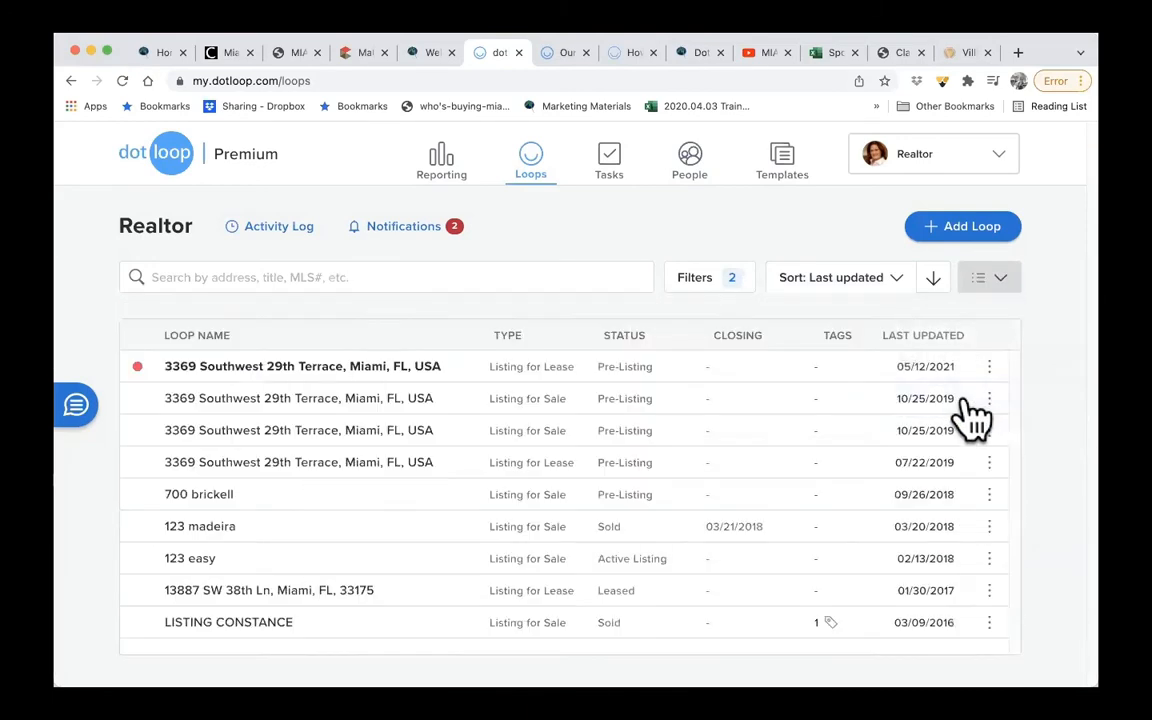
left_click(988, 280)
left_click(972, 320)
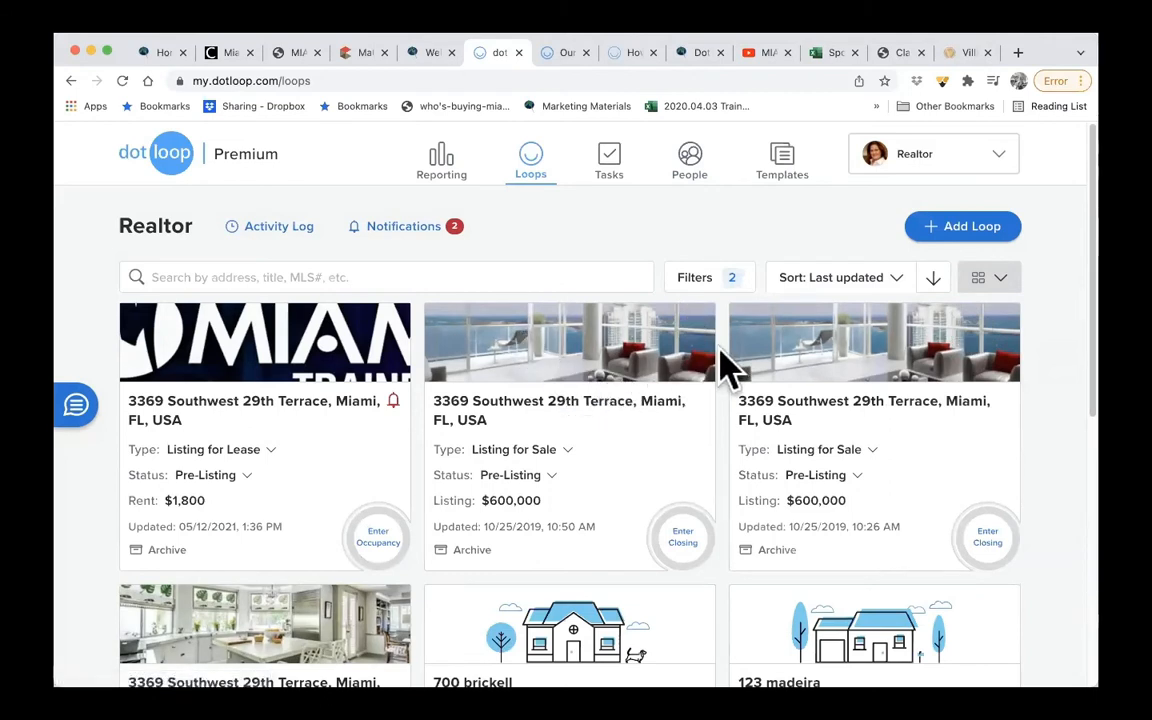
- Create a new loop named with the suggested Miami property address, leaving out the photo
left_click(960, 240)
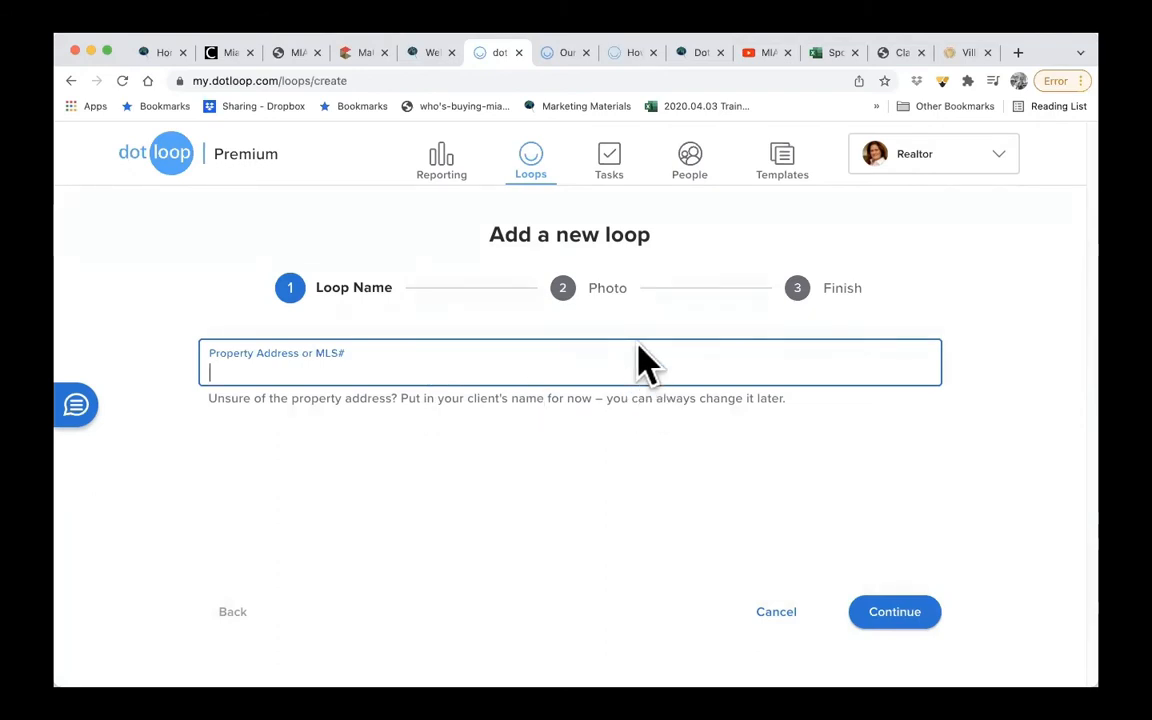
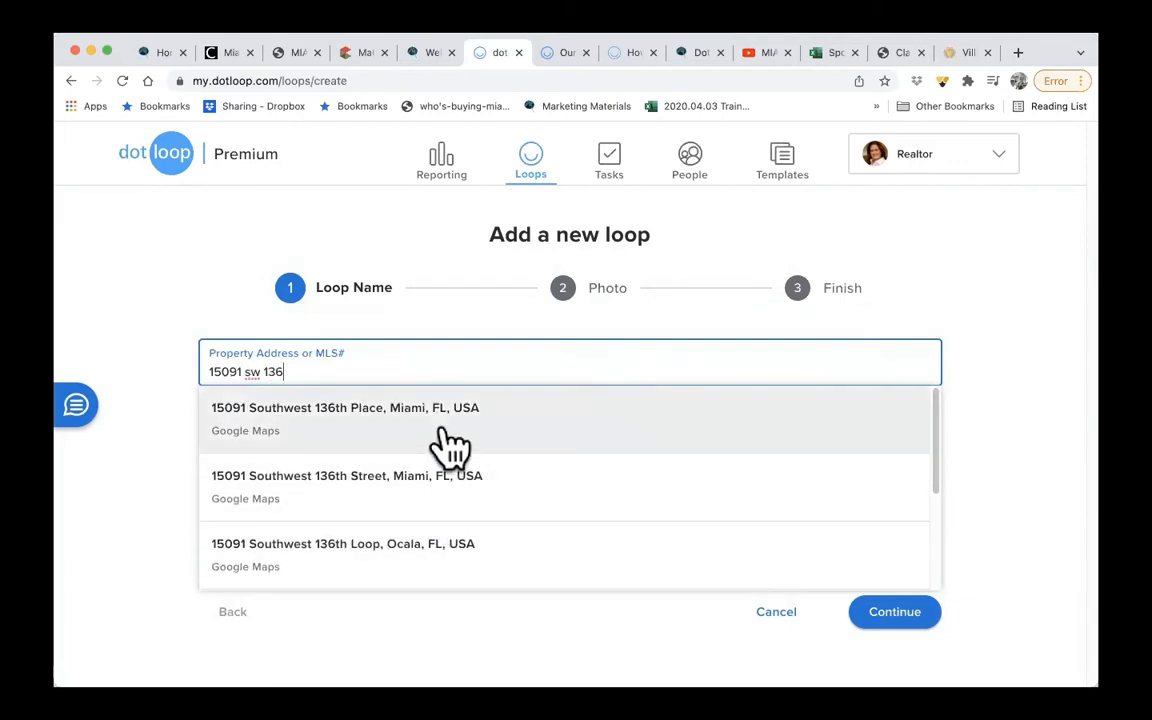
left_click(441, 430)
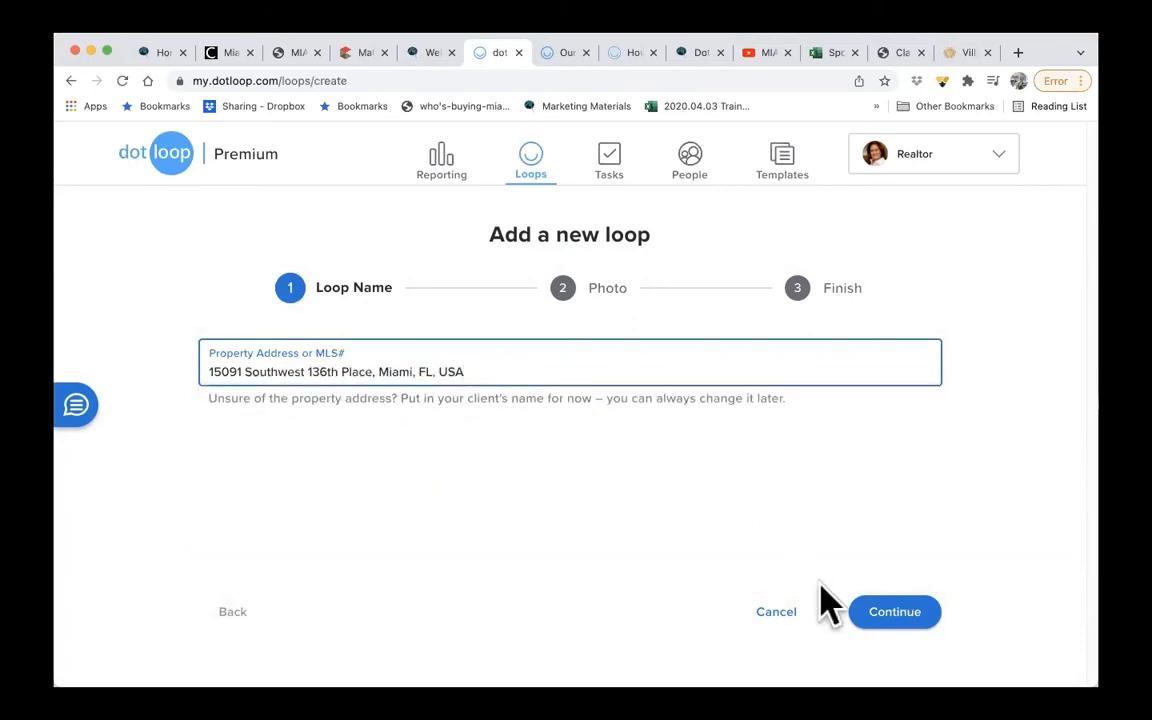
left_click(888, 622)
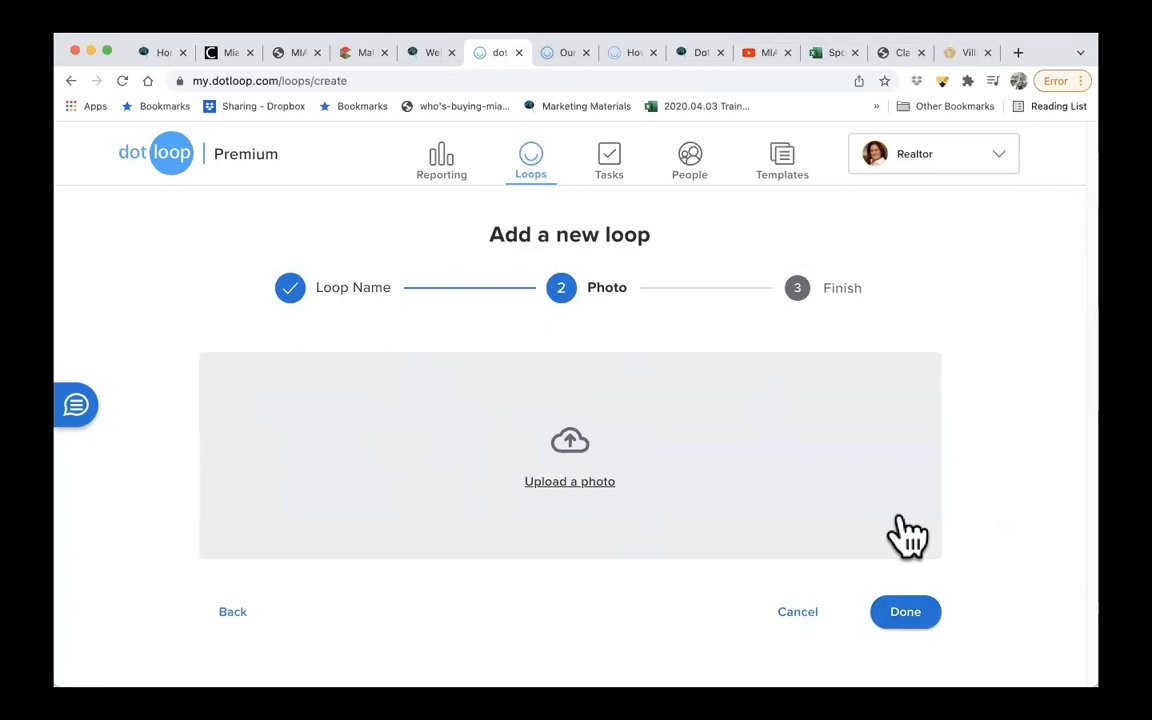
left_click(902, 610)
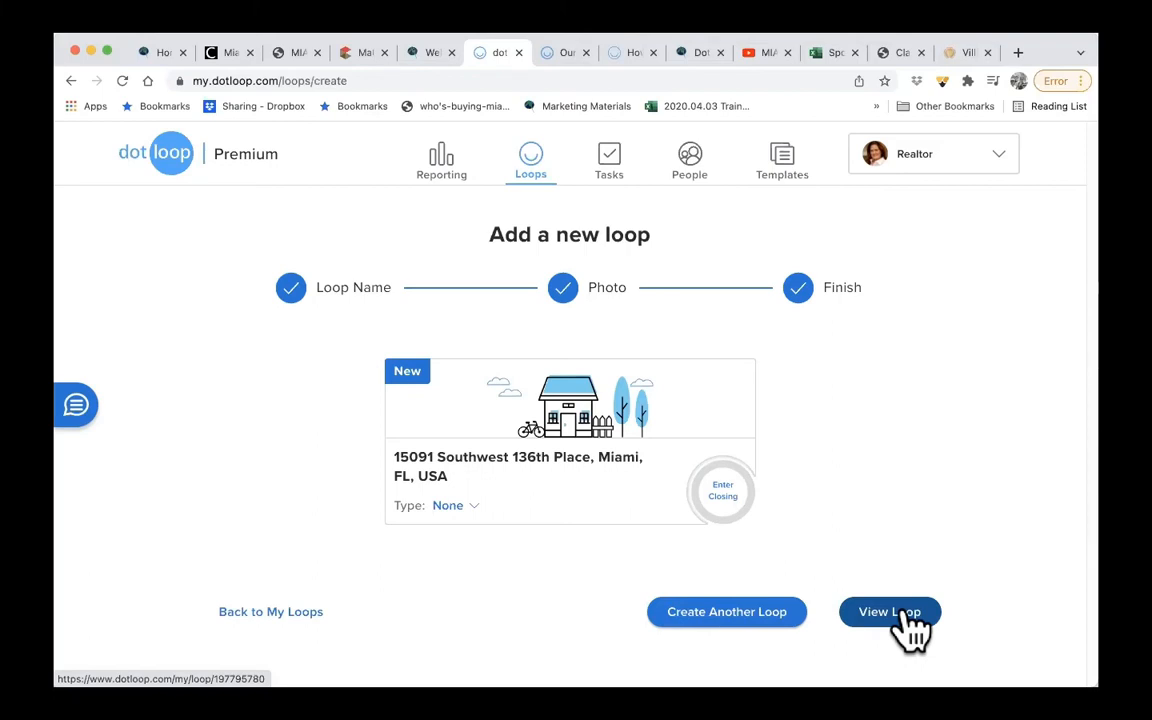
- Set the new loop's type to Listing for Sale, status to Pre-Listing and listing price to 500000.00, and view the loop
left_click(452, 507)
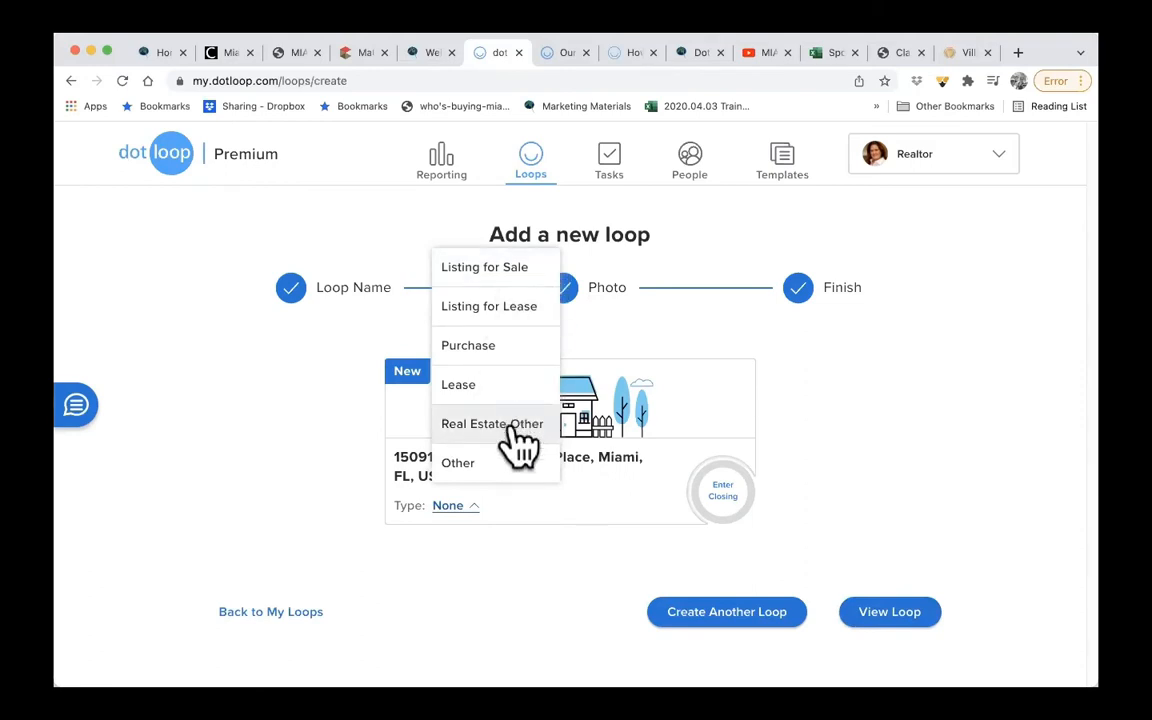
left_click(500, 268)
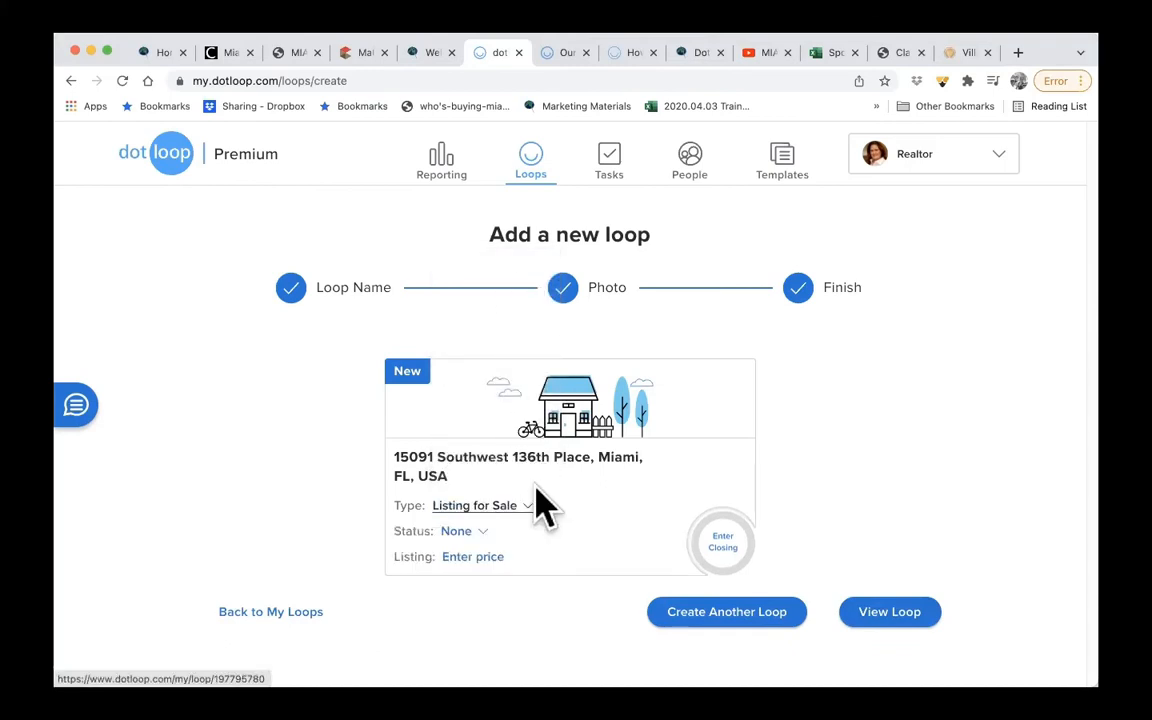
left_click(477, 536)
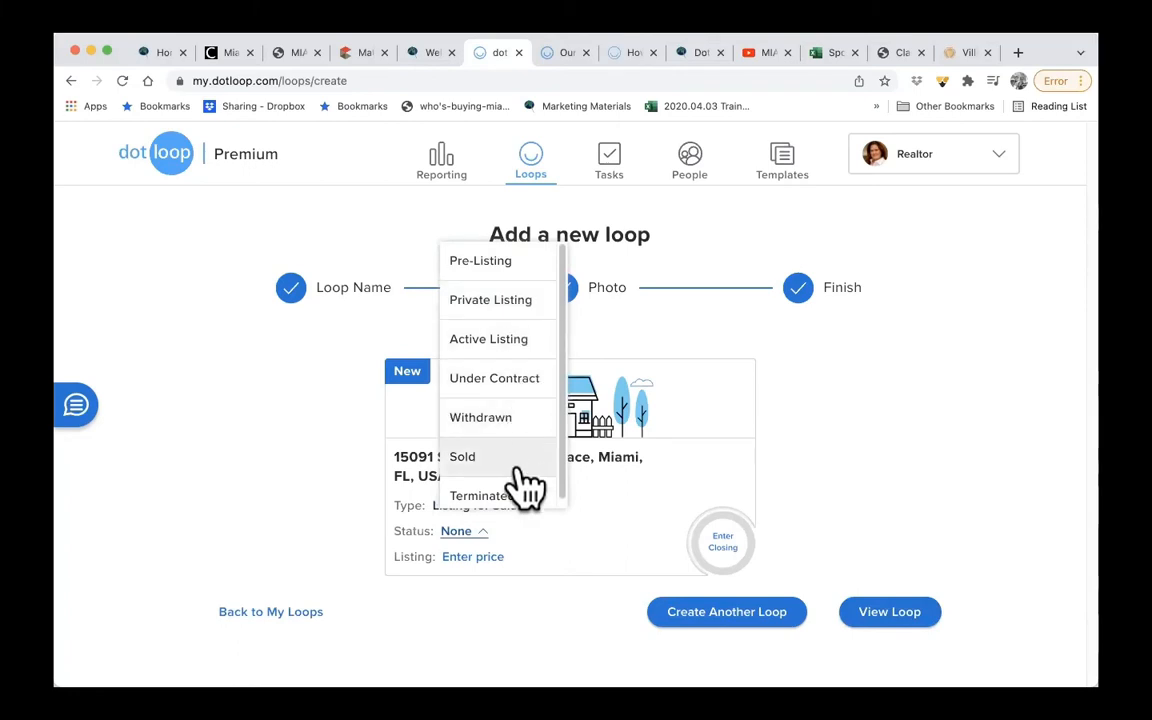
scroll(527, 494, "down", 1)
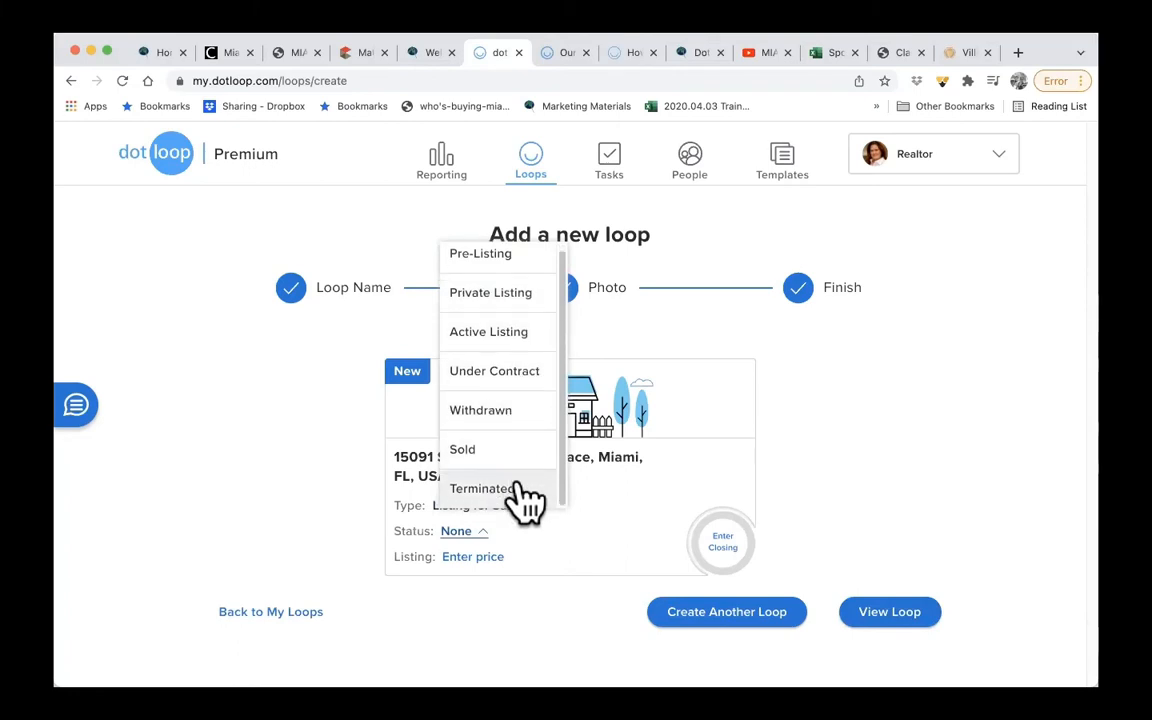
left_click(510, 258)
left_click(491, 560)
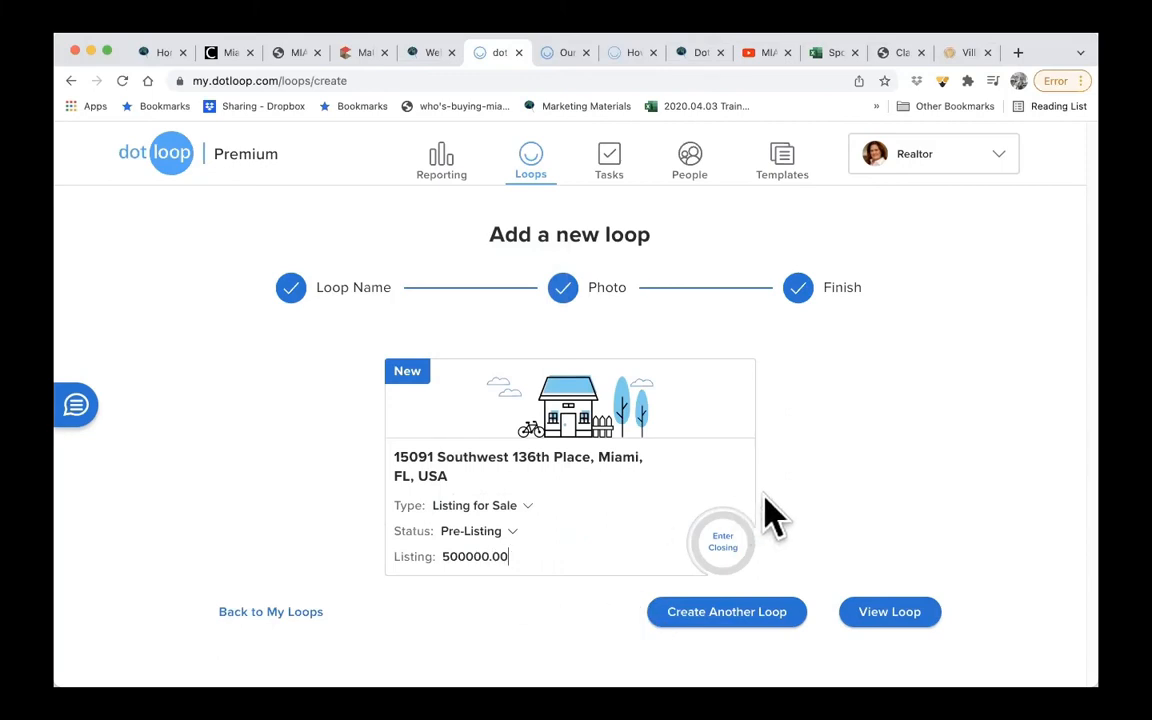
left_click(712, 488)
left_click(893, 613)
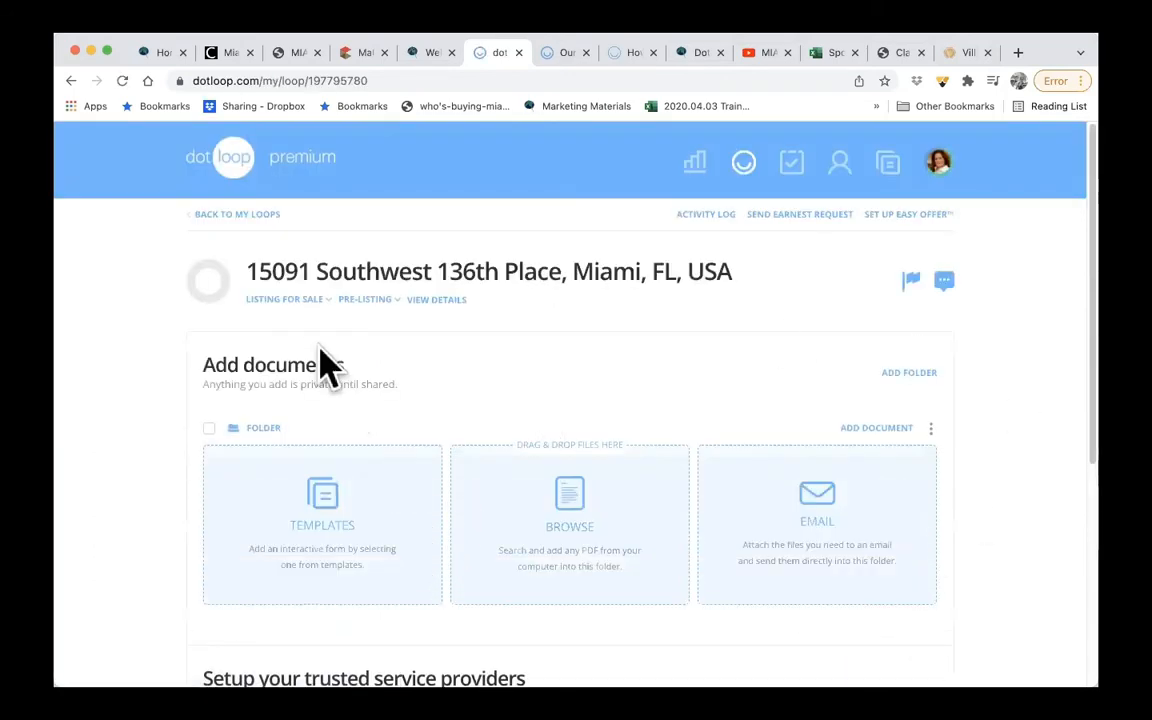
- Search the MIAMI Association Documents templates for "listing agree" to add a document to the loop's folder
scroll(650, 330, "down", 1)
scroll(652, 338, "down", 2)
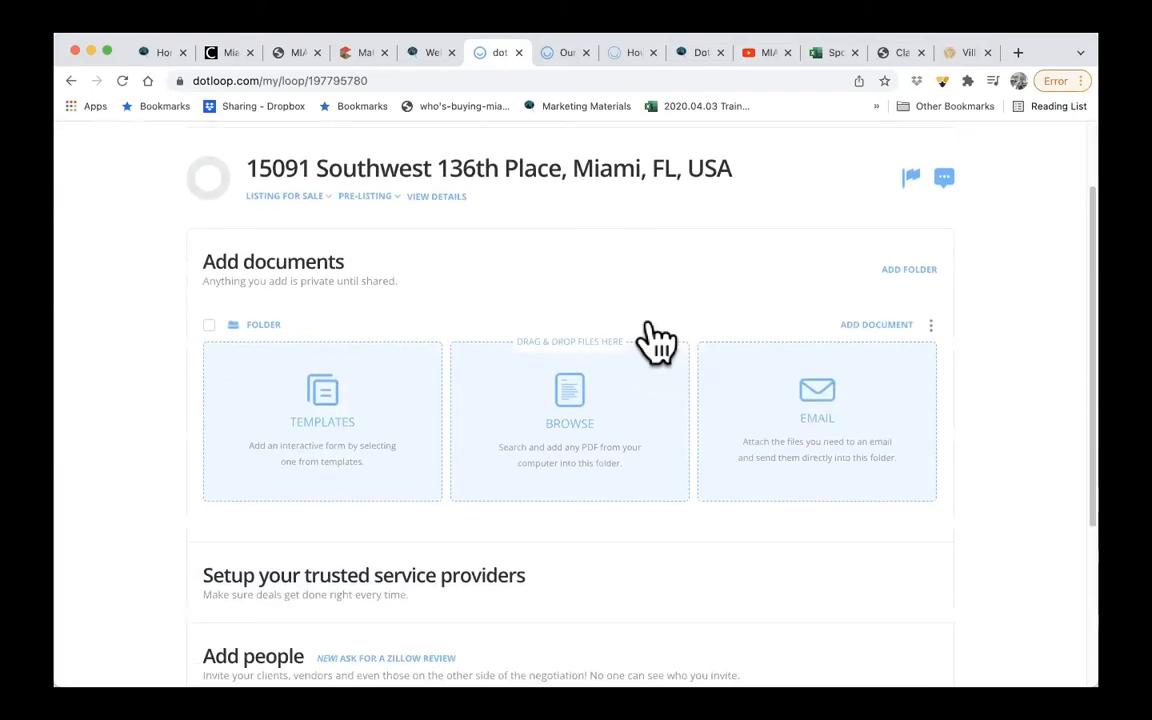
left_click(322, 415)
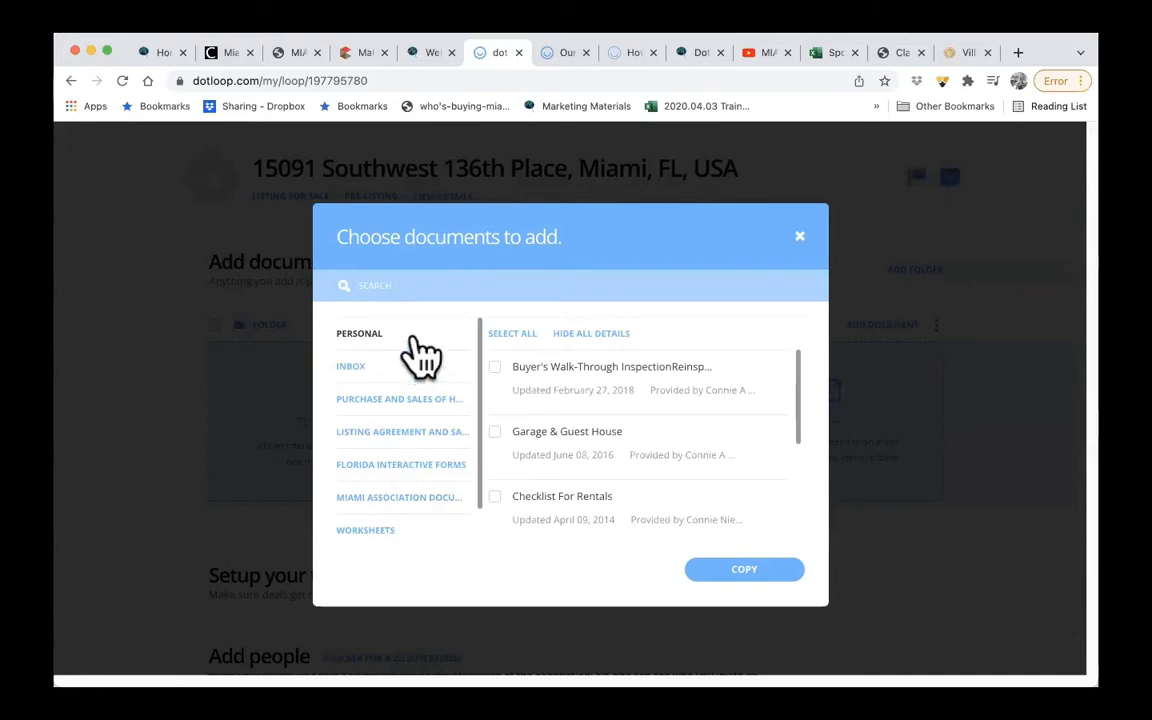
left_click(422, 505)
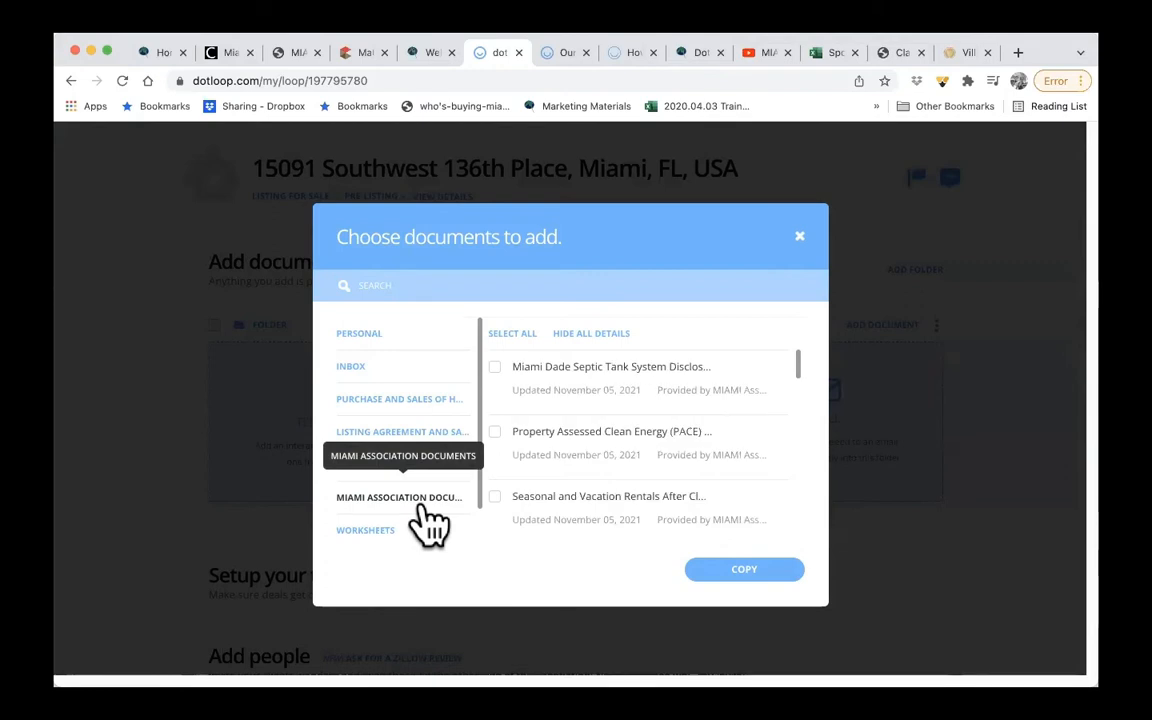
left_click(519, 289)
type("listing agre")
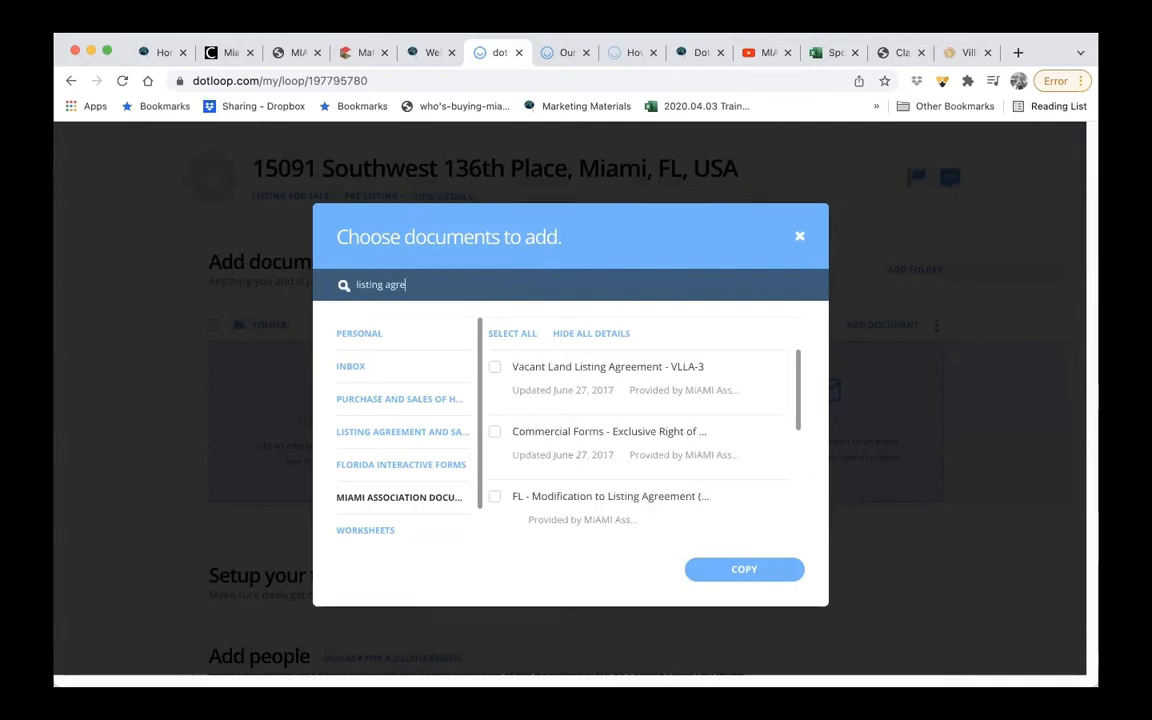
type("e")
- Copy the FL - Exclusive Right of Sale Listing Agreement (FAR ERS-18tb) template into the loop folder
scroll(807, 400, "down", 1)
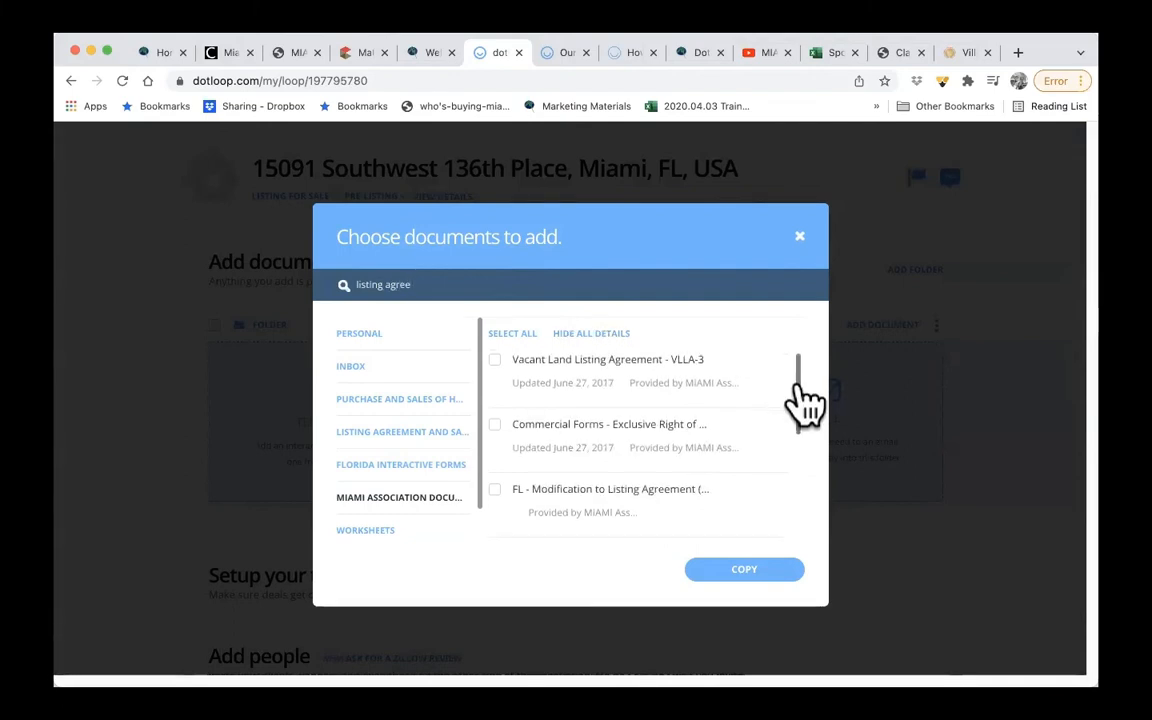
left_click_drag(800, 385, 779, 460)
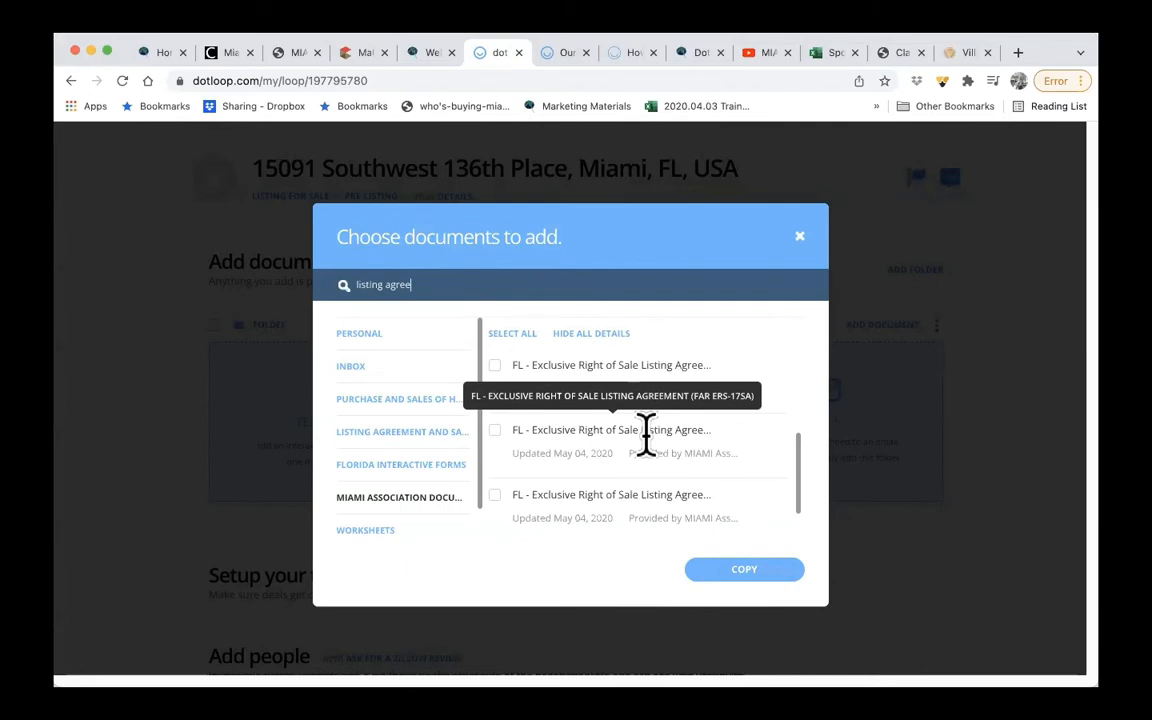
left_click(494, 366)
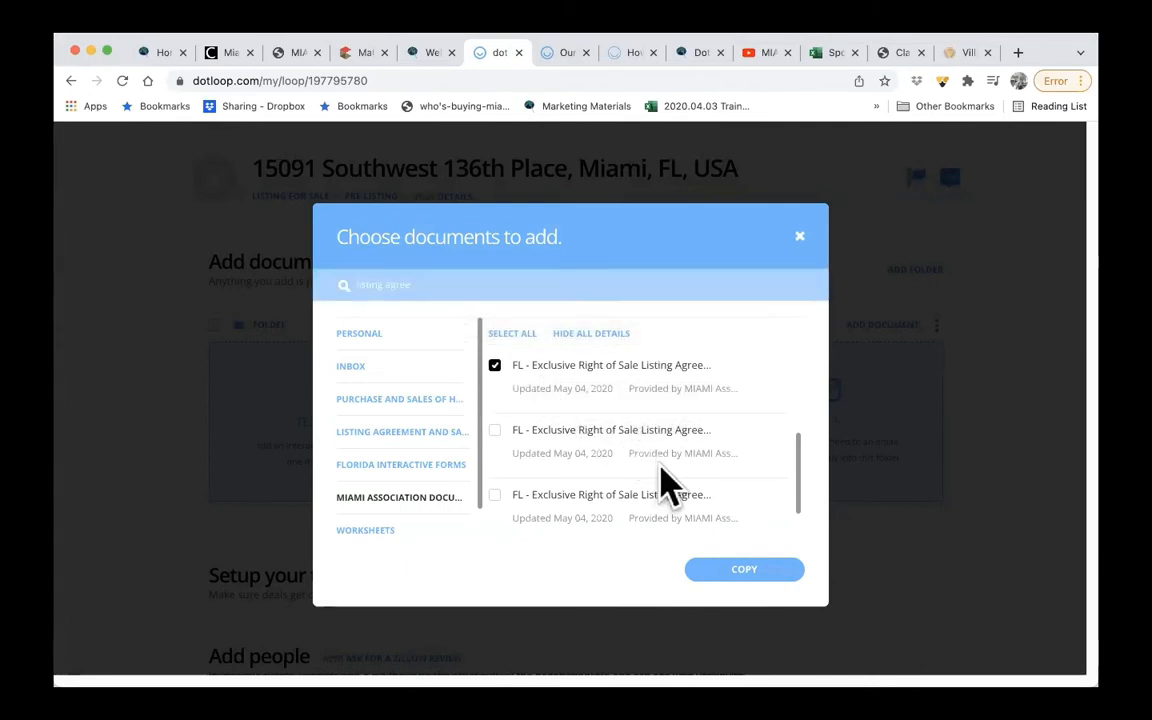
left_click(744, 570)
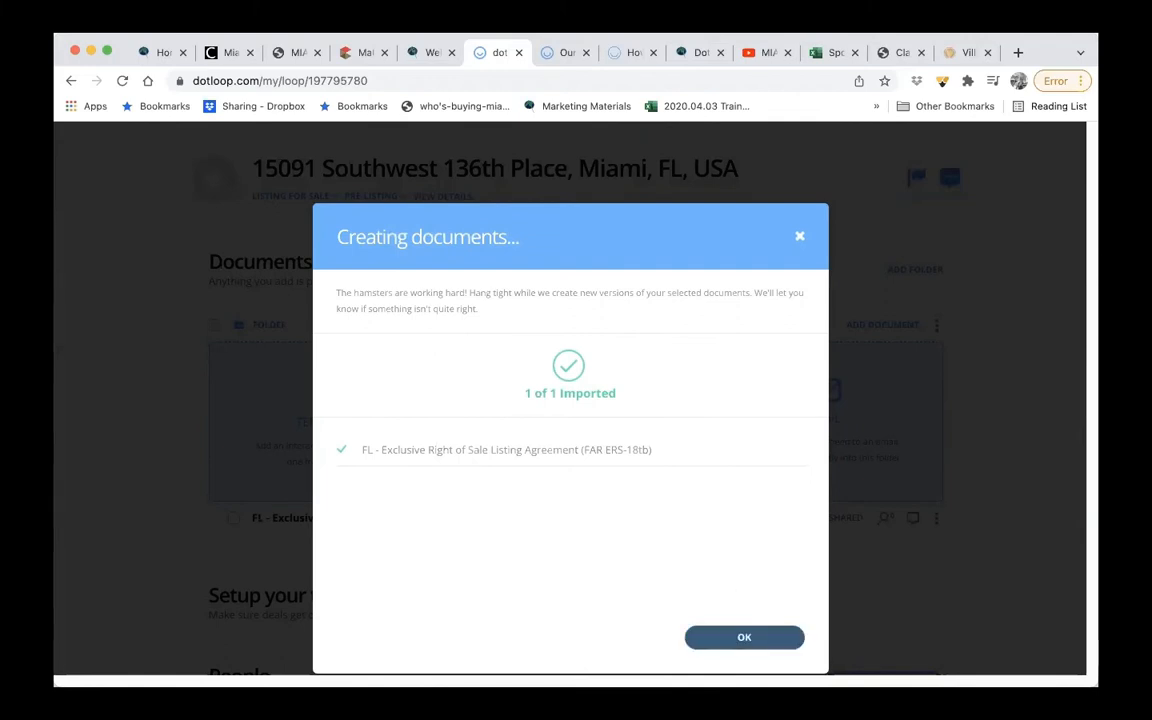
left_click(742, 638)
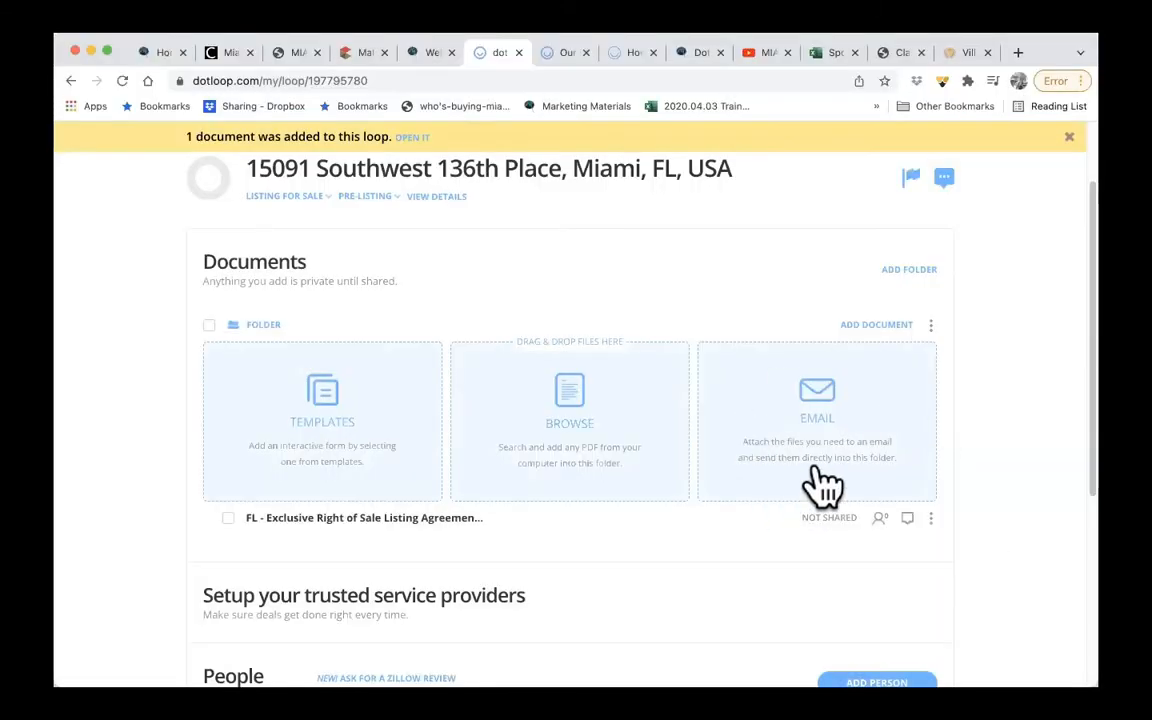
- Show the folder's upload email address and copy it to the clipboard
left_click(814, 458)
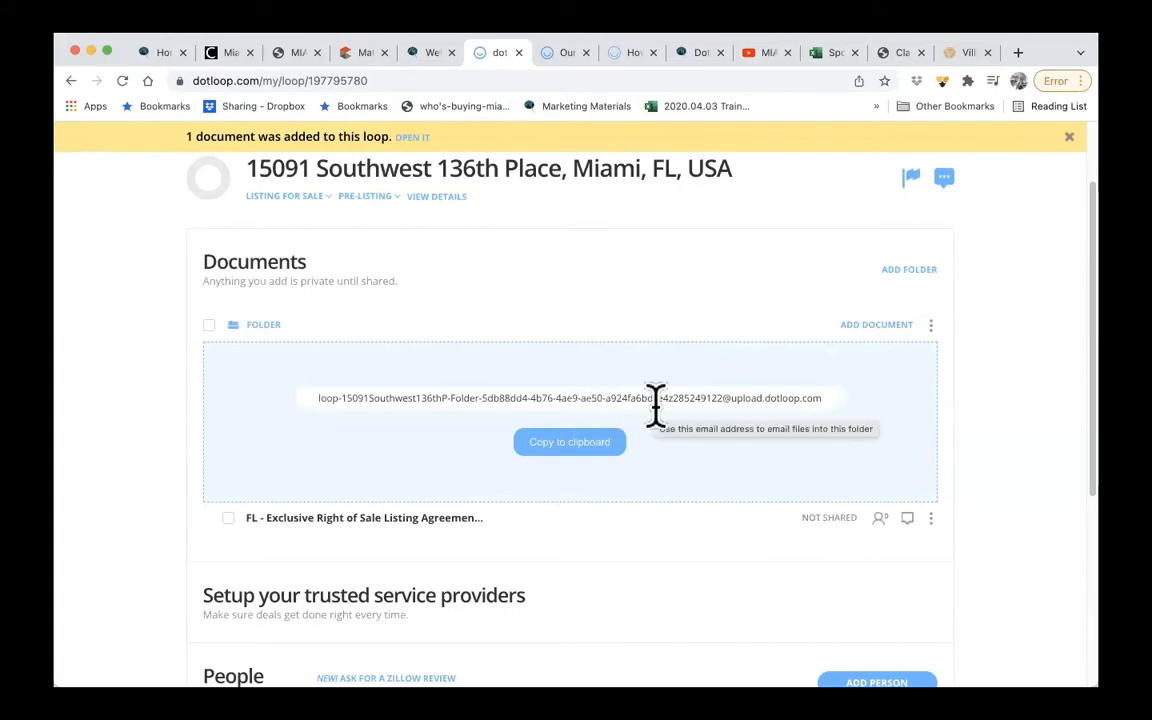
left_click(550, 442)
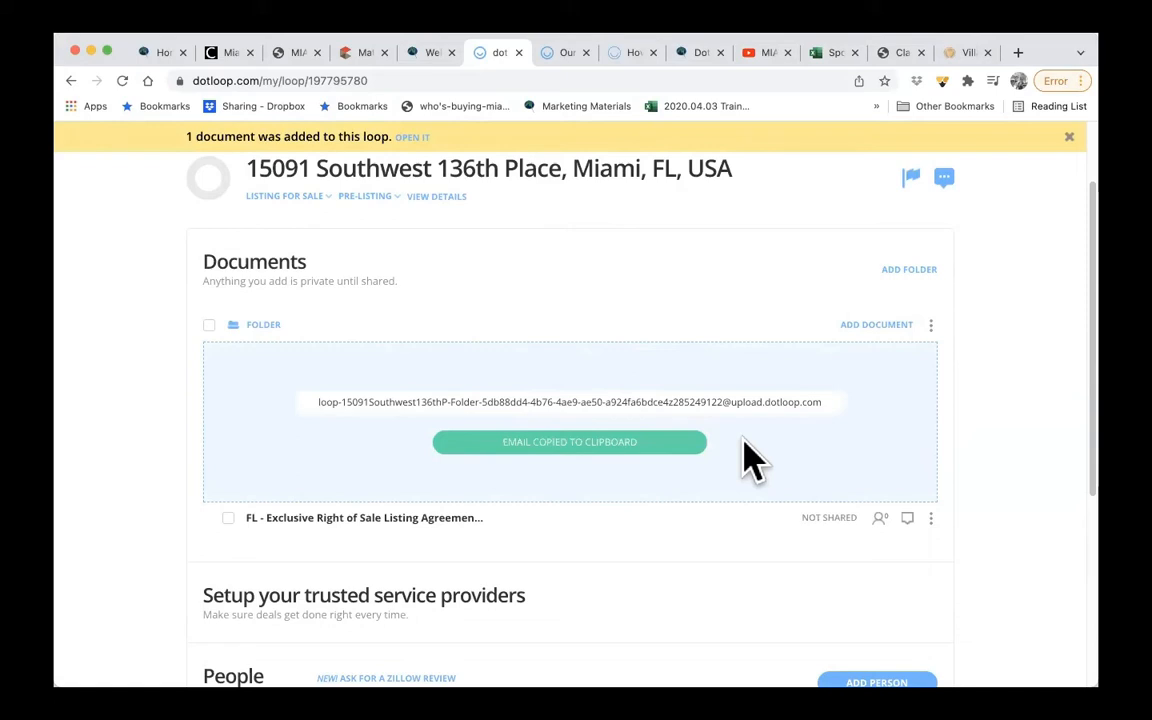
- Open the loop's details and set your own role under People to Listing Agent
scroll(752, 460, "down", 3)
scroll(752, 460, "up", 4)
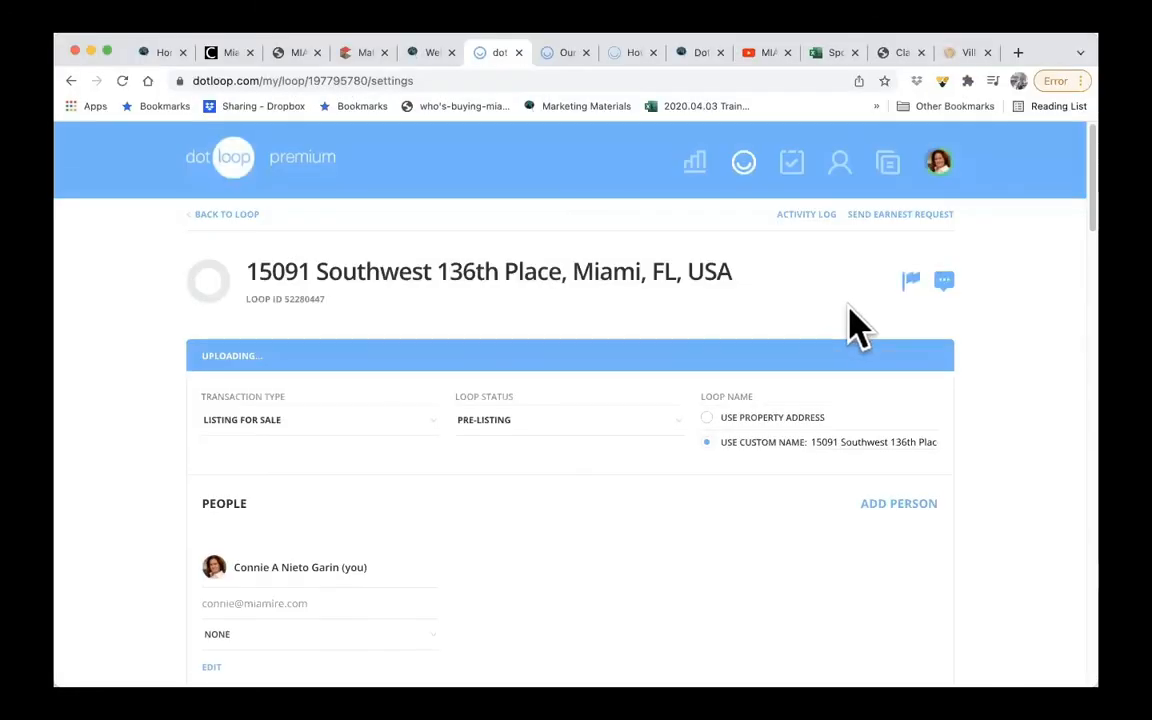
scroll(690, 465, "down", 5)
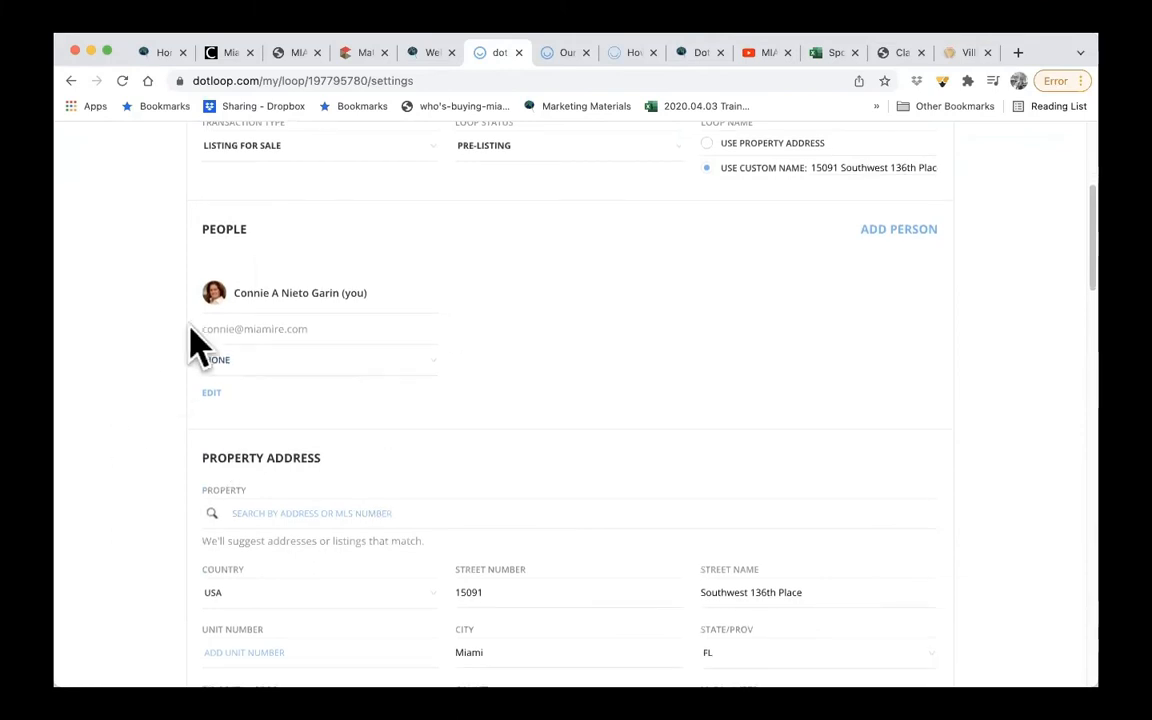
left_click(272, 360)
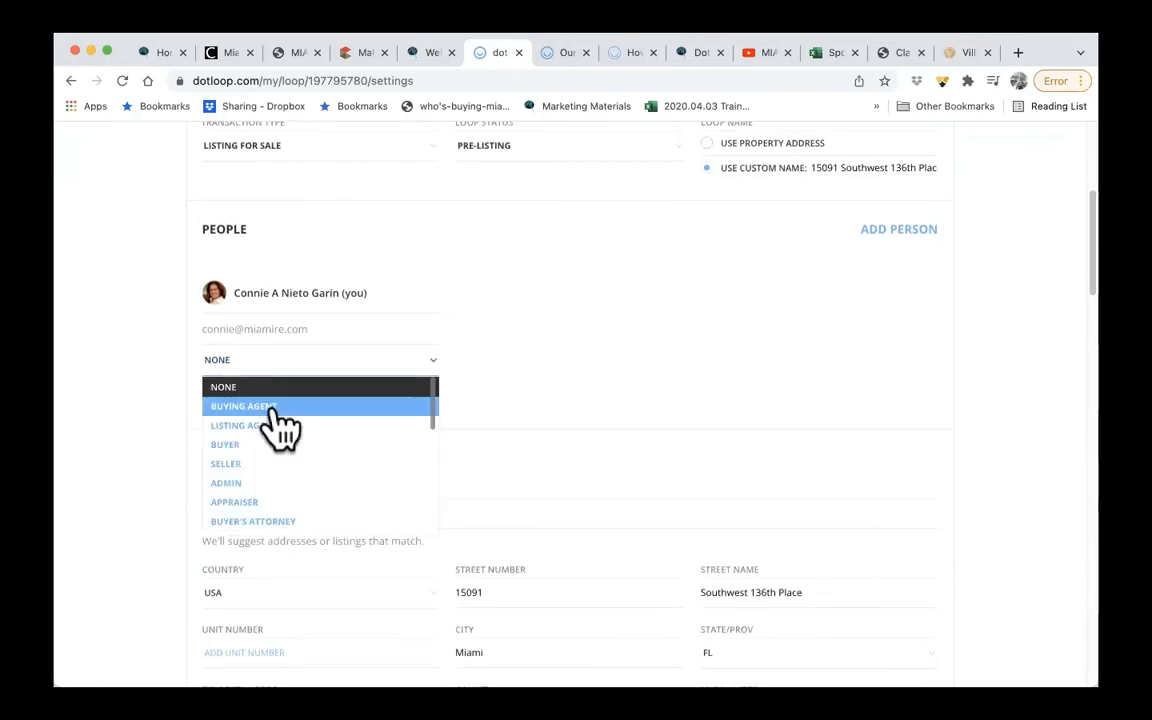
left_click(265, 425)
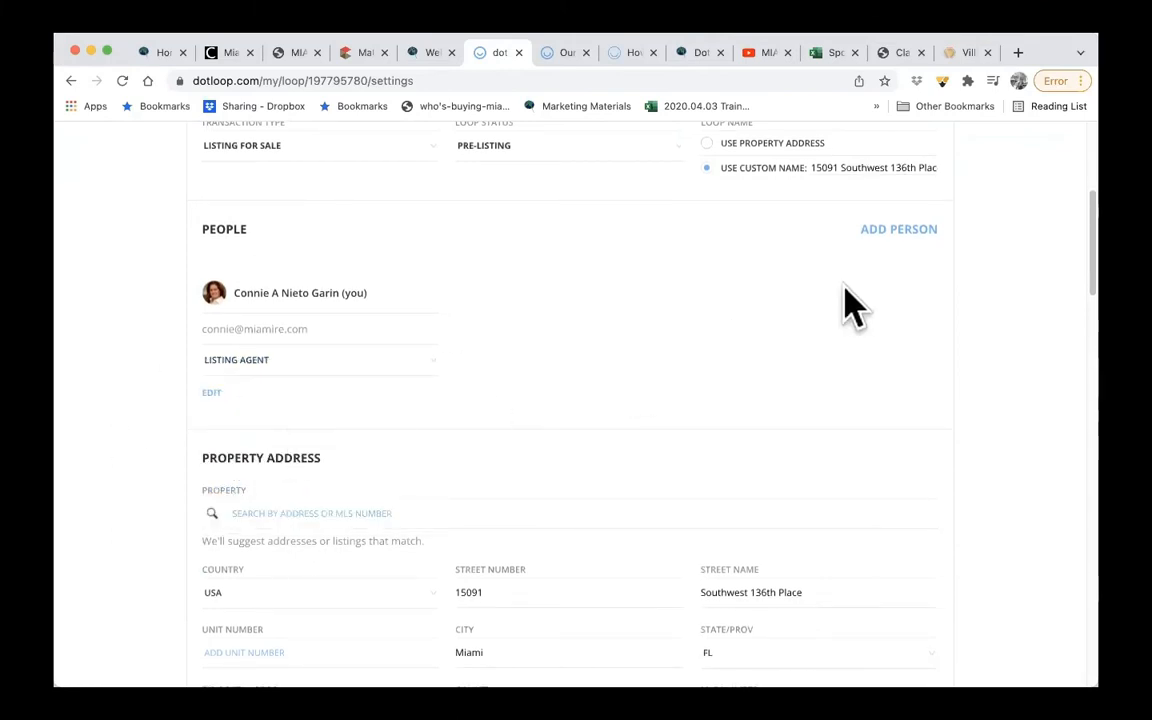
- Add a person to the loop with the client's full name, email address and the role Seller
left_click(885, 232)
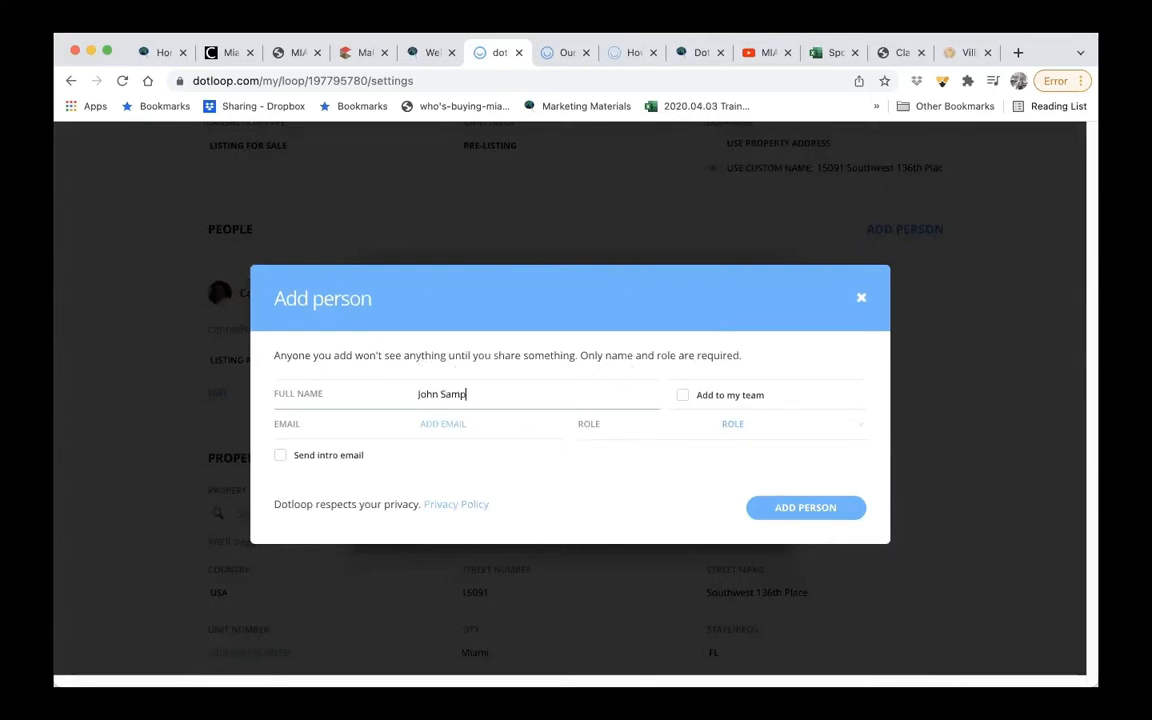
left_click(412, 433)
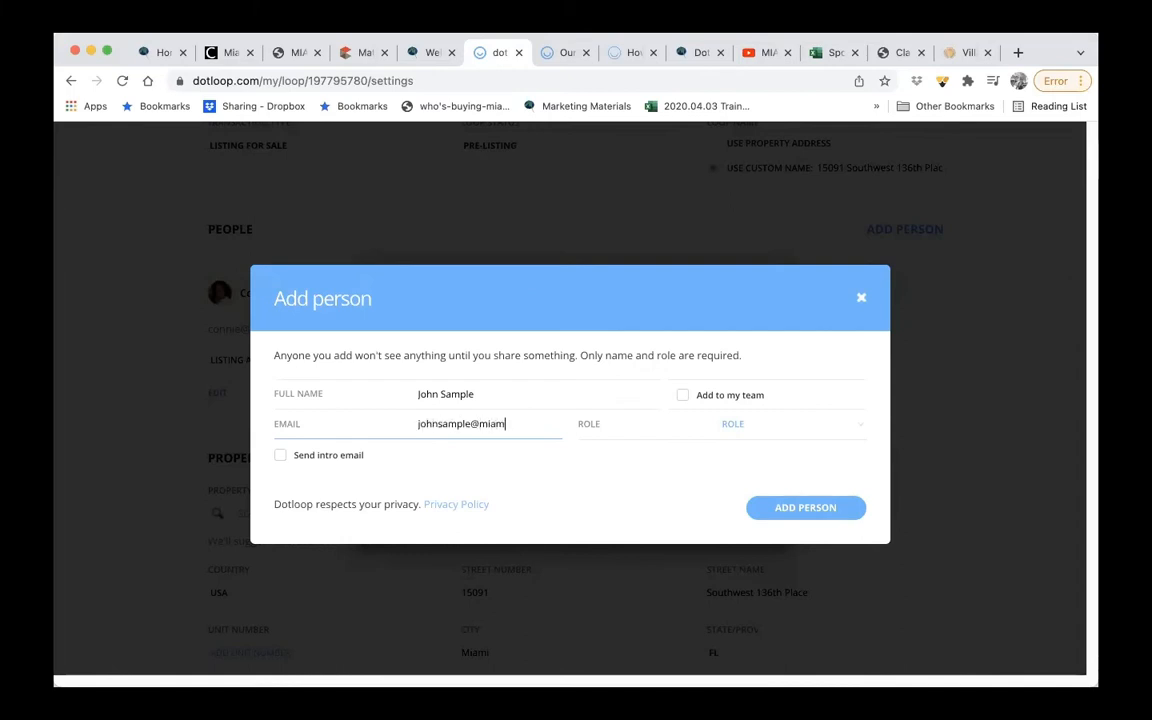
left_click(728, 432)
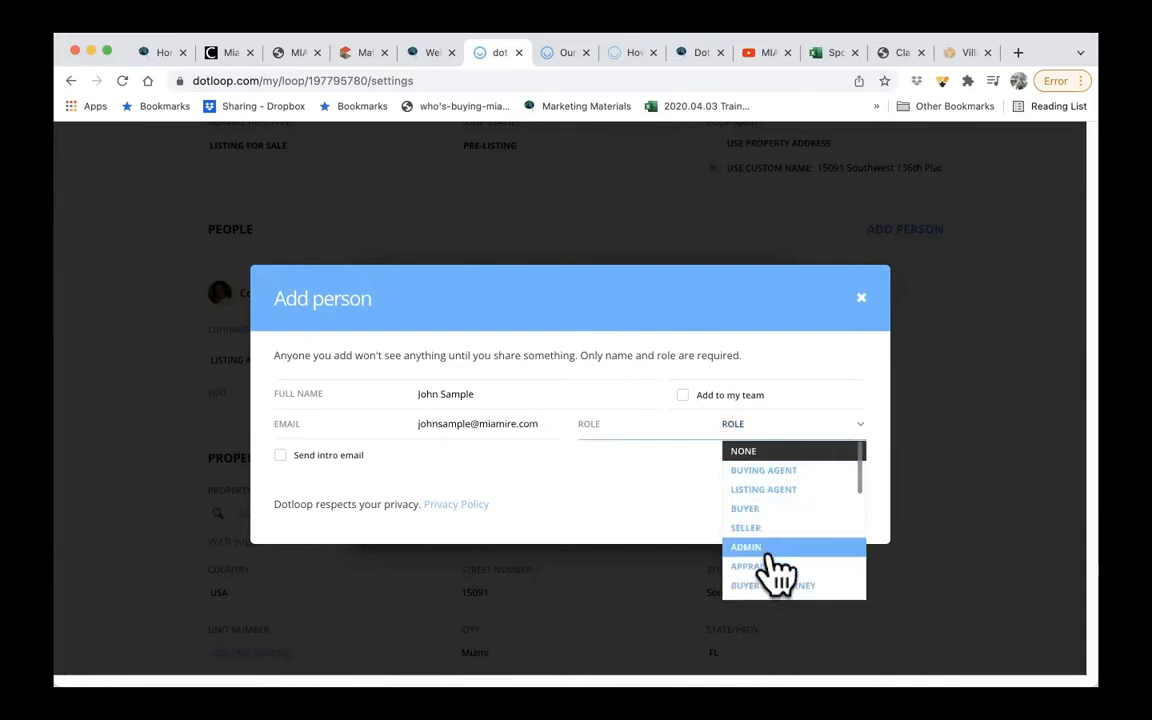
left_click(767, 527)
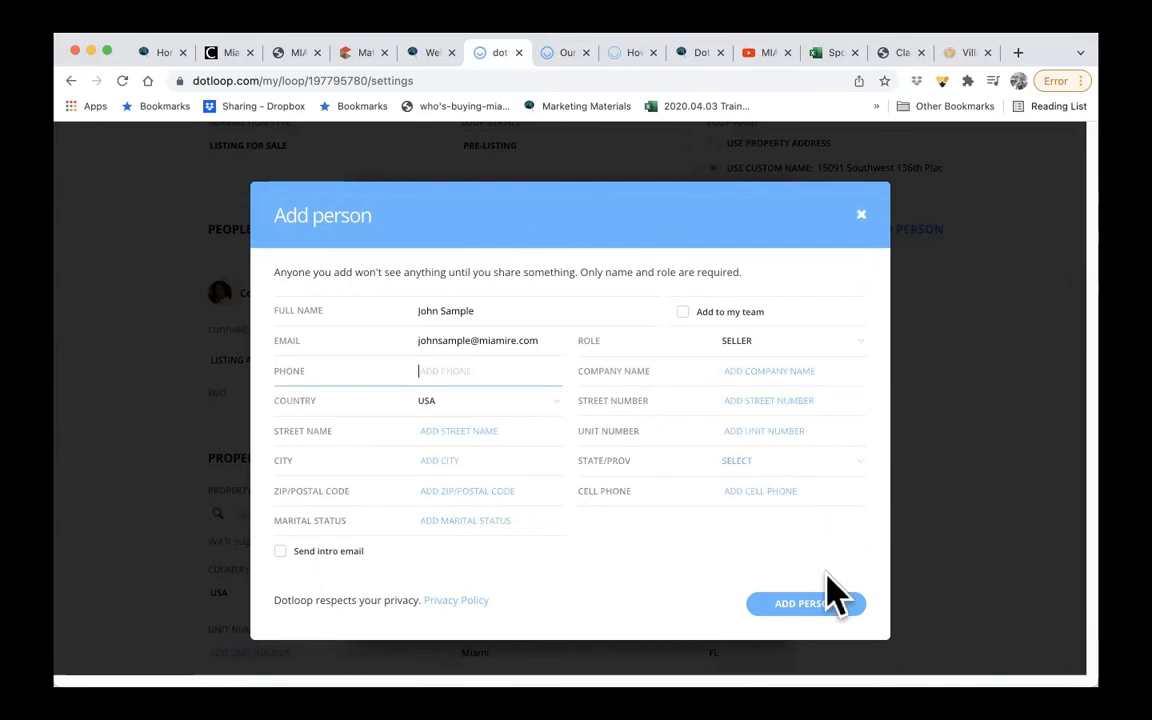
left_click(826, 610)
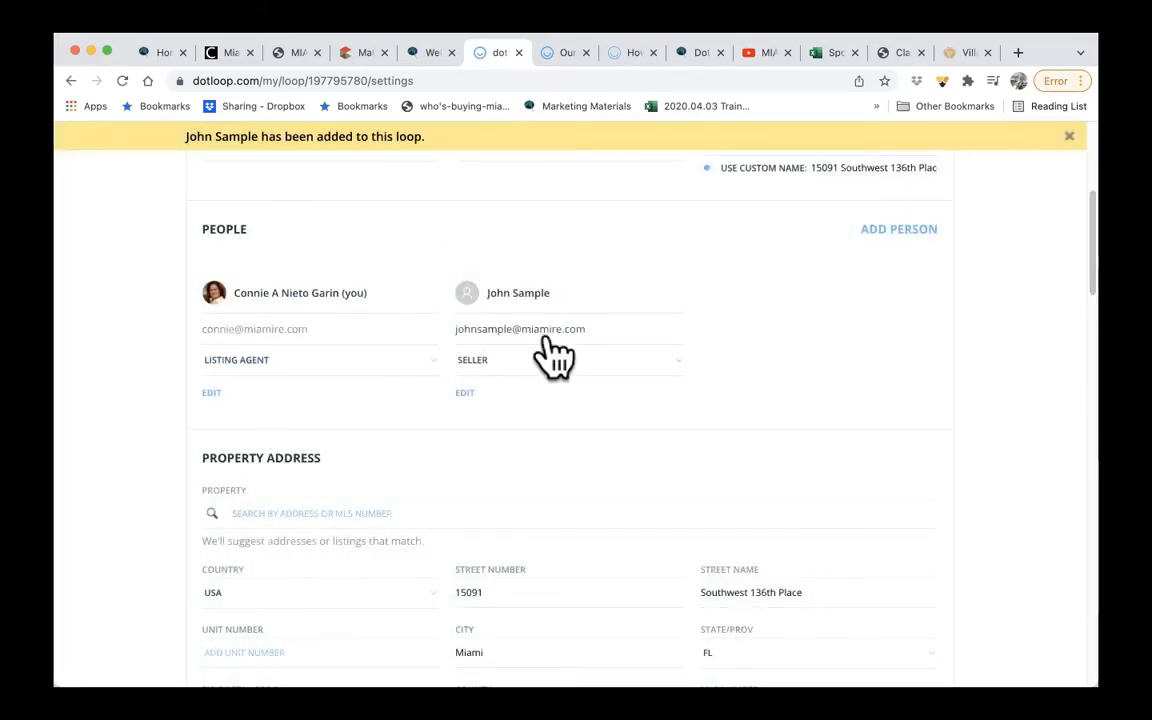
- Set the loop's Offer Expiration Date to 01/21/2022 and the Inspection Date to 01/14/2022 under Offer Dates
scroll(553, 355, "down", 4)
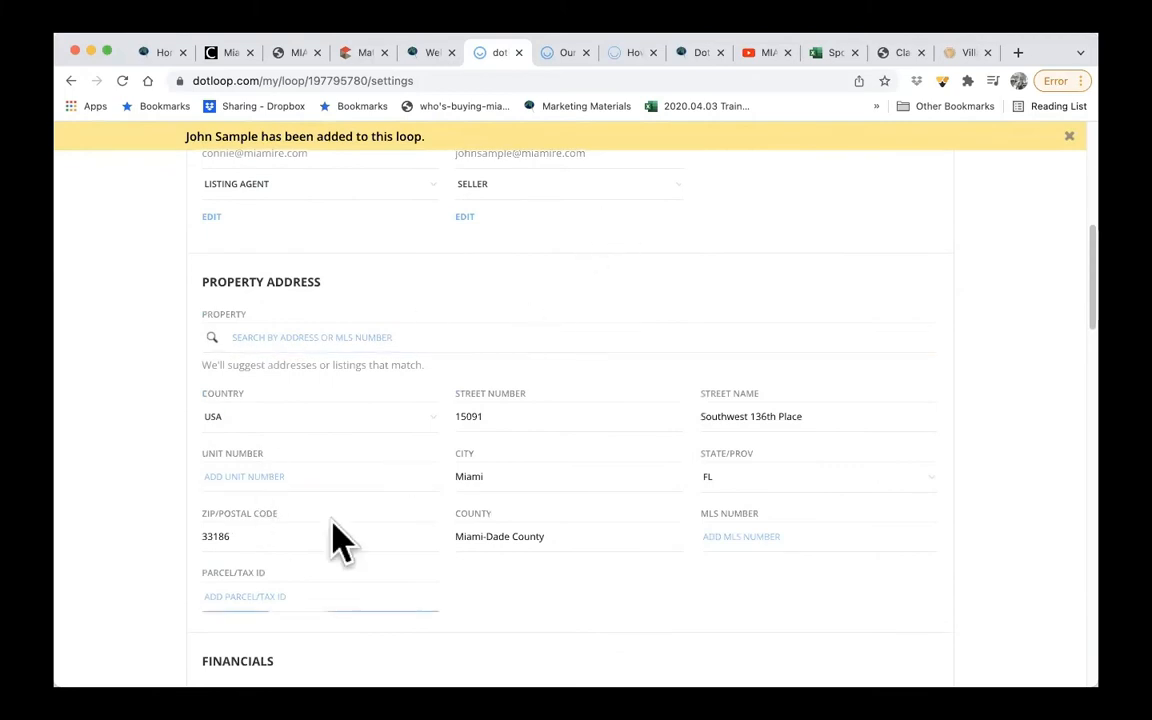
scroll(538, 425, "down", 3)
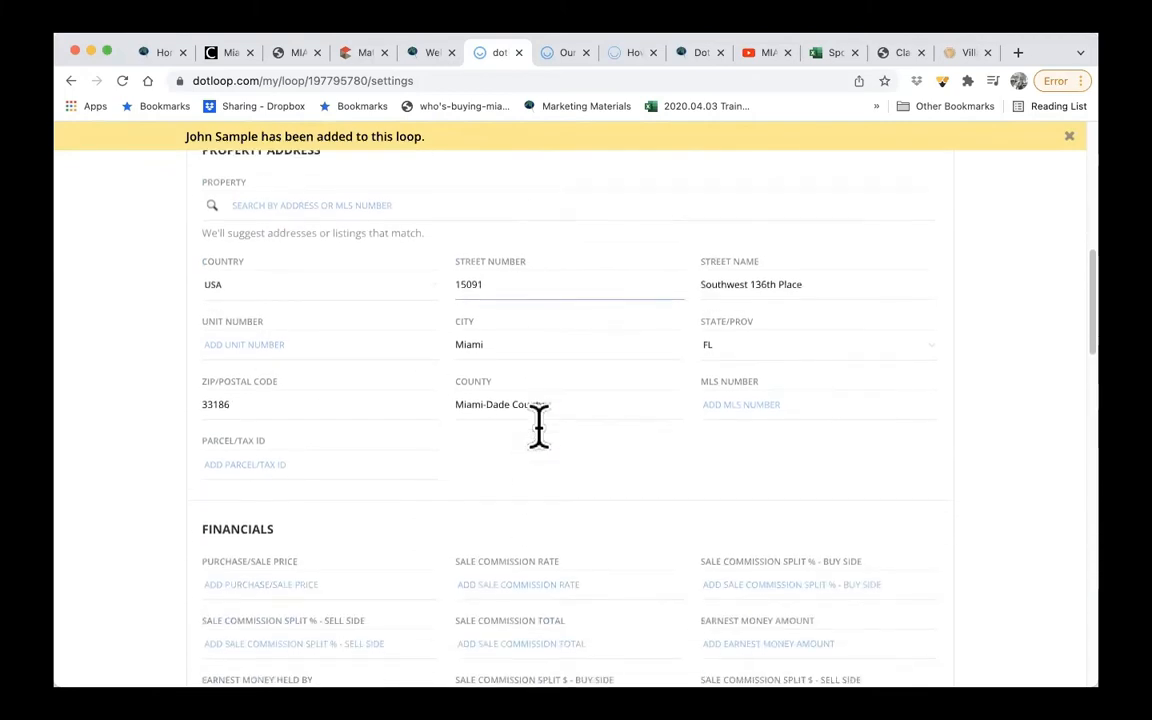
scroll(539, 427, "down", 1)
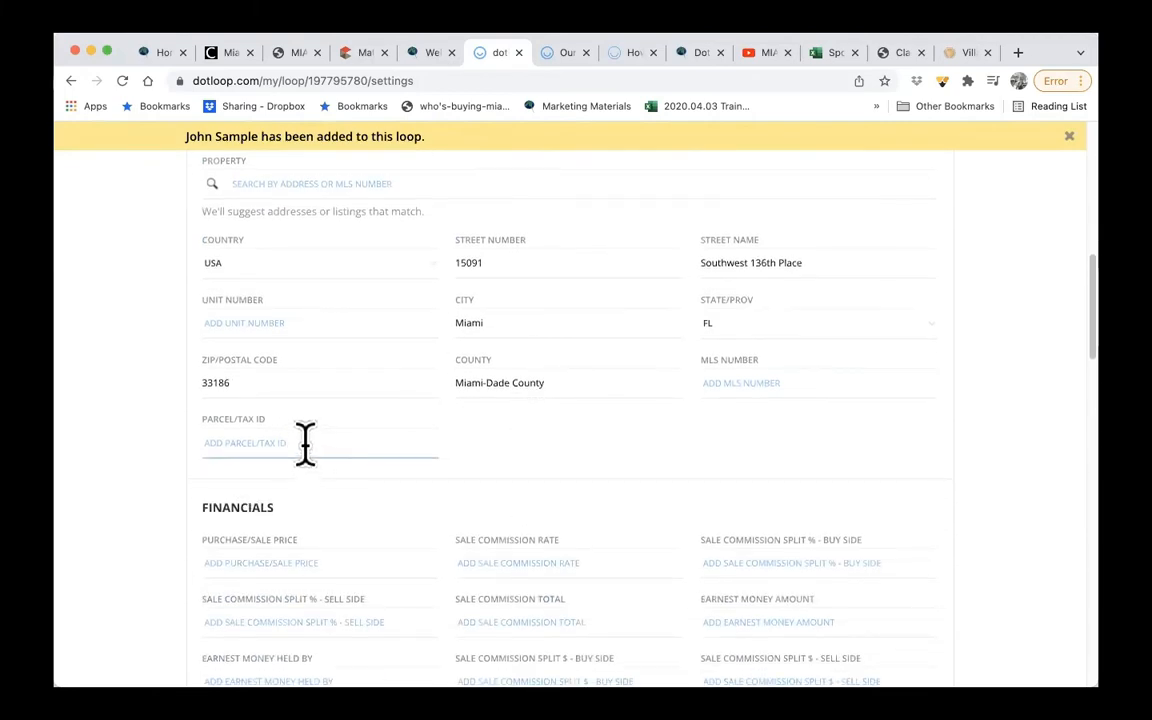
scroll(489, 489, "down", 3)
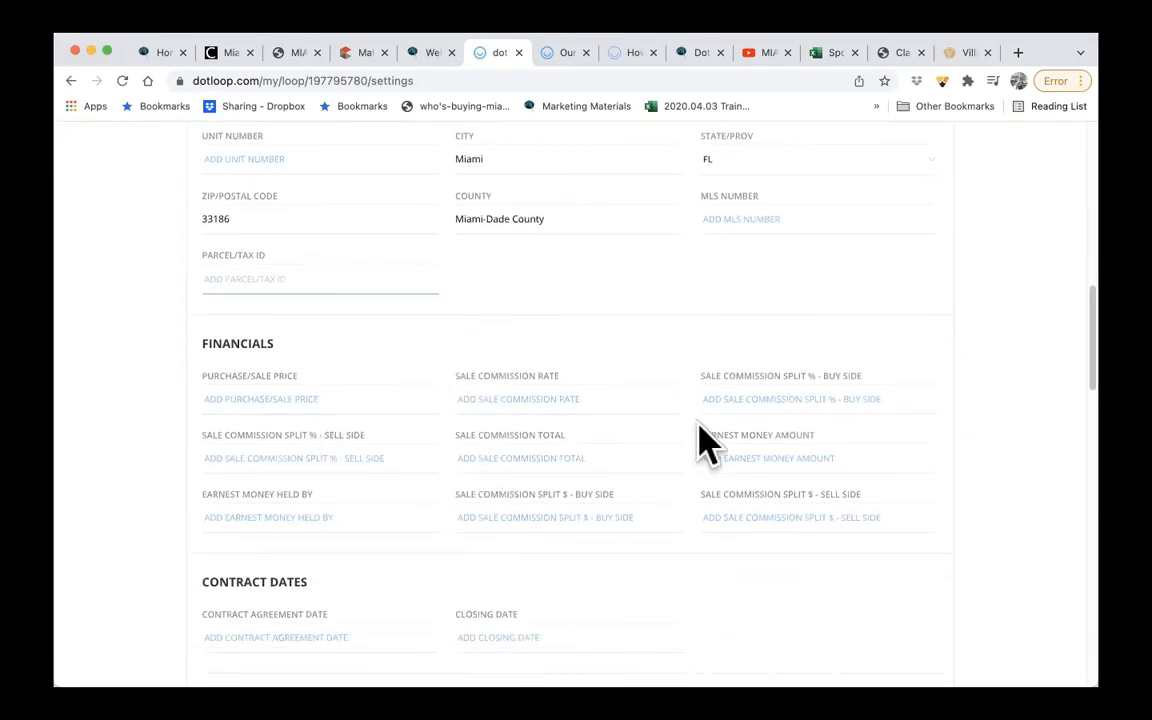
scroll(770, 505, "down", 4)
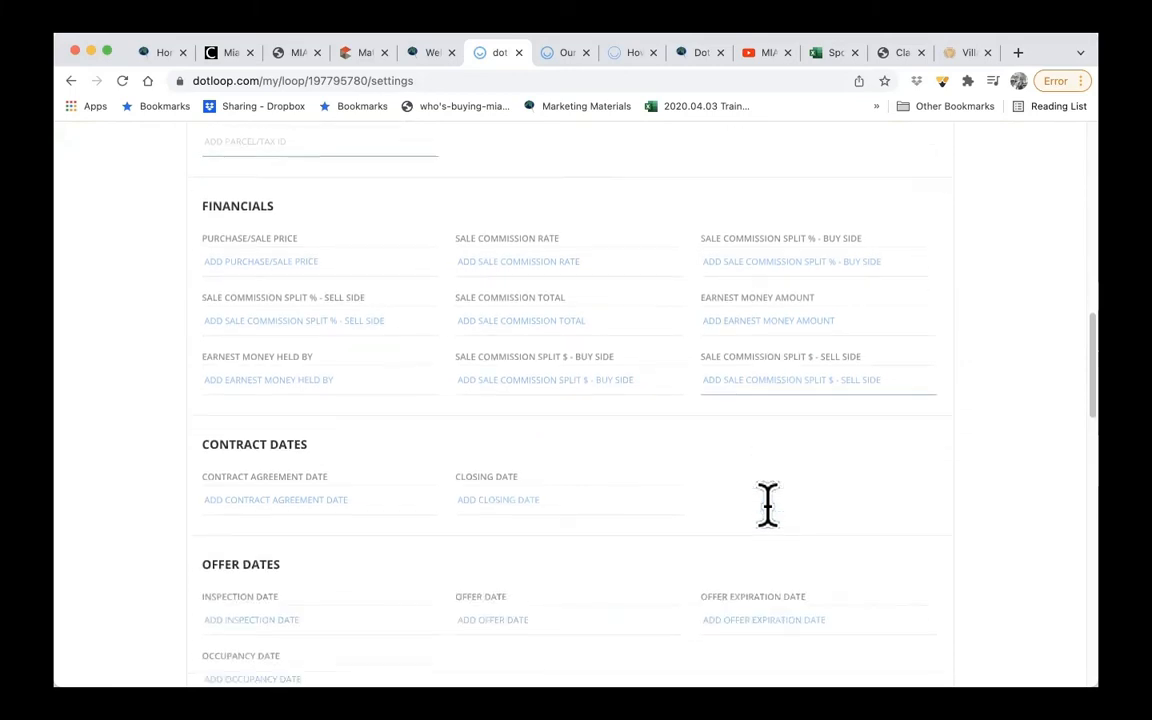
scroll(775, 525, "down", 2)
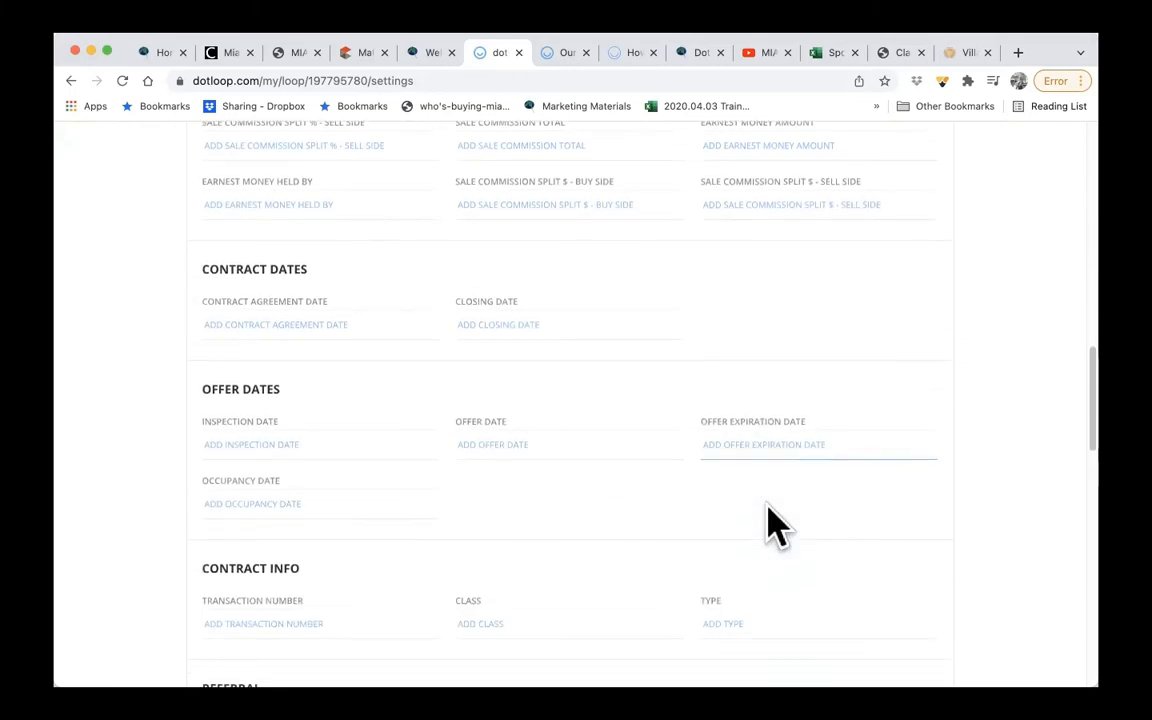
left_click(798, 440)
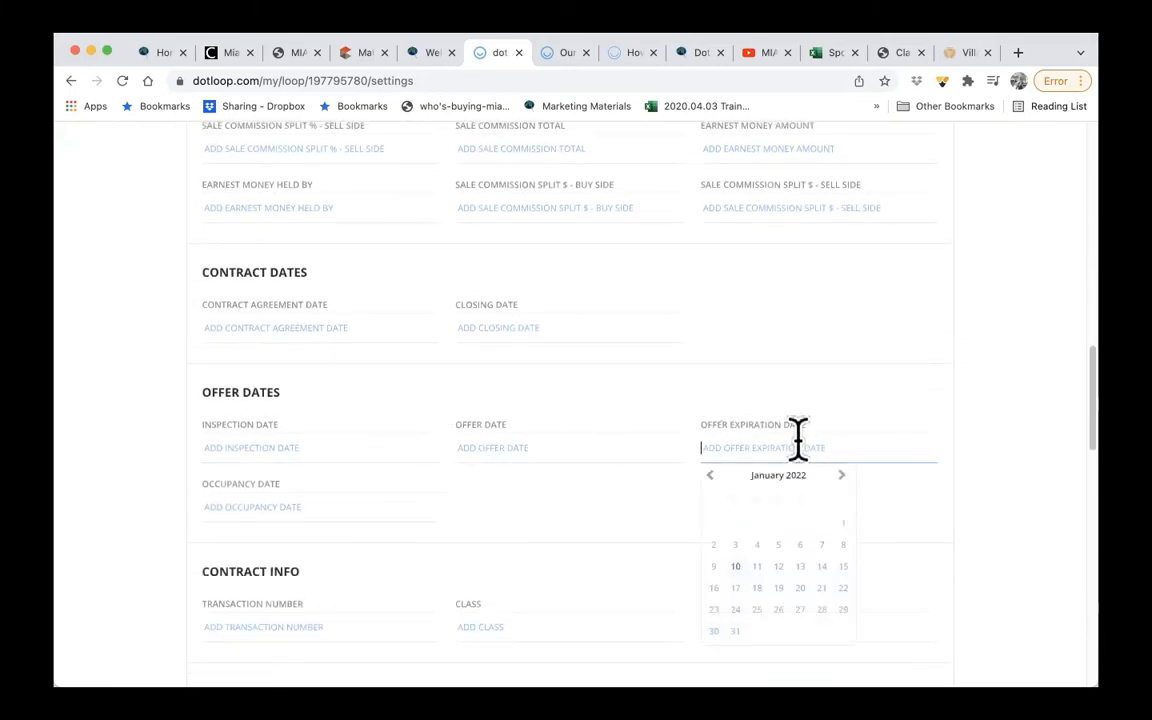
left_click(821, 588)
left_click(325, 452)
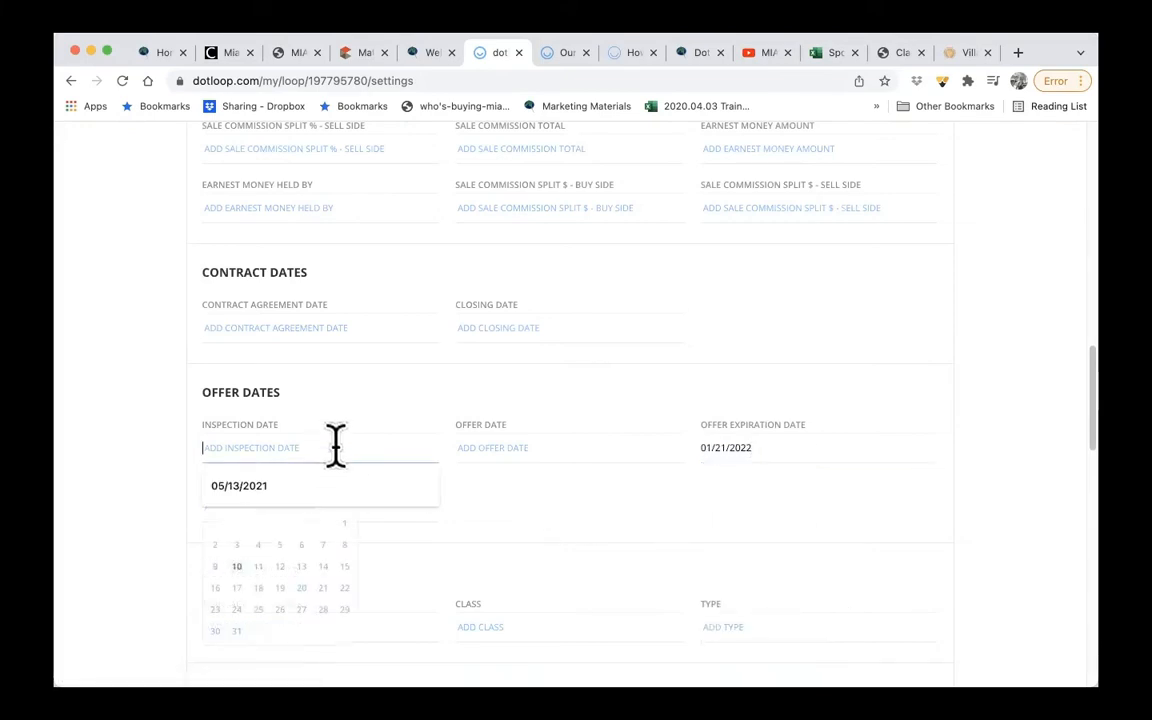
left_click(332, 578)
- Look through the remaining referral, listing, geographic and property fields, save the loop details and return to the loop's main page
scroll(520, 573, "down", 3)
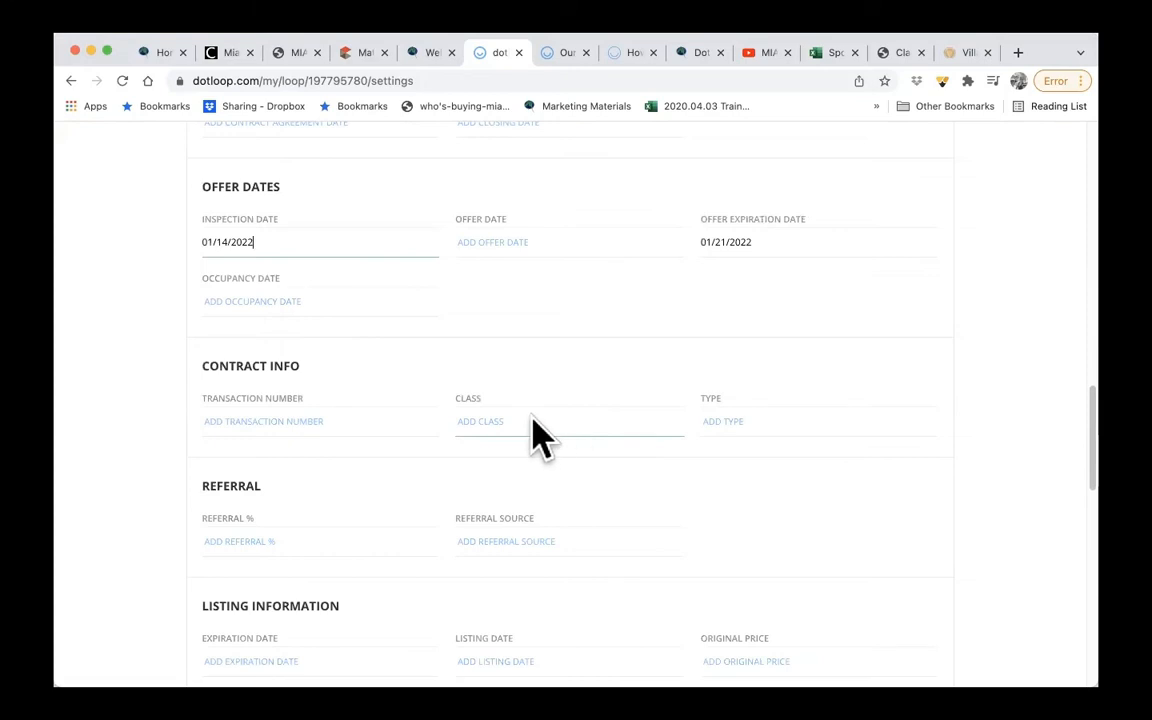
left_click(283, 541)
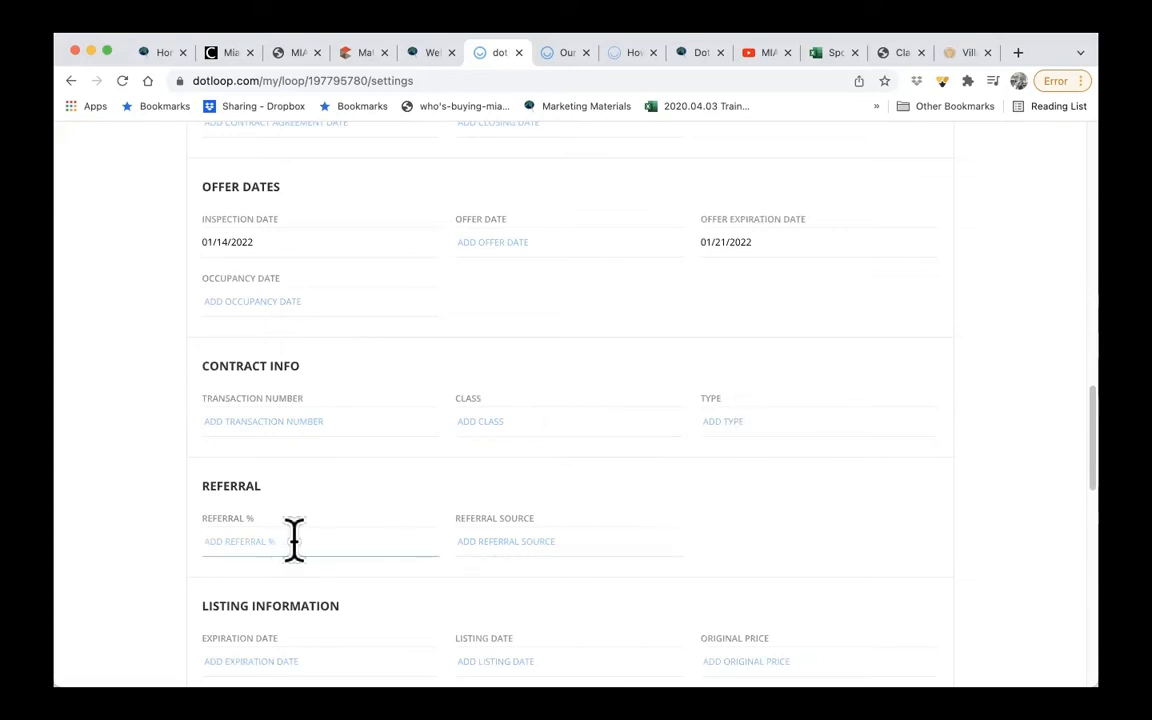
scroll(534, 552, "down", 5)
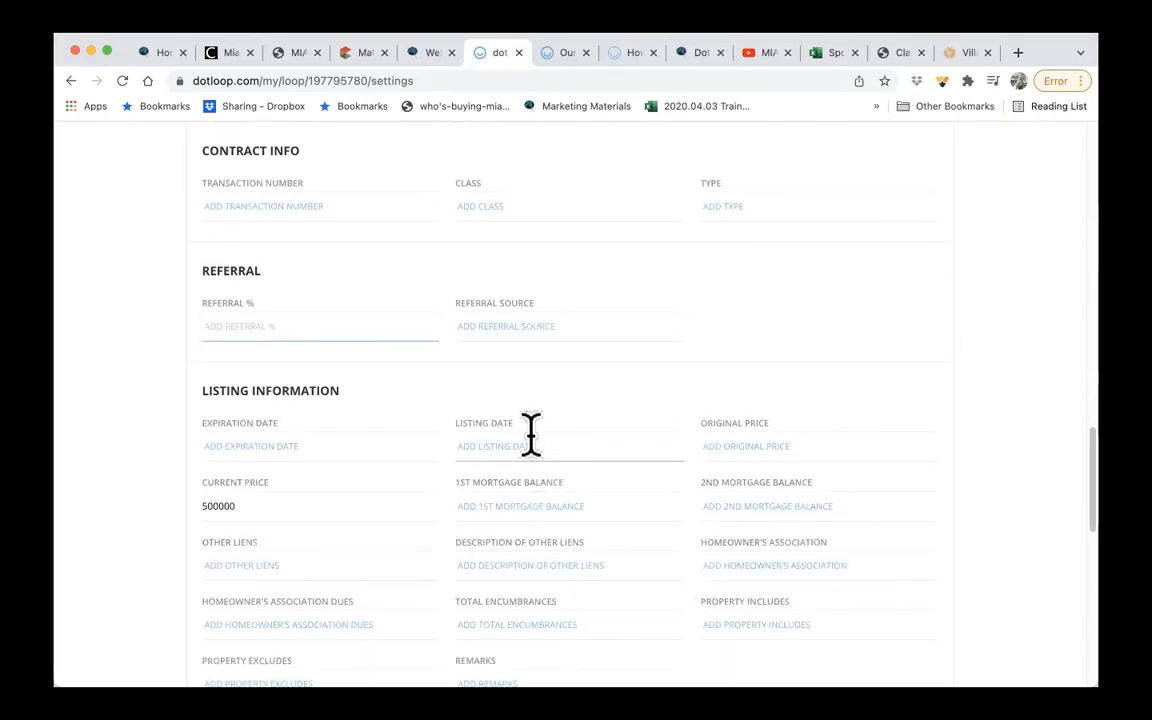
scroll(566, 324, "down", 5)
scroll(572, 345, "down", 4)
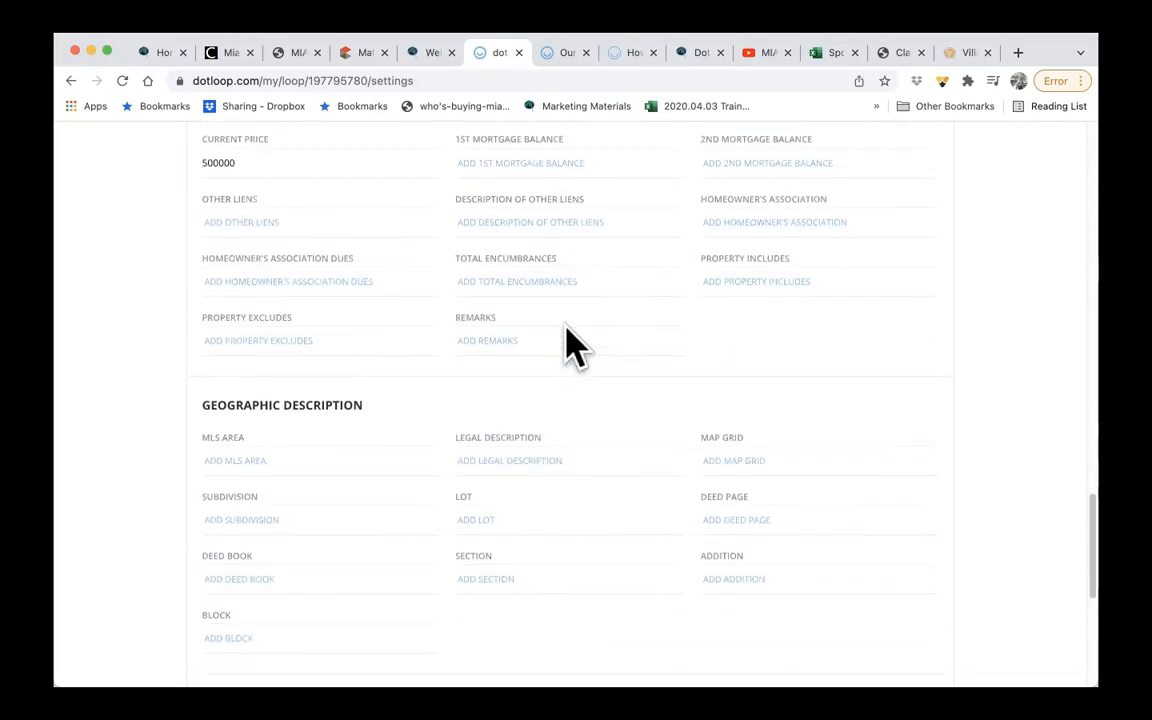
scroll(579, 530, "down", 9)
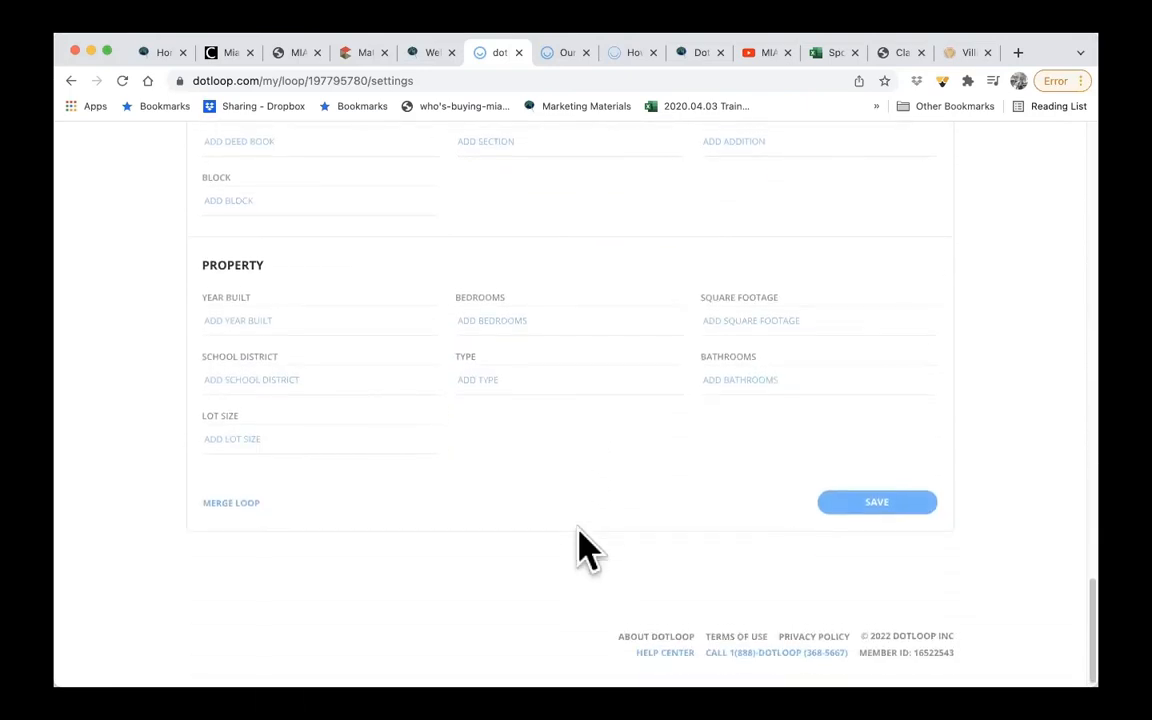
left_click(866, 502)
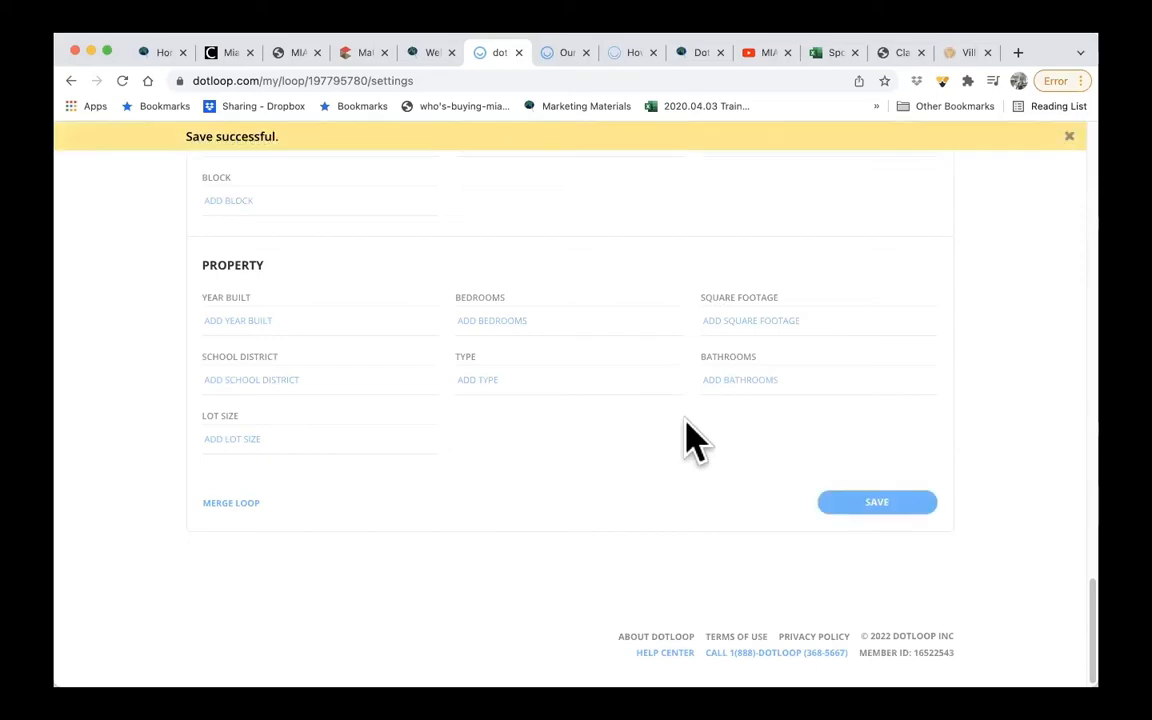
scroll(690, 440, "up", 20)
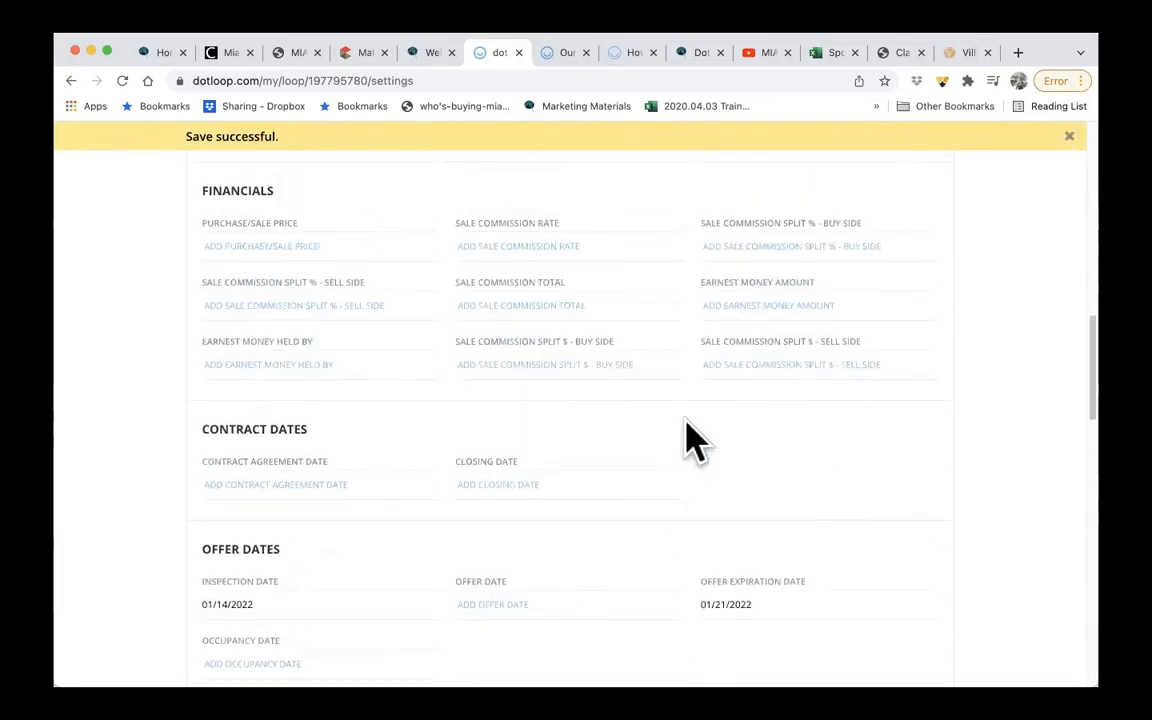
scroll(690, 440, "up", 5)
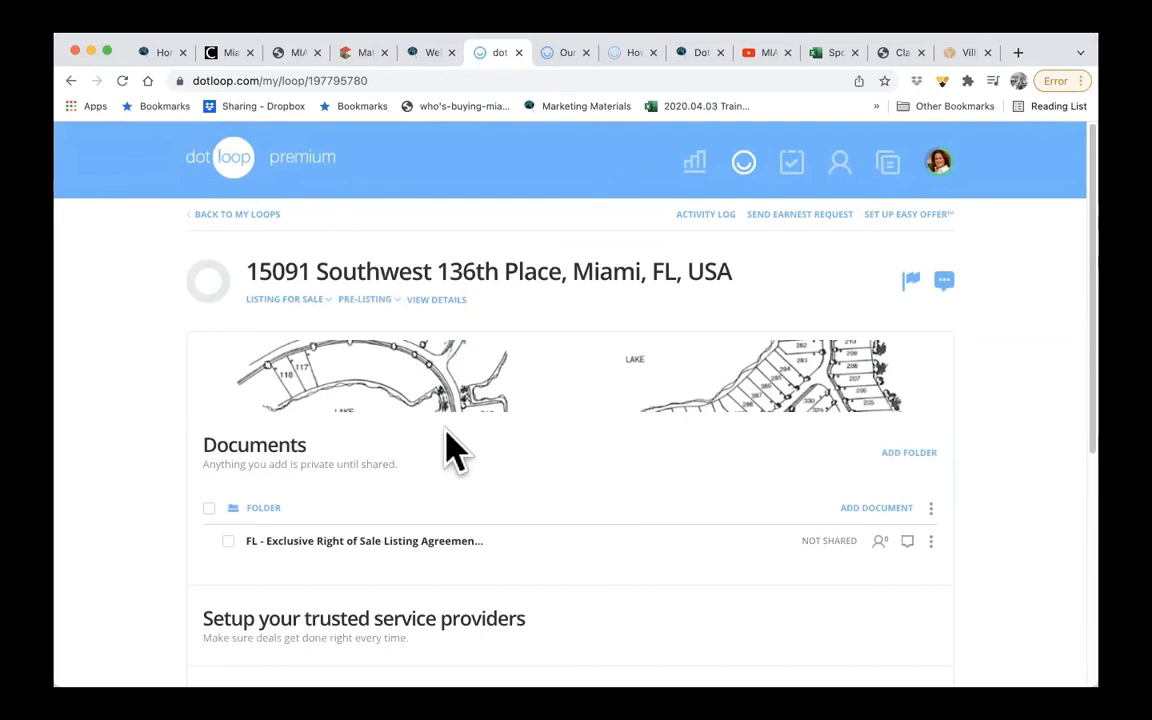
- Add a task named "inspection" to the My Tasks list and set its due date to This Week
scroll(452, 452, "down", 5)
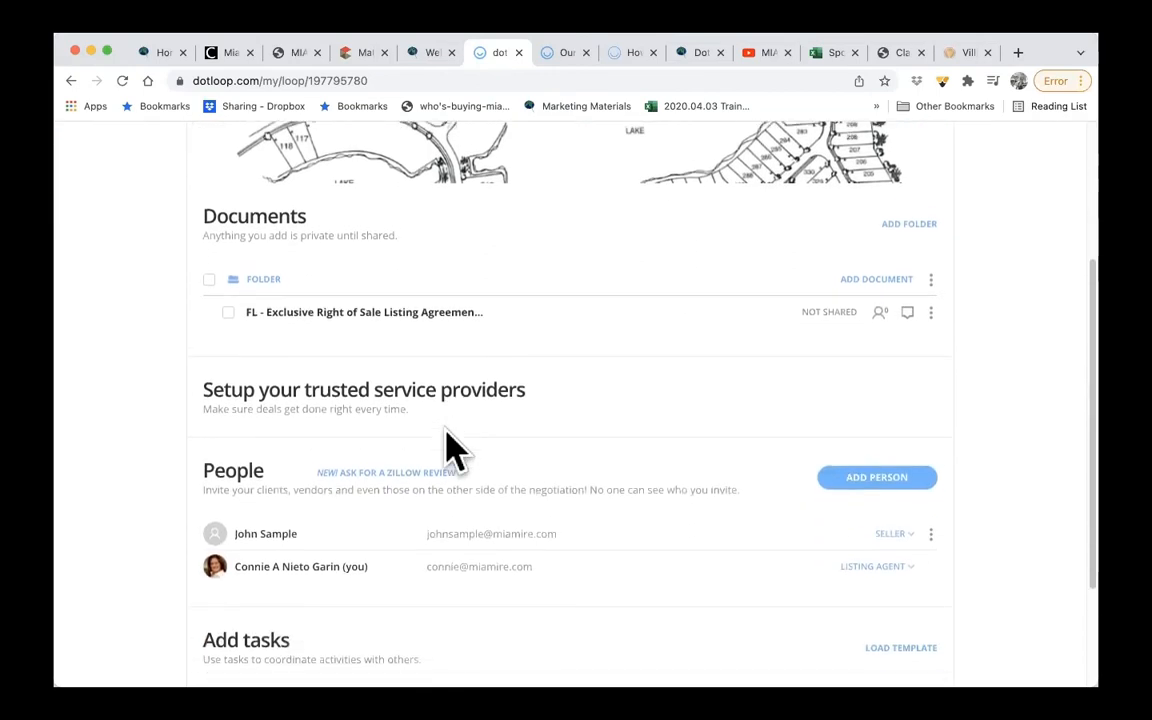
scroll(445, 565, "down", 3)
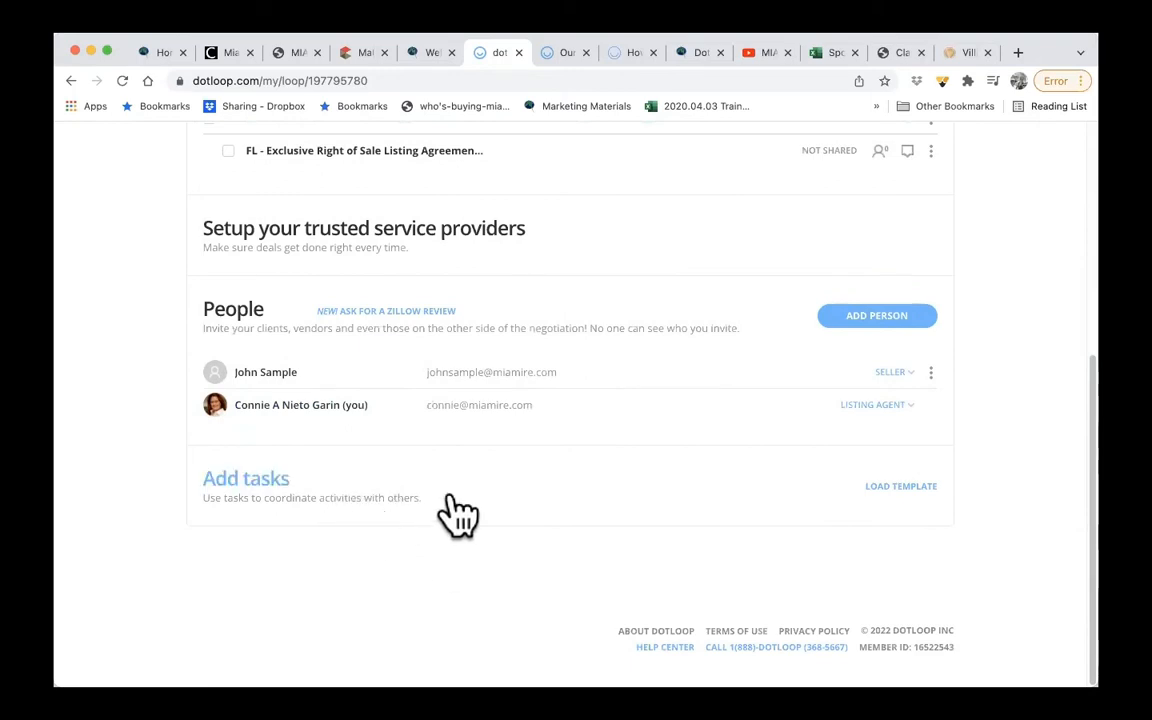
left_click(278, 482)
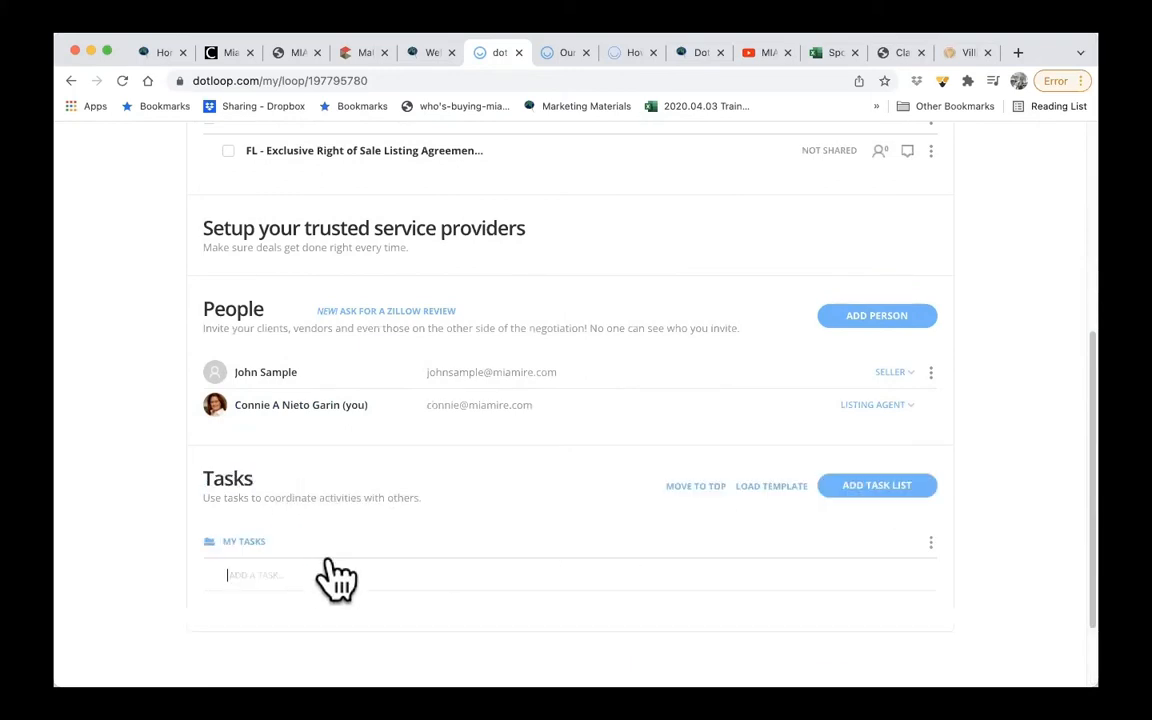
left_click(308, 578)
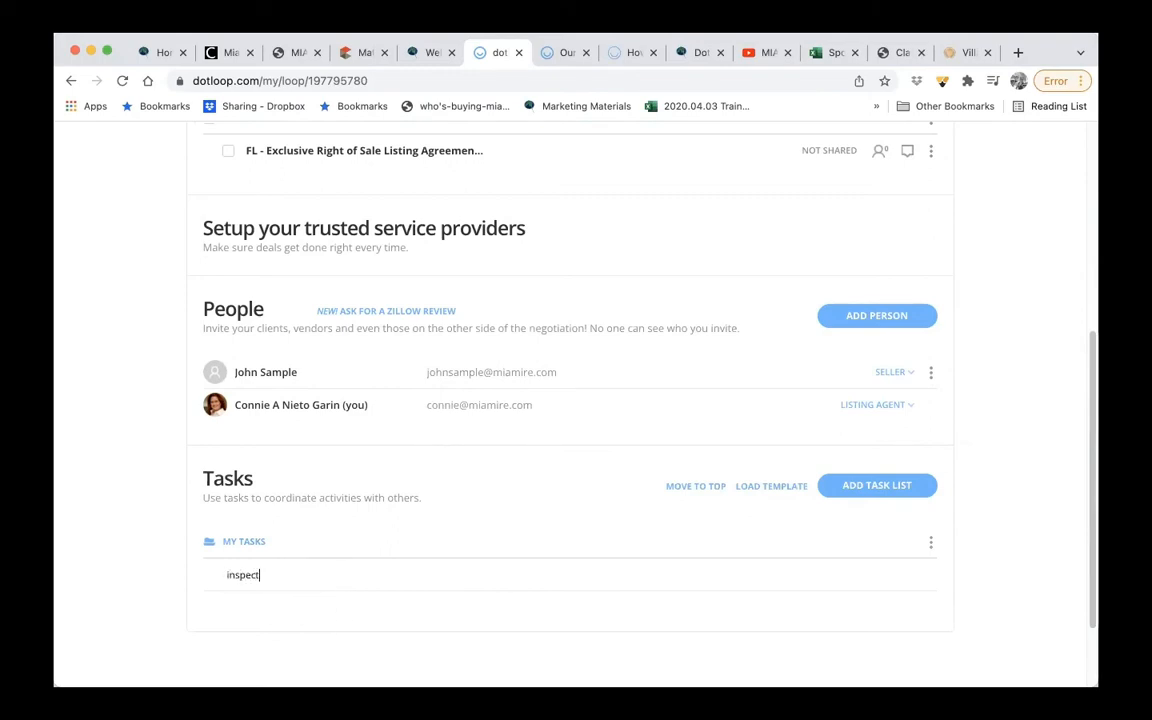
key("Return")
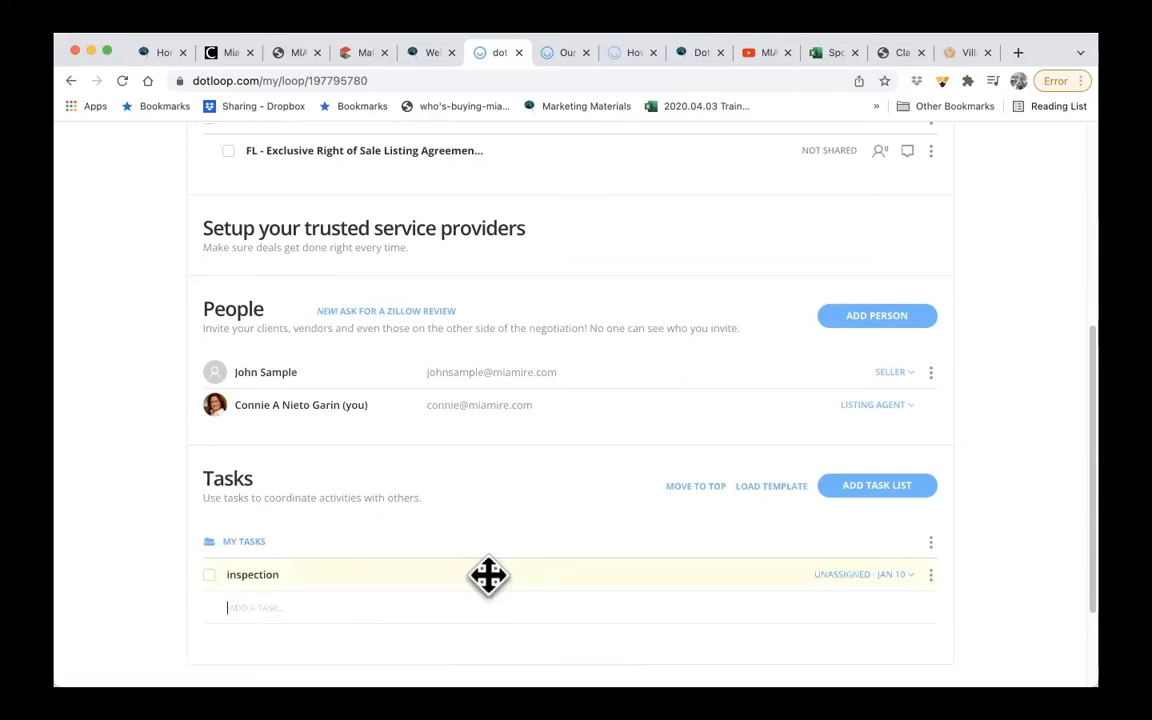
left_click(889, 575)
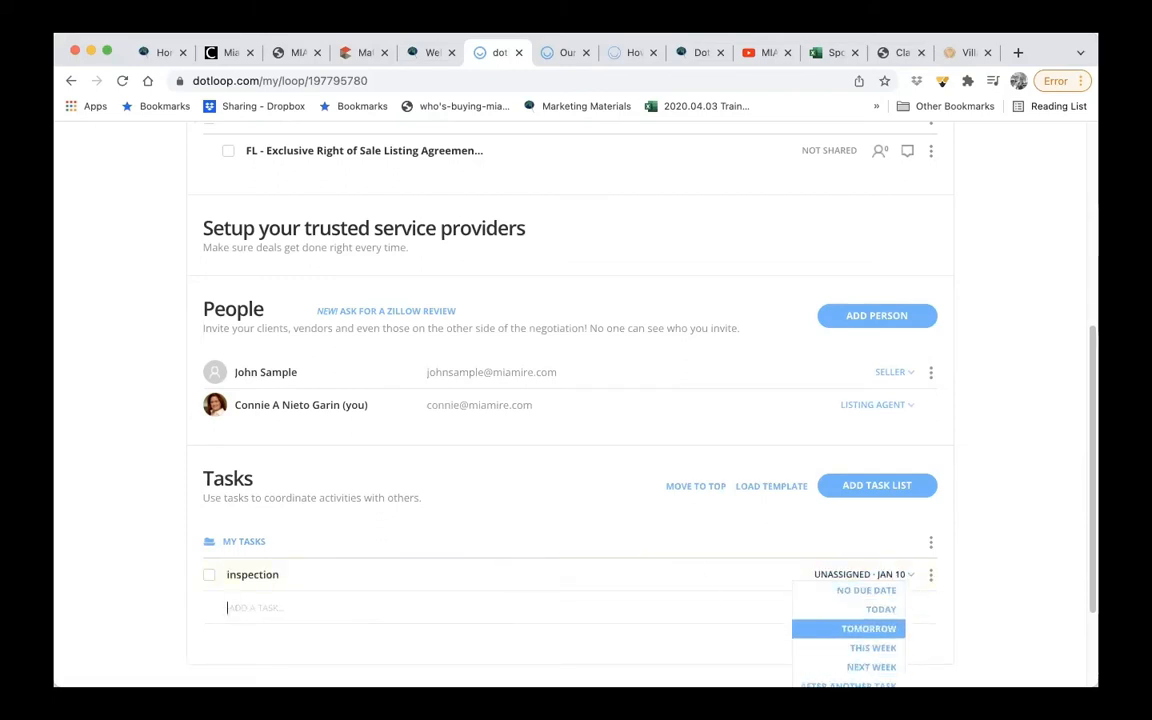
left_click(872, 647)
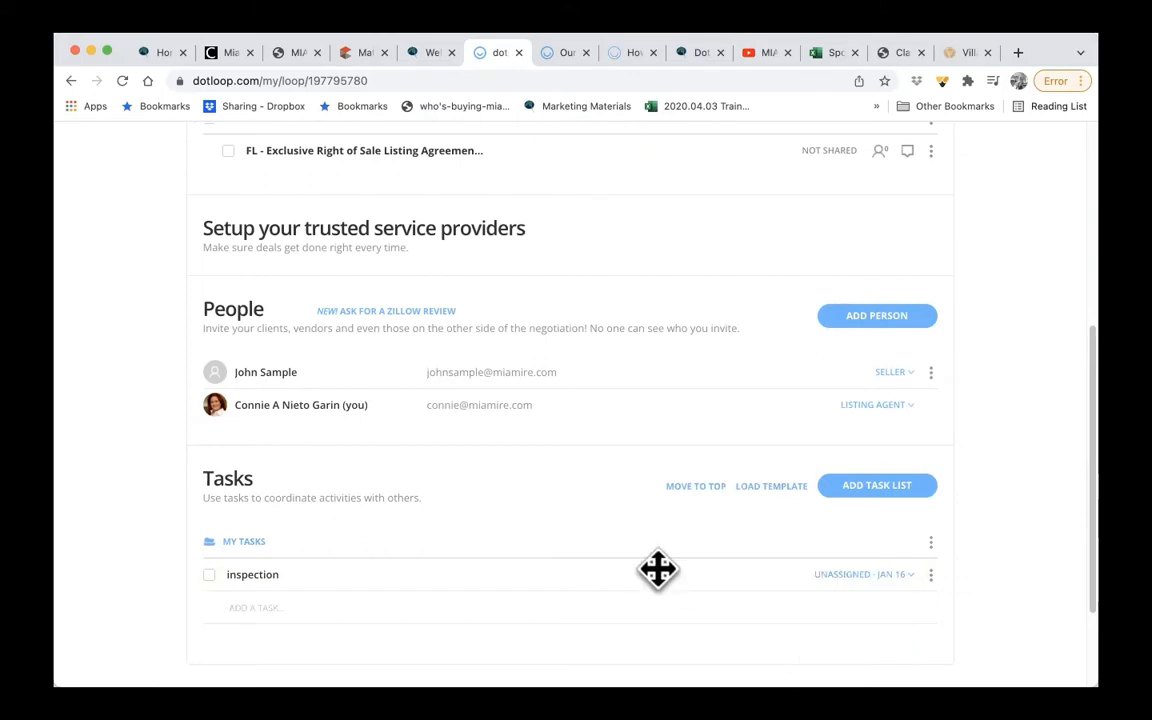
- Open the FL - Exclusive Right of Sale Listing Agreement (FAR ERS-18tb) from the loop's Documents folder
scroll(657, 567, "down", 3)
scroll(657, 567, "up", 5)
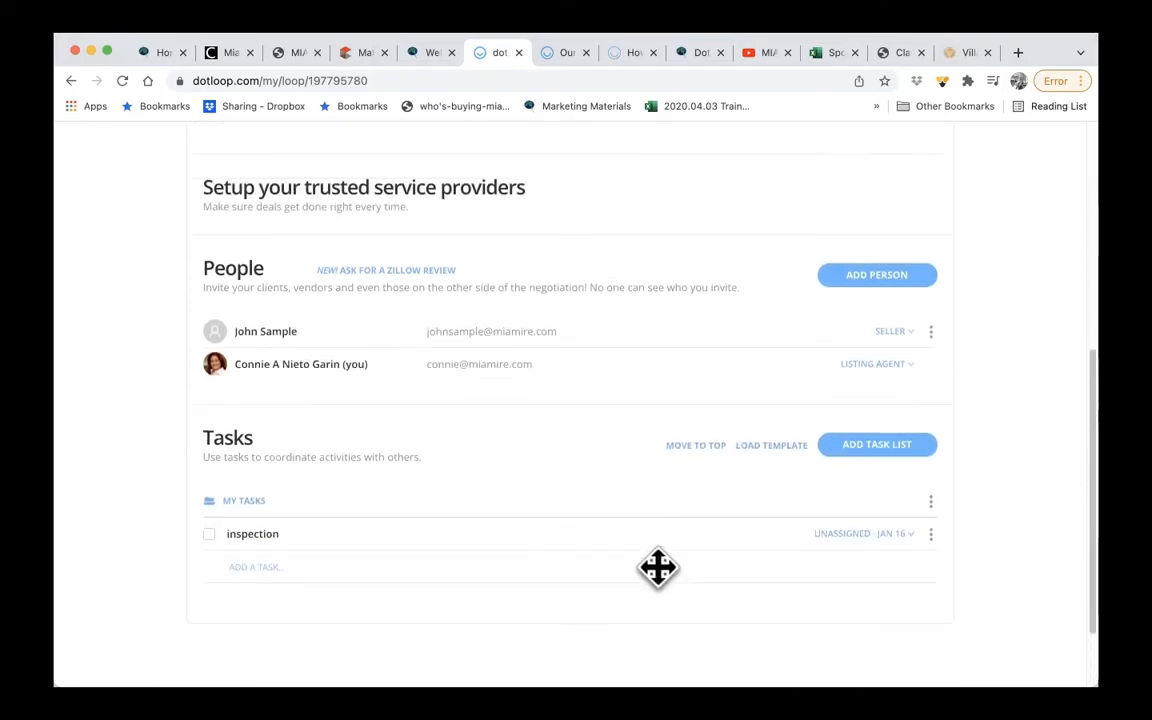
scroll(660, 585, "up", 2)
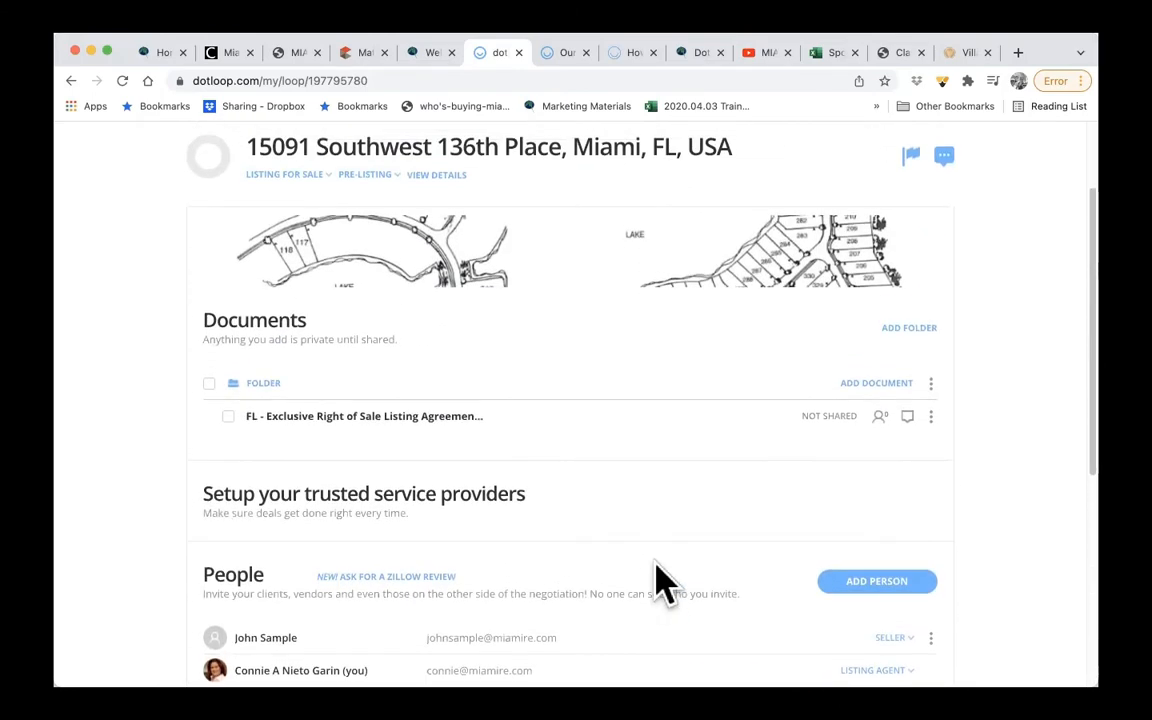
scroll(437, 437, "up", 2)
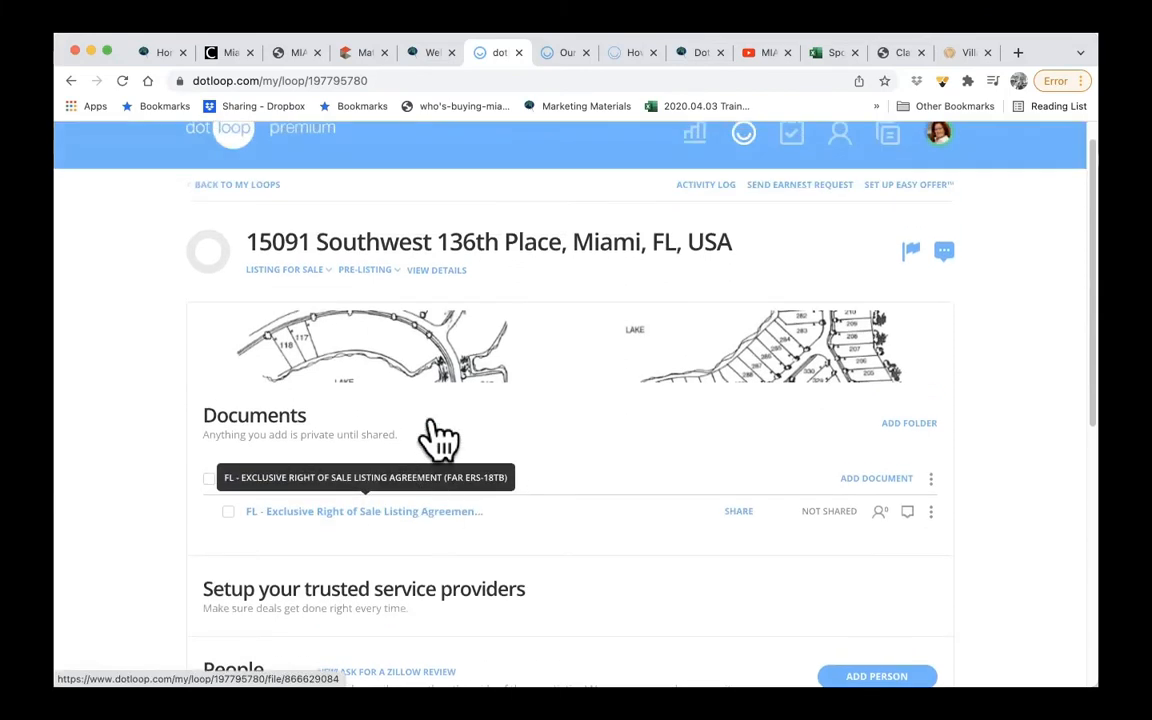
left_click(425, 512)
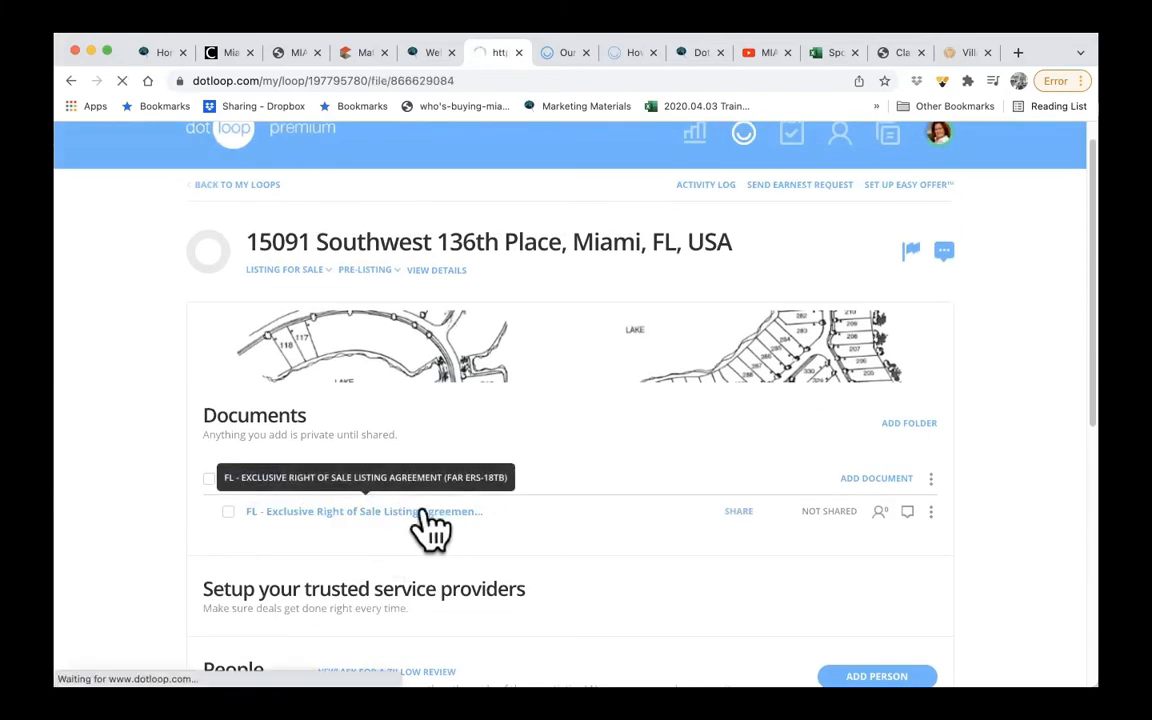
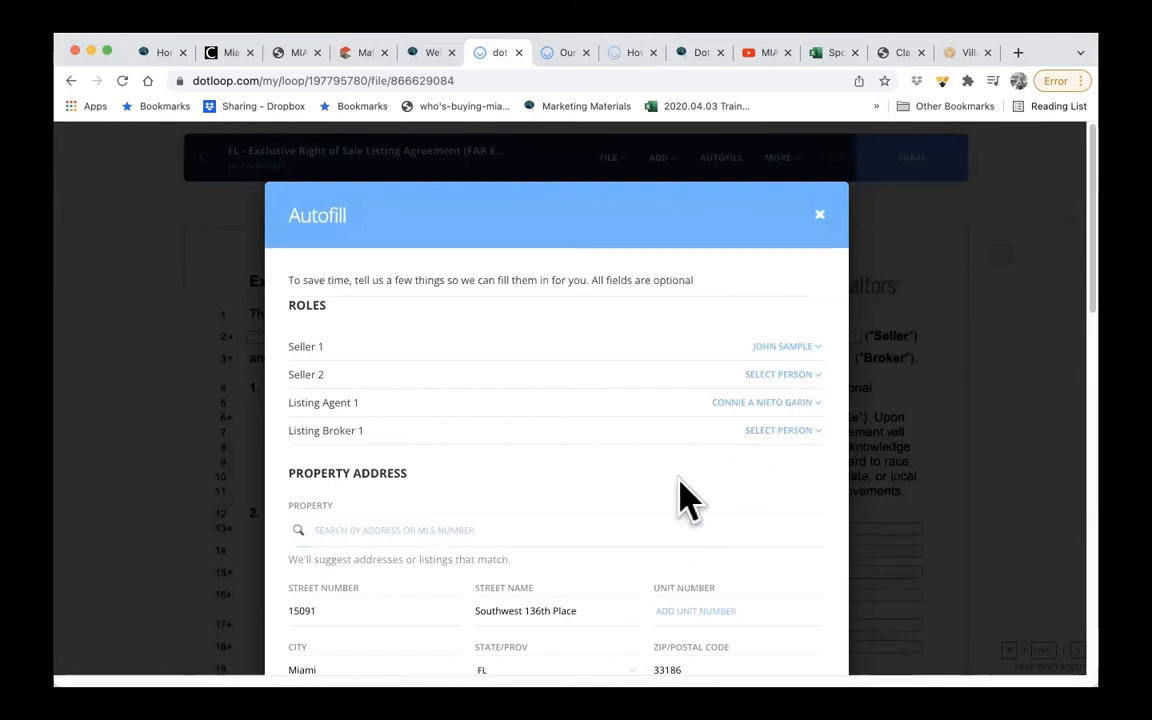
- Autofill the listing agreement with the assigned roles, property address and listing agent and seller details from the loop
scroll(689, 501, "down", 3)
scroll(685, 495, "down", 4)
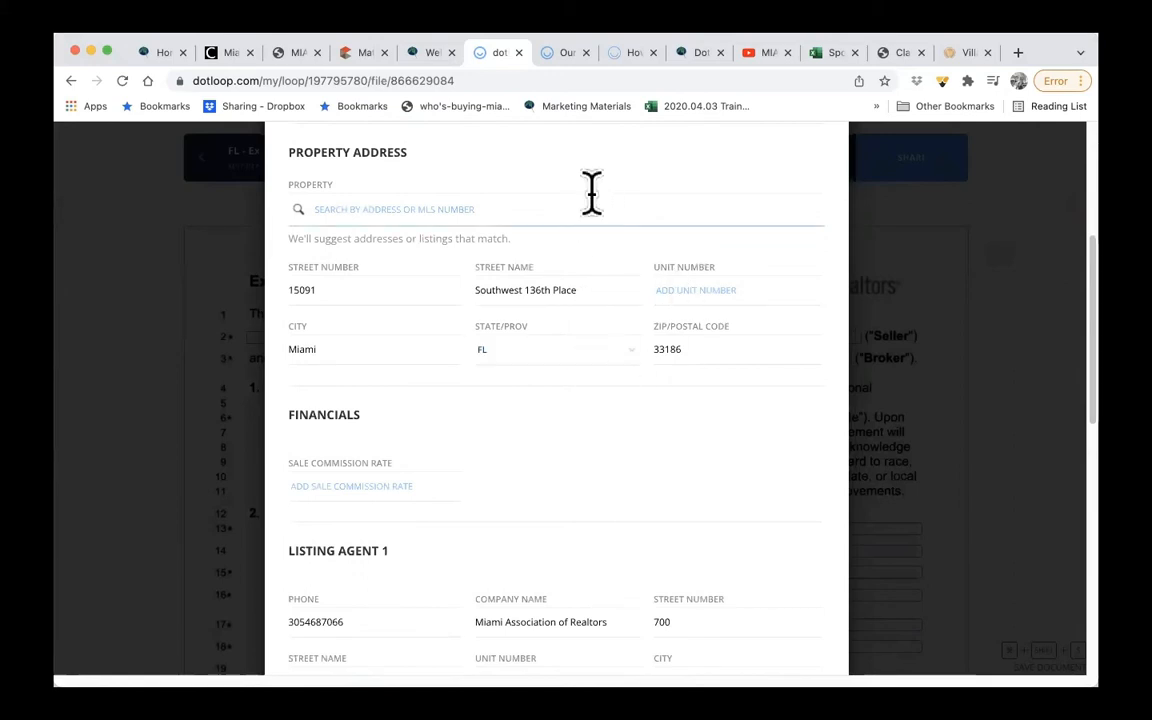
scroll(558, 555, "down", 8)
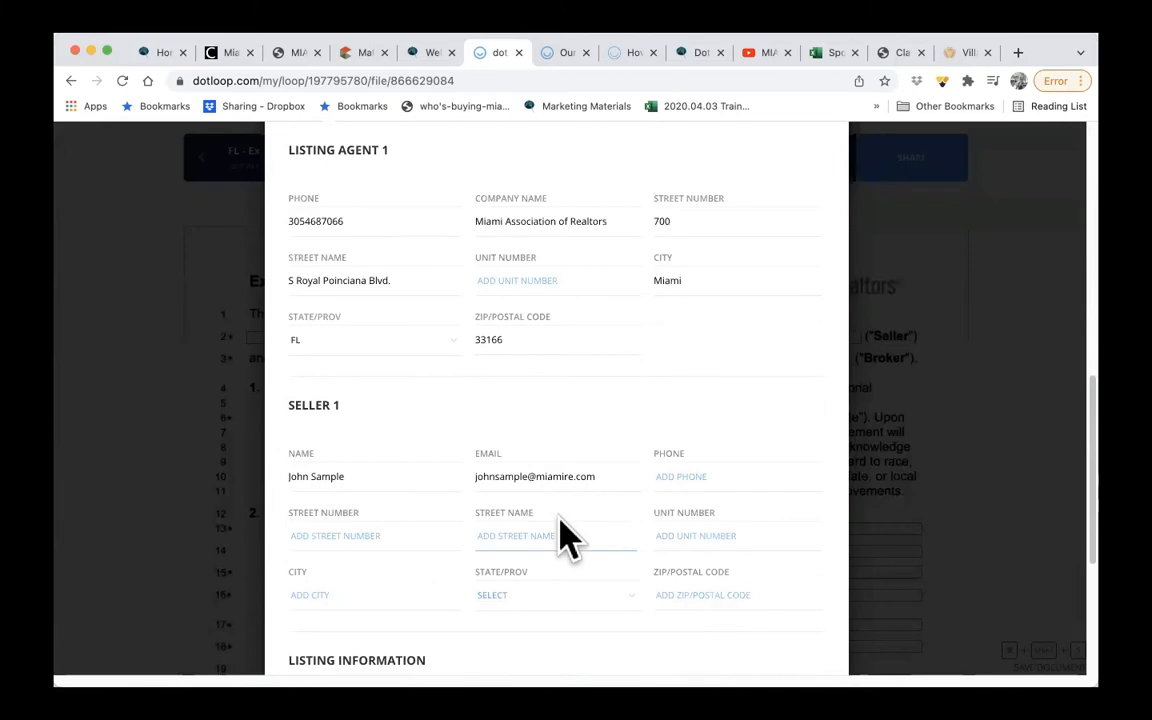
scroll(557, 520, "down", 2)
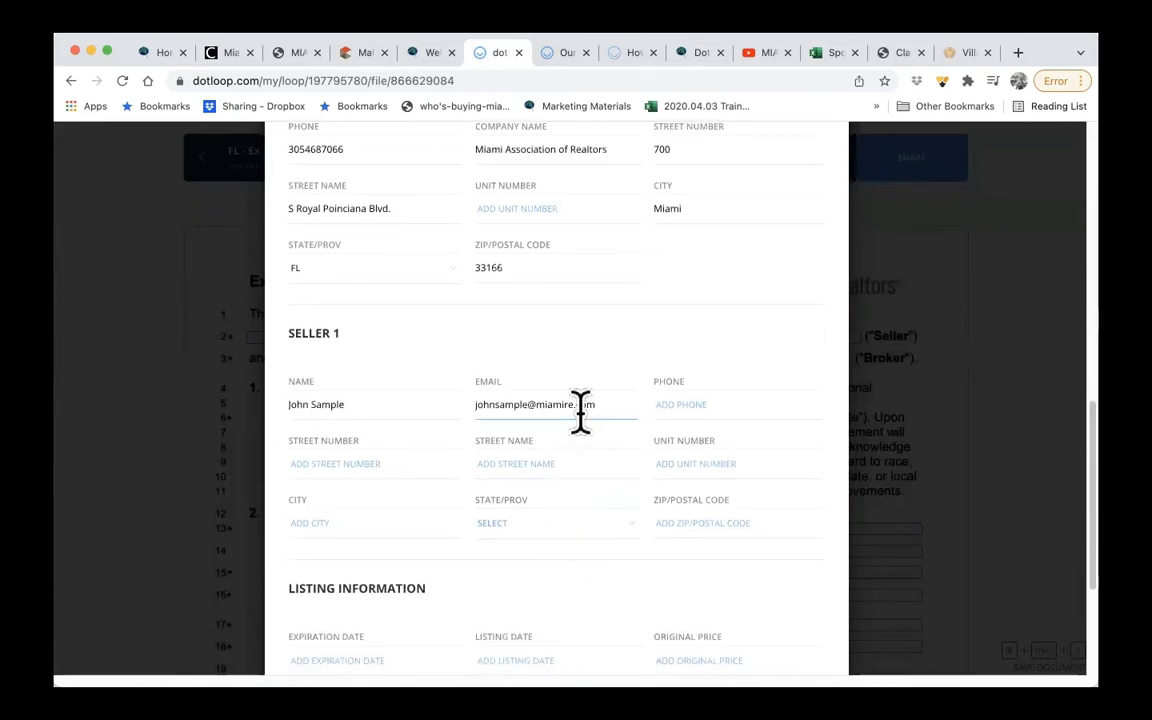
scroll(645, 525, "down", 5)
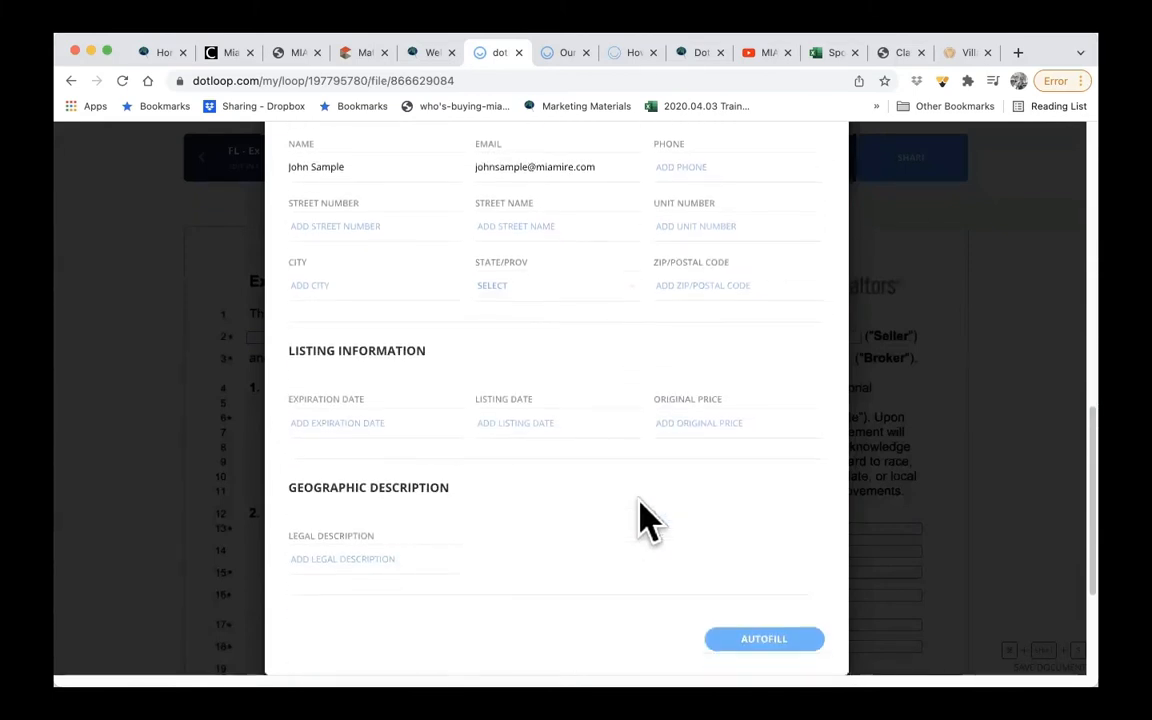
left_click(764, 638)
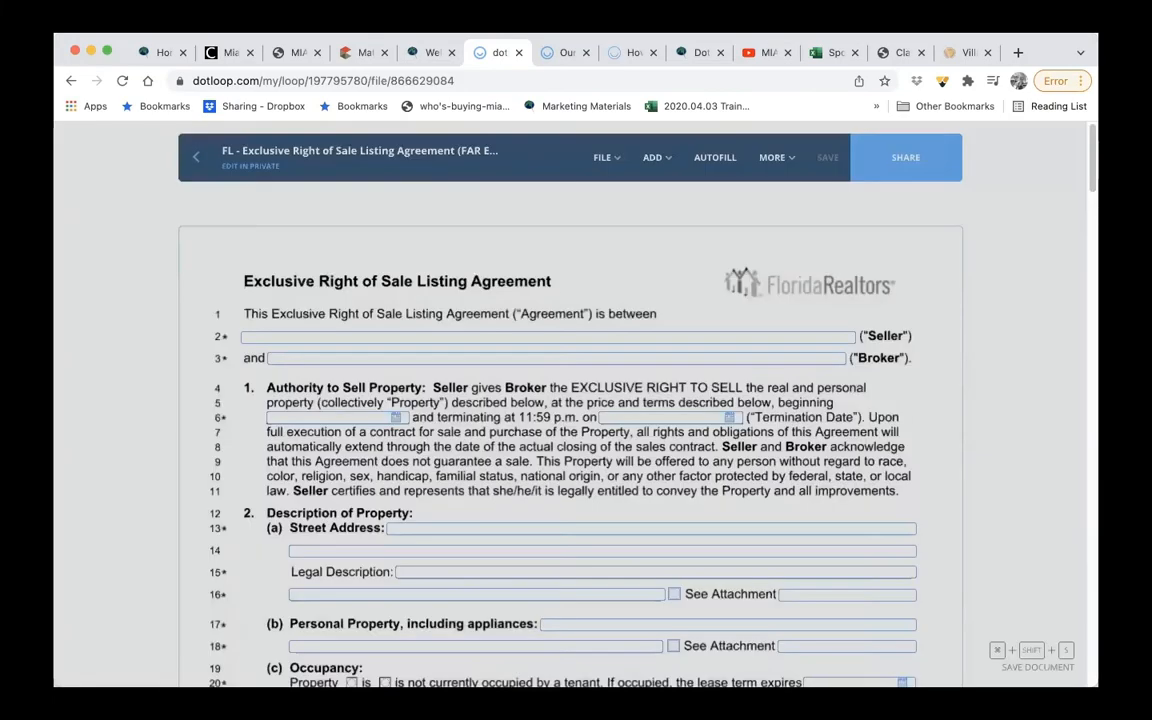
- Review the autofilled first page of the listing agreement, save it and share it with the seller with Can Sign permission
scroll(757, 514, "down", 2)
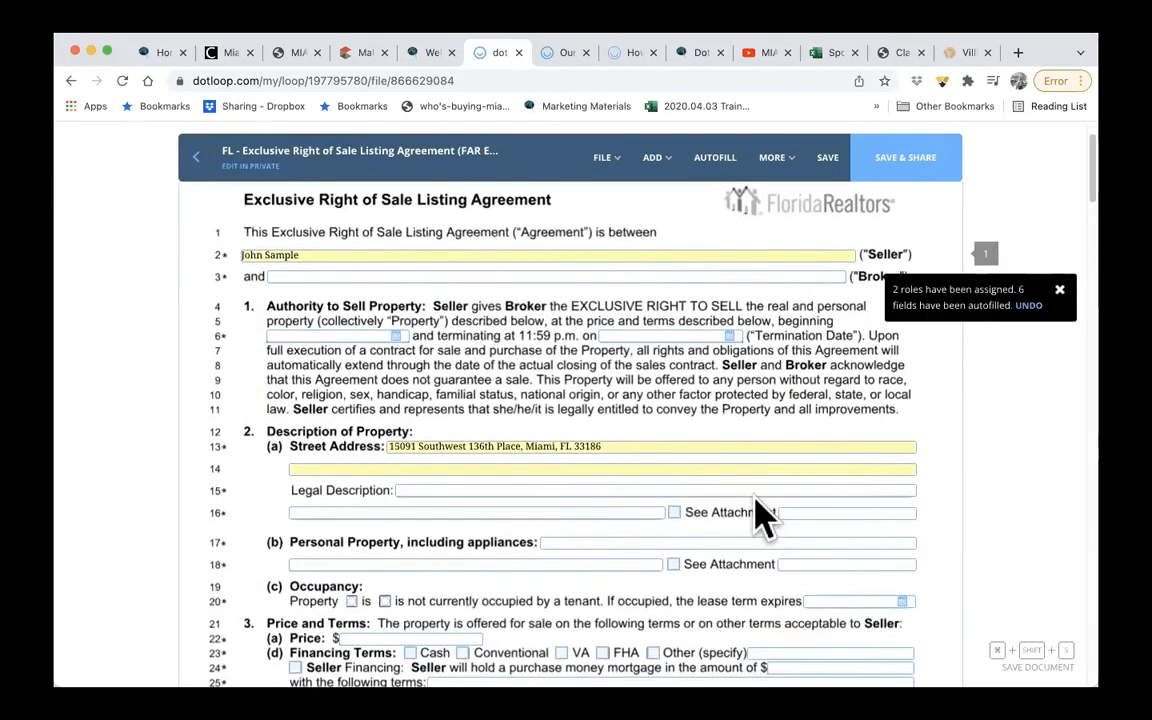
scroll(757, 514, "down", 3)
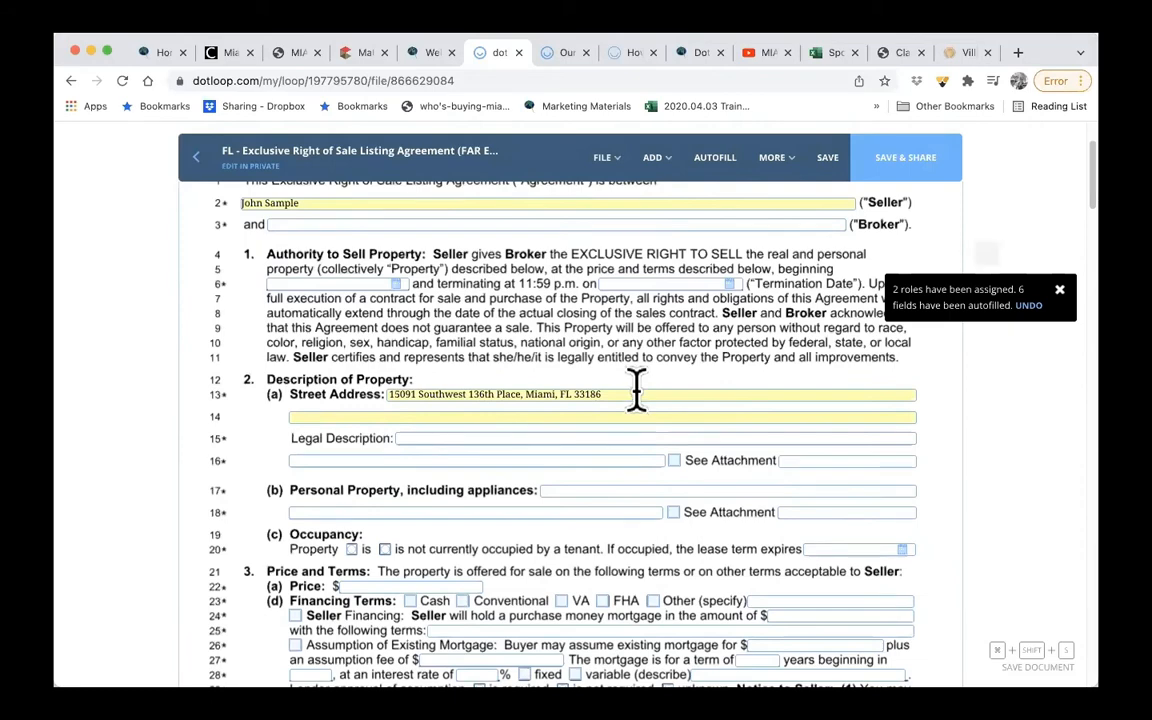
scroll(636, 388, "down", 6)
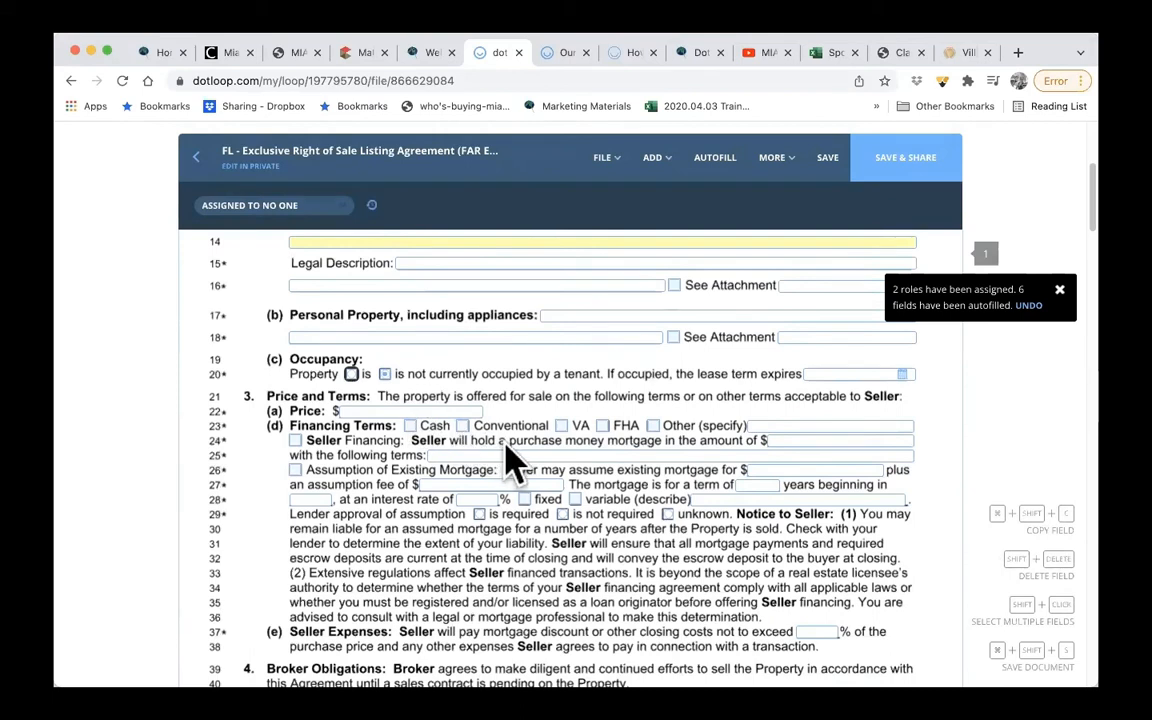
left_click(780, 176)
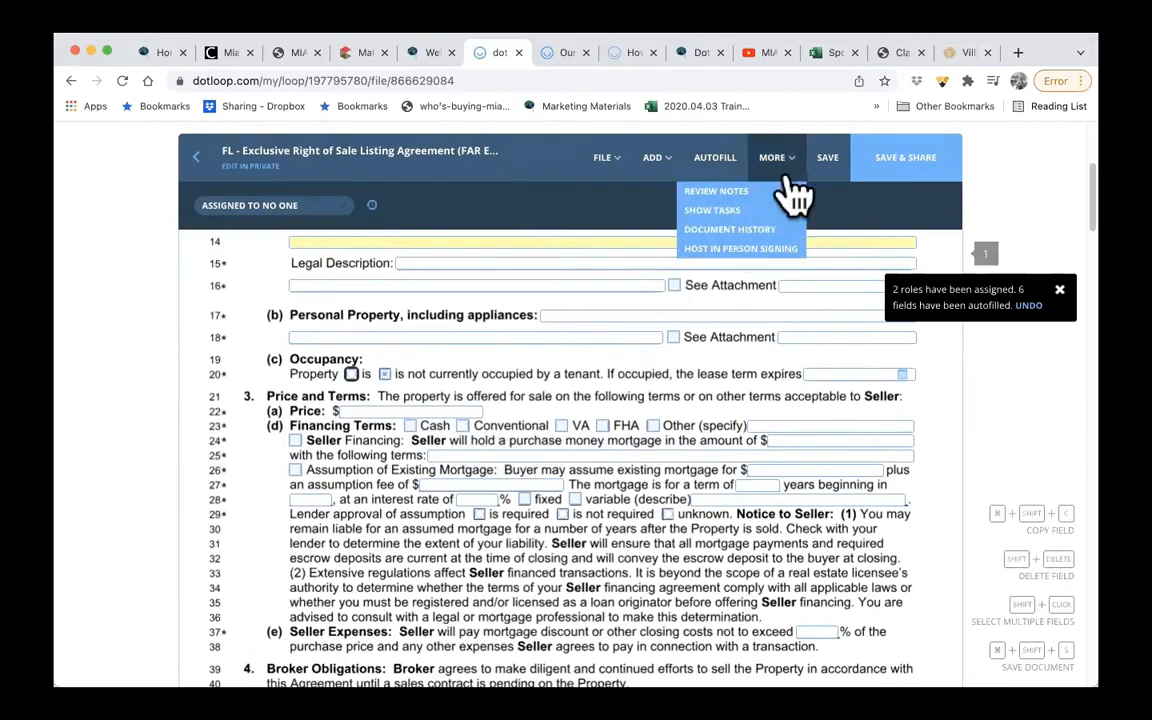
left_click(660, 172)
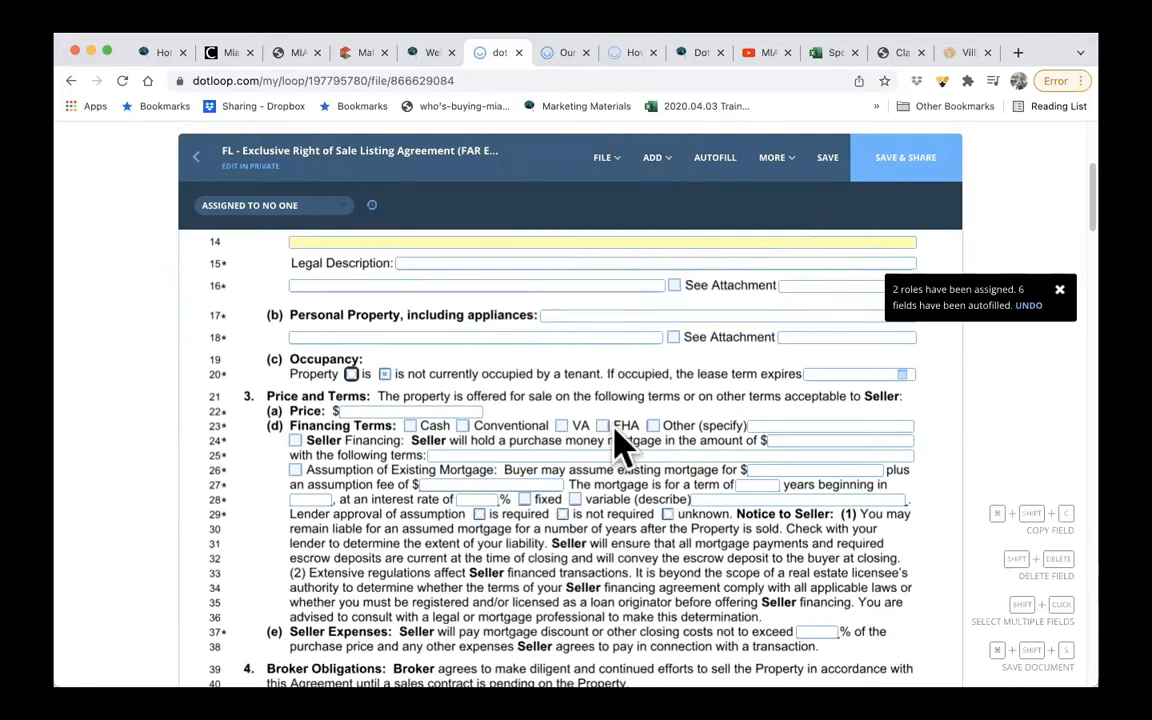
scroll(620, 440, "down", 5)
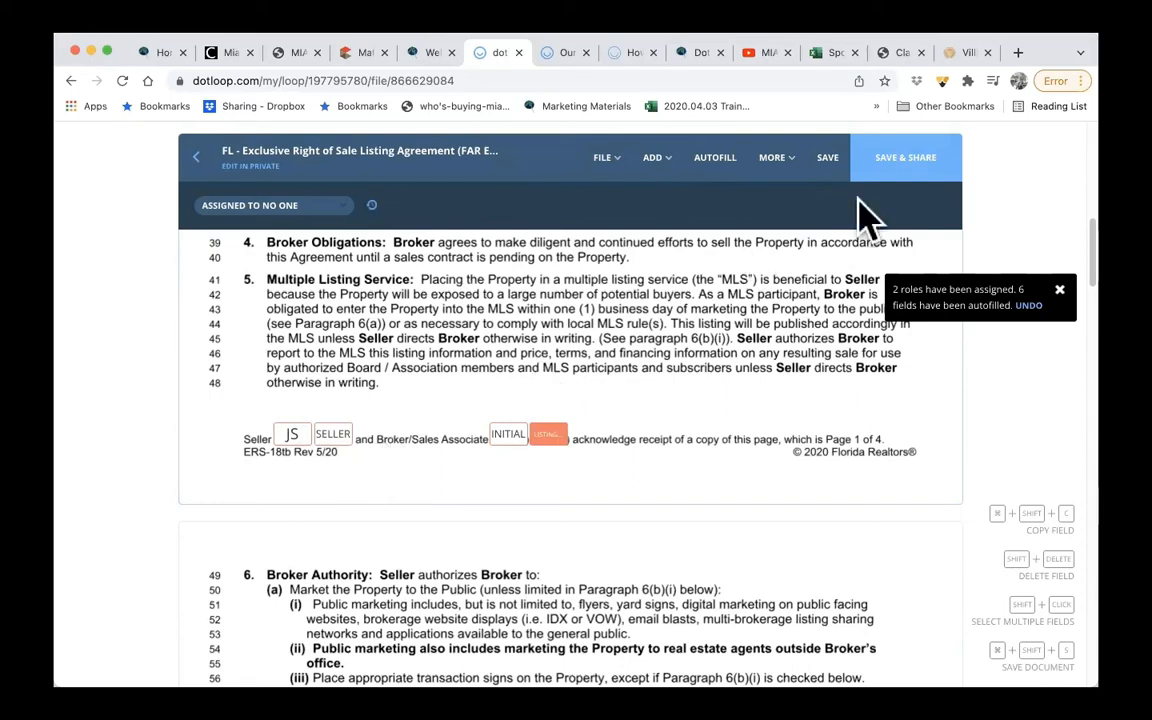
left_click(895, 175)
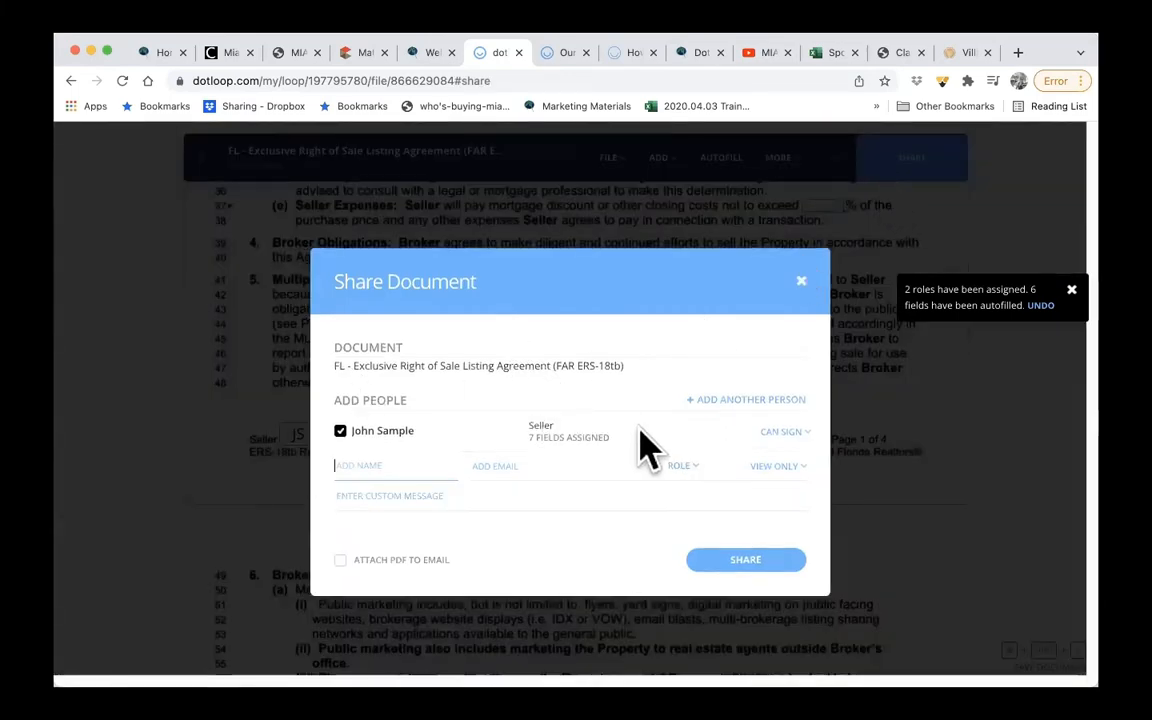
left_click(762, 566)
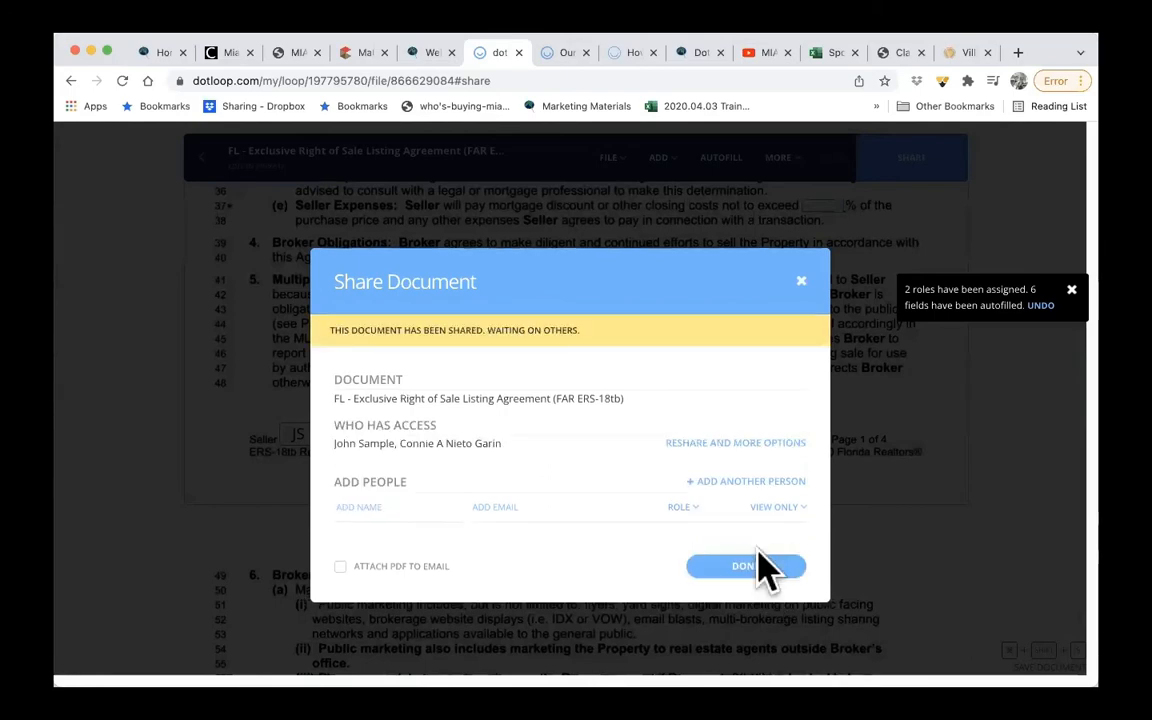
left_click(800, 283)
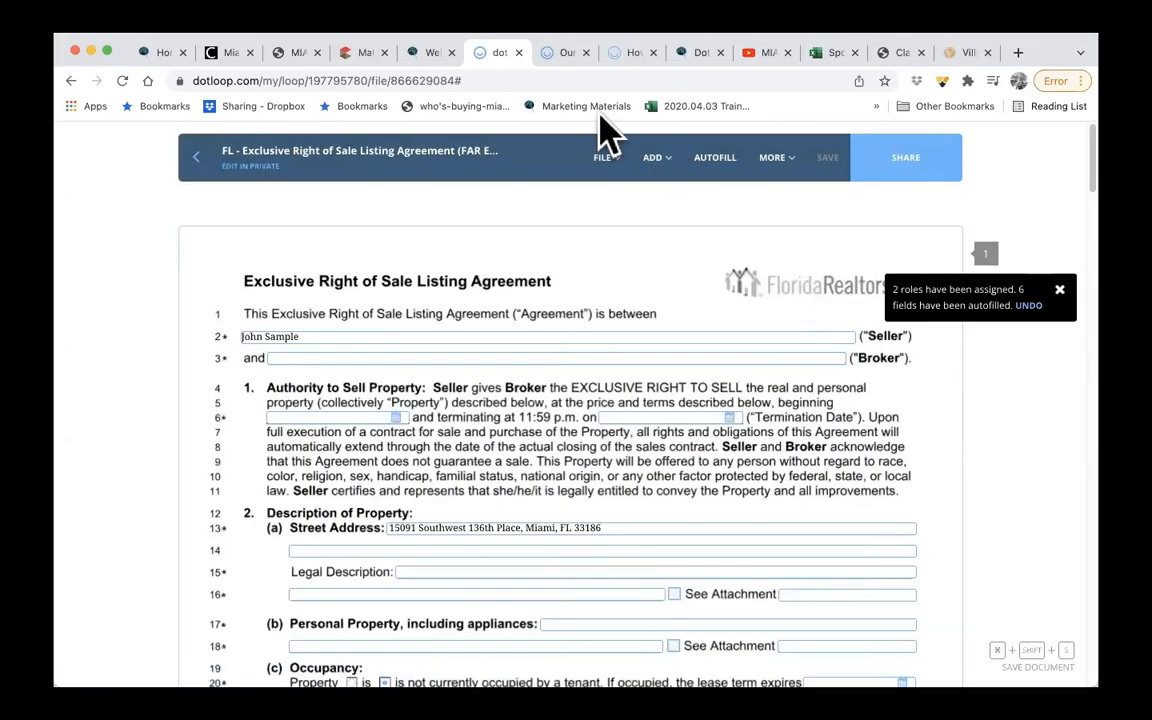
- Switch to Matrix and create a dotloop loop from listing ML# A11124867, keeping the prefilled property address as its name
left_click(358, 58)
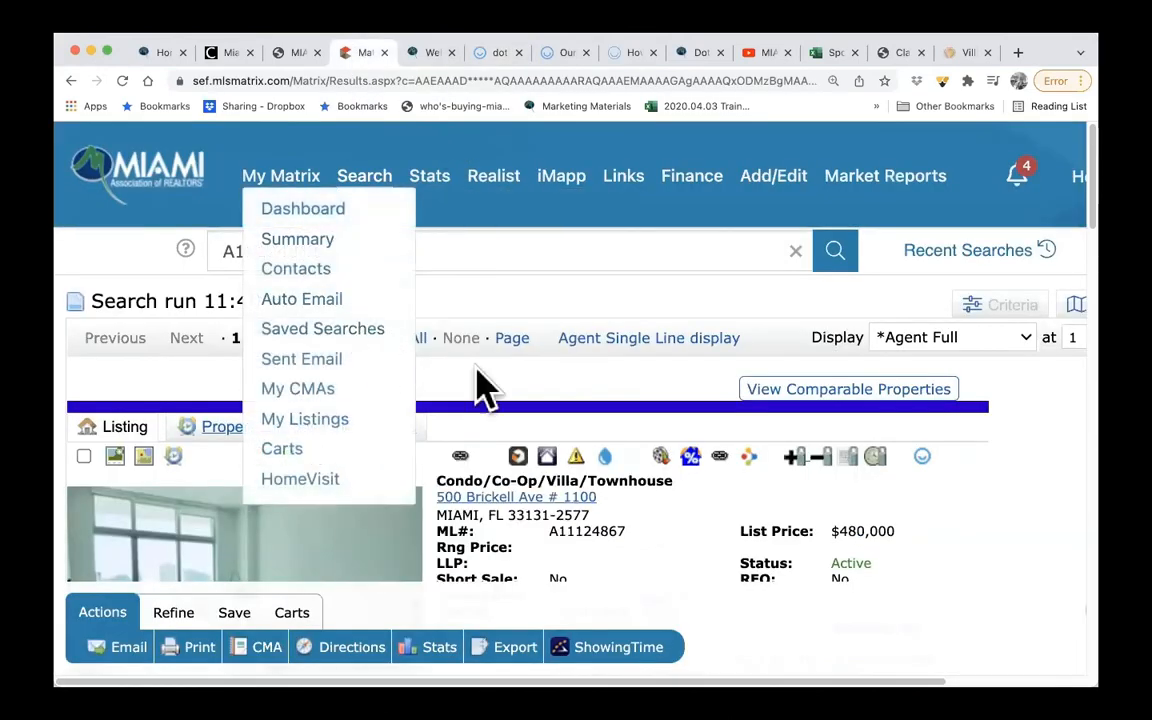
scroll(509, 391, "down", 5)
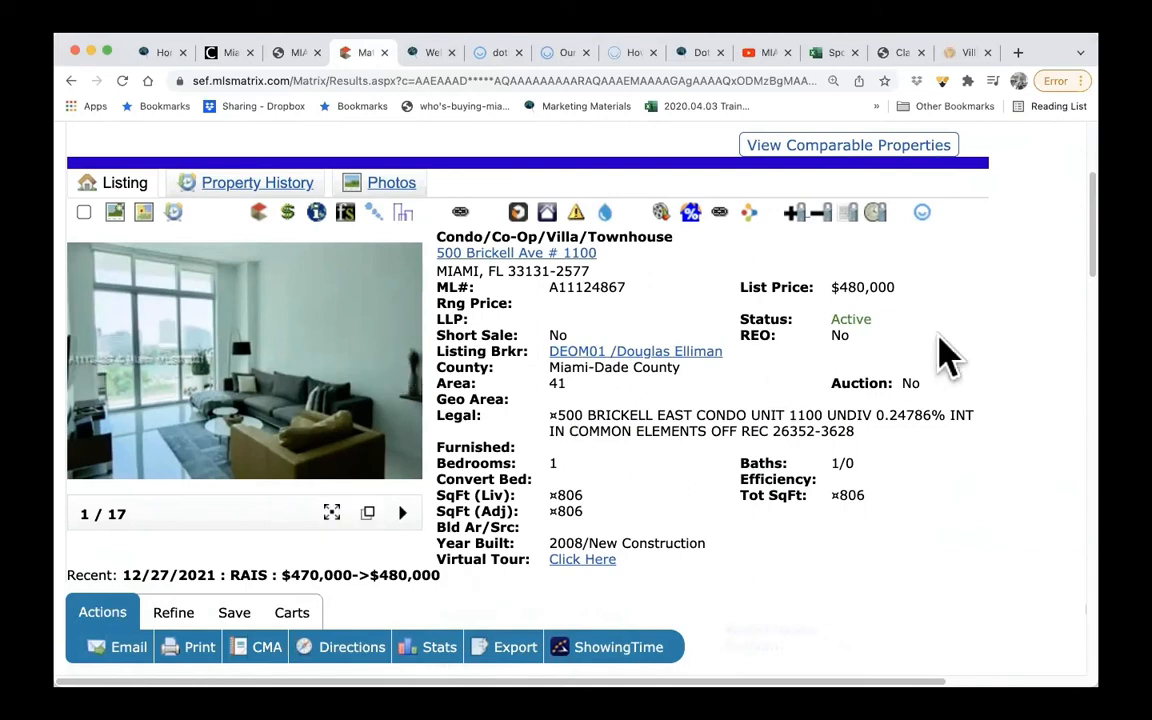
left_click(922, 213)
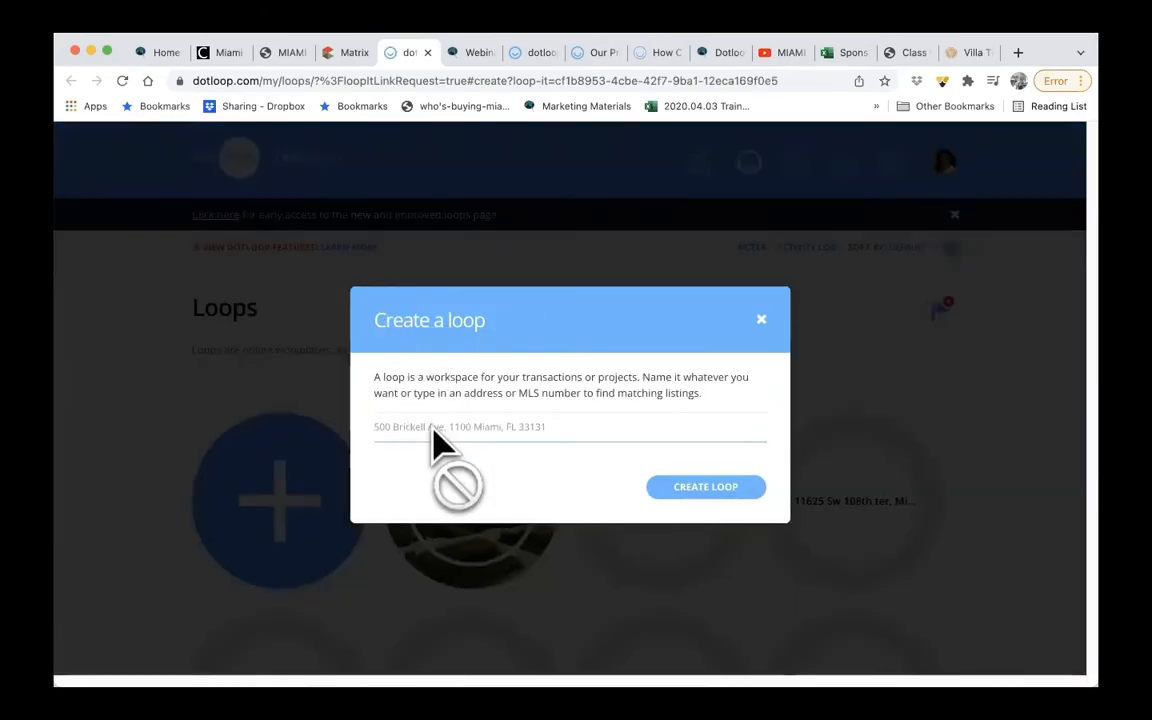
left_click(722, 500)
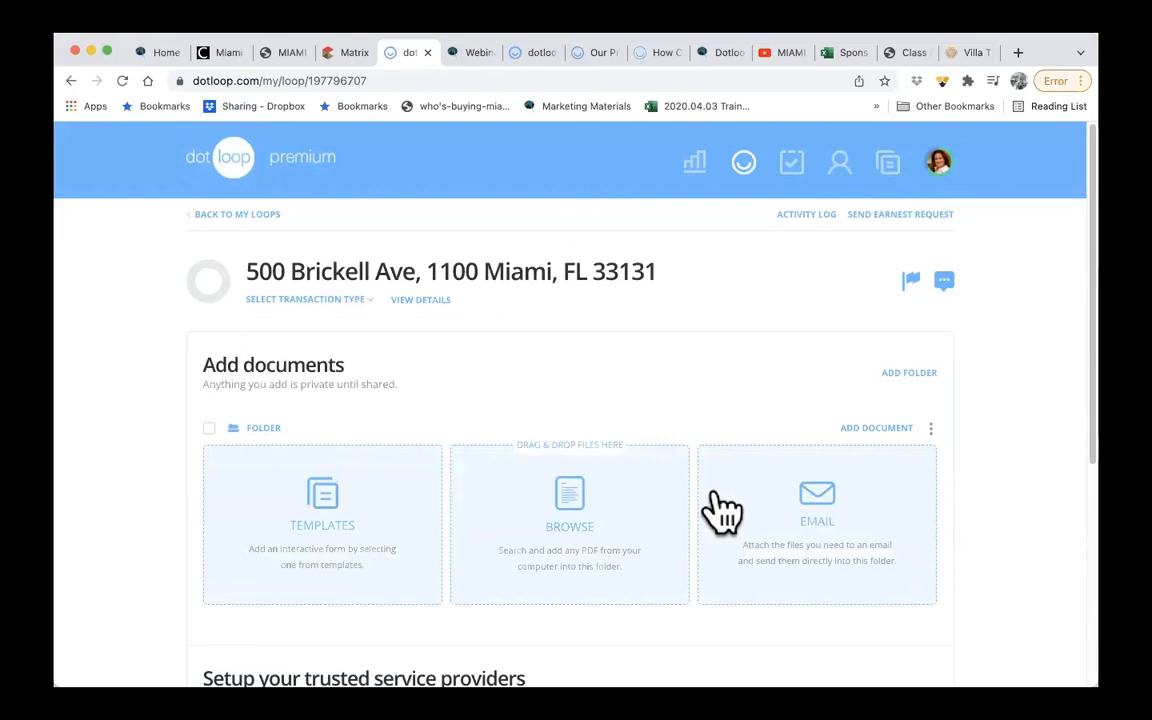
- Open the new loop's details and set the transaction type to Purchase and the loop status to Pre-Offer
scroll(722, 510, "down", 5)
scroll(722, 510, "up", 2)
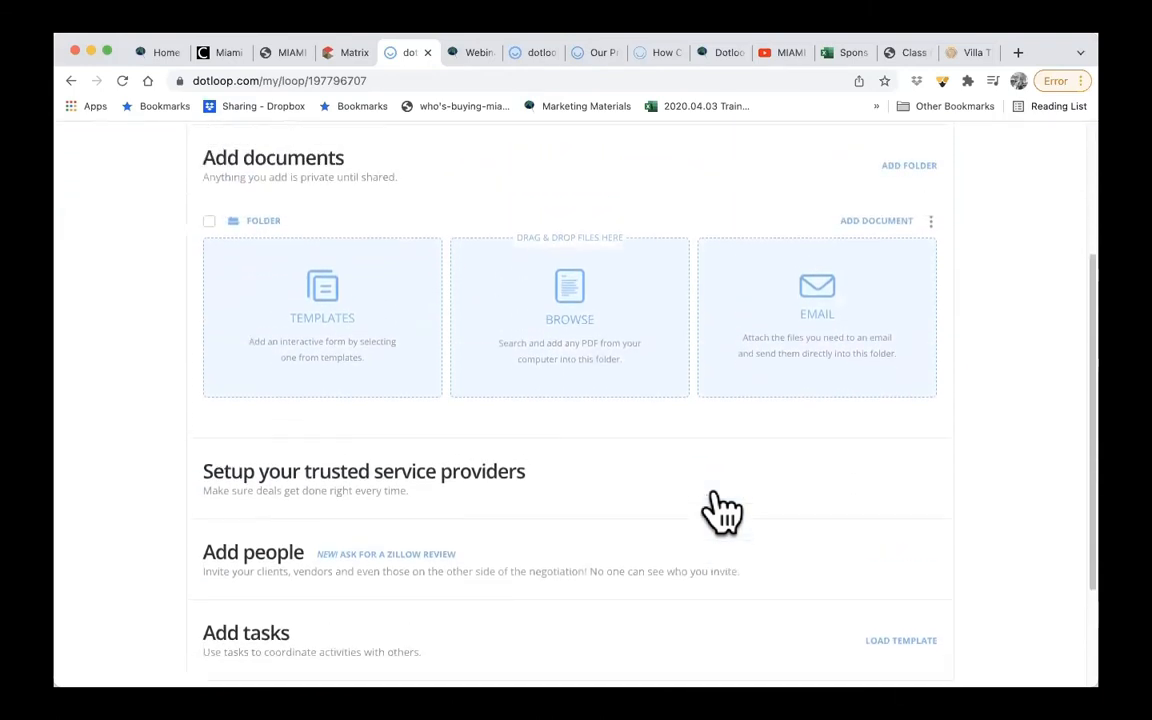
scroll(722, 510, "up", 3)
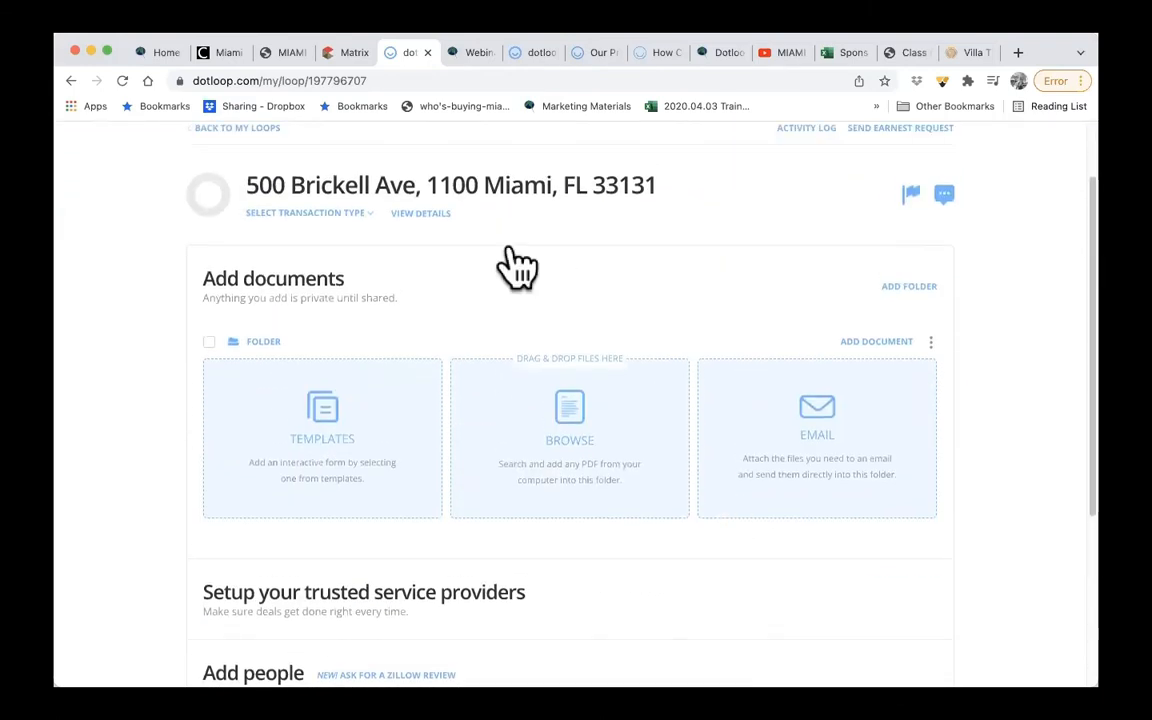
scroll(406, 275, "up", 1)
left_click(420, 266)
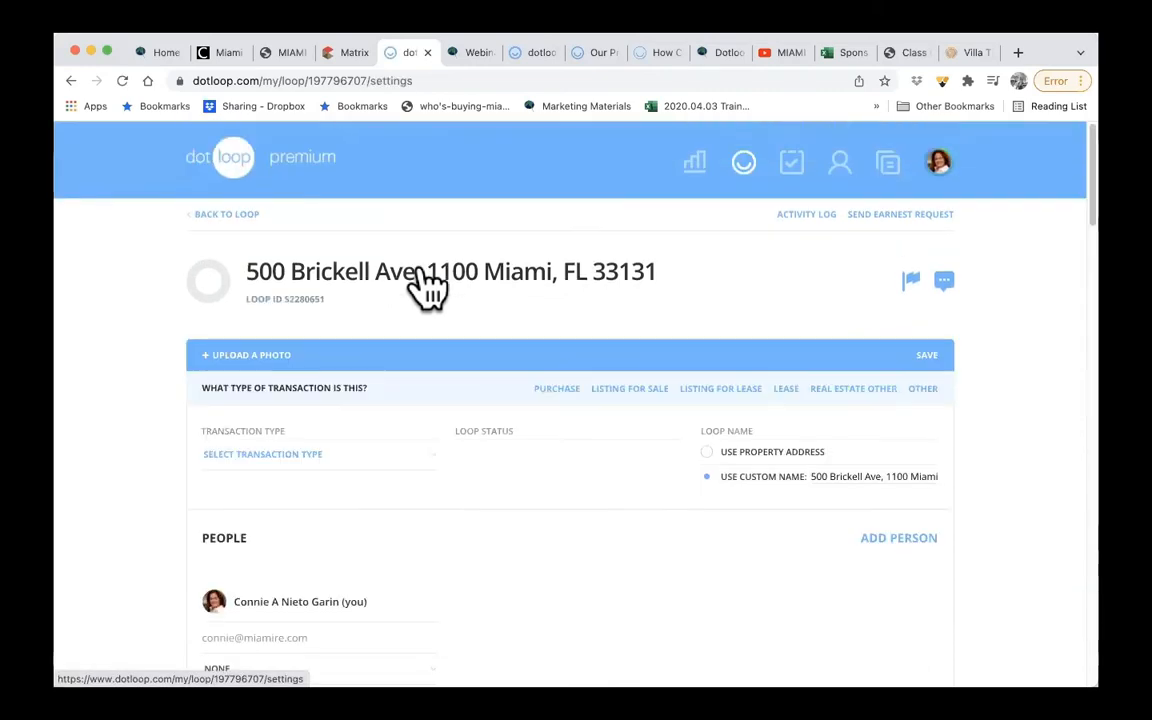
scroll(428, 288, "down", 3)
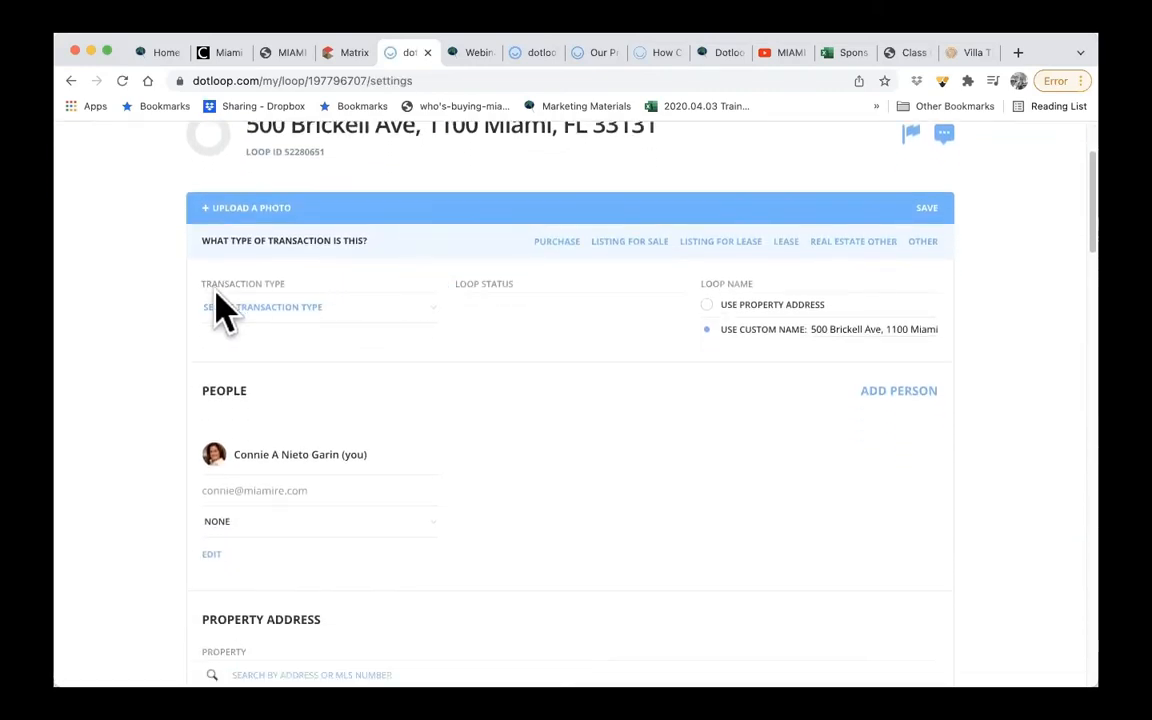
left_click(290, 307)
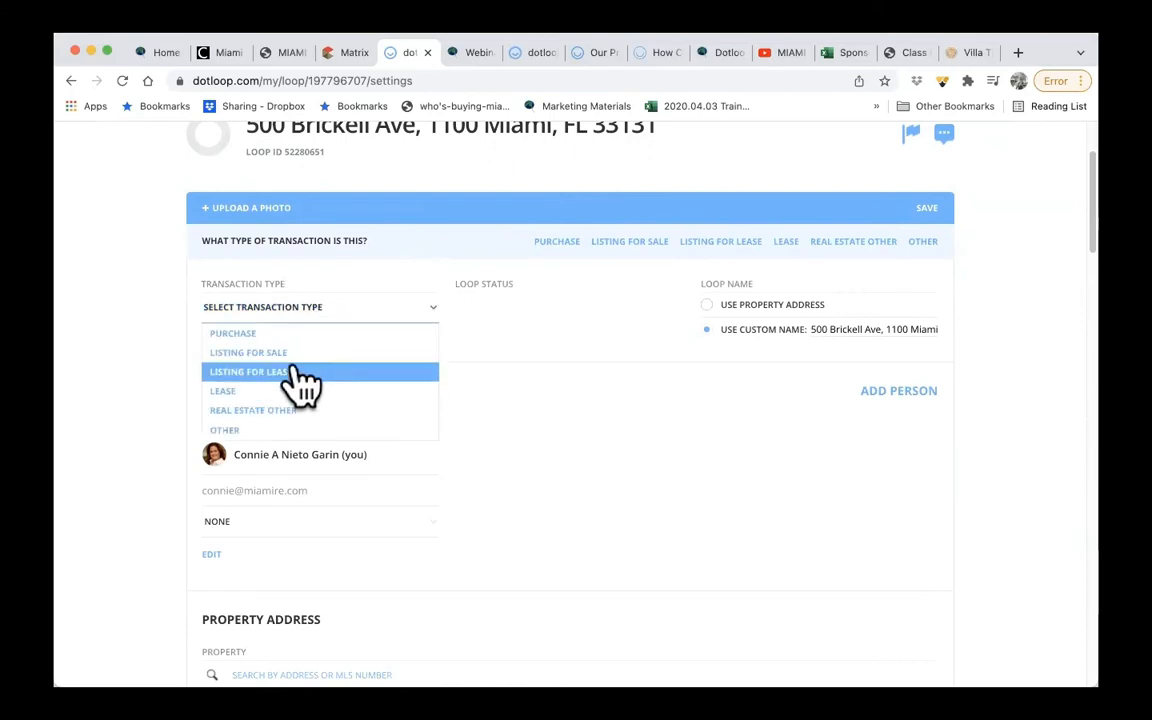
left_click(290, 331)
scroll(655, 347, "up", 1)
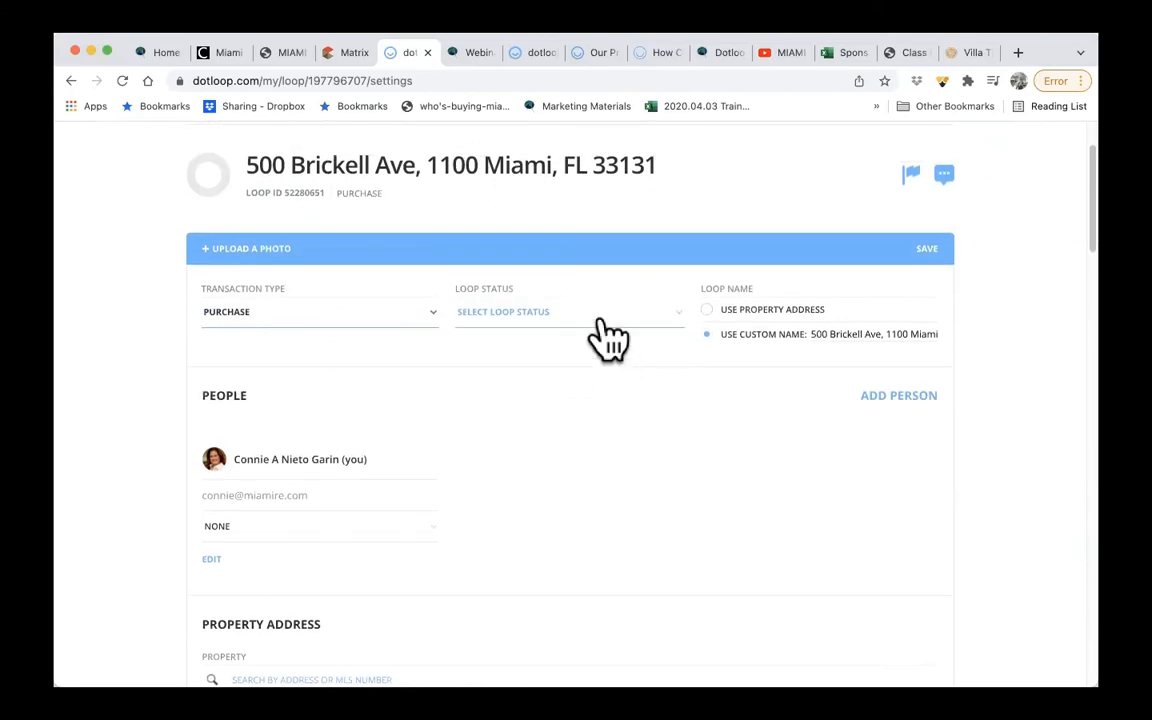
left_click(596, 316)
left_click(598, 340)
- Start adding a person to the purchase loop and enter the contact's full name
scroll(670, 410, "down", 2)
left_click(904, 305)
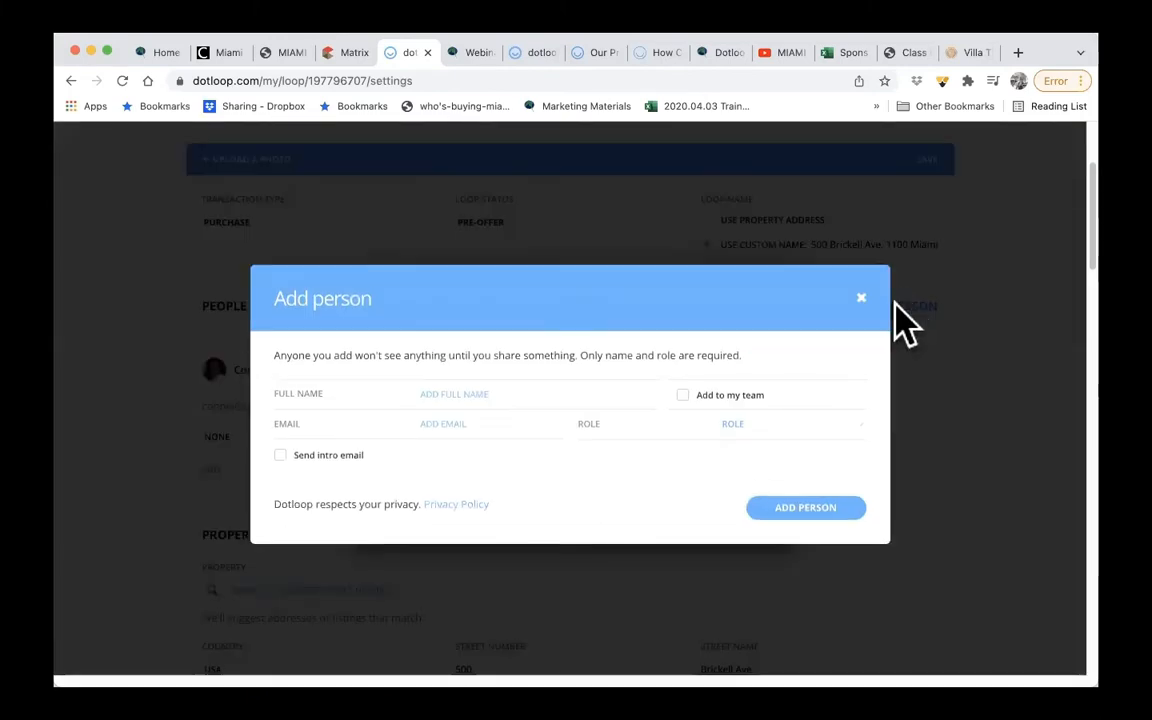
type("cson")
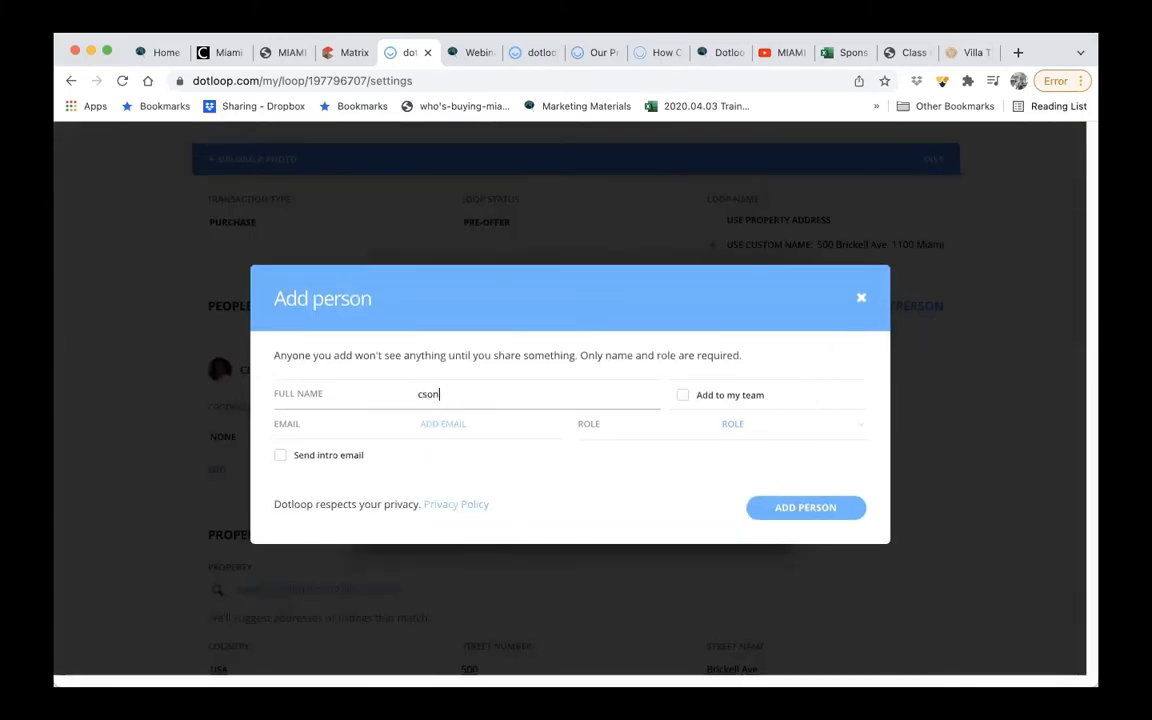
key("BackSpace")
type("onst")
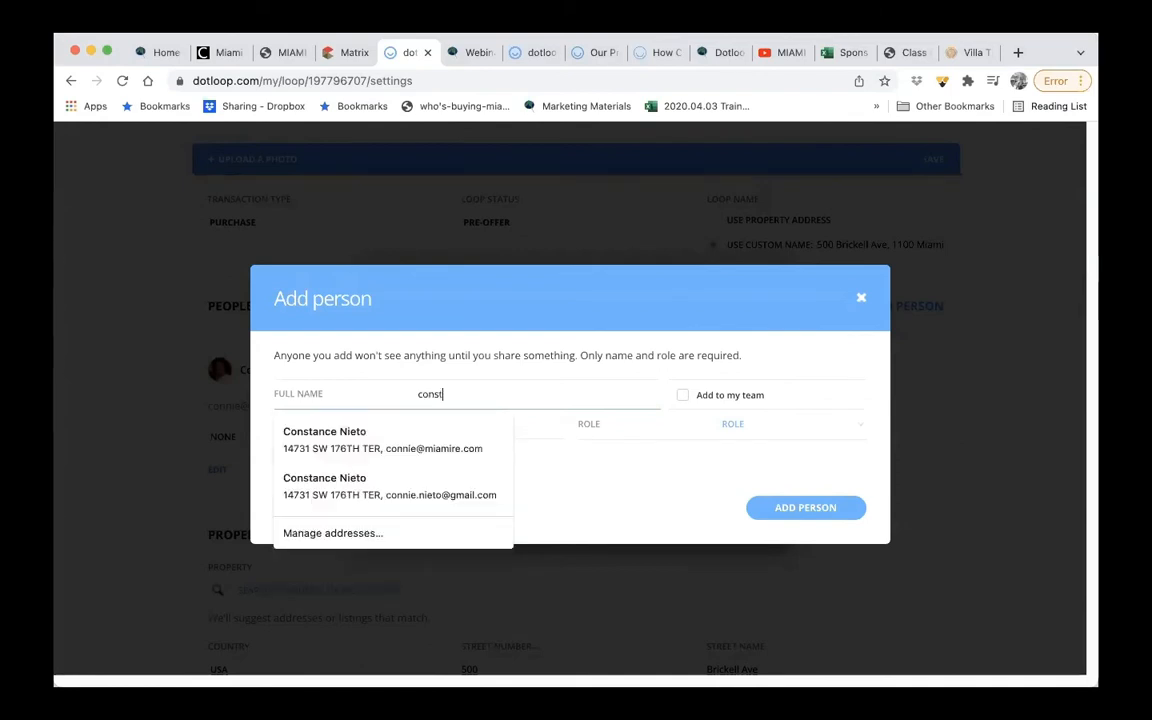
type("NC")
key("BackSpace")
key("BackSpace")
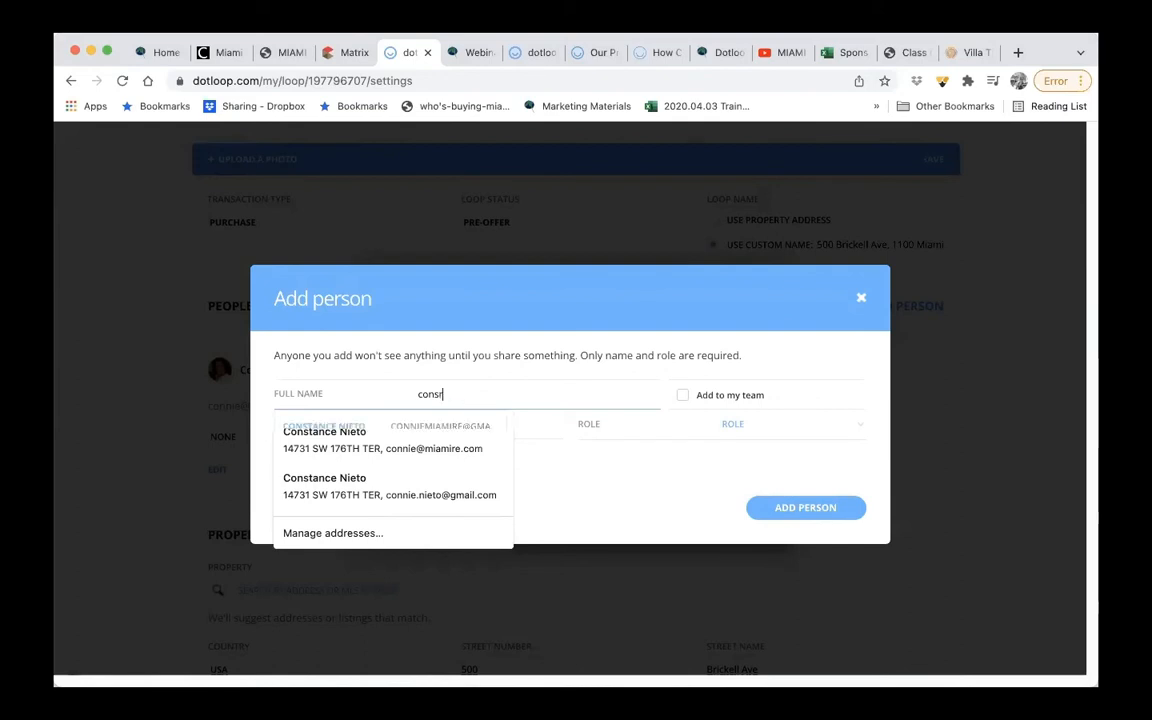
type("a")
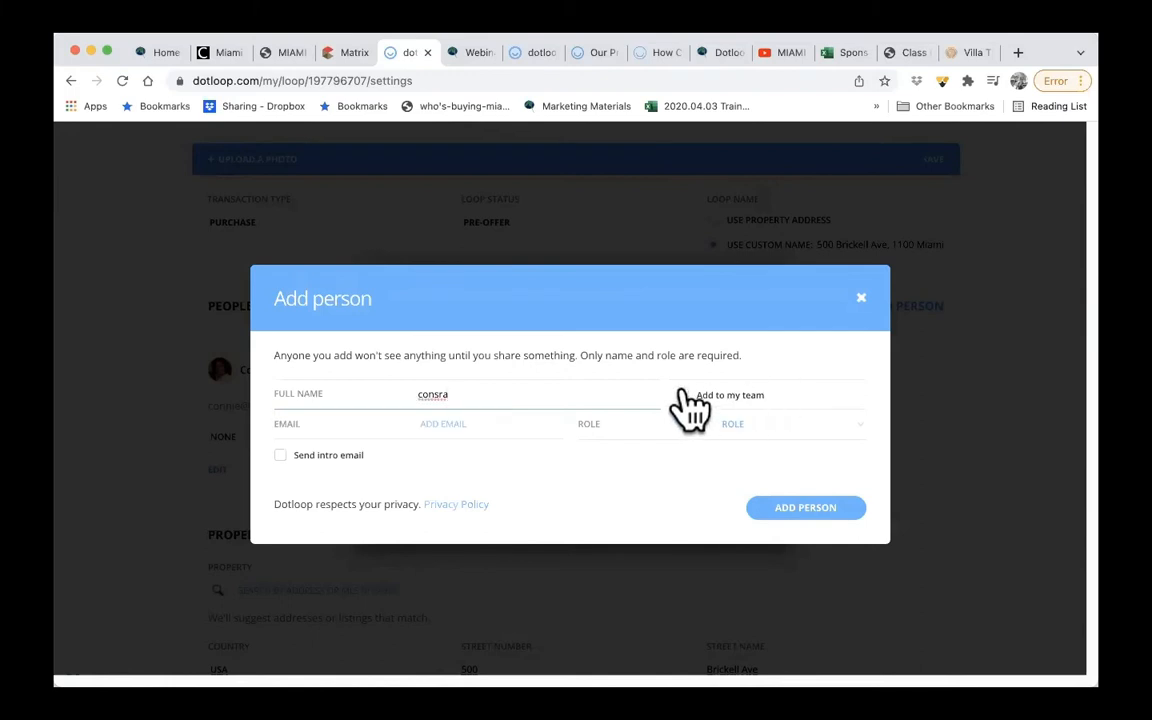
key("BackSpace")
key("BackSpace")
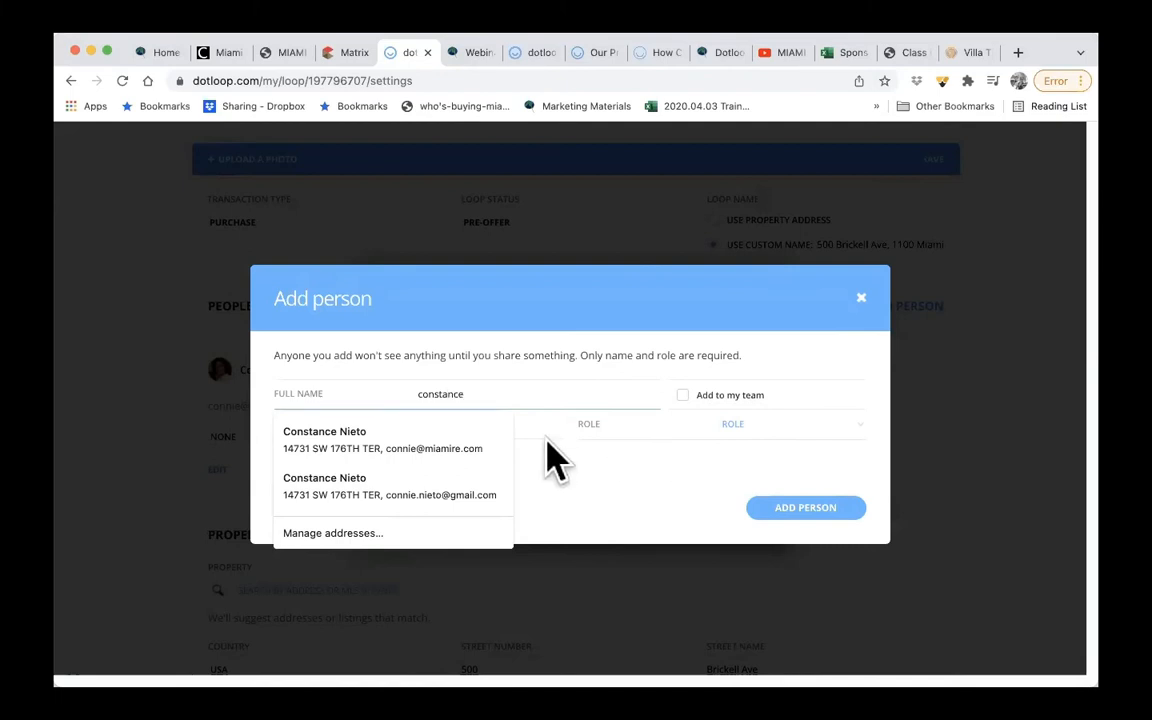
left_click(478, 396)
left_click(504, 456)
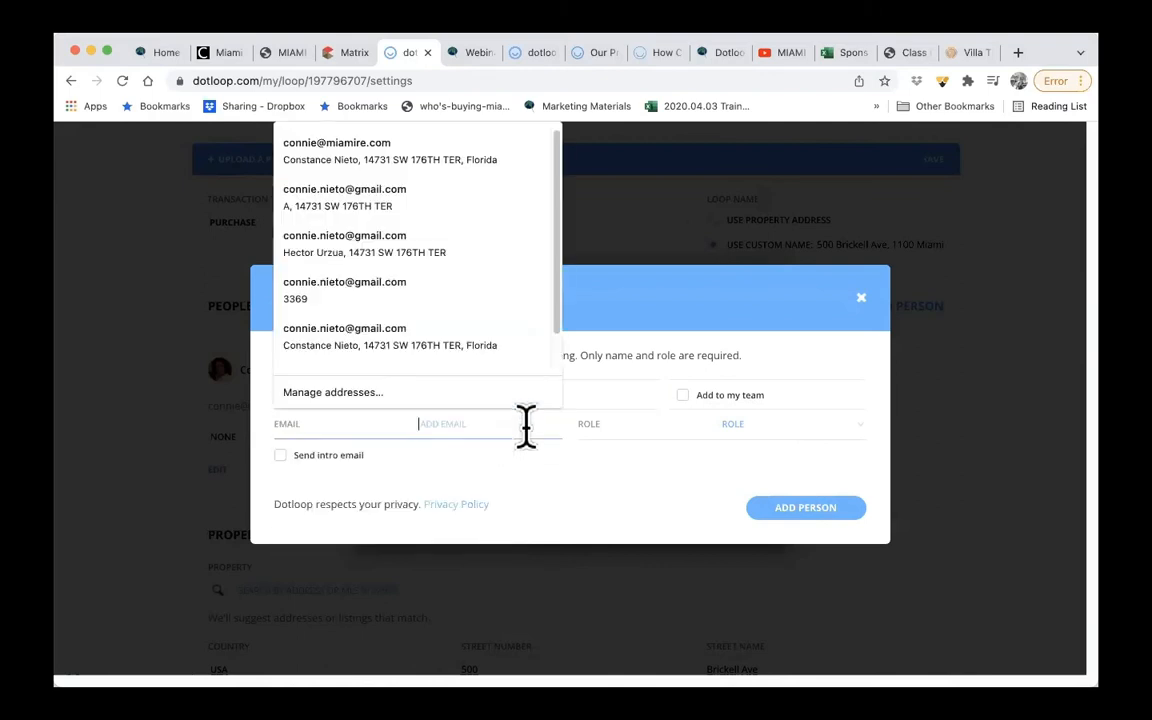
left_click(540, 395)
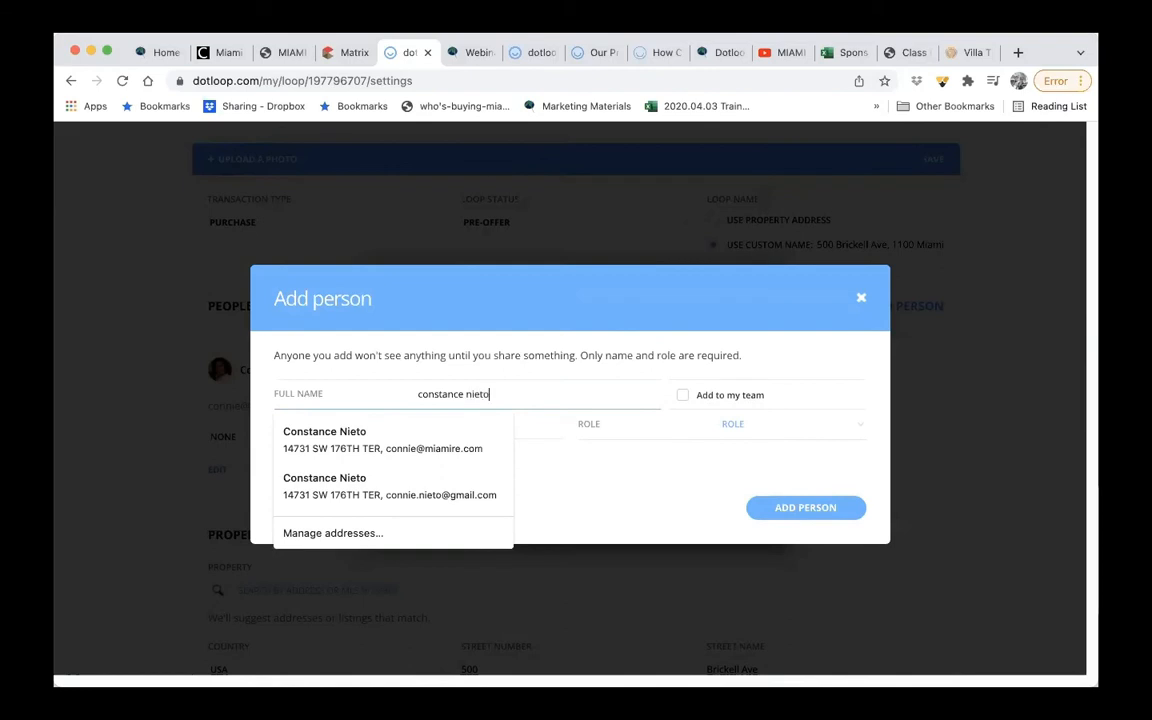
- Look up the contact by e-mail and choose the matching saved contact to fill in the person's name and e-mail
left_click(478, 432)
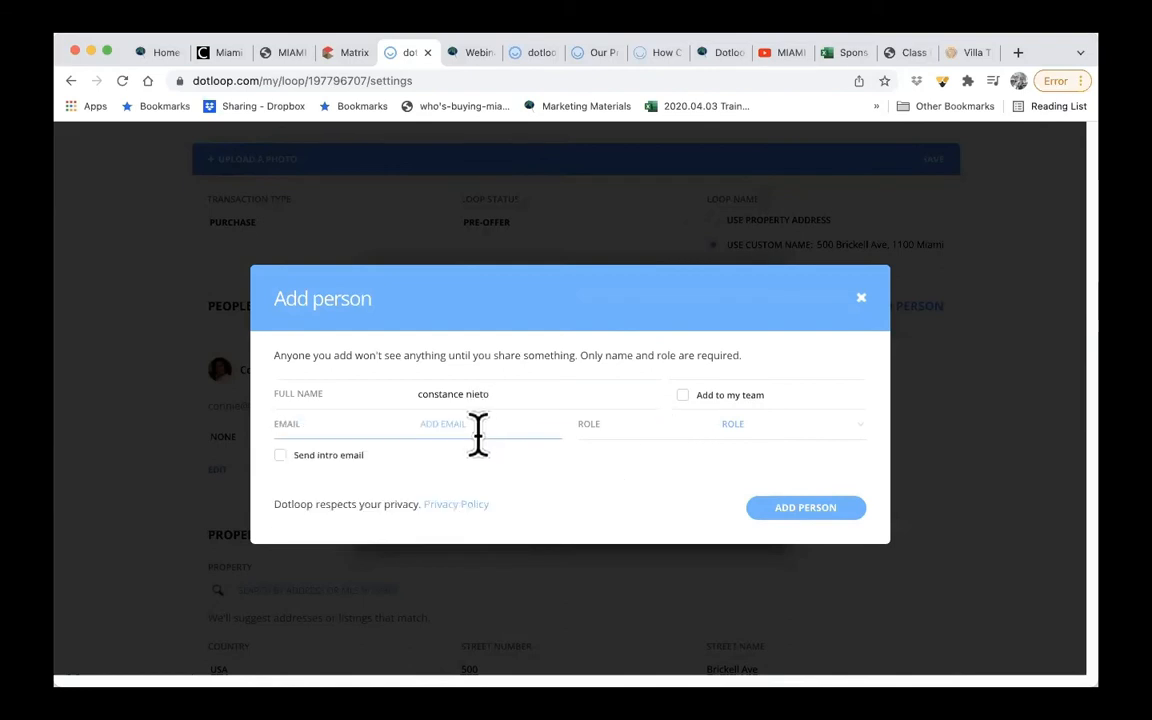
left_click(478, 432)
type("co")
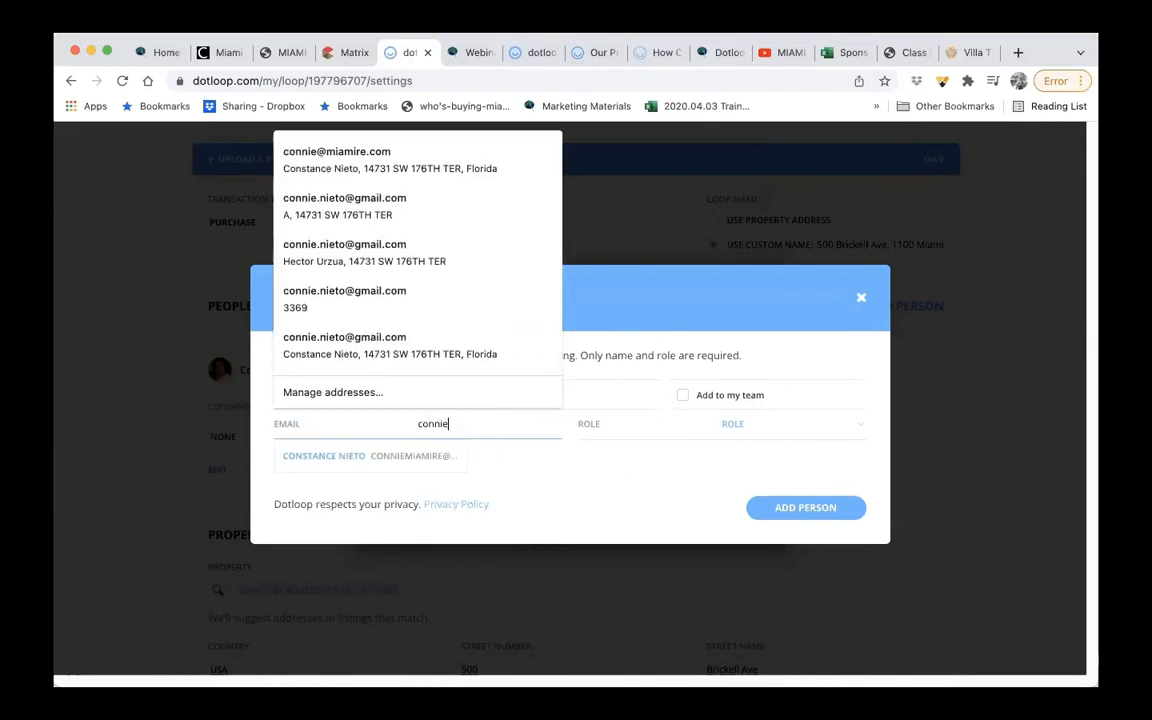
type("nnie")
left_click(368, 458)
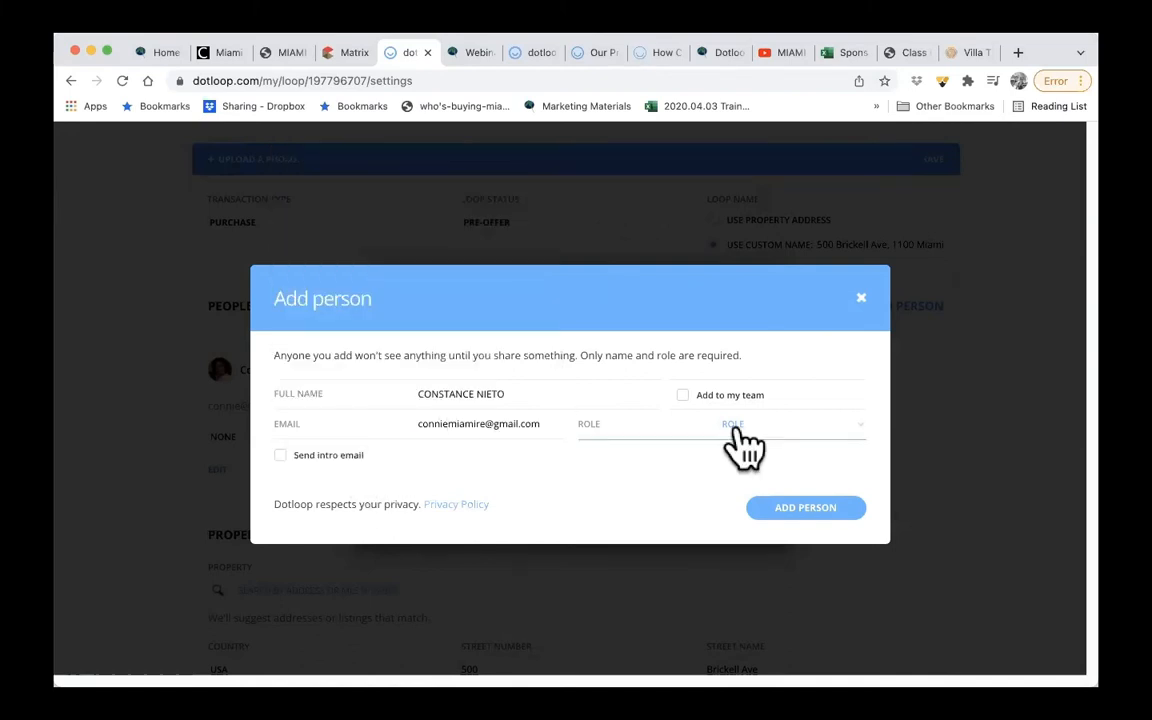
- Set the new person's role to Buyer and add them to the loop
left_click(786, 425)
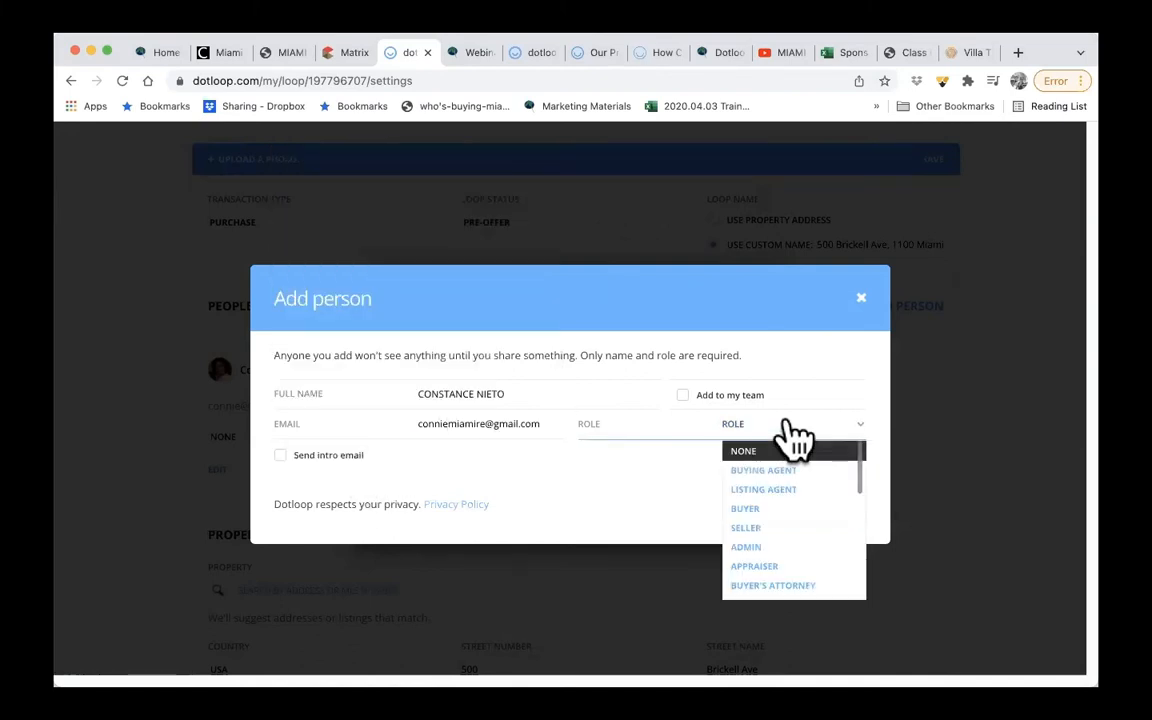
left_click(778, 509)
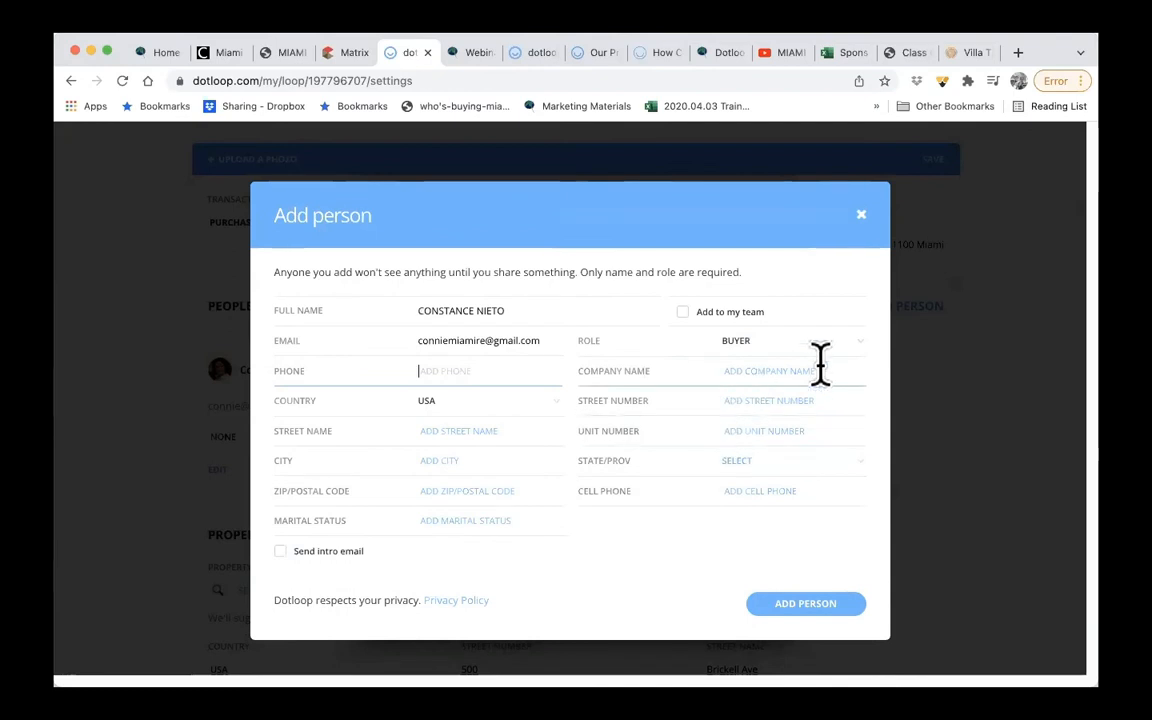
left_click(806, 606)
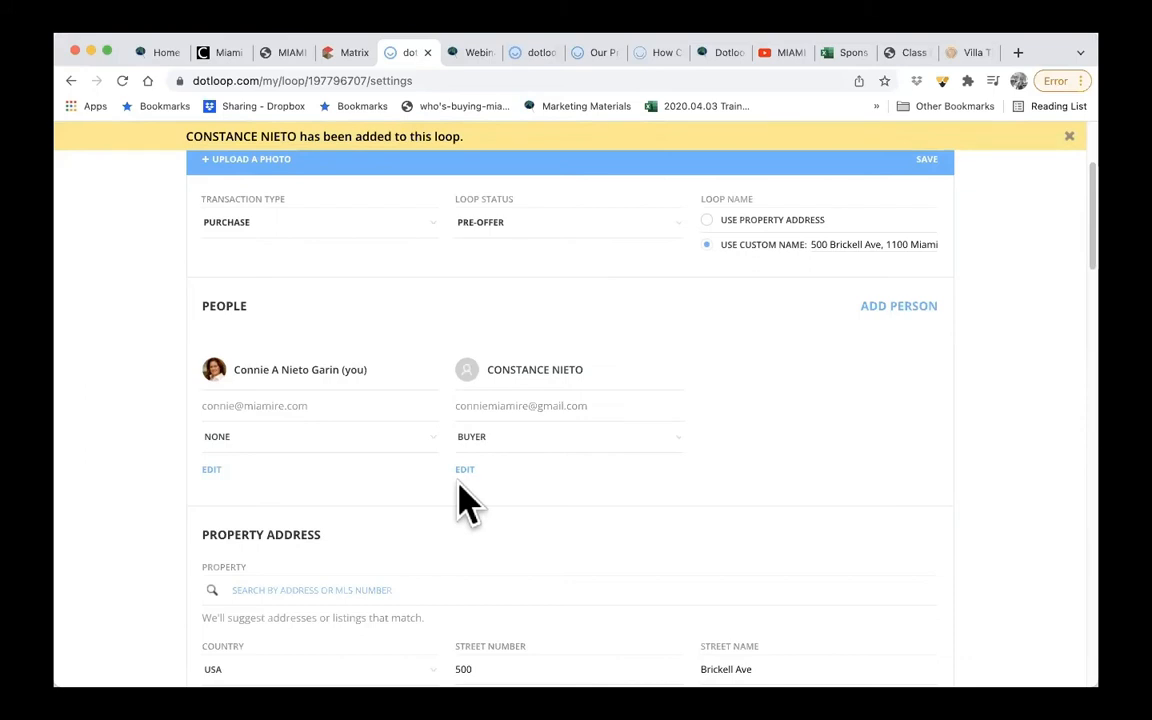
scroll(689, 532, "down", 4)
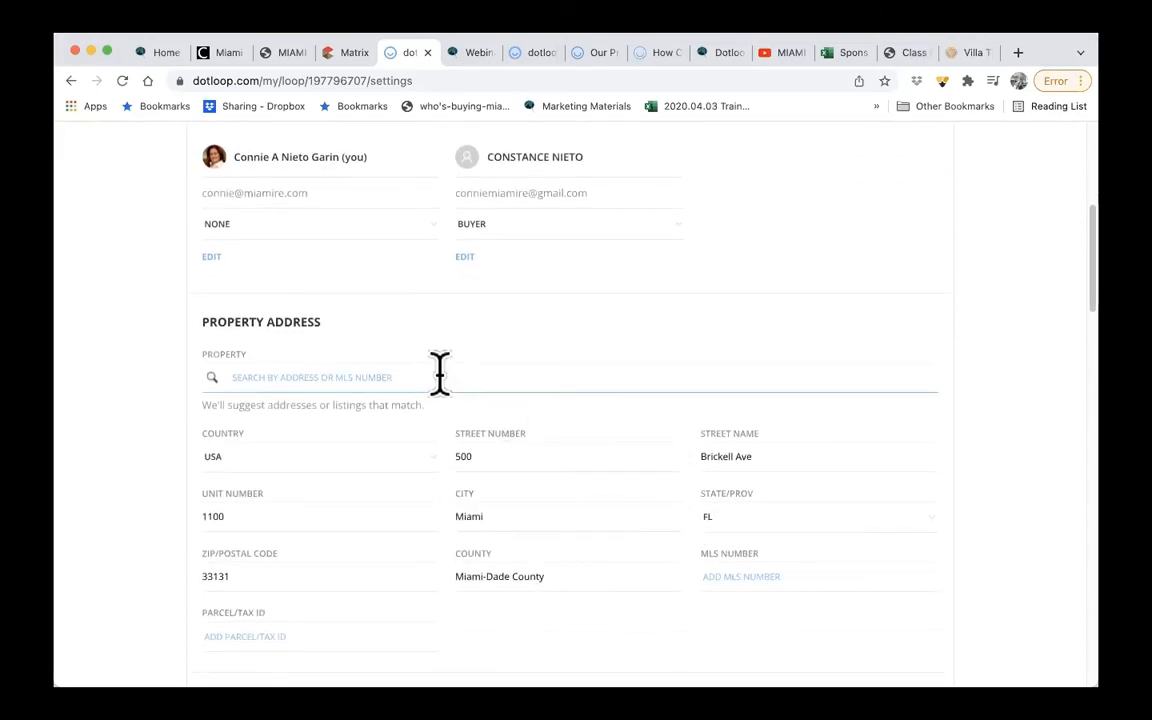
left_click(352, 58)
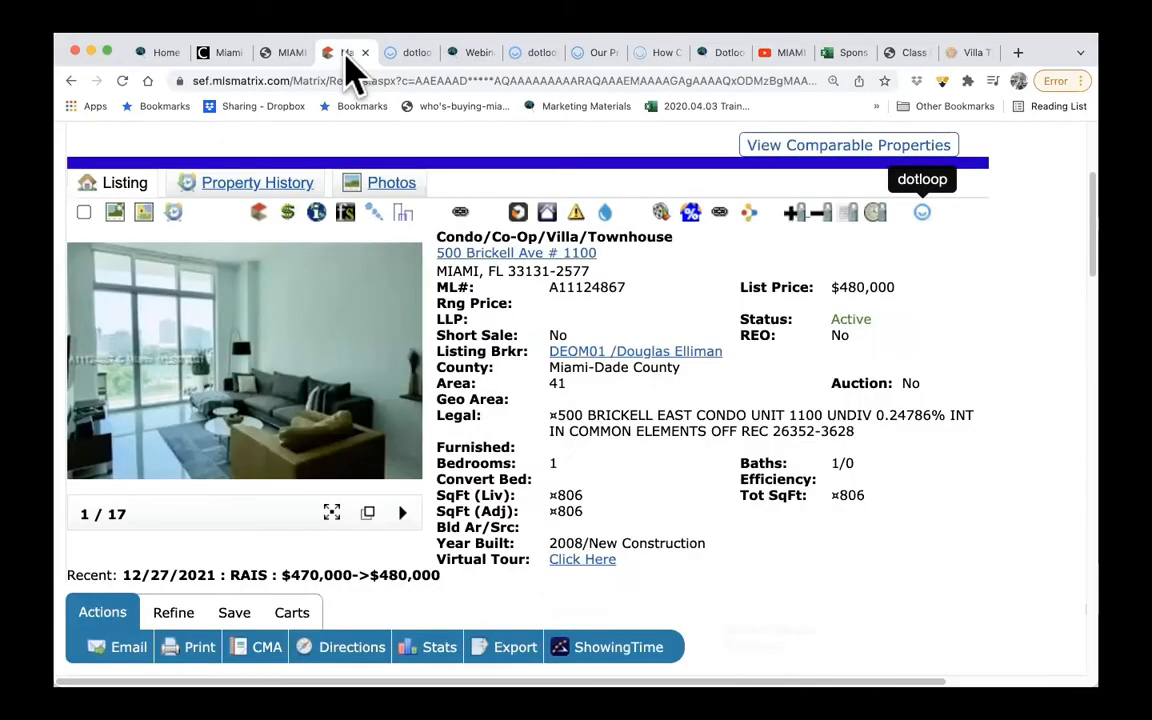
left_click_drag(627, 288, 549, 287)
key("super+c")
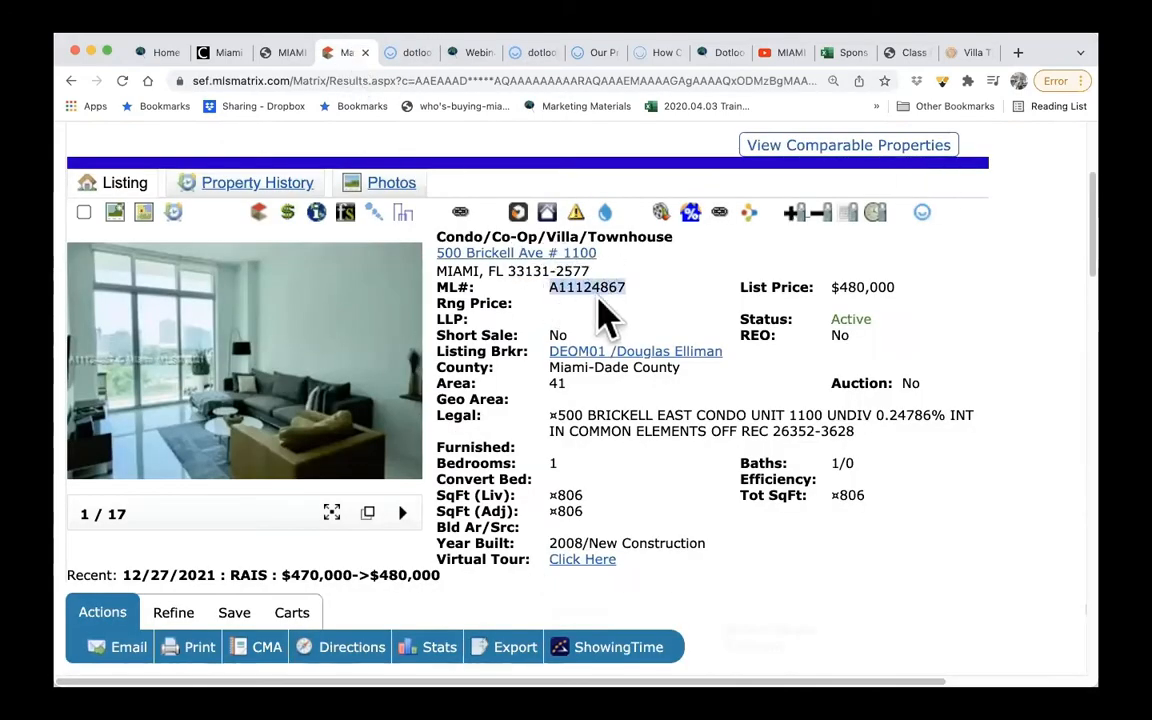
- Return to the dotloop loop, look up the property by MLS number A11124867 and import the matching listing's data
left_click(417, 55)
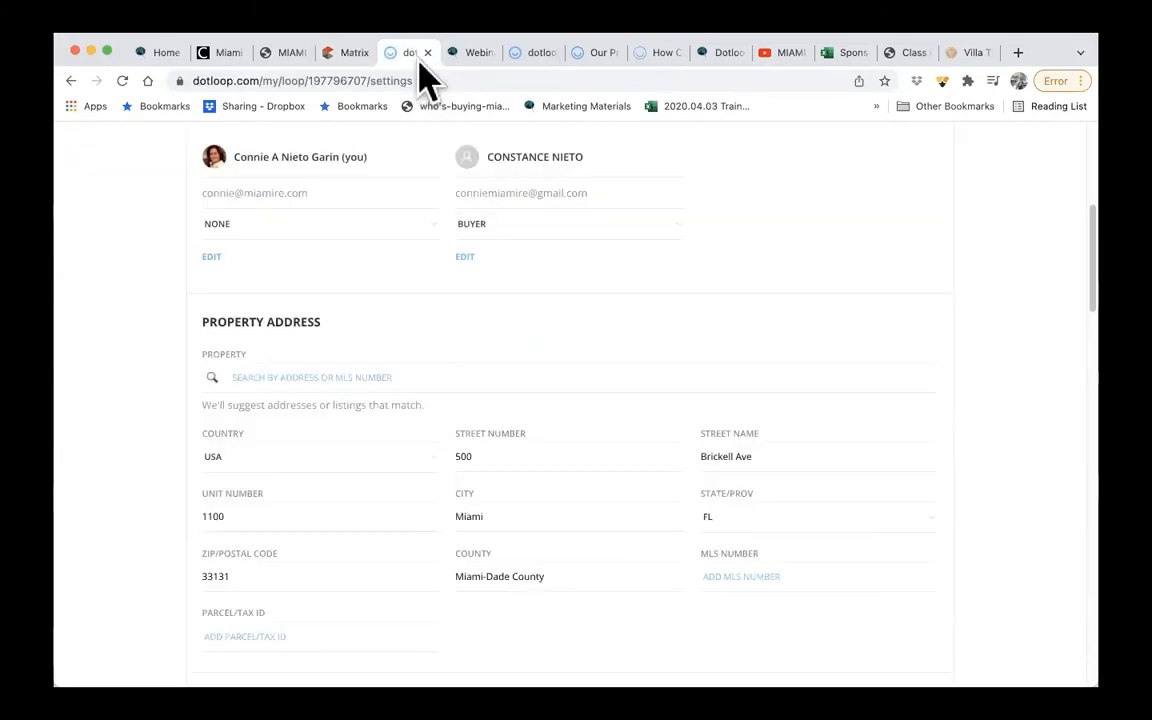
left_click(403, 377)
key("super+v")
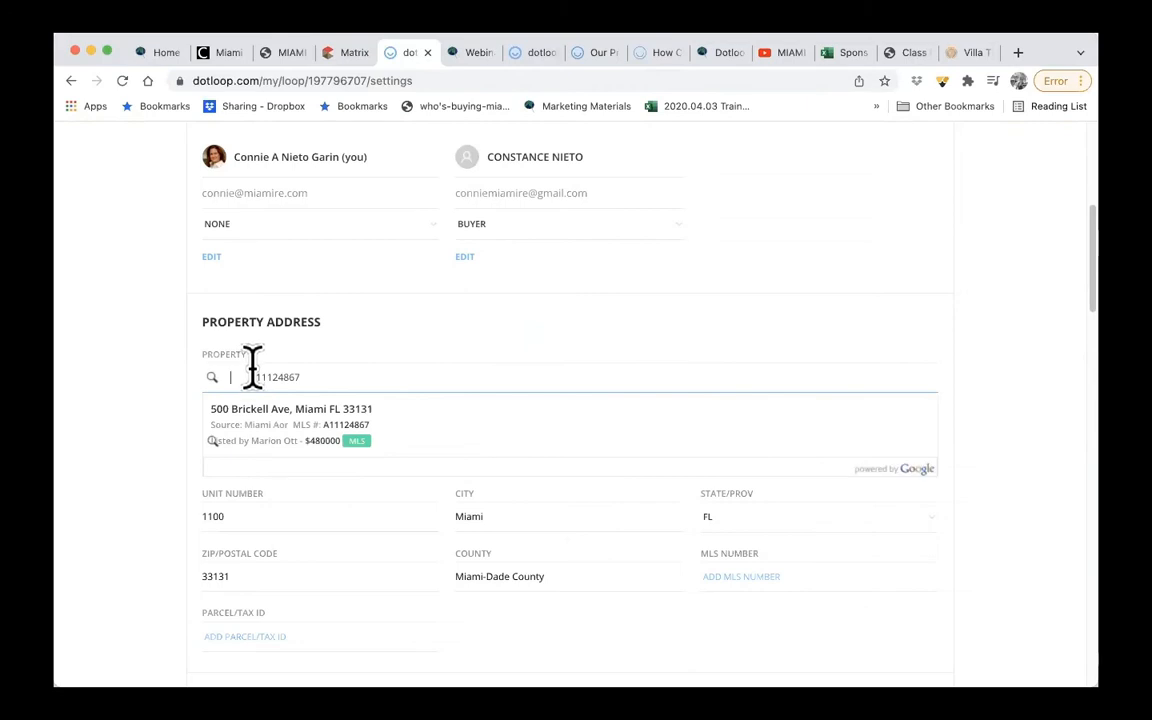
left_click(377, 458)
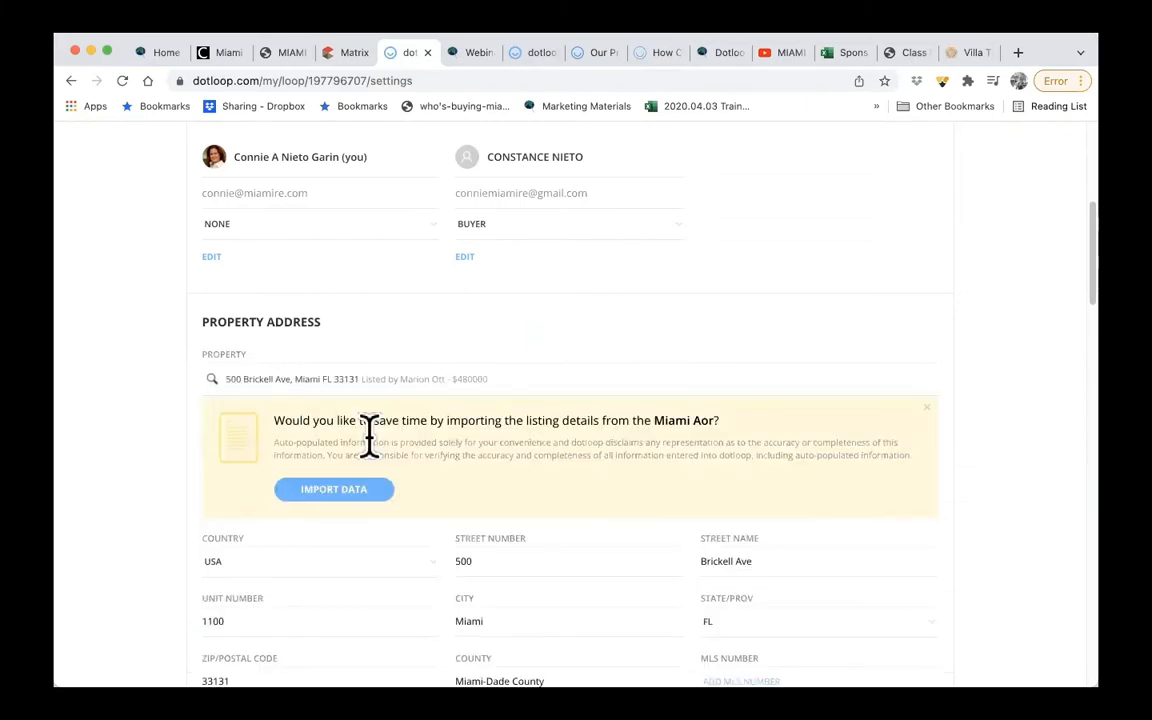
left_click(334, 492)
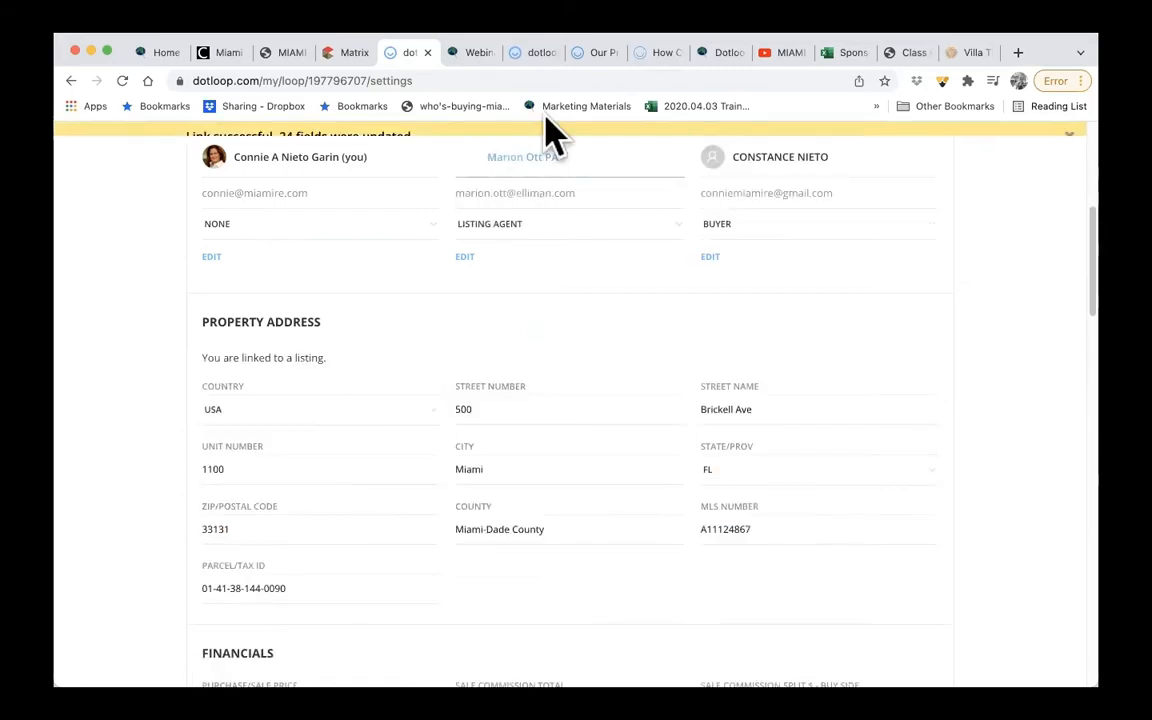
- Check the source listing's details in Matrix against the imported data, and return to the dotloop loop
left_click(348, 54)
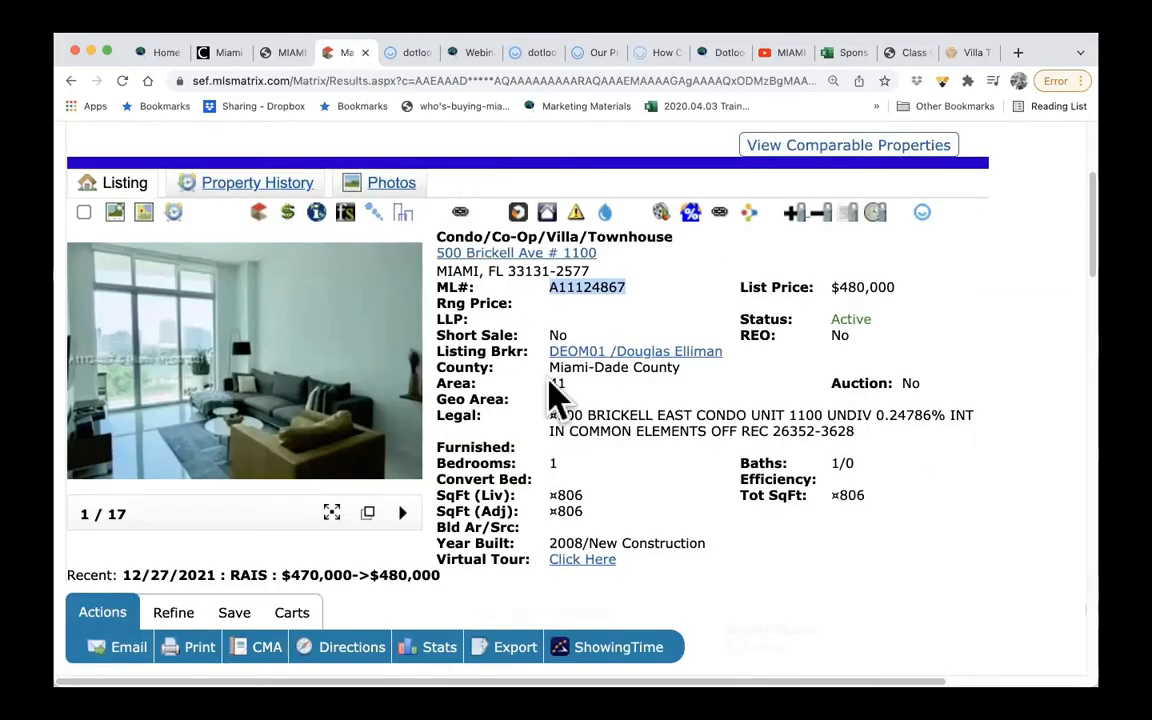
scroll(553, 398, "down", 3)
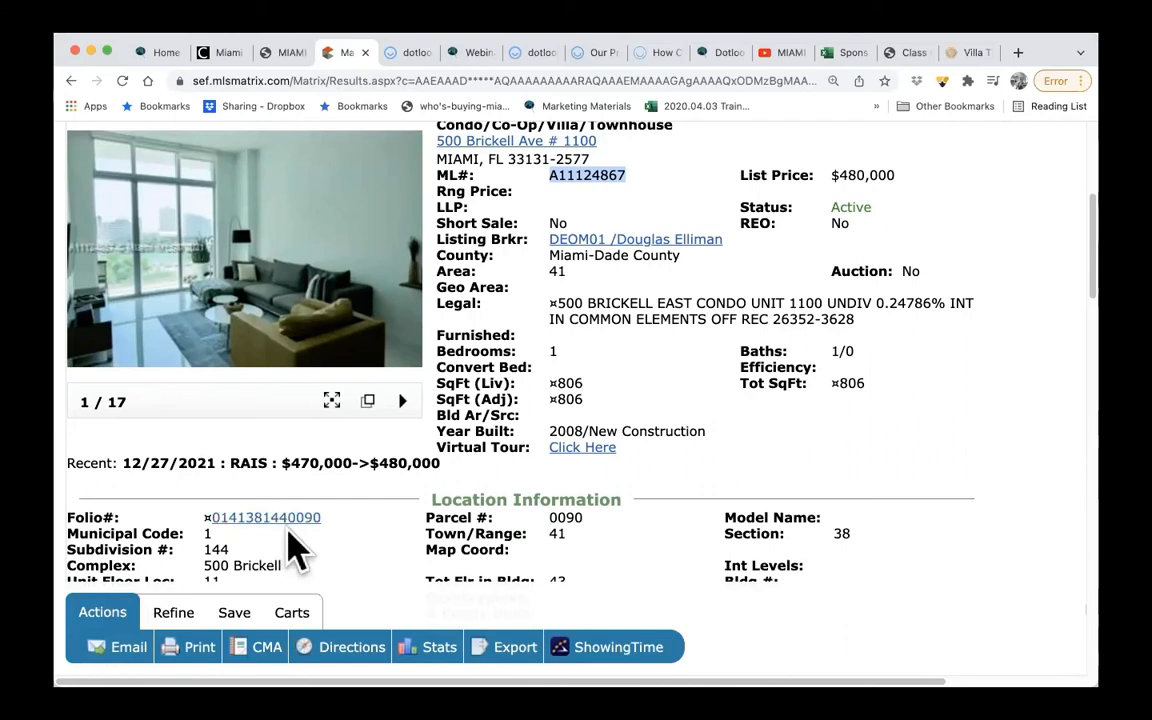
left_click(416, 58)
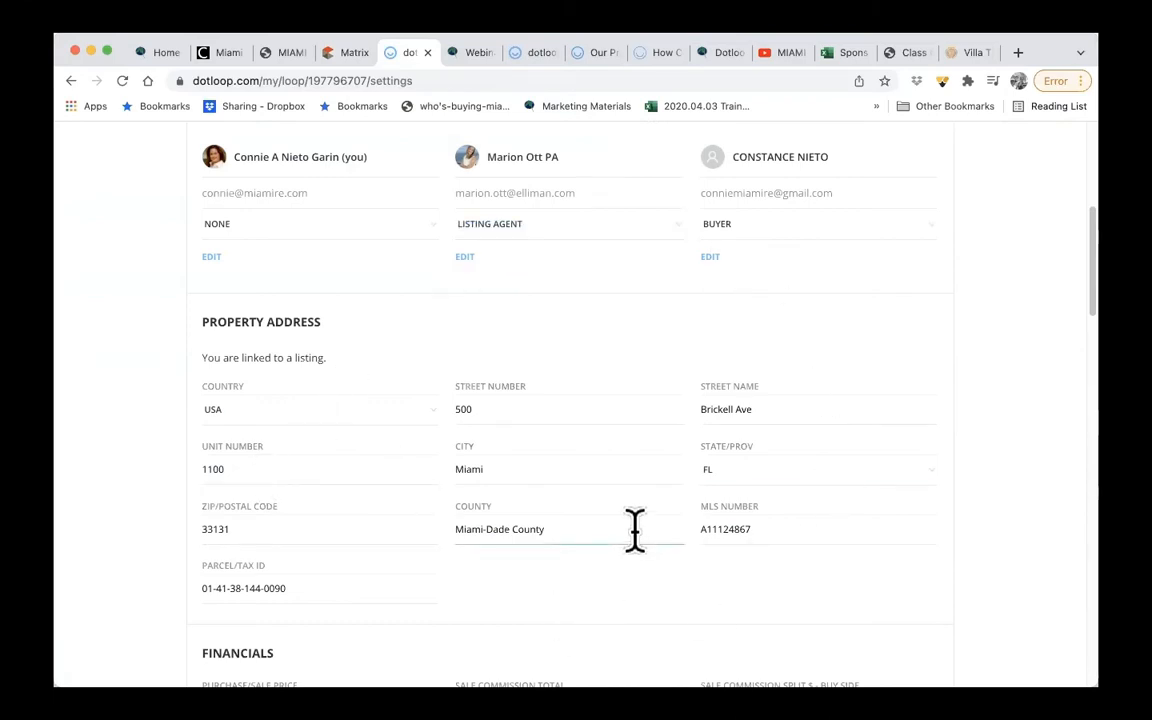
- In the loop's financials, enter an earnest money amount of 75000 and a buy-side sale commission split of 3 percent
scroll(527, 532, "down", 3)
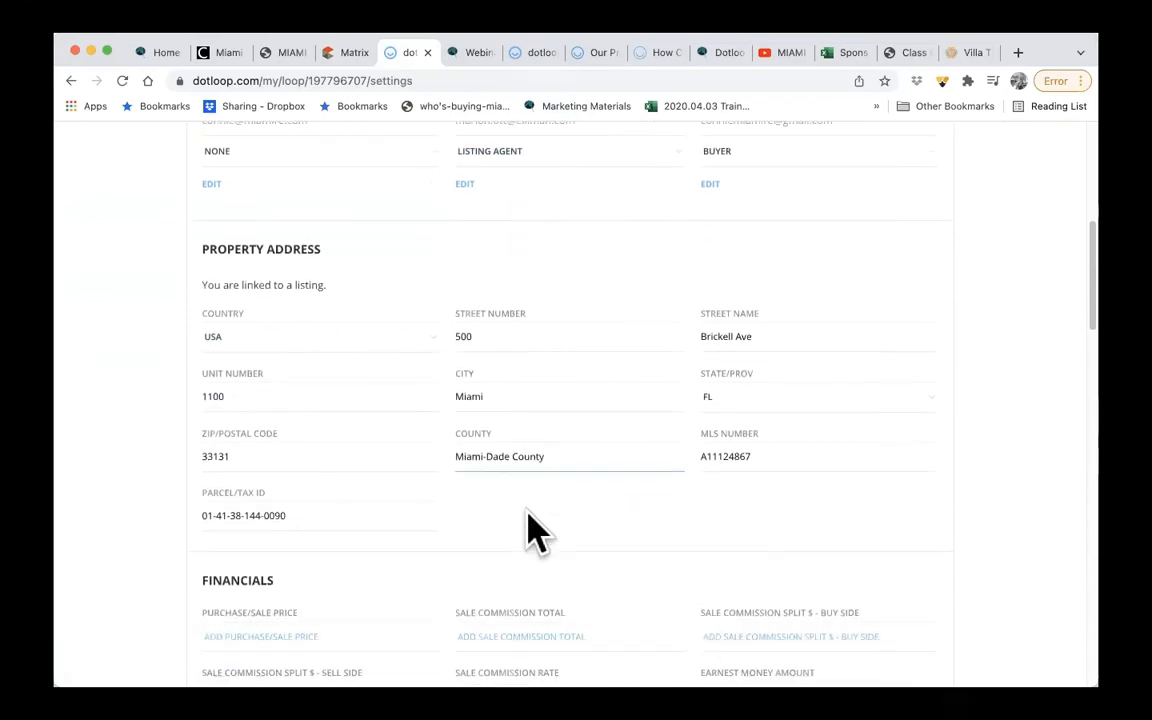
scroll(378, 500, "down", 5)
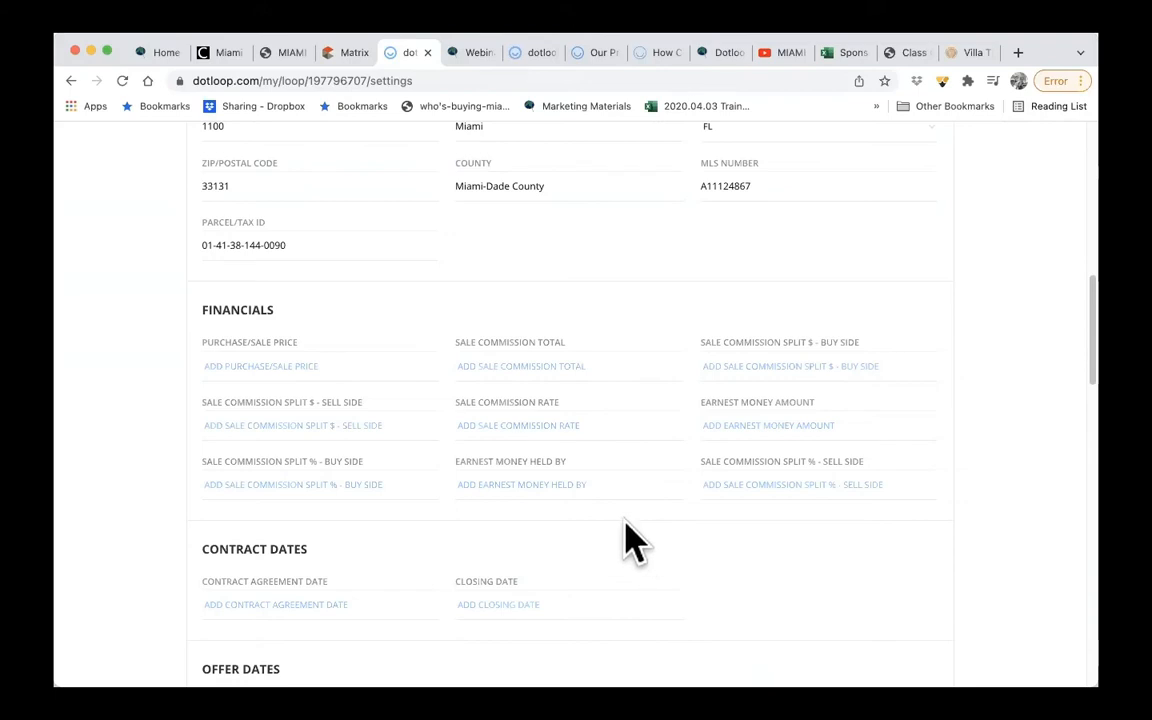
left_click(785, 428)
type("75000")
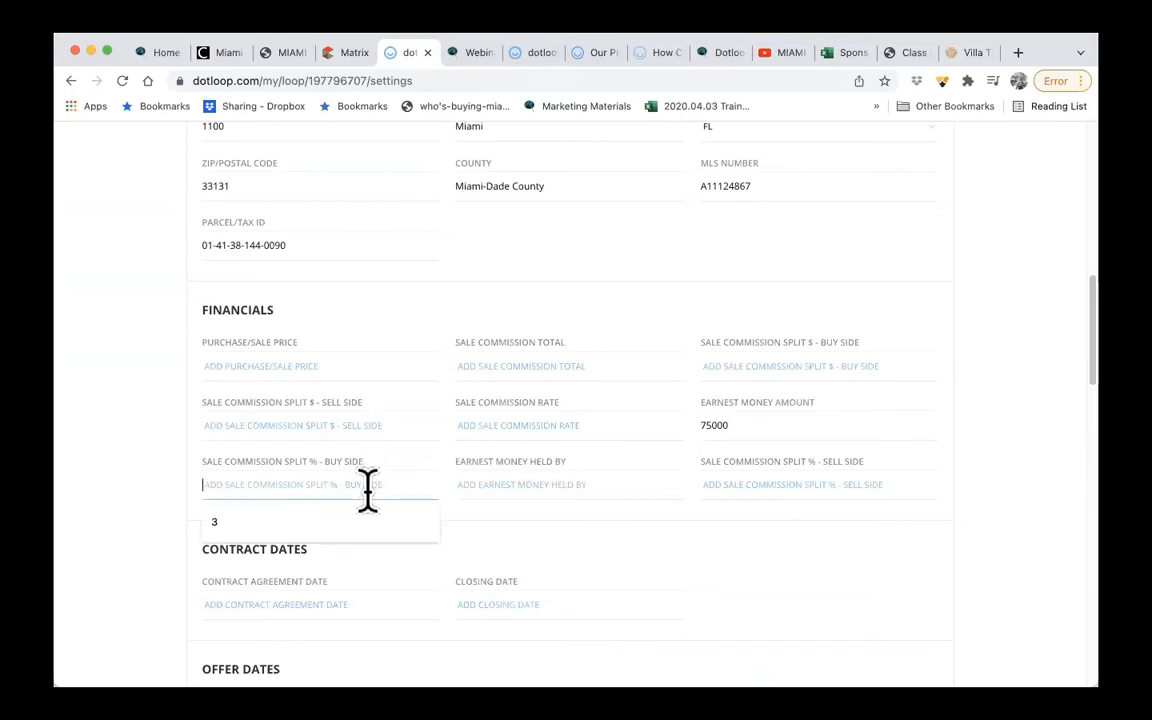
type("3")
left_click(558, 564)
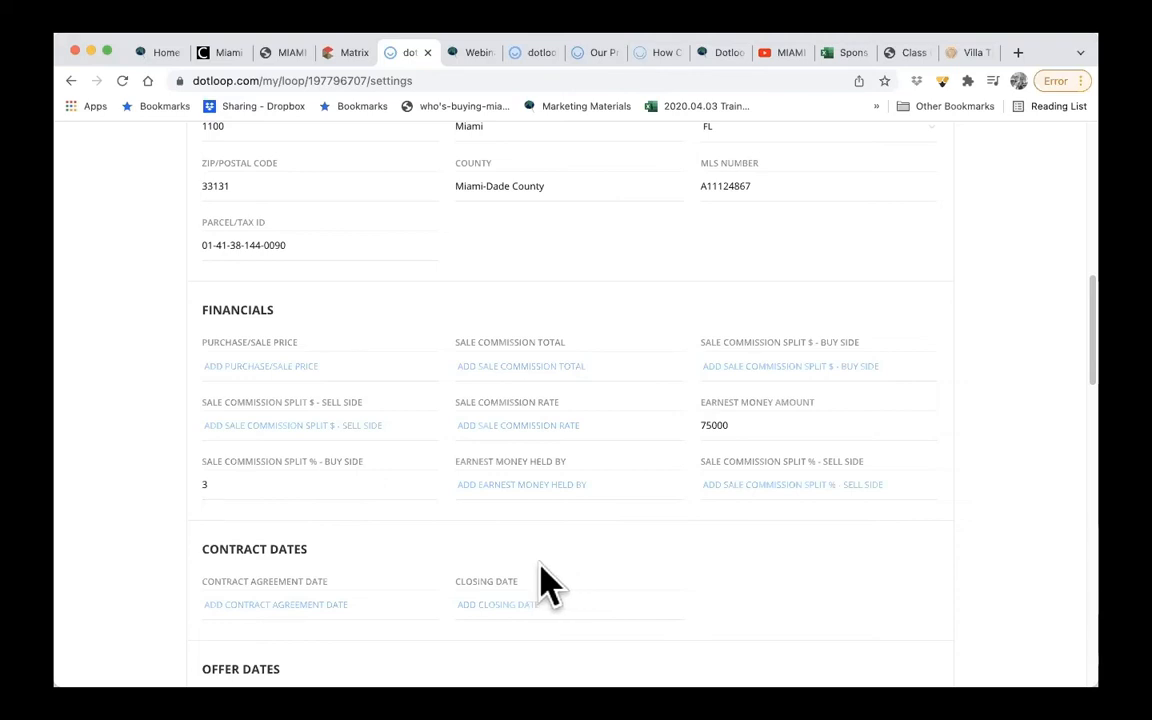
- Set the contract agreement date to 01/14/2022 and the closing date to 01/31/2022
scroll(540, 565, "down", 1)
scroll(540, 580, "down", 2)
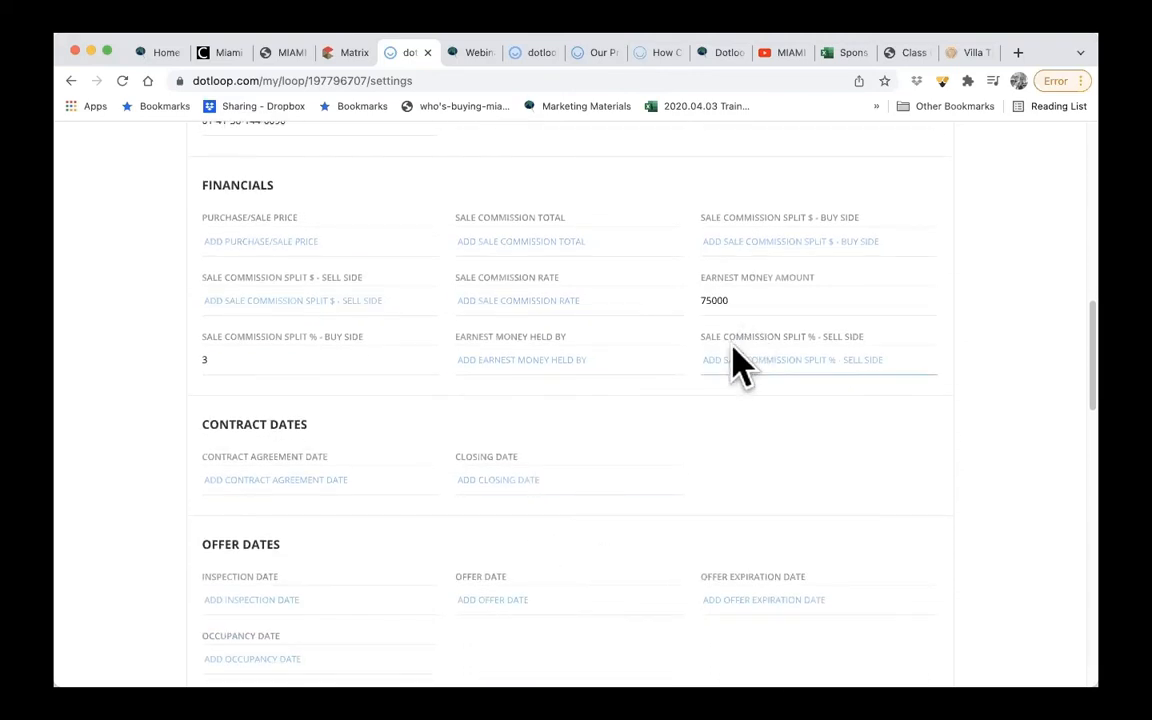
scroll(585, 485, "down", 2)
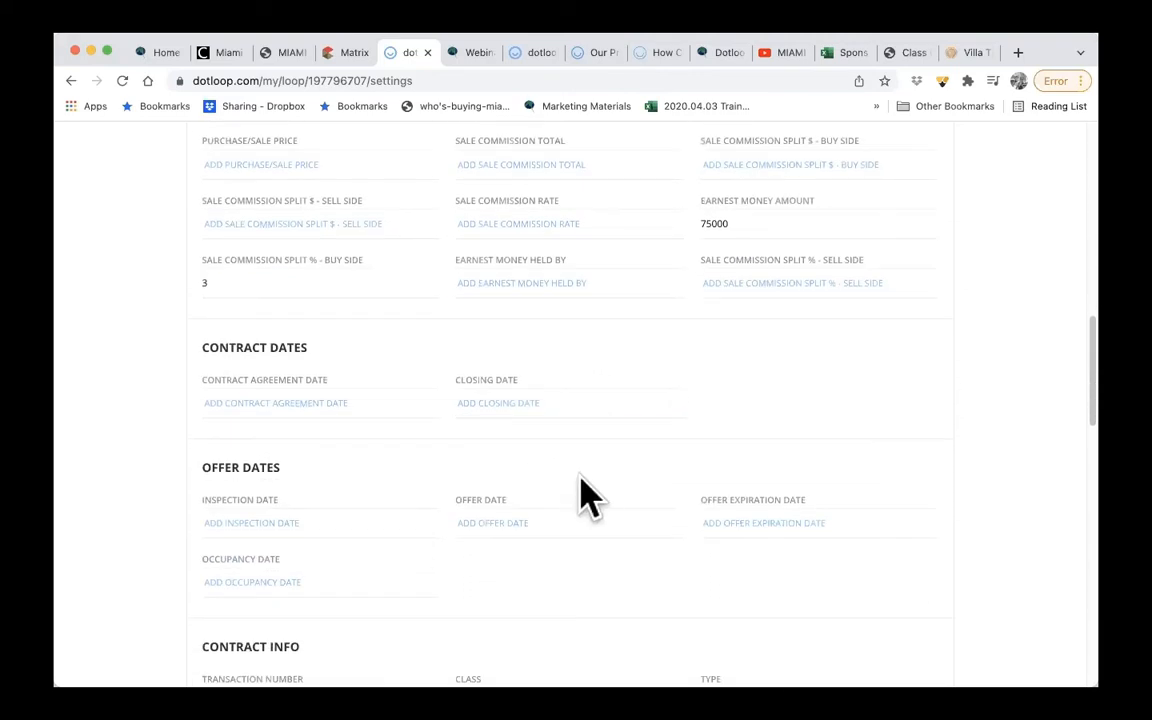
left_click(330, 403)
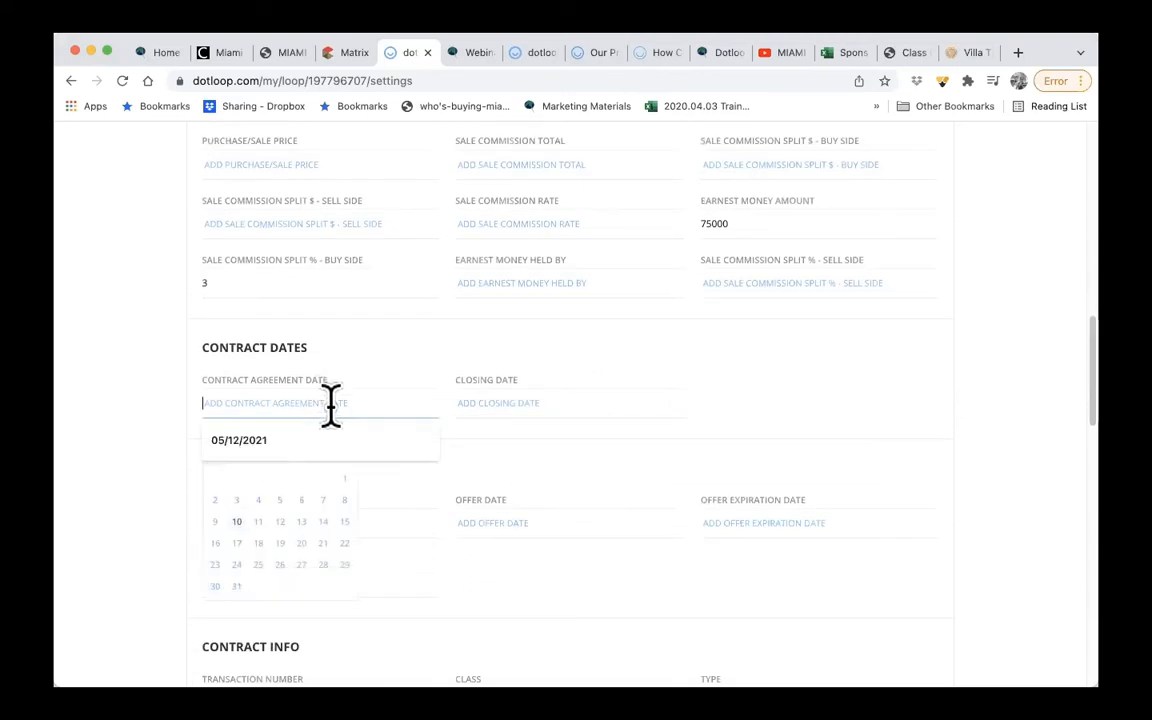
left_click(323, 521)
left_click(543, 403)
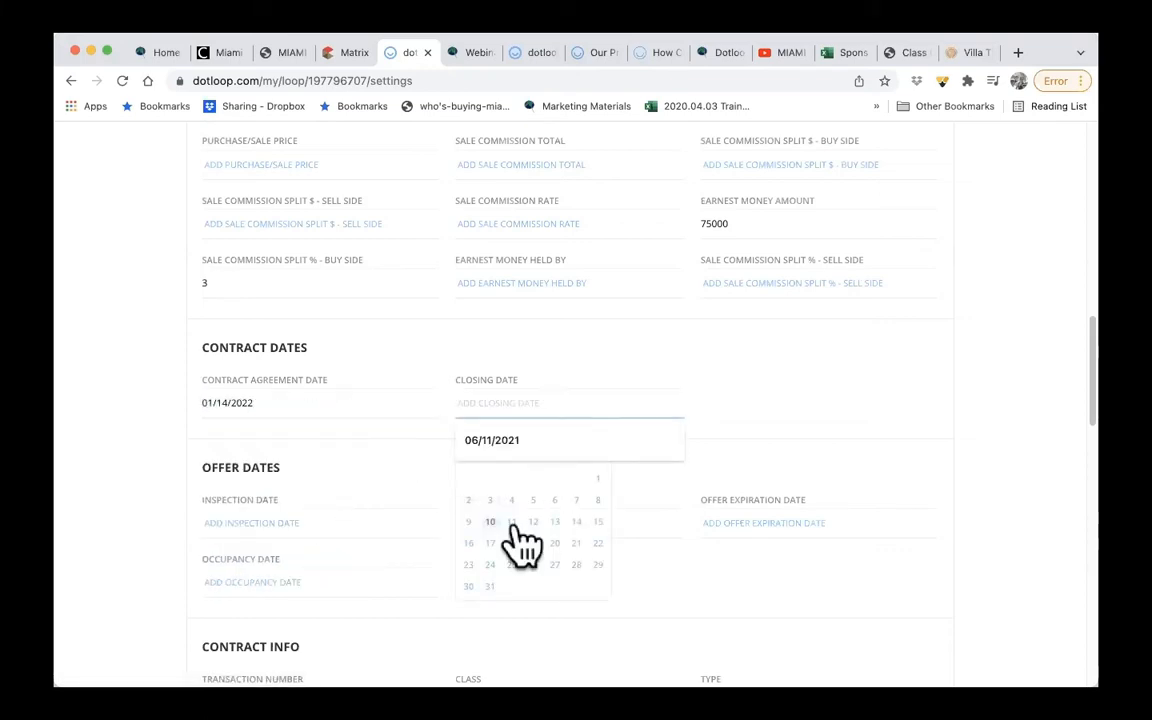
left_click(489, 586)
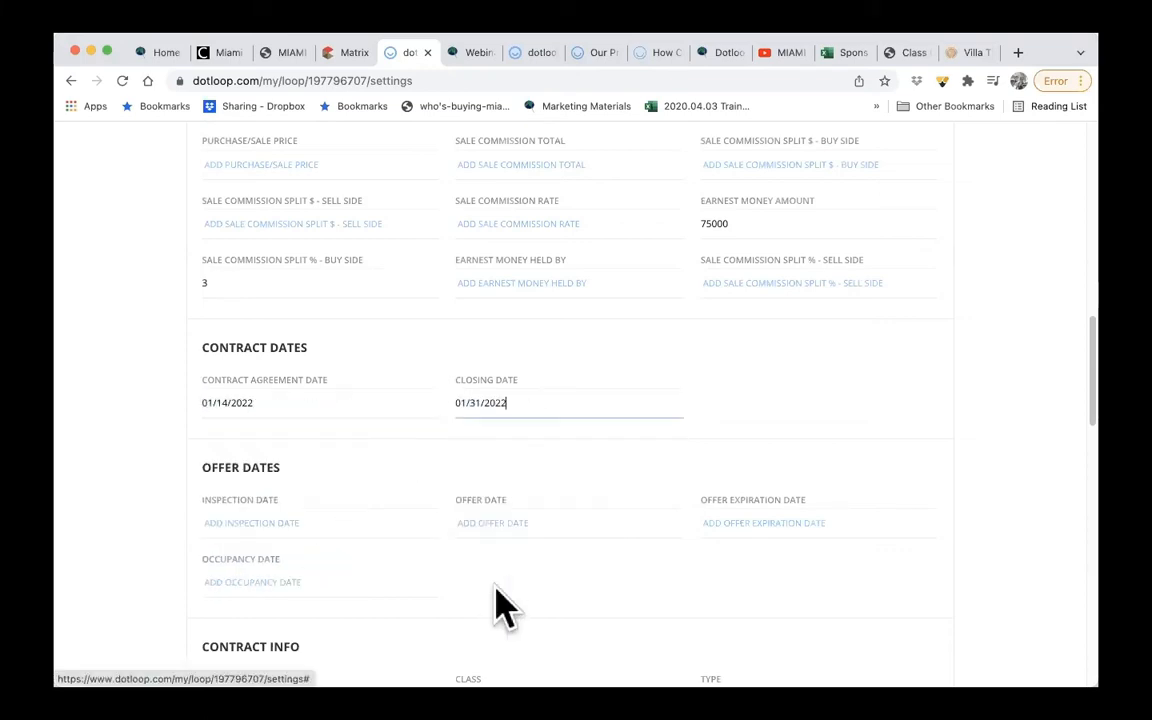
- Set the inspection date to 01/11/2022 and the offer date to 01/14/2022
left_click(390, 517)
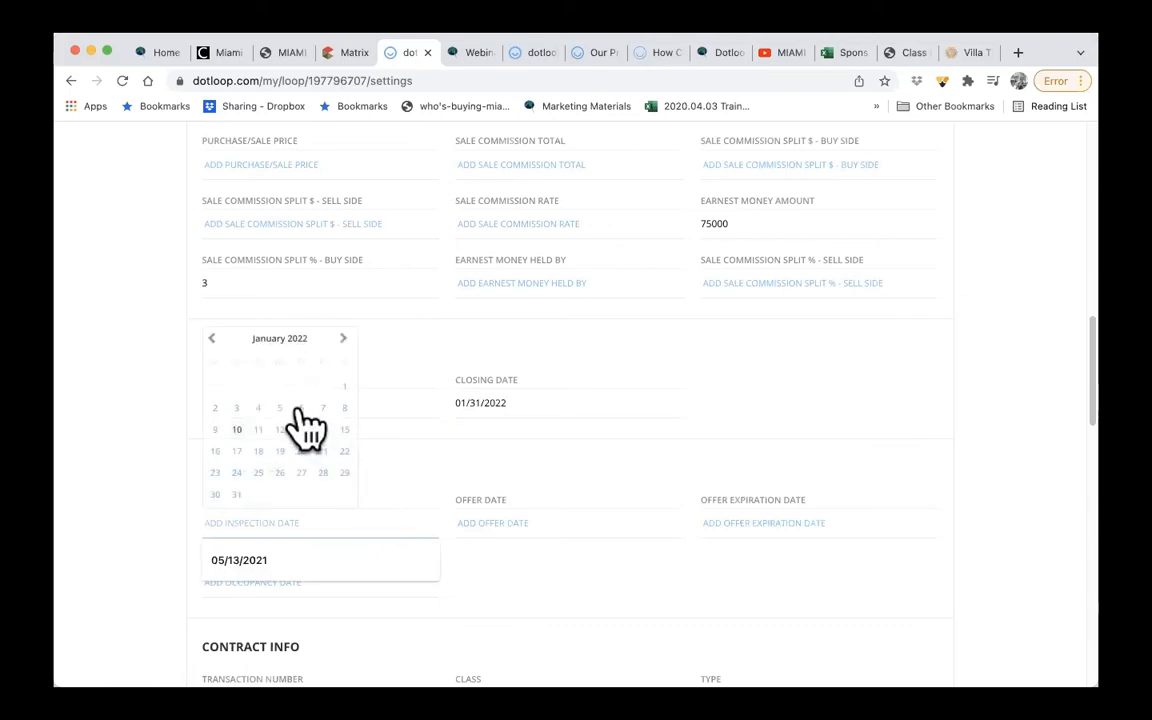
left_click(262, 431)
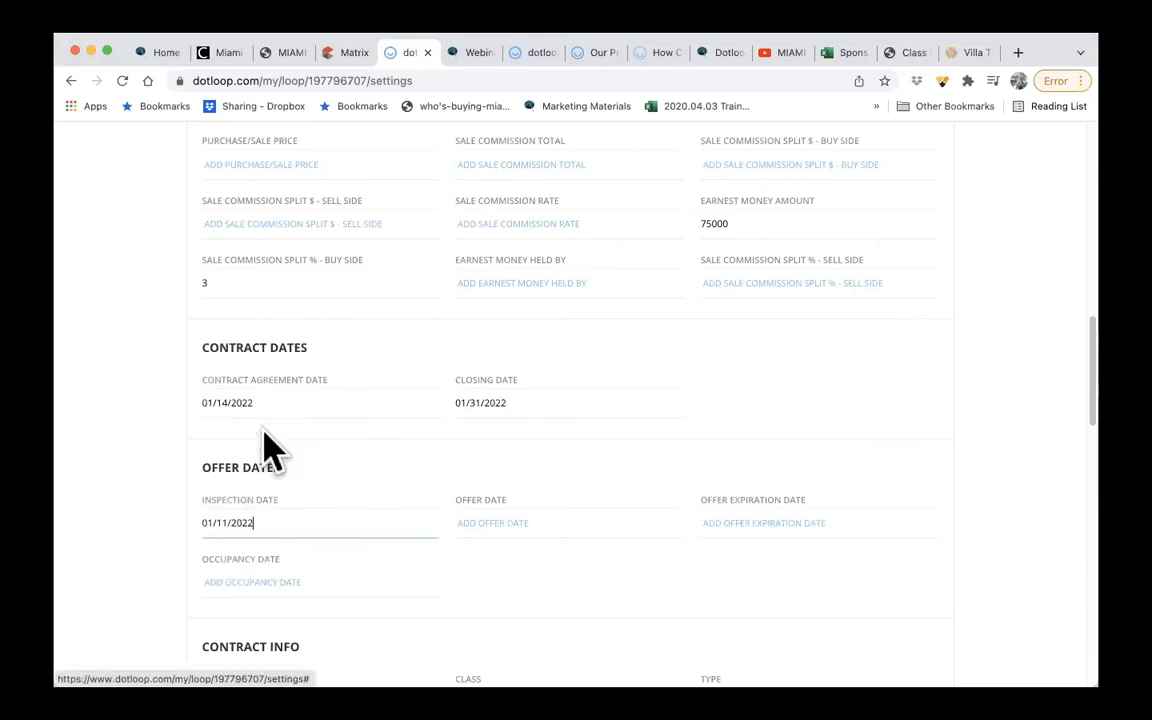
left_click(511, 524)
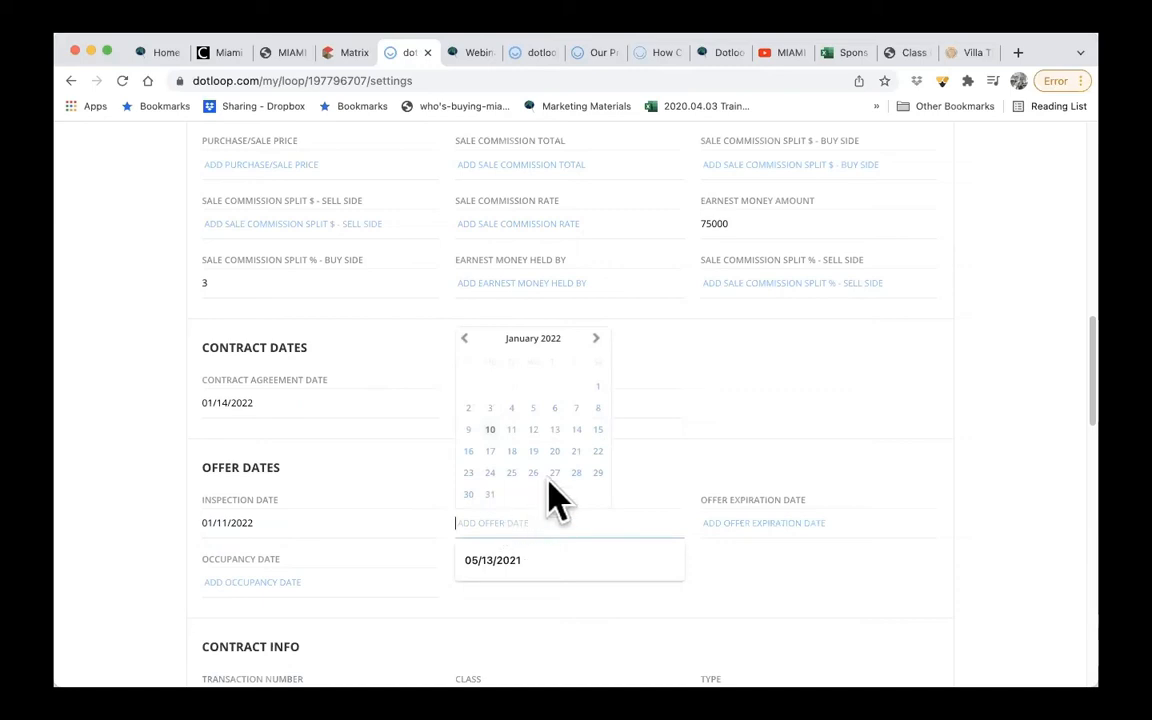
left_click(576, 430)
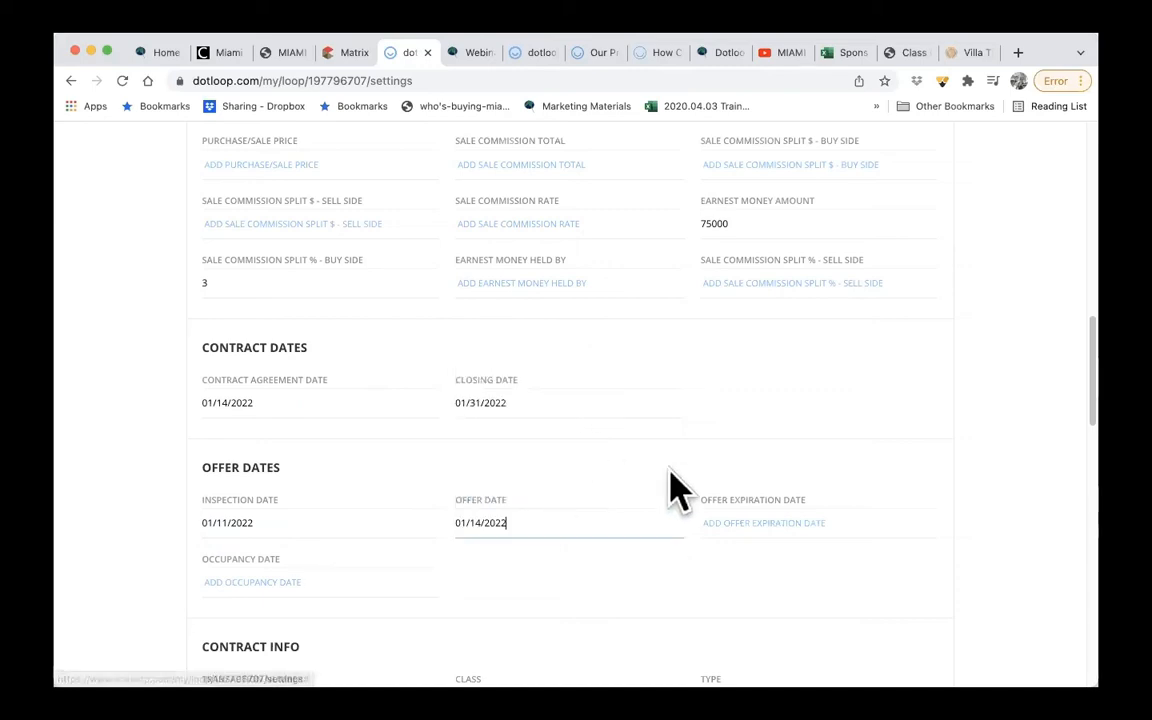
- Set the offer expiration date to 01/17/2022 and the occupancy date to 01/31/2022
left_click(740, 524)
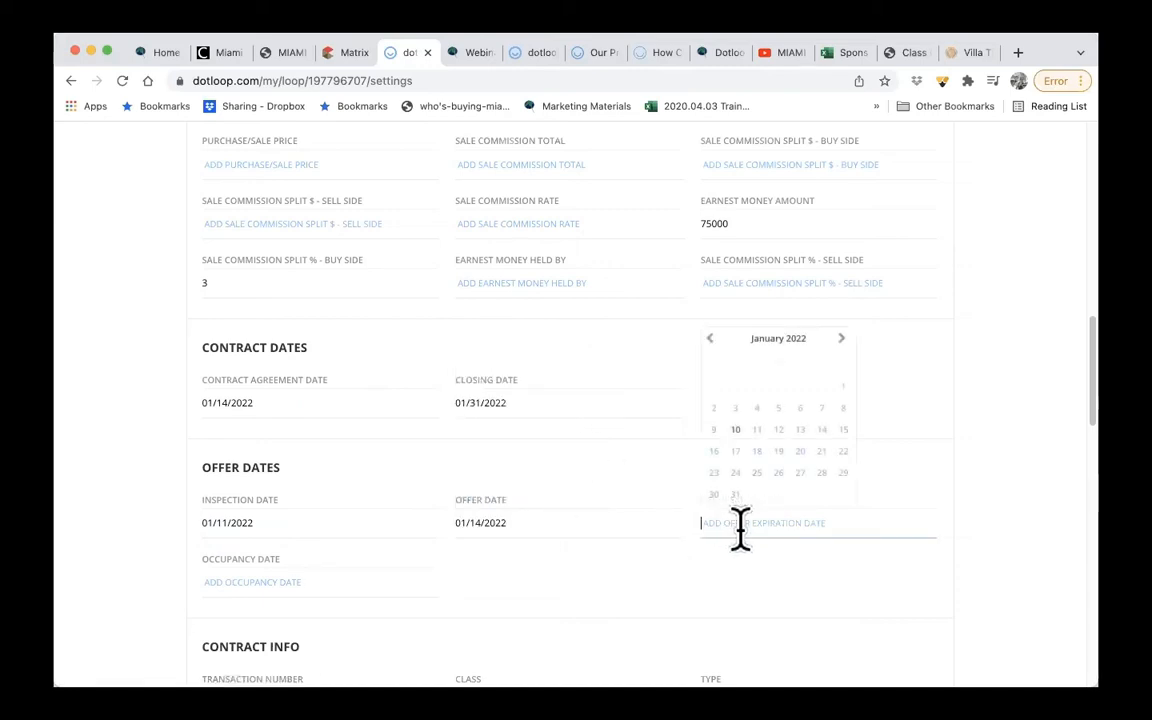
left_click(735, 452)
scroll(550, 530, "down", 2)
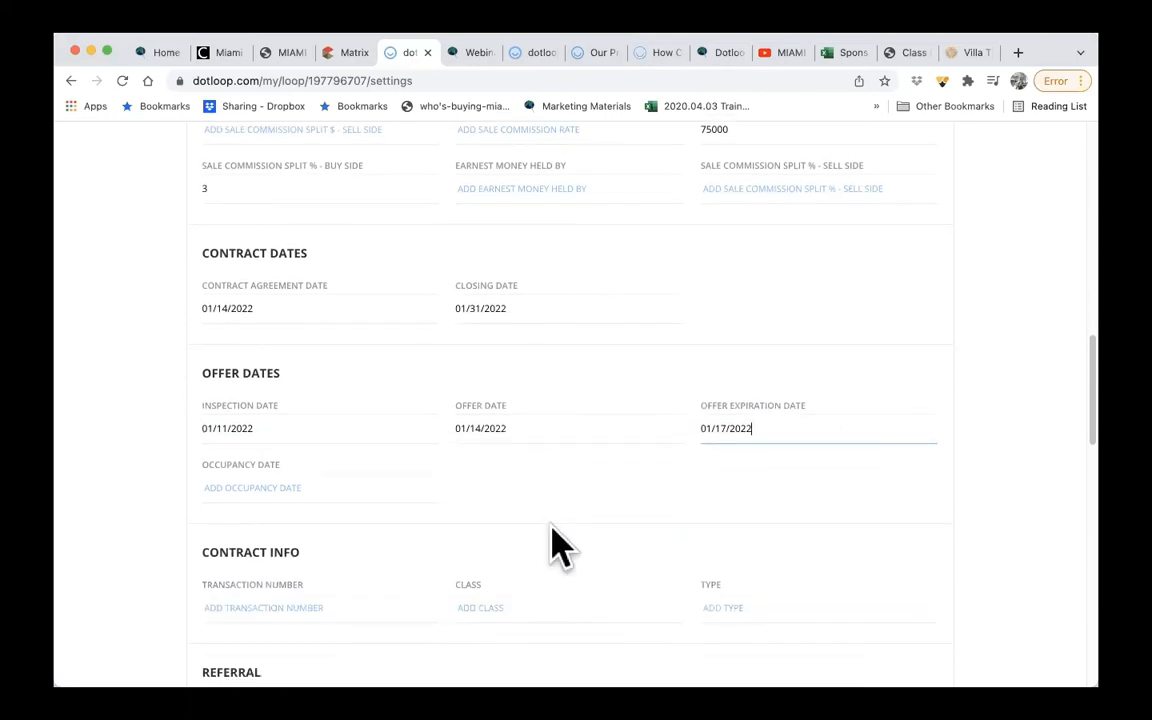
left_click(372, 487)
left_click(236, 671)
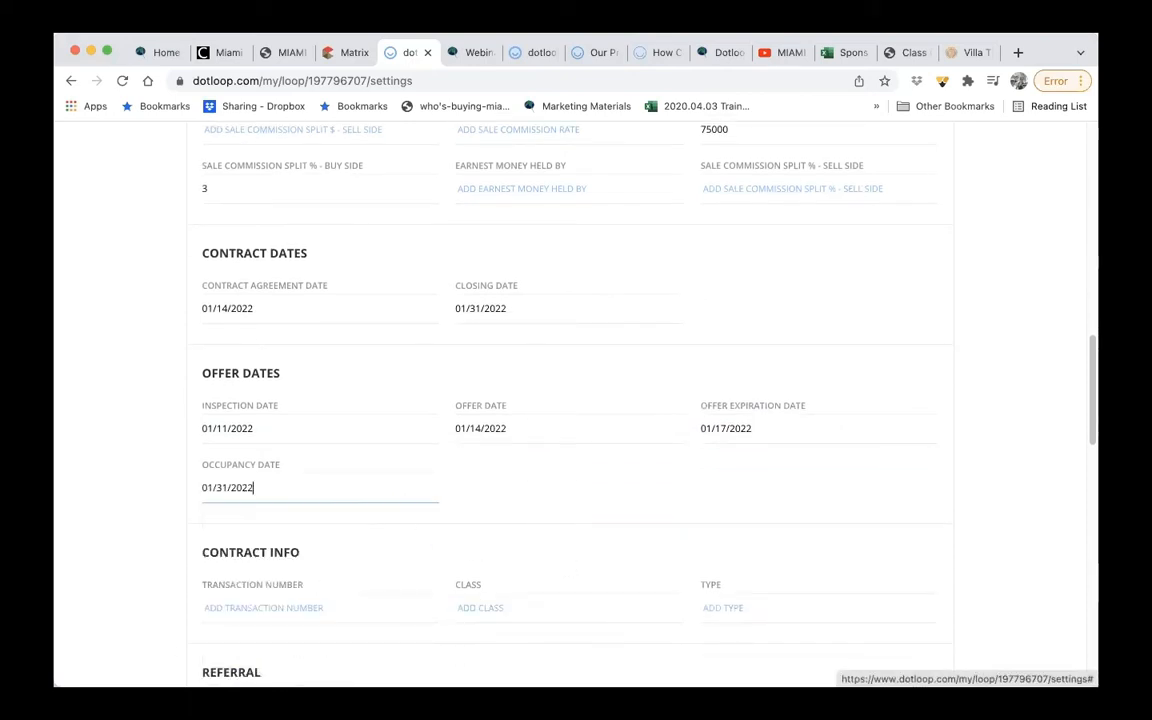
- Review the remaining loop details, from contract info and referral through listing information and geographic description to the property section
scroll(485, 565, "down", 3)
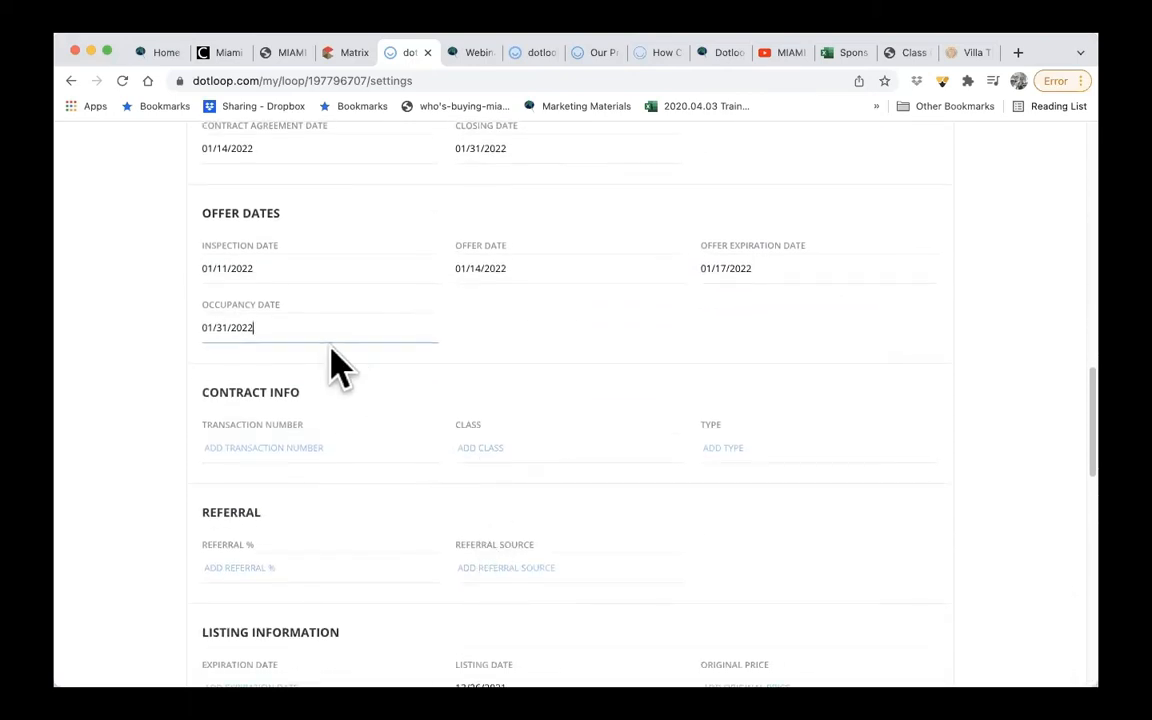
scroll(770, 535, "down", 7)
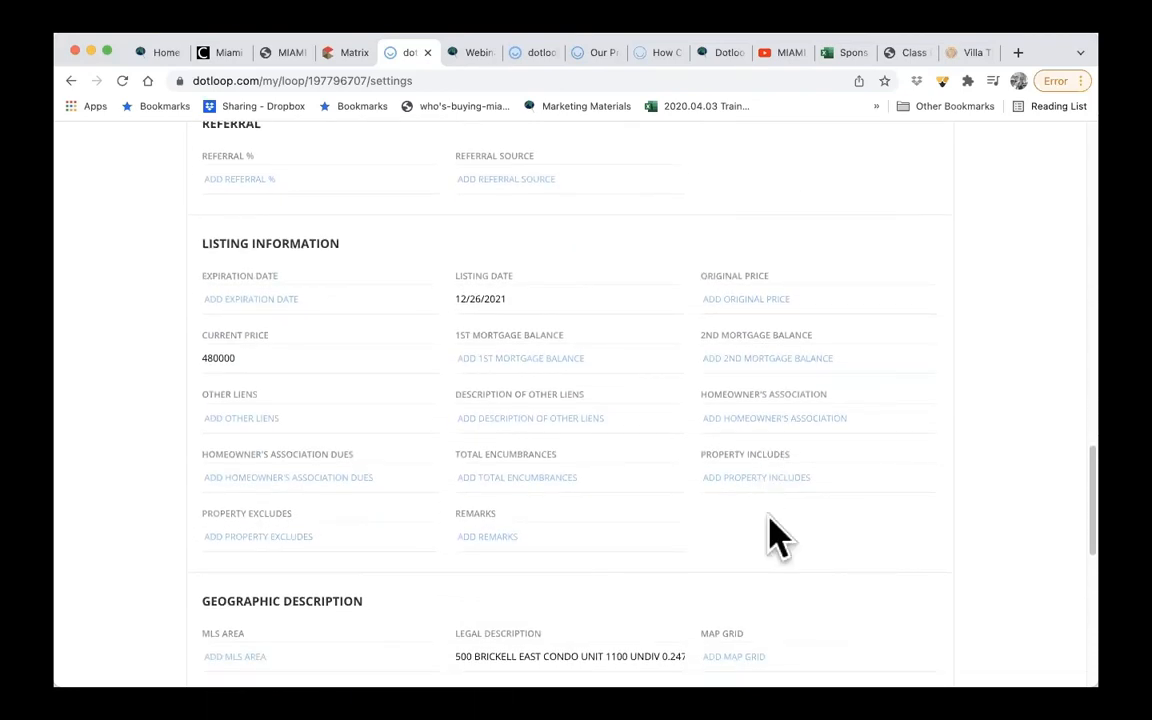
scroll(771, 535, "down", 4)
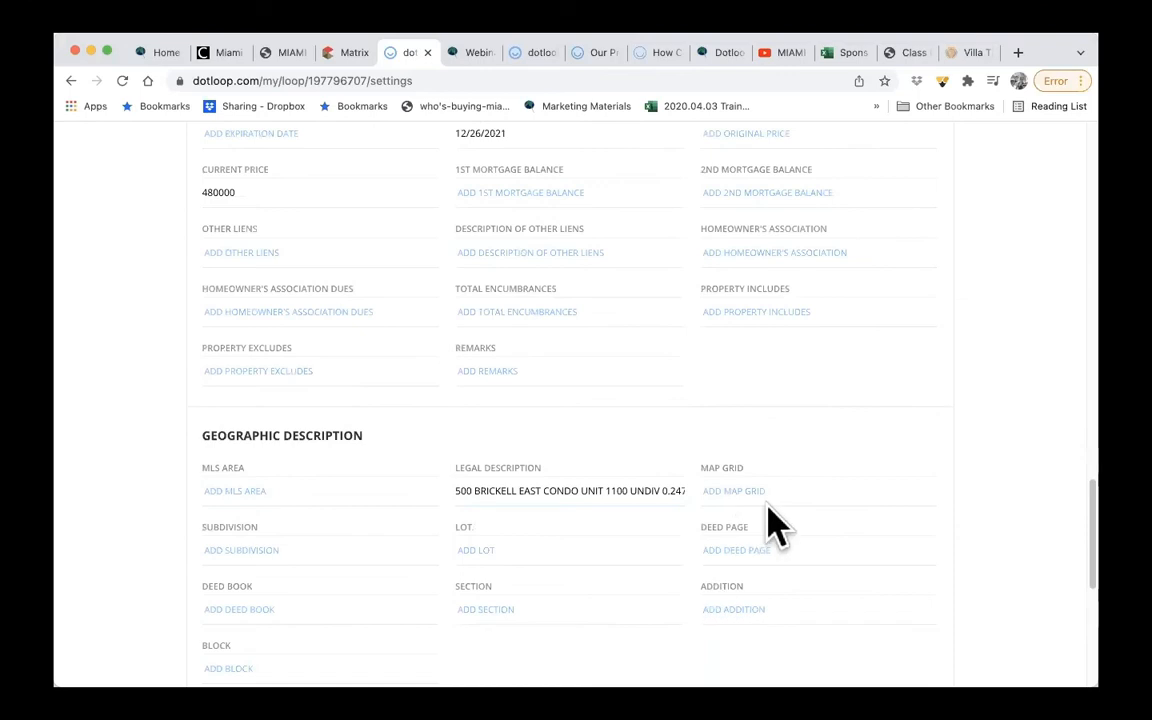
scroll(771, 527, "down", 2)
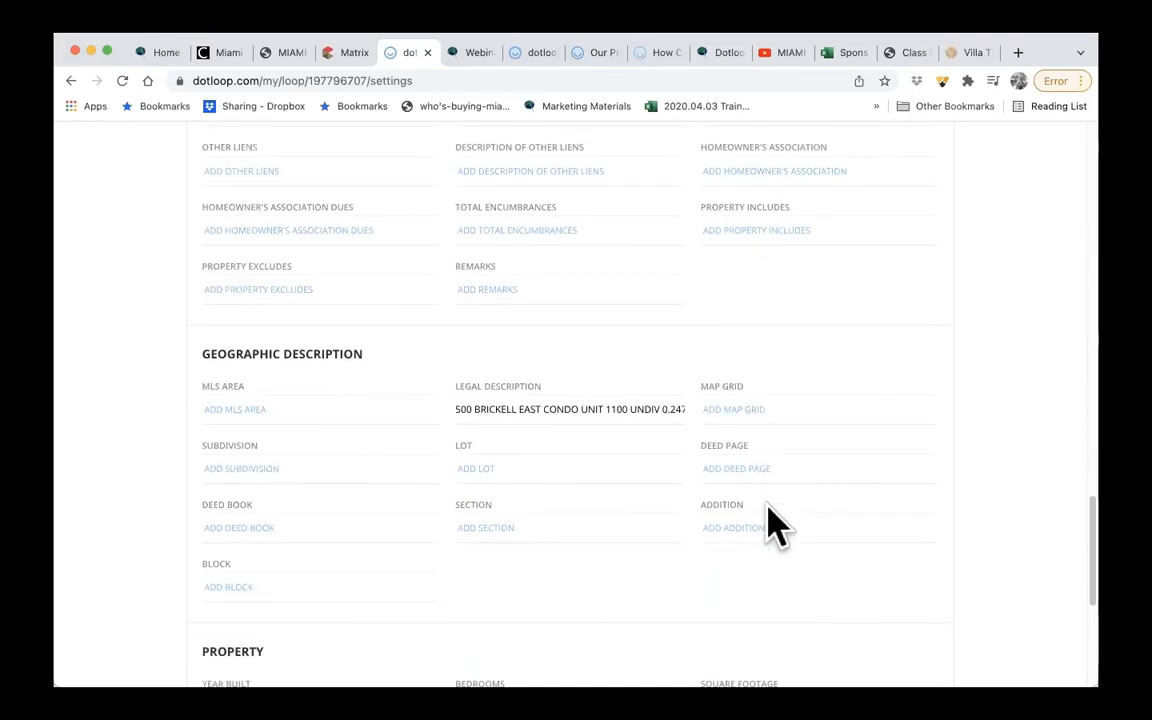
scroll(776, 527, "down", 1)
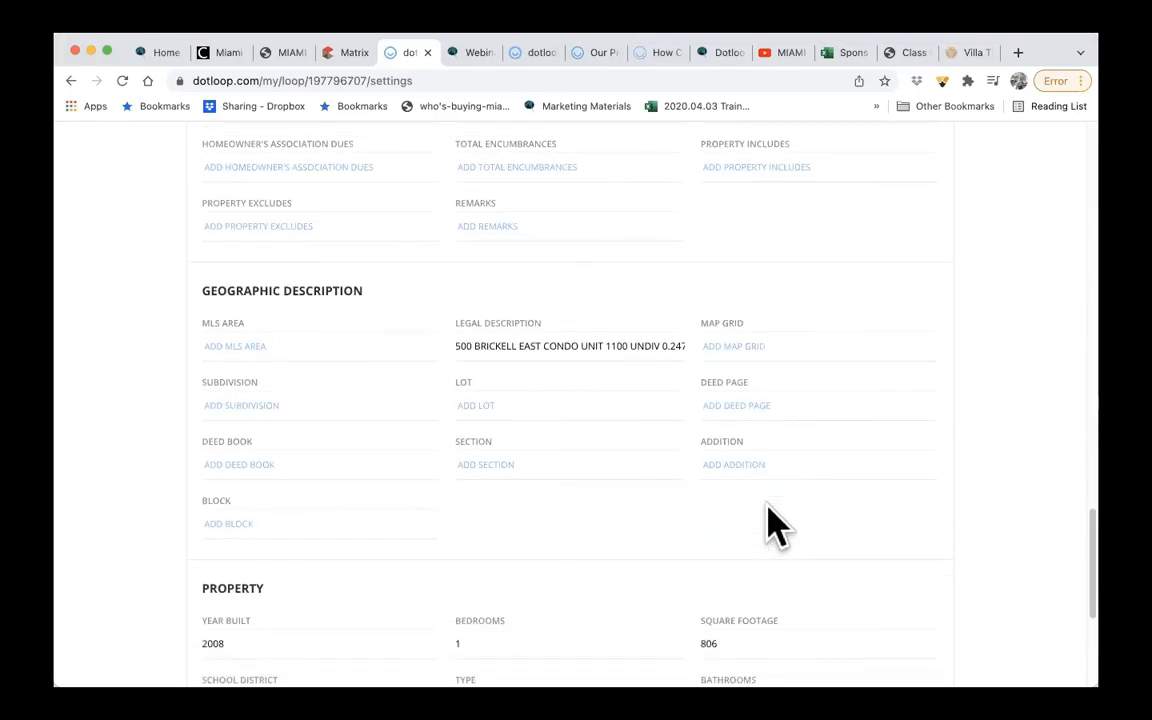
scroll(768, 515, "down", 4)
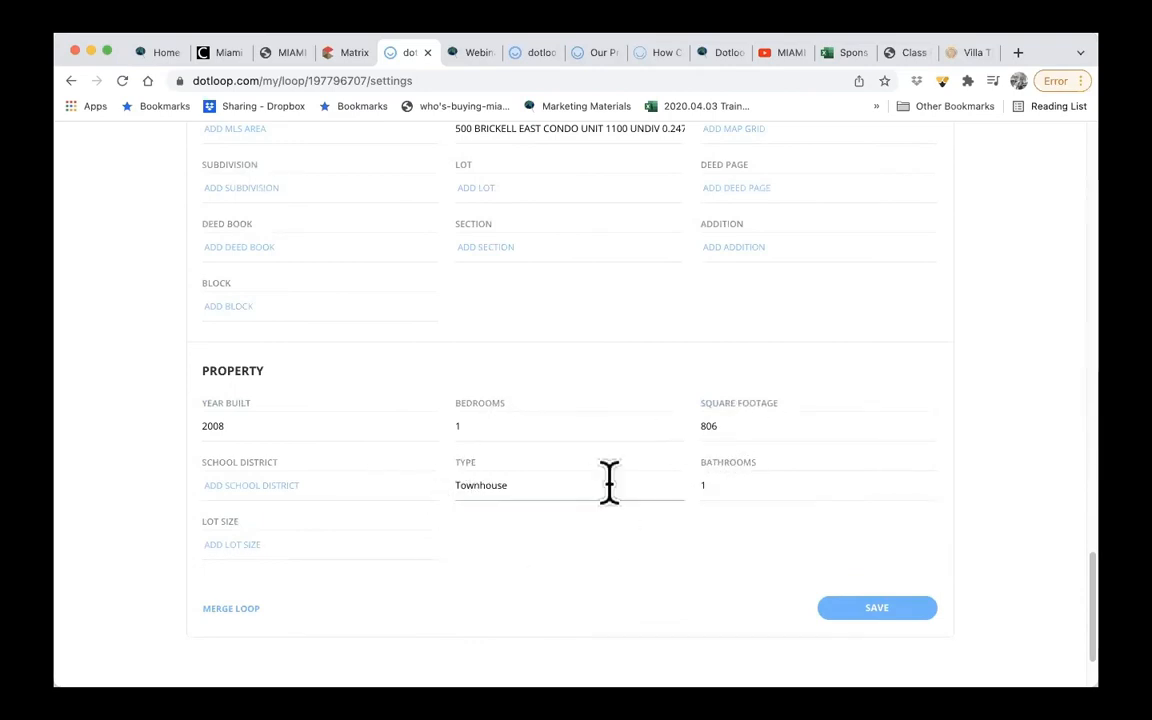
- Save the loop details and return to the loop's main page
left_click(880, 617)
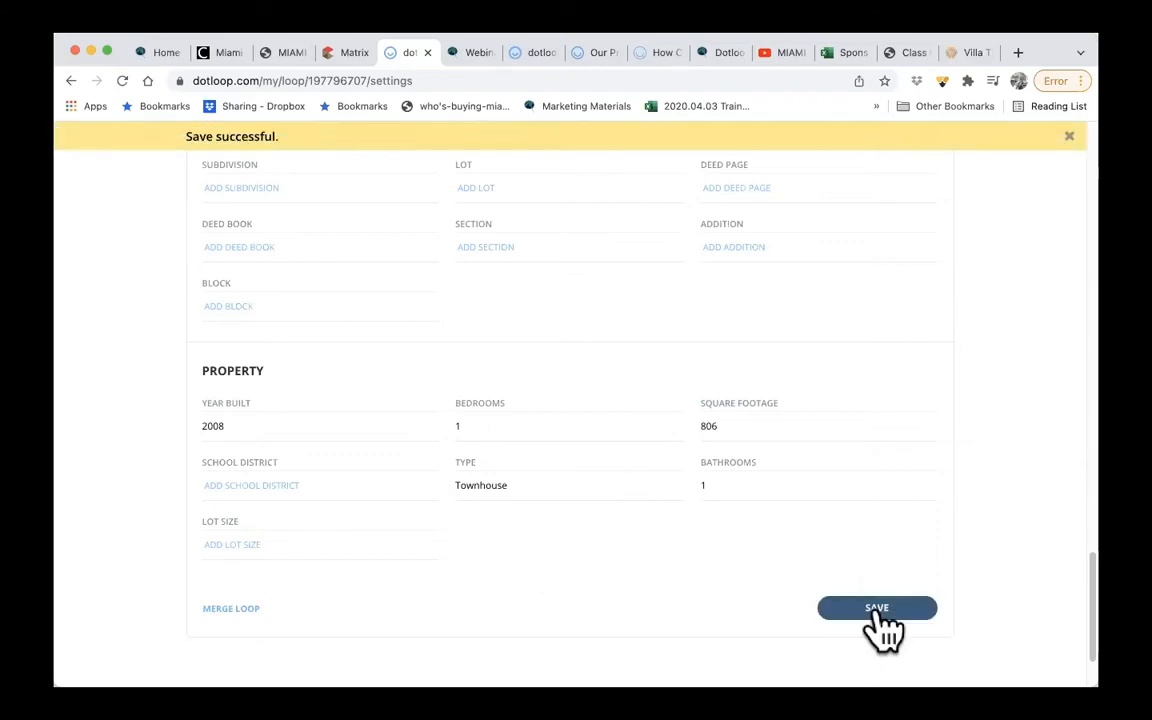
scroll(941, 381, "up", 10)
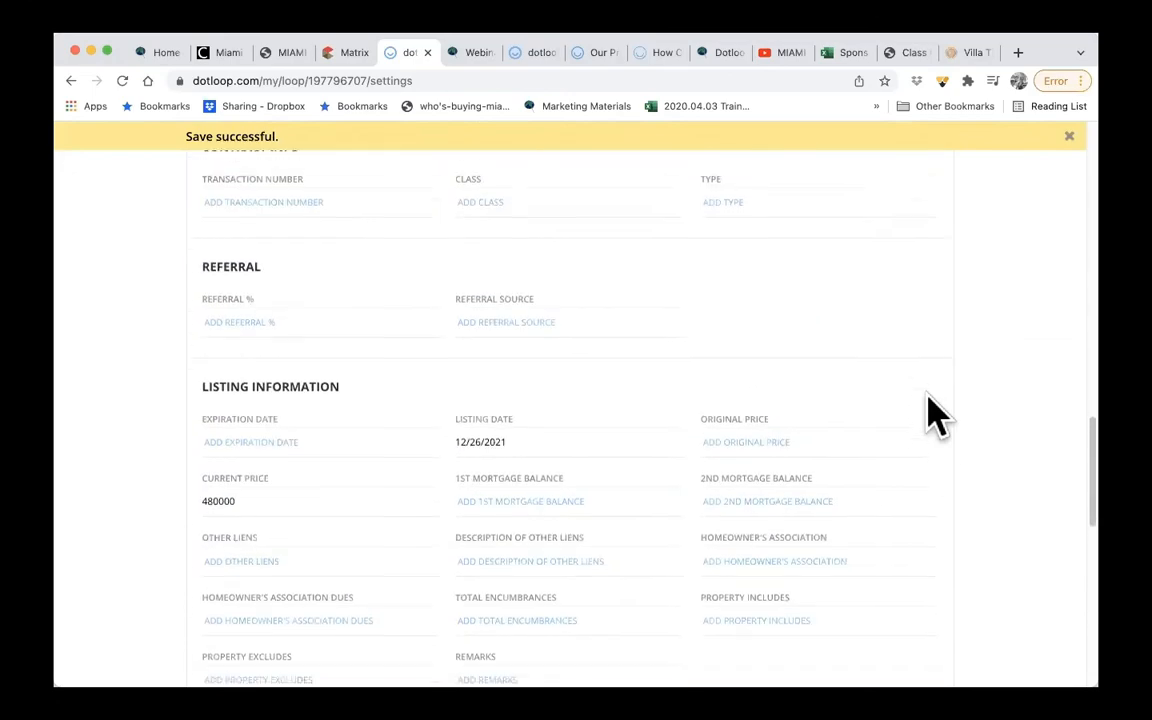
scroll(935, 412, "up", 15)
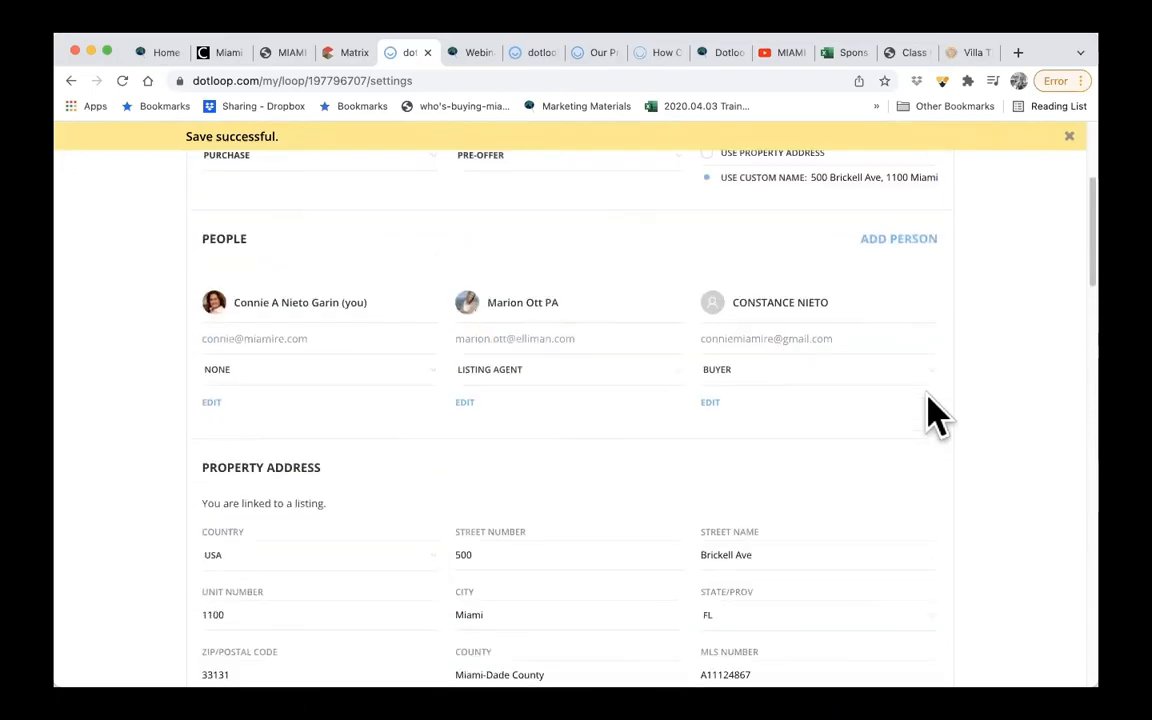
scroll(935, 412, "up", 5)
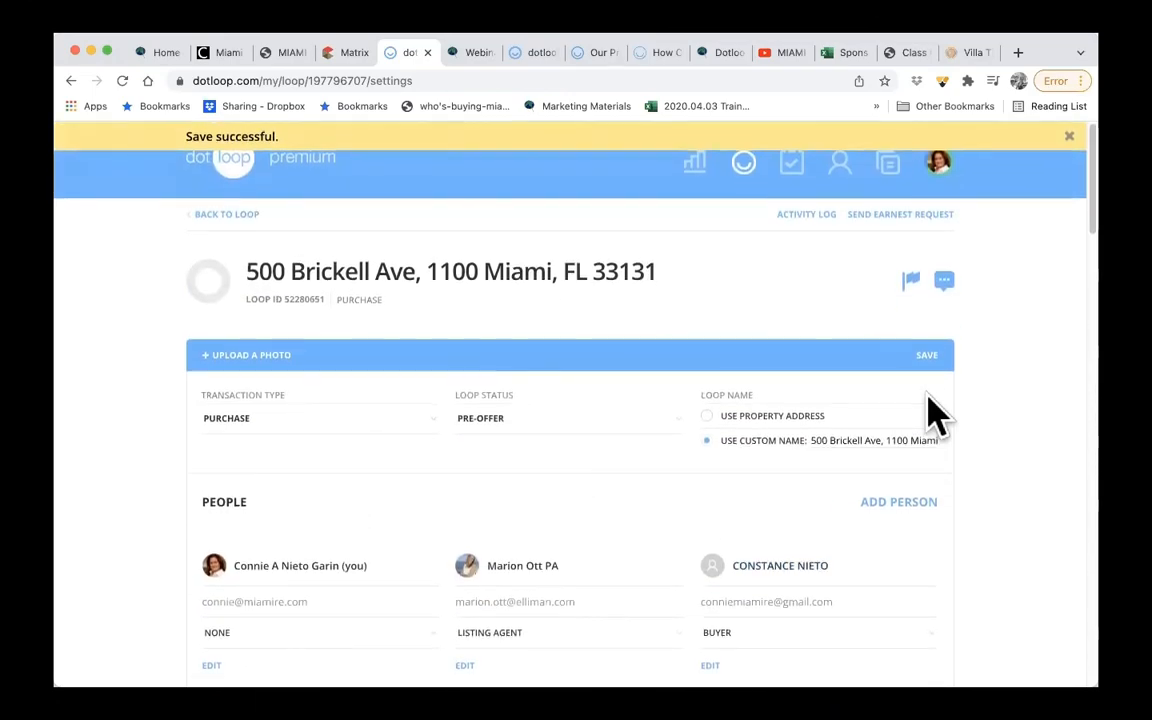
left_click(210, 214)
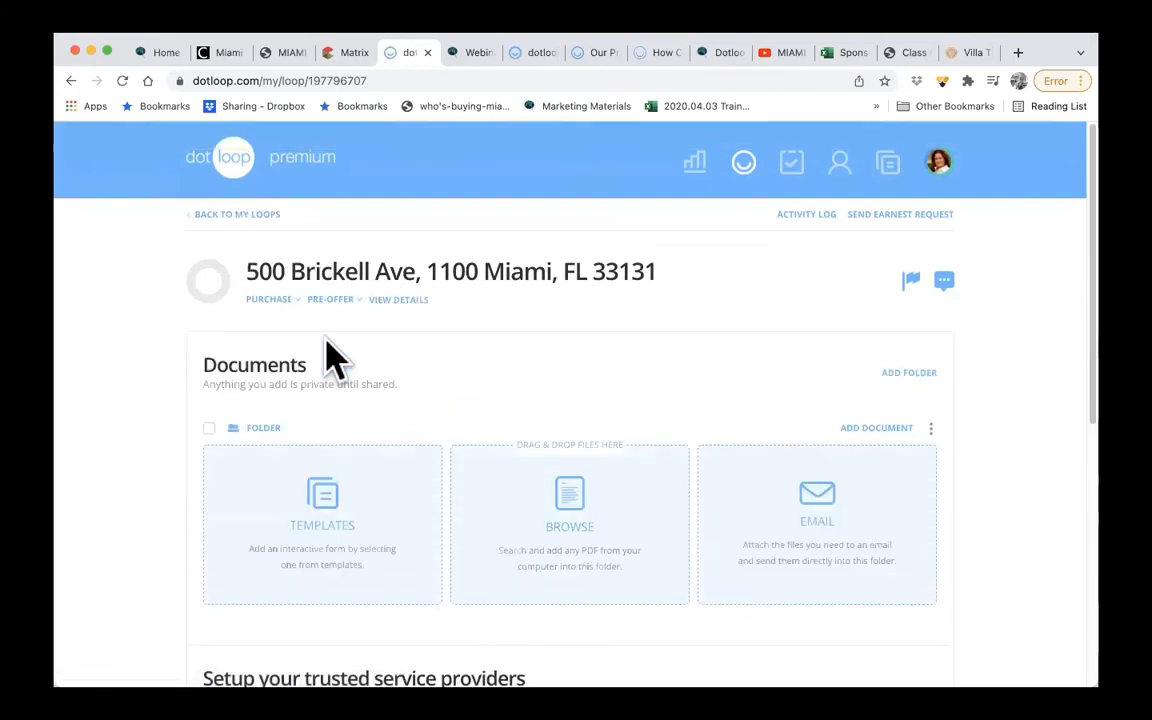
- Find "AS IS" in the Miami Association document templates and copy the AS IS Residential Contract for Sale And Purchase (FAR/BAR ASIS-6) into the loop
left_click(322, 510)
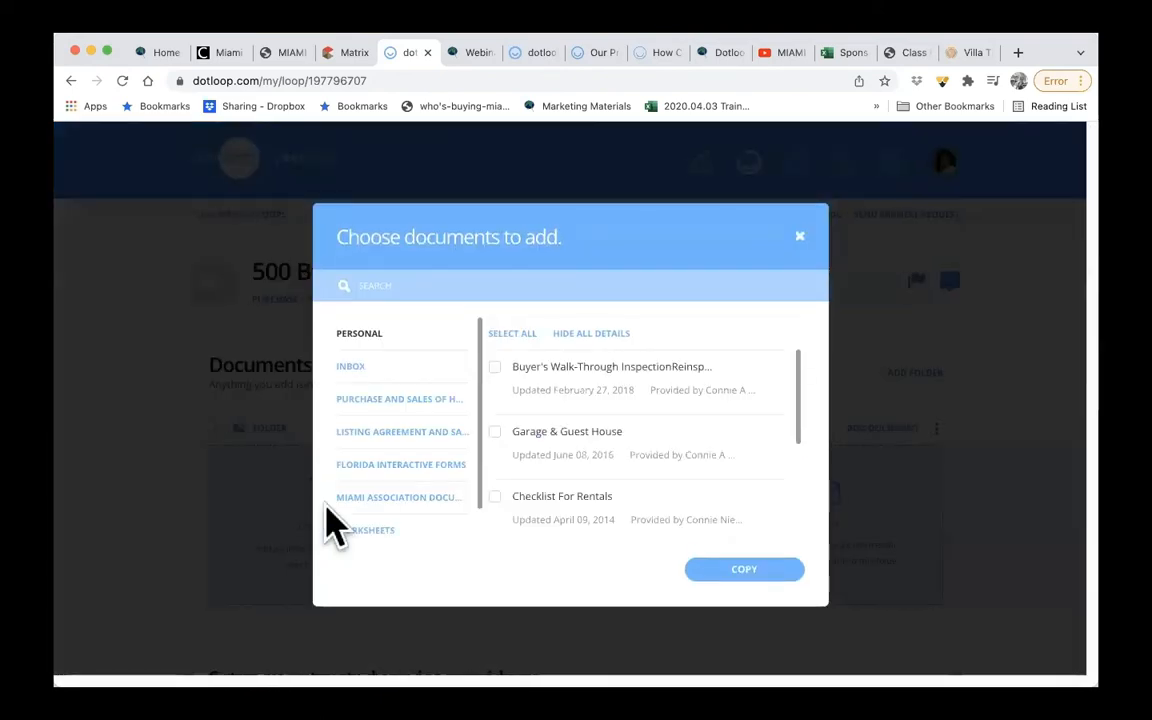
left_click(410, 500)
left_click(543, 280)
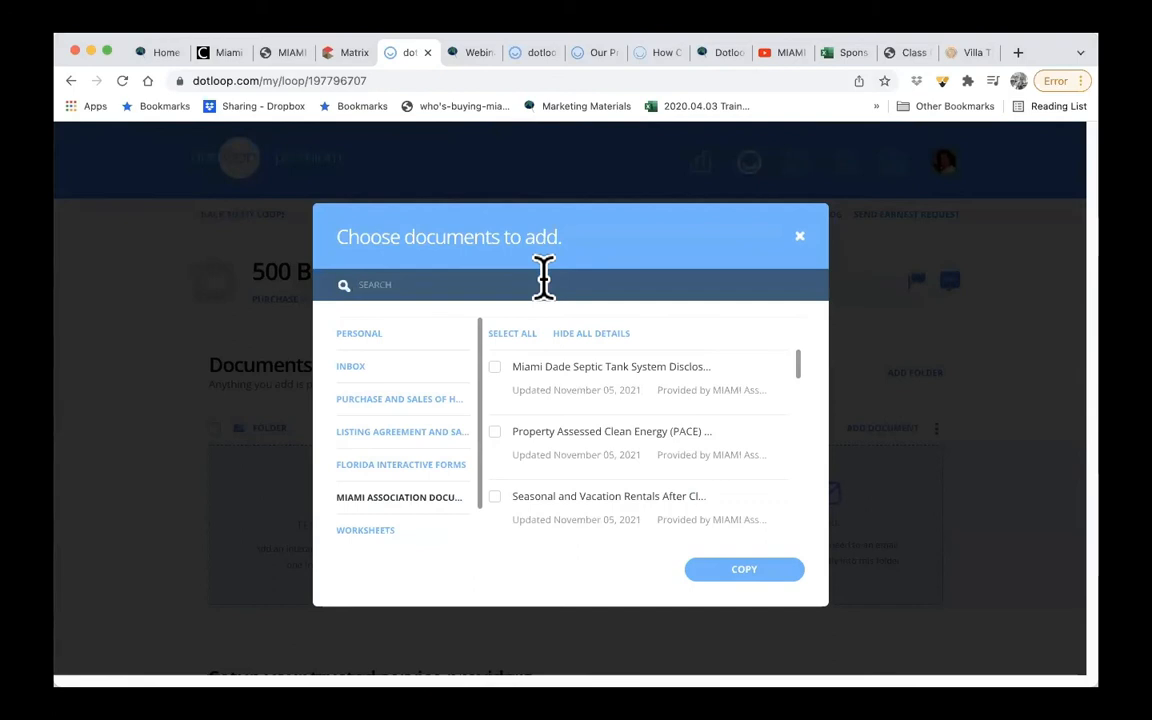
type("AS IS")
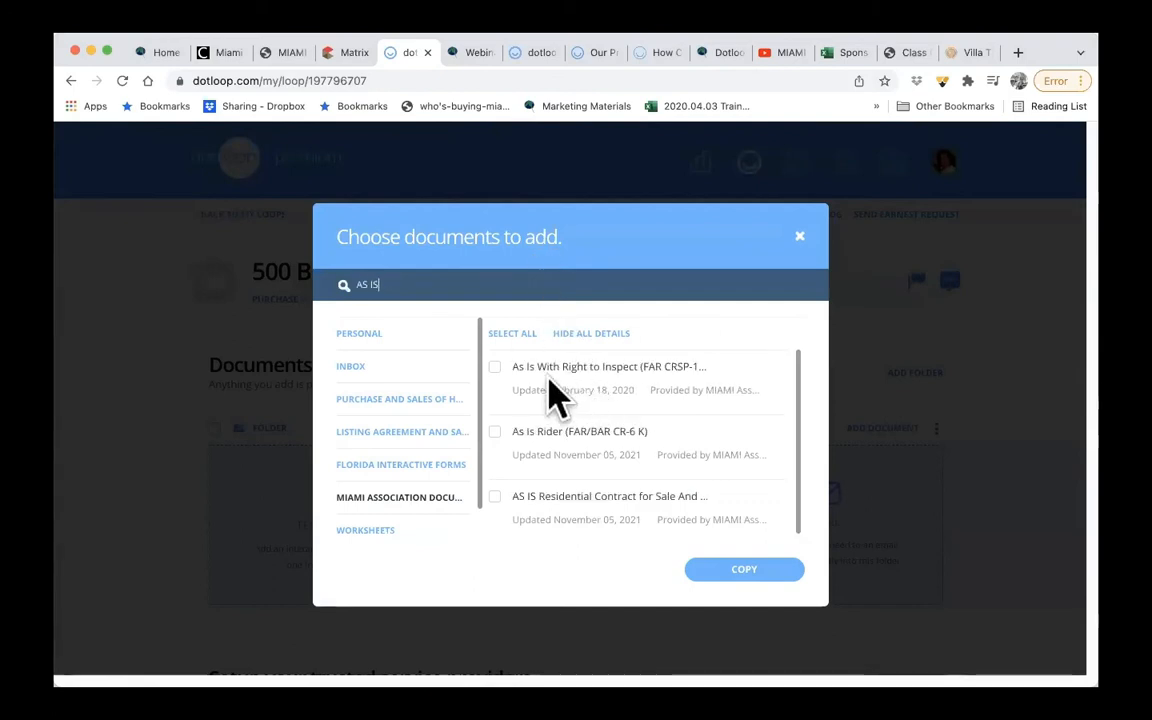
left_click(498, 370)
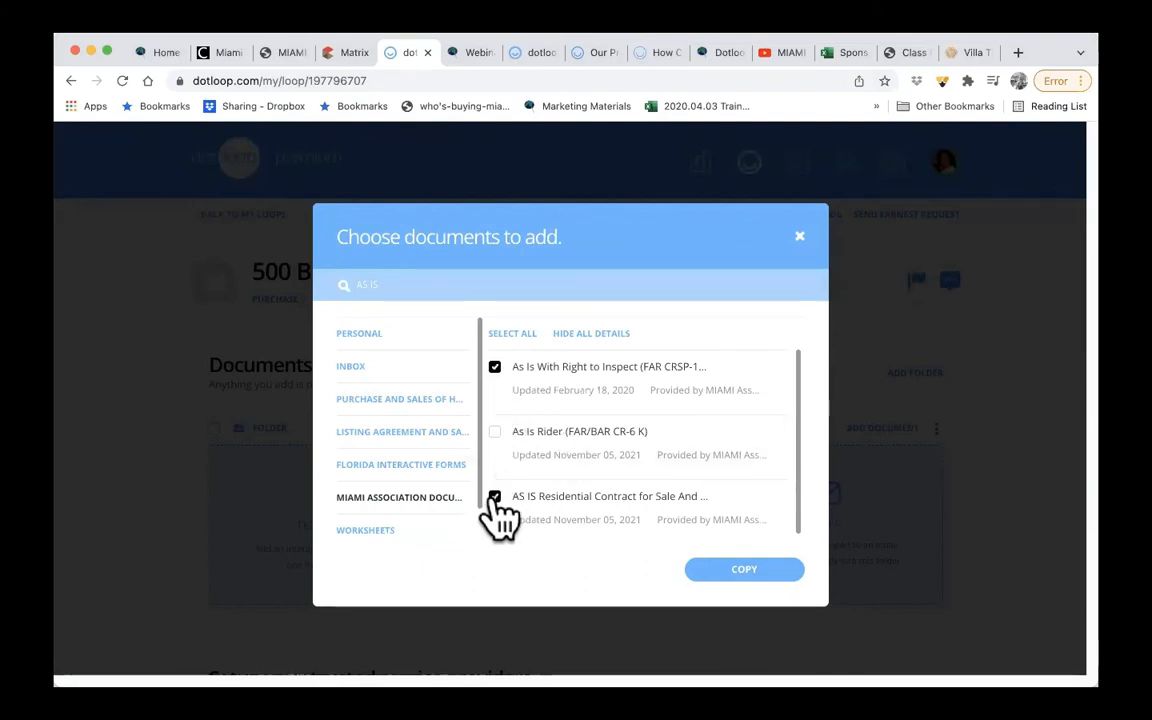
left_click(494, 367)
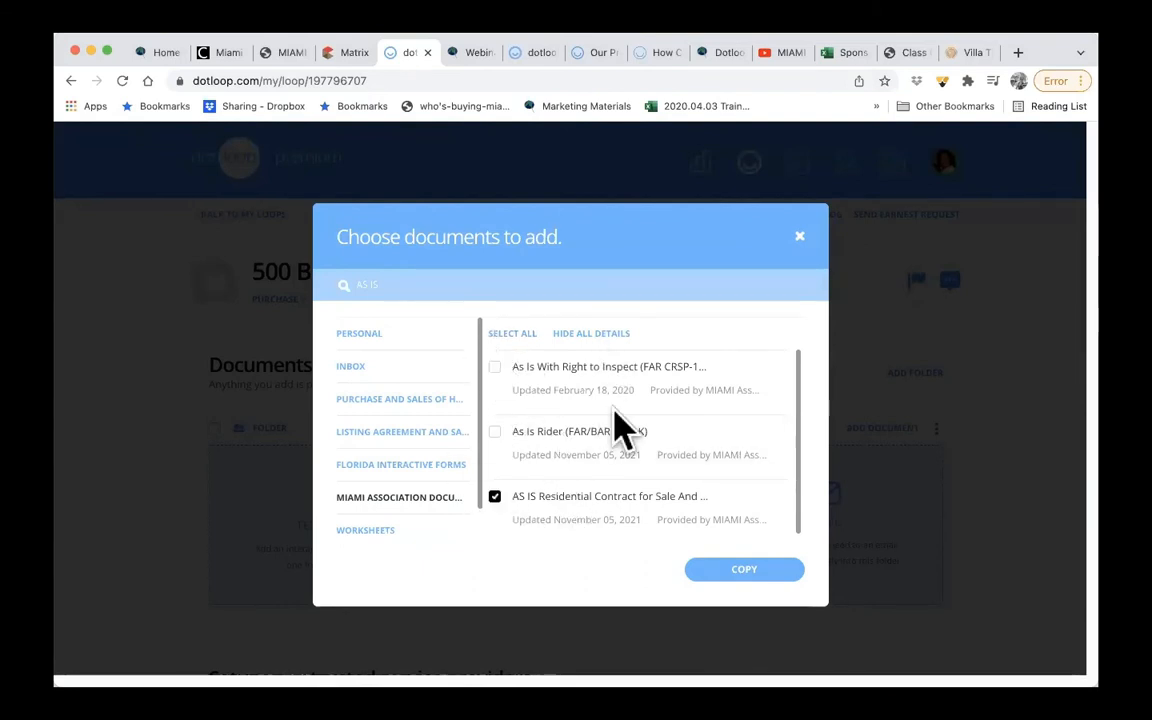
left_click(745, 571)
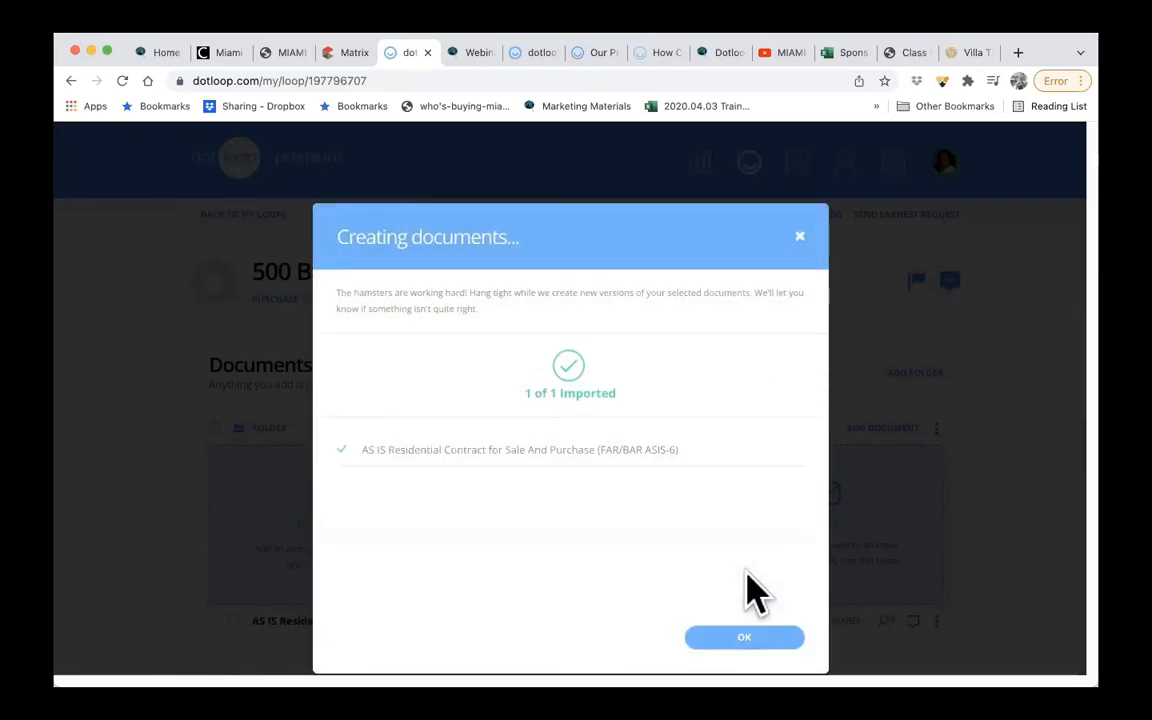
left_click(741, 634)
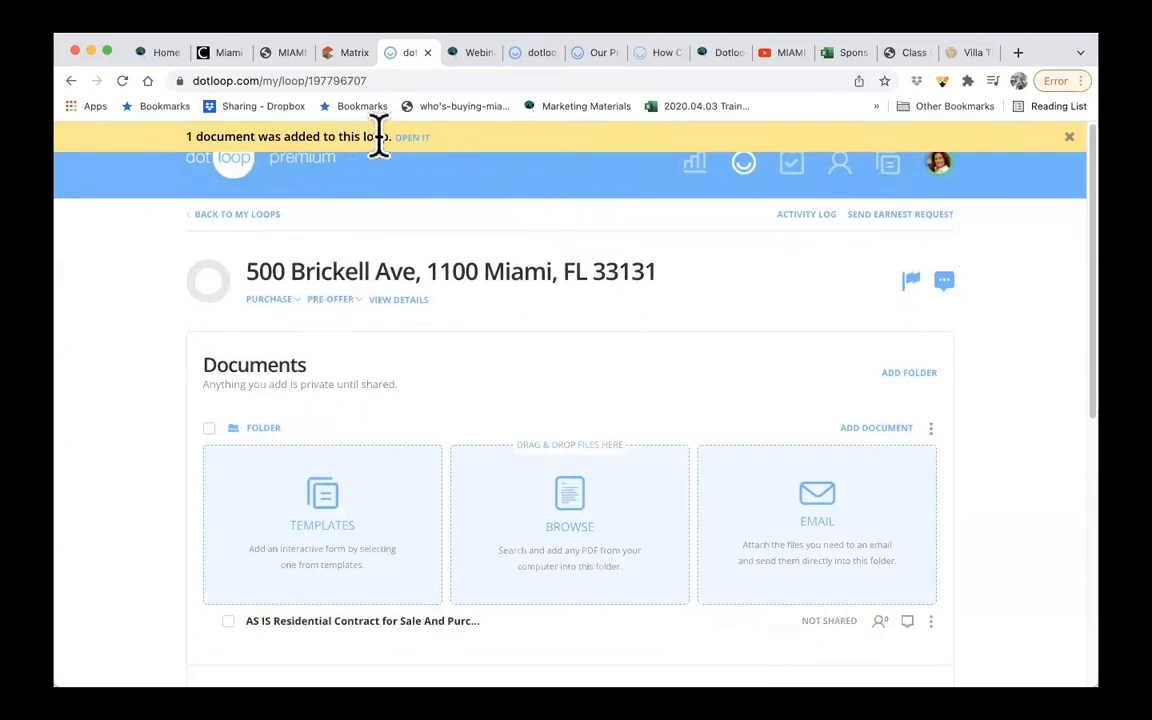
- Open the added AS IS contract and autofill it with the loop's roles, property, financial and date details
left_click(412, 138)
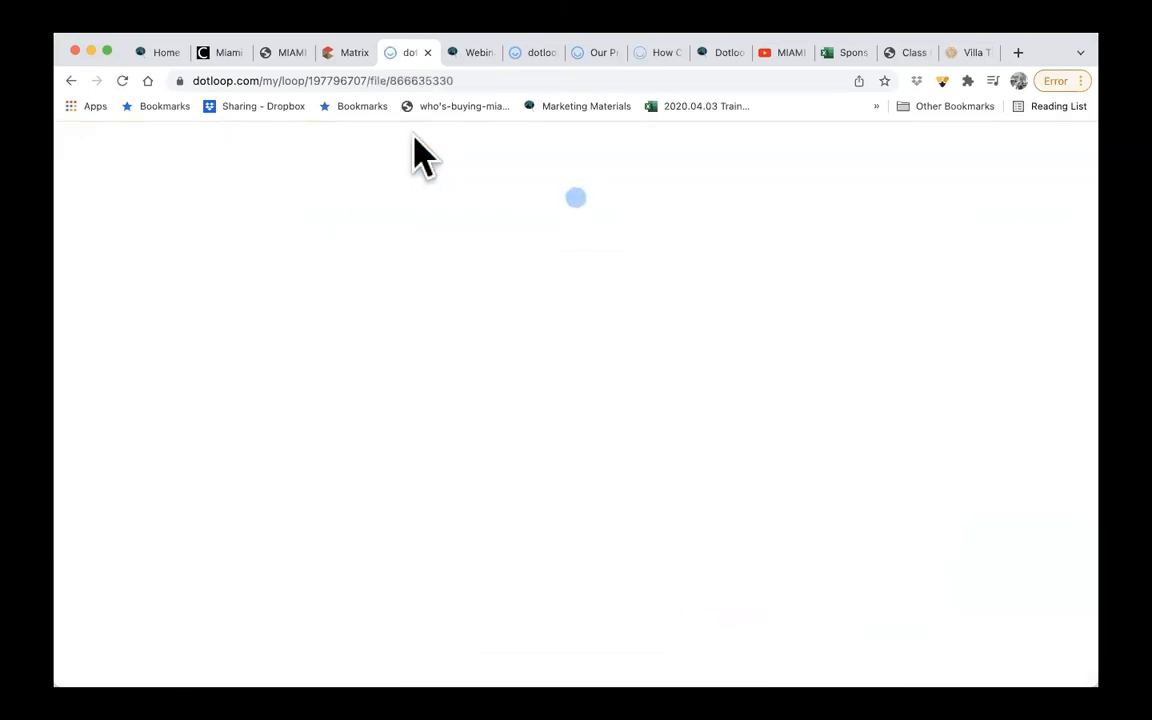
scroll(575, 327, "up", 2)
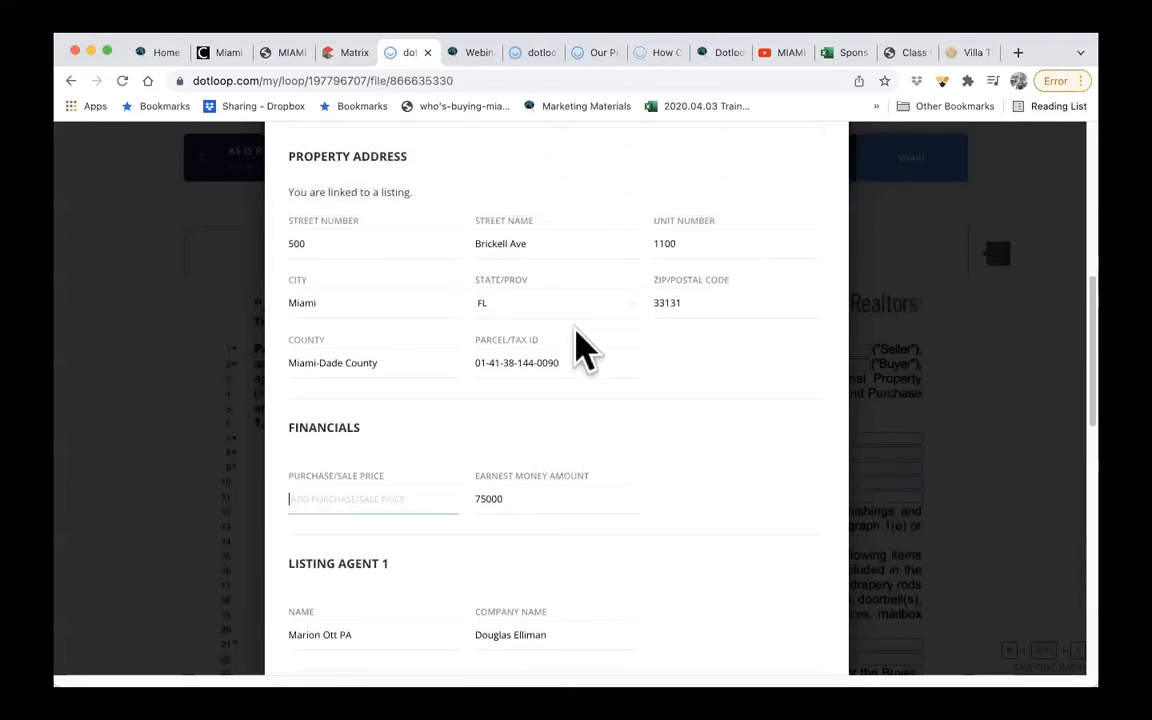
scroll(585, 347, "up", 5)
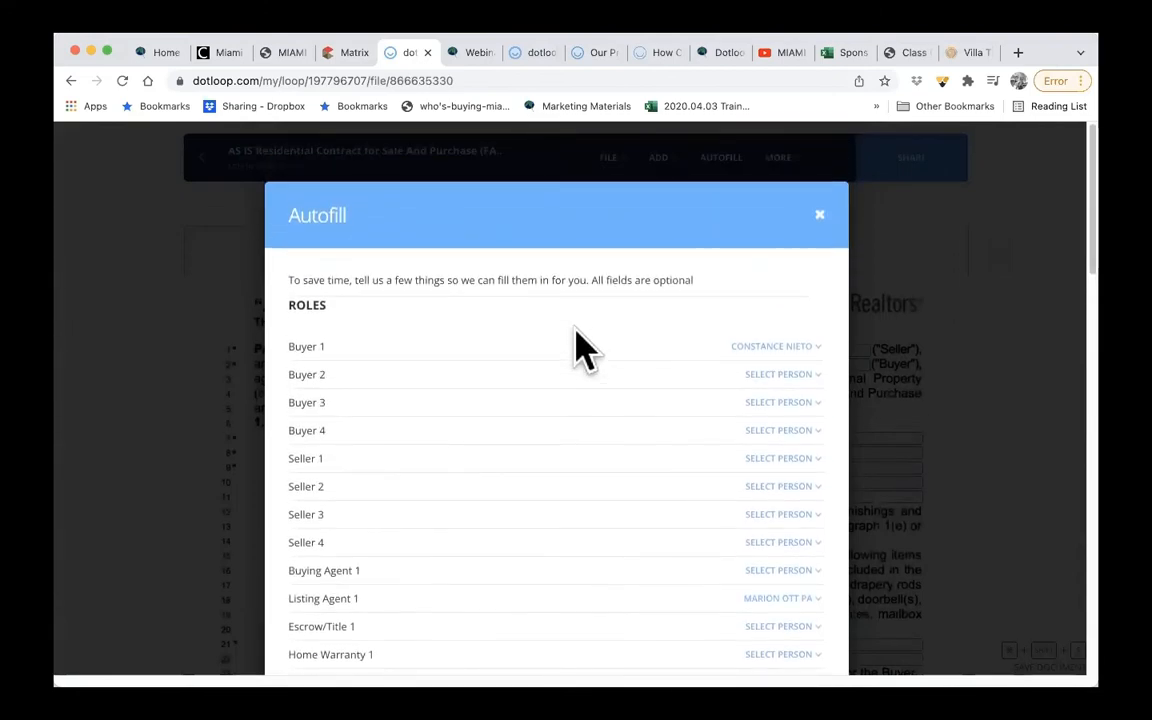
scroll(656, 442, "down", 5)
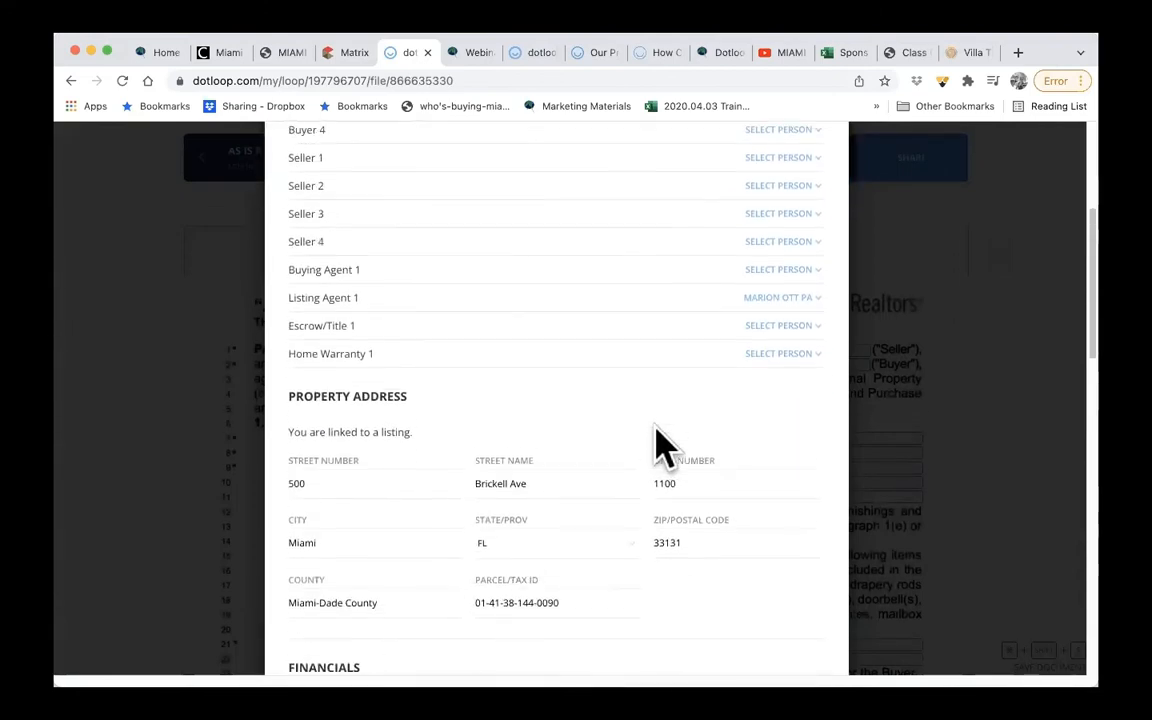
scroll(665, 447, "down", 8)
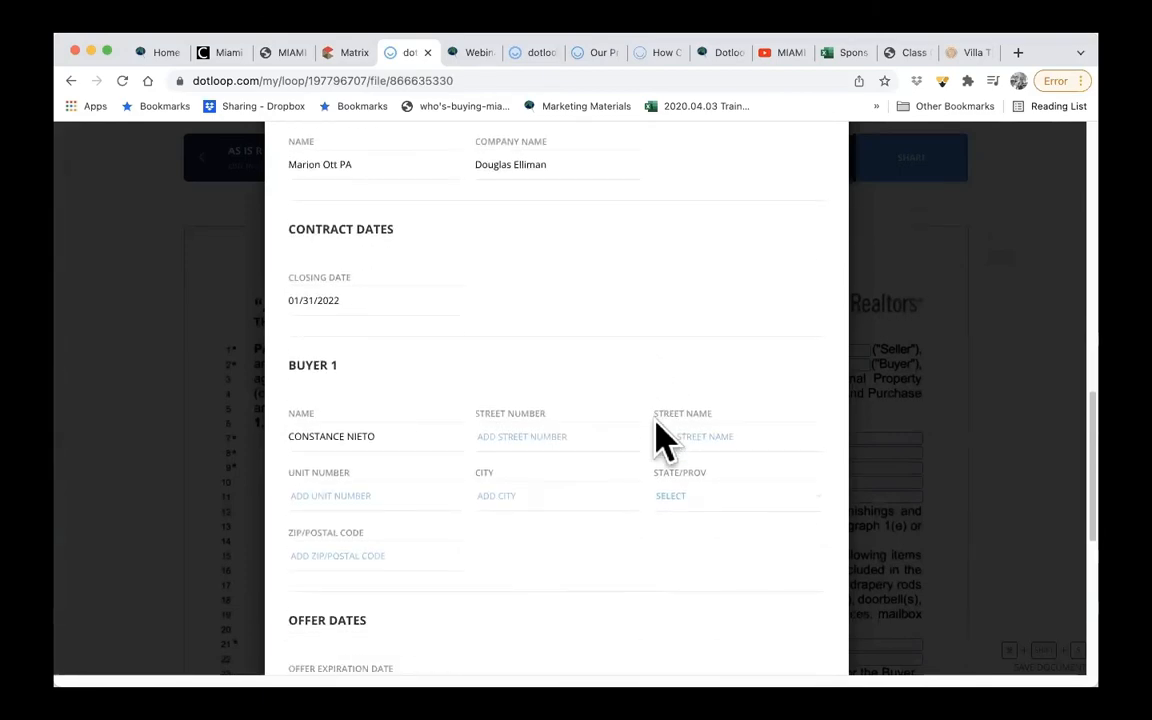
scroll(665, 440, "down", 2)
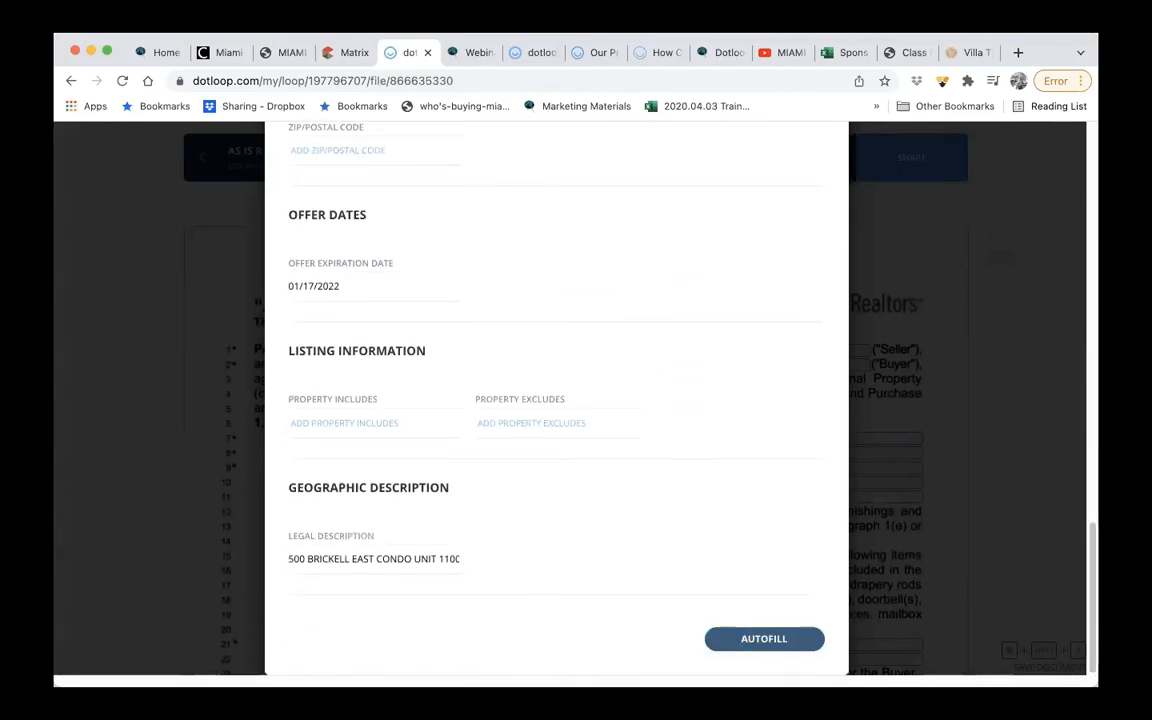
left_click(776, 641)
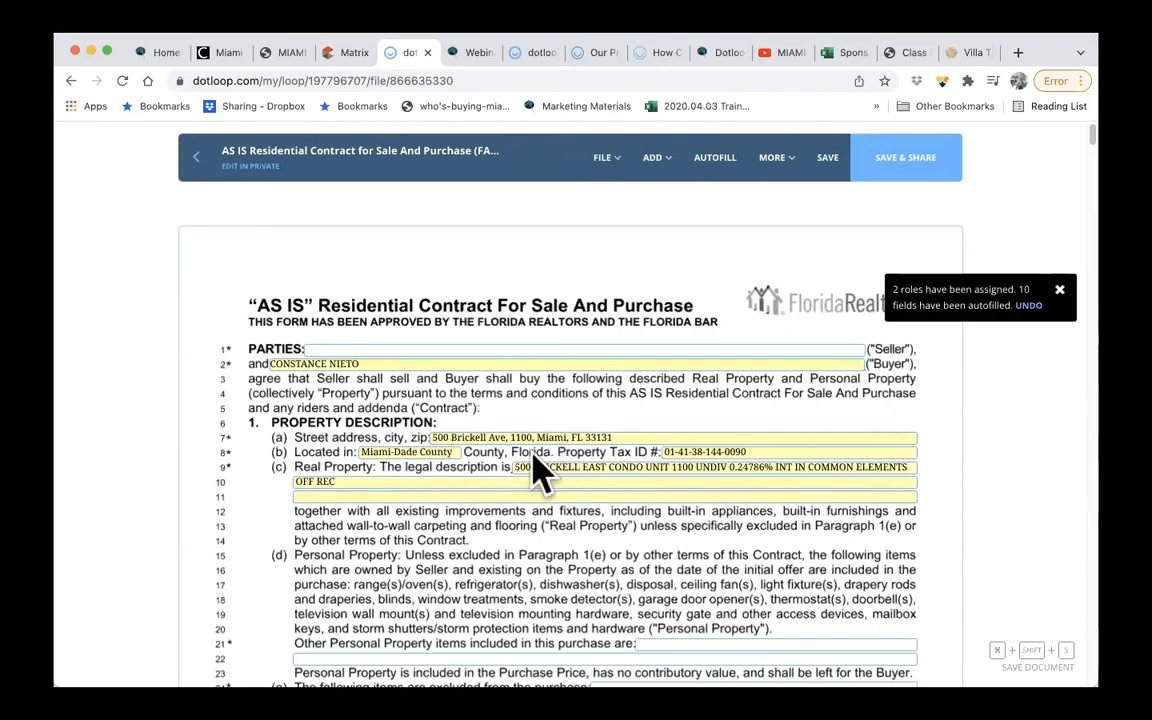
- Enter 480000 as the purchase price in section 2 of the contract
scroll(622, 483, "down", 1)
scroll(622, 483, "down", 8)
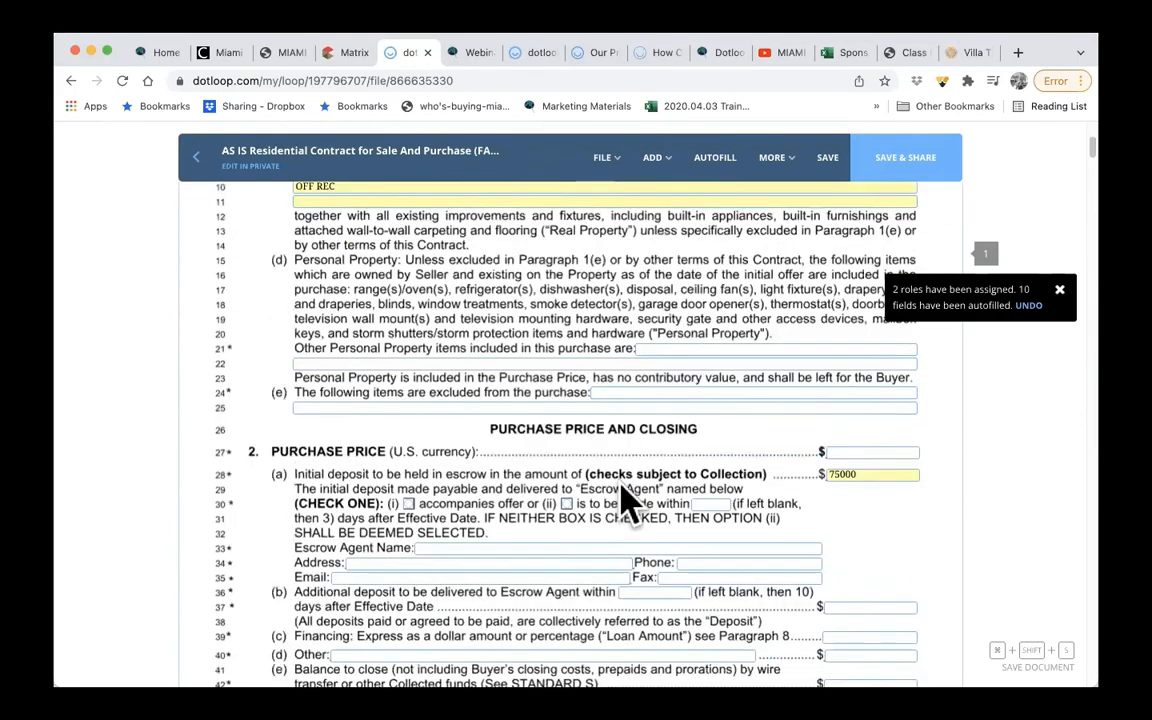
left_click(855, 362)
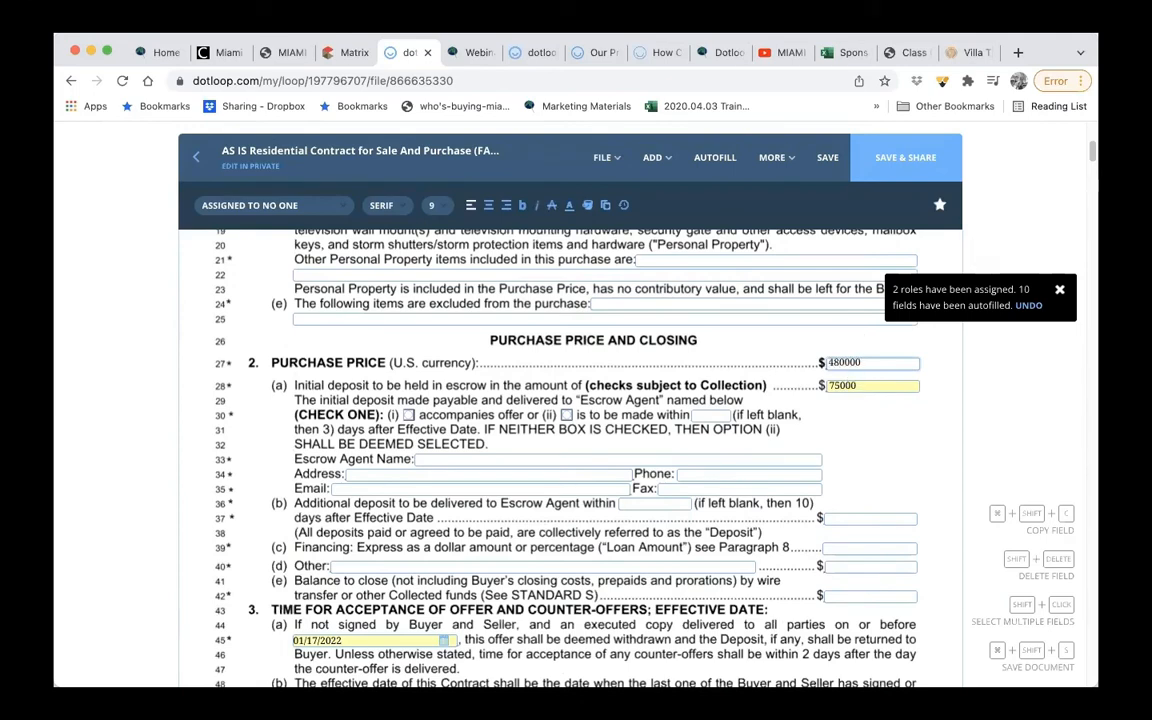
- Check the contract's closing and financing sections, then save it and return to the loop without sharing it
scroll(848, 380, "down", 3)
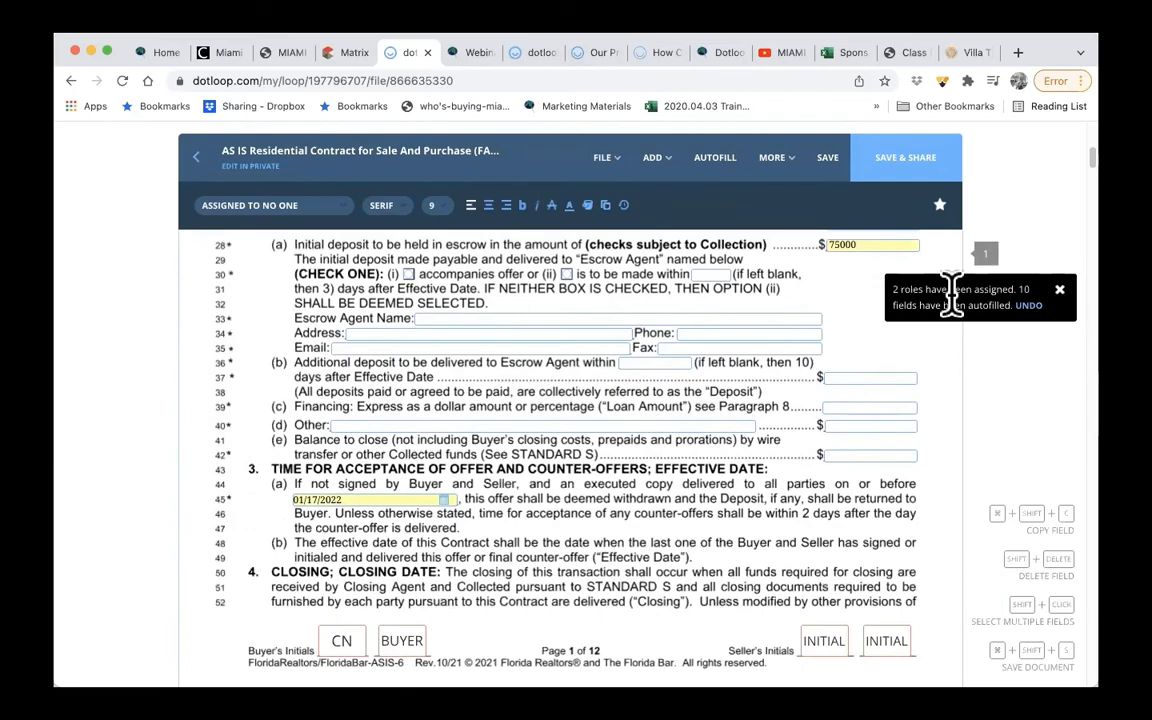
scroll(760, 515, "down", 2)
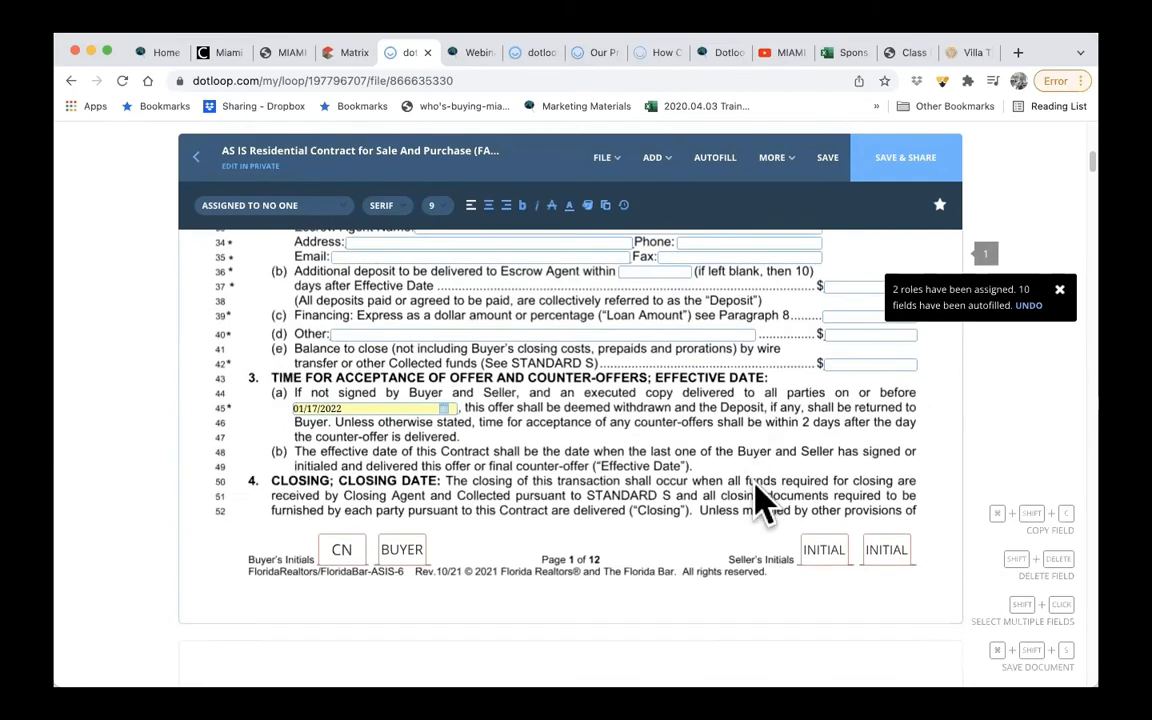
scroll(689, 463, "down", 10)
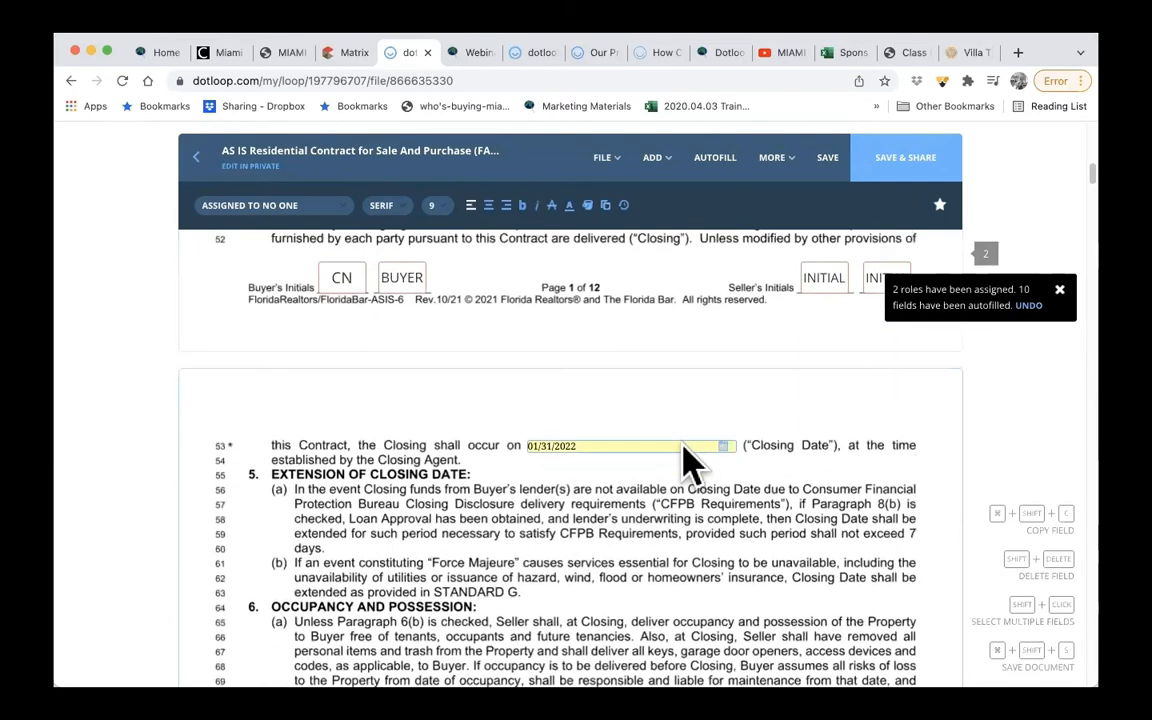
scroll(689, 463, "down", 7)
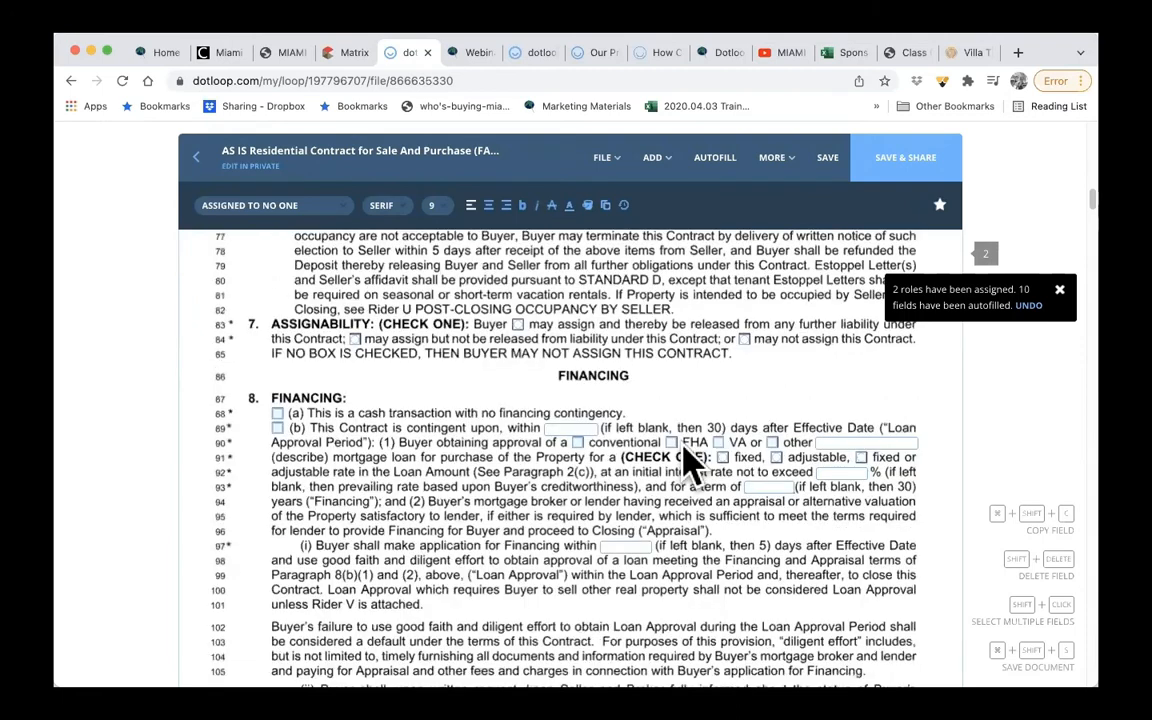
scroll(689, 463, "down", 4)
left_click(828, 160)
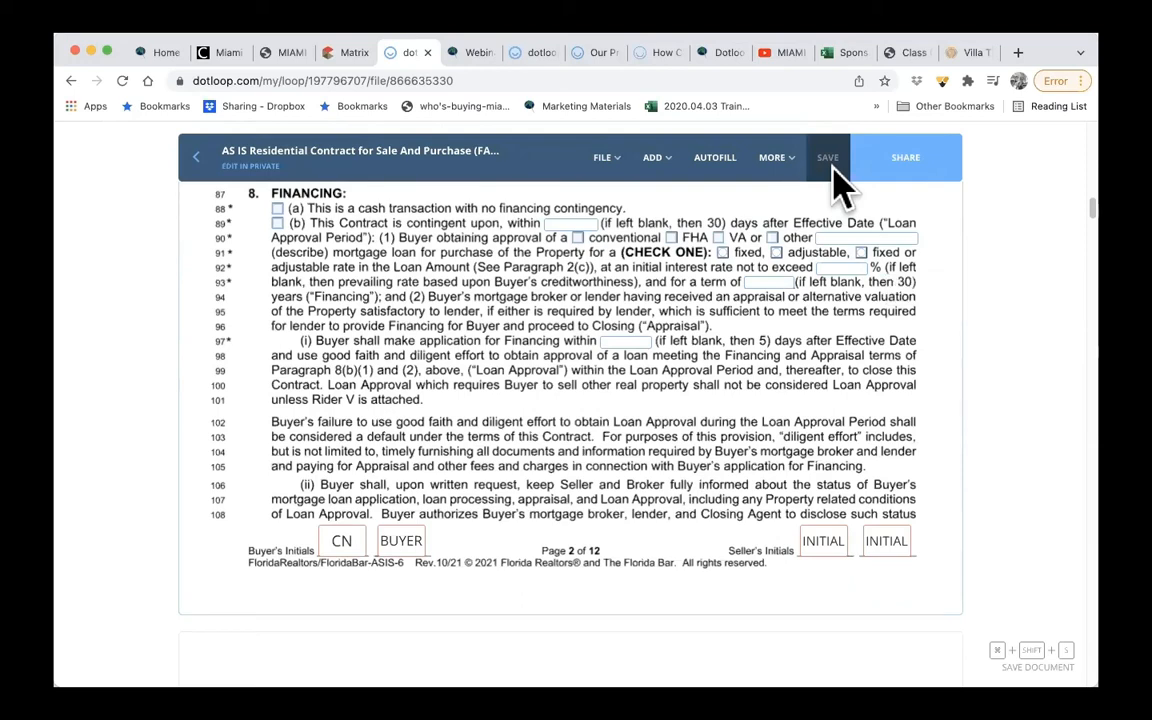
left_click(197, 158)
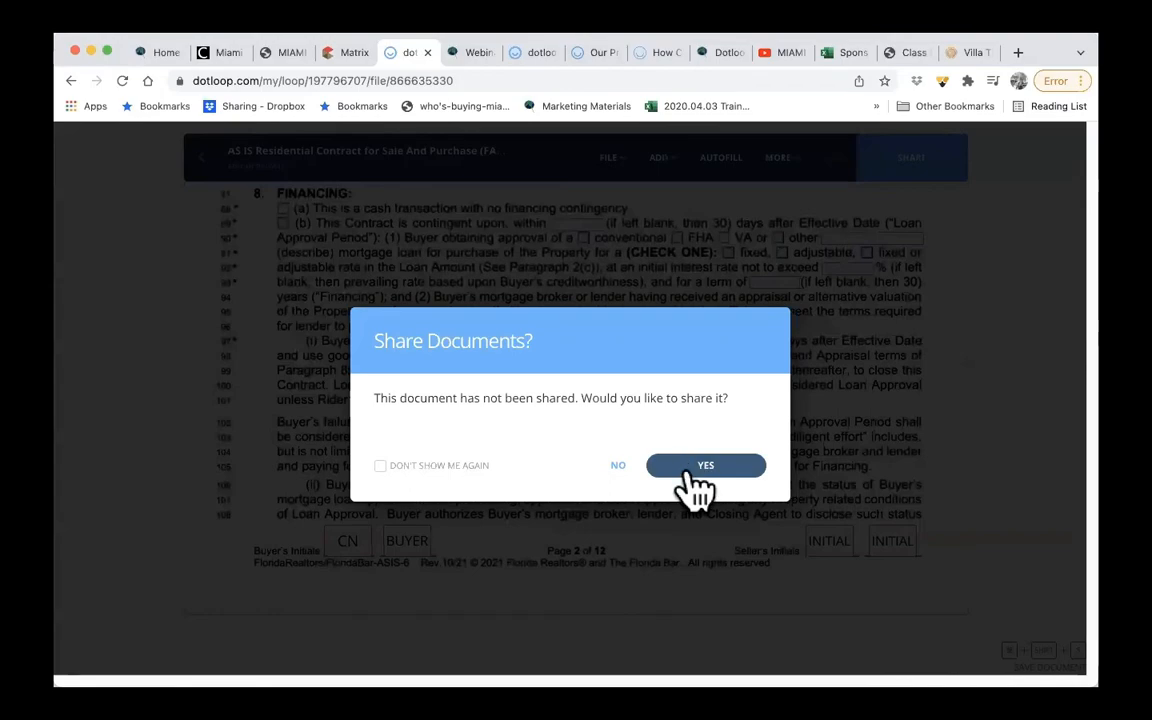
left_click(618, 466)
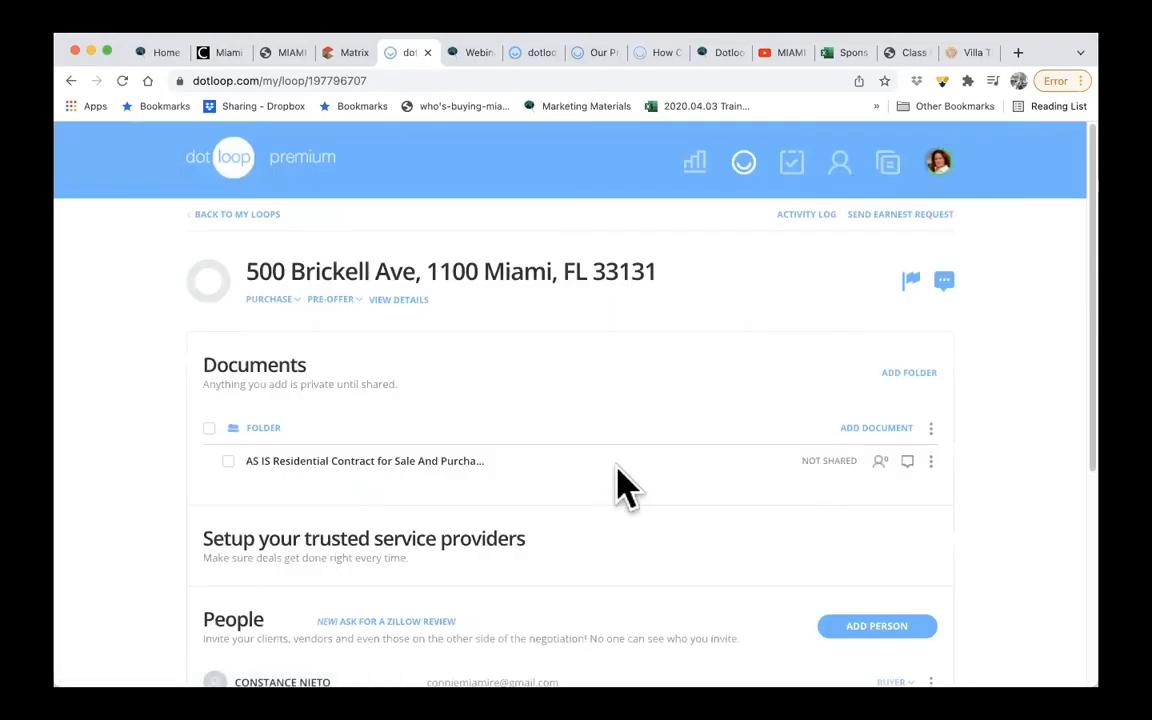
- Share the AS IS contract with the buyer, who can sign, adding the message "PLEASE REVIEW AND SIGN THE FORMS"
scroll(617, 470, "down", 3)
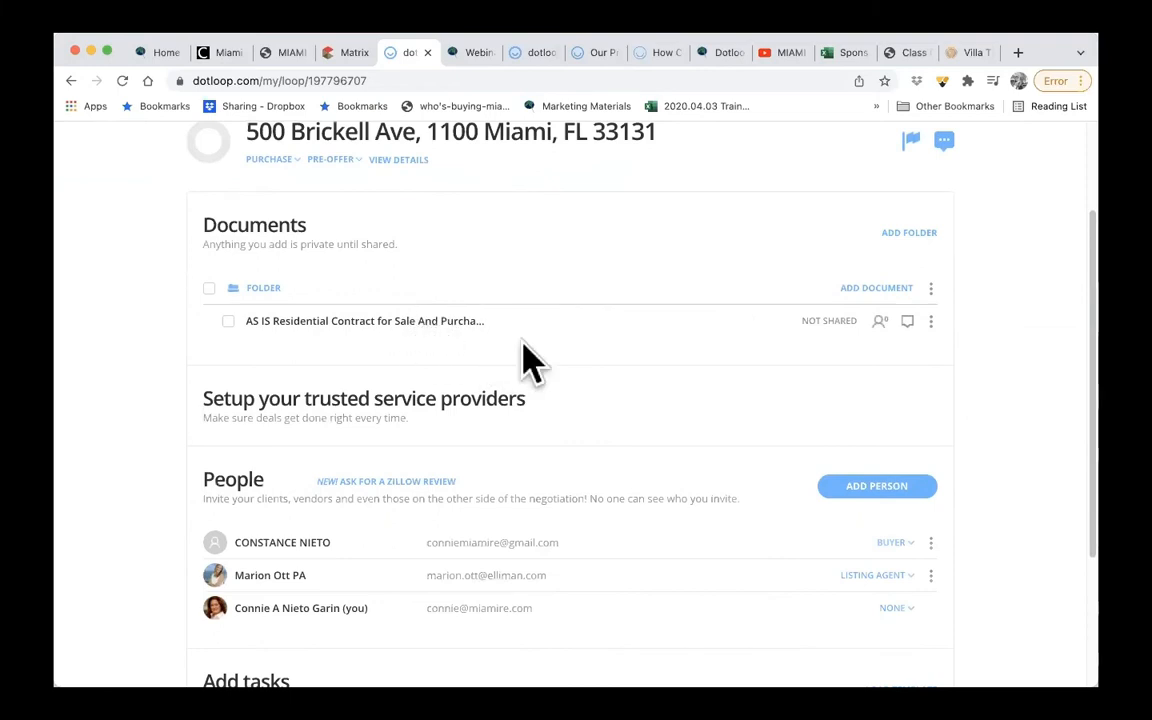
left_click(877, 290)
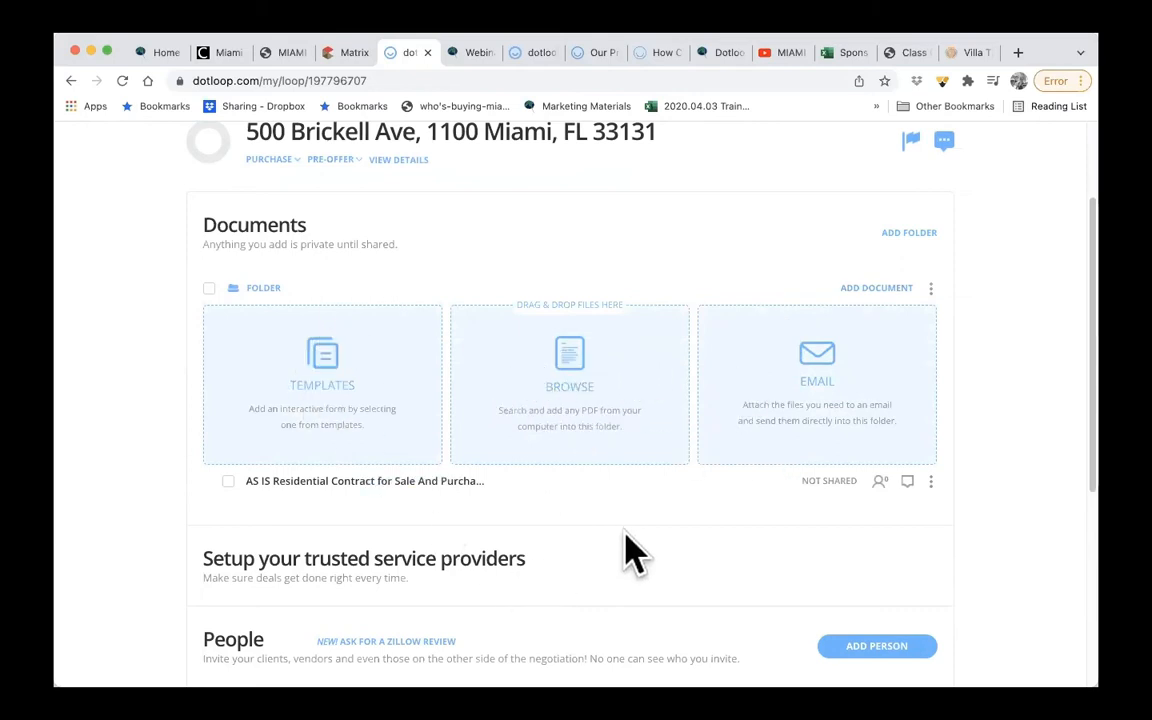
left_click(228, 481)
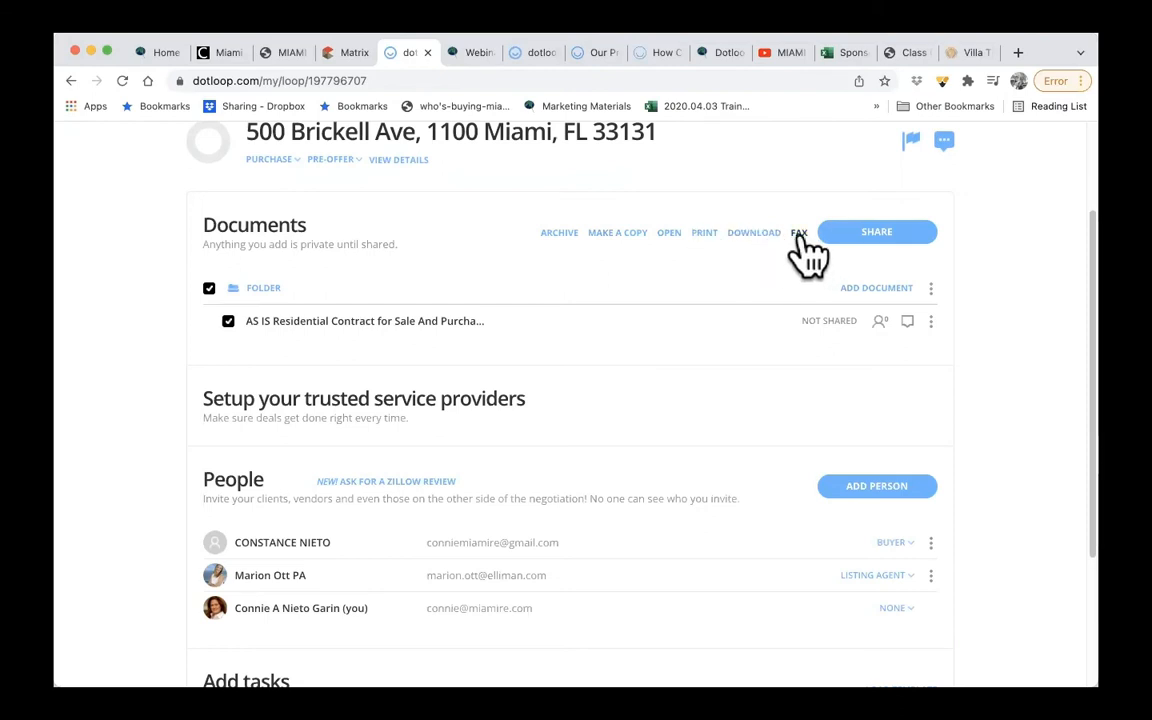
left_click(866, 234)
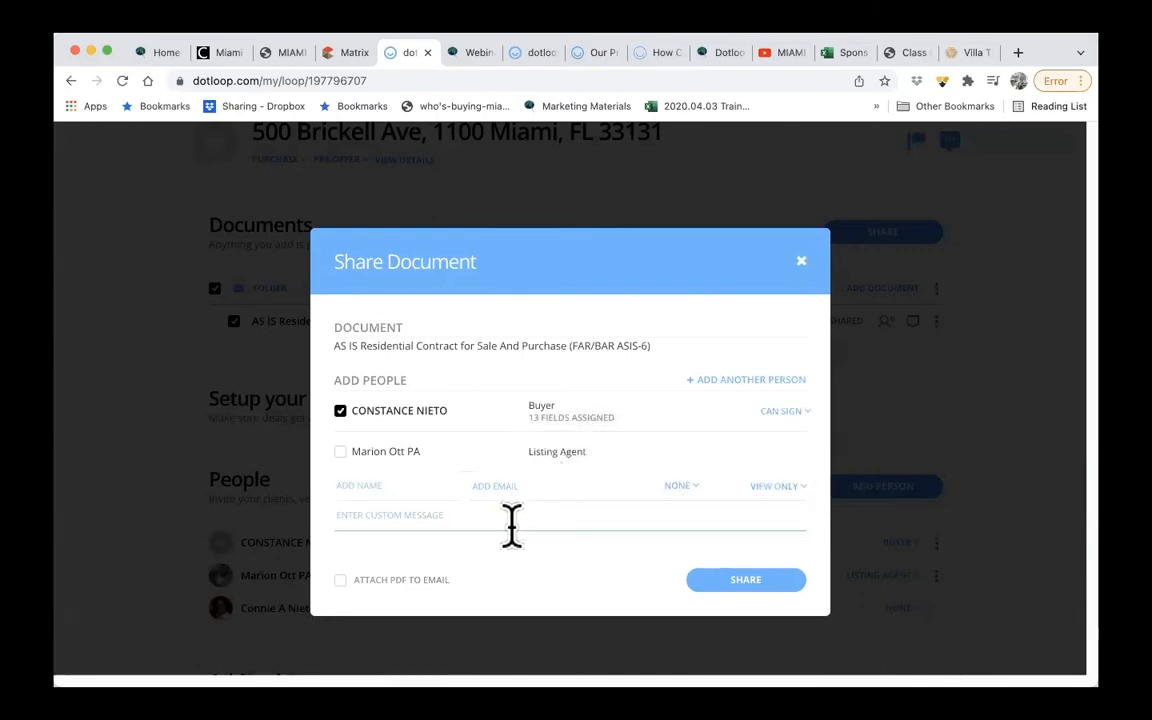
type("PLEASE REVIEW AND SIGN THE FORMS")
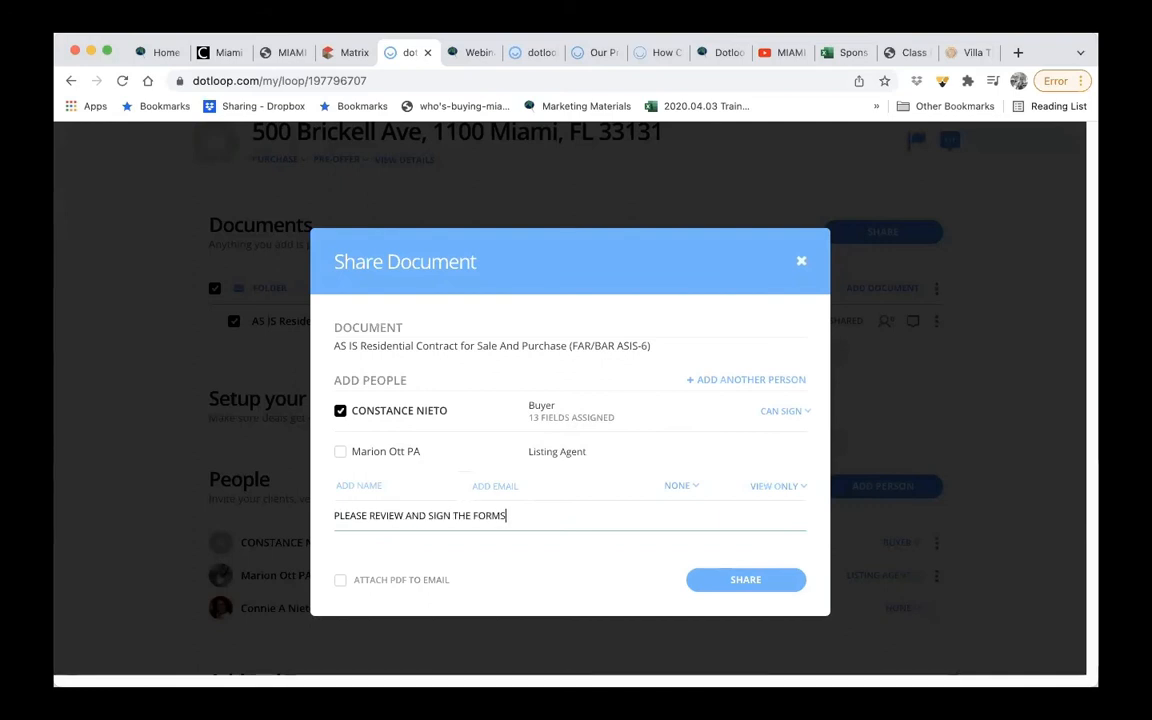
left_click(741, 578)
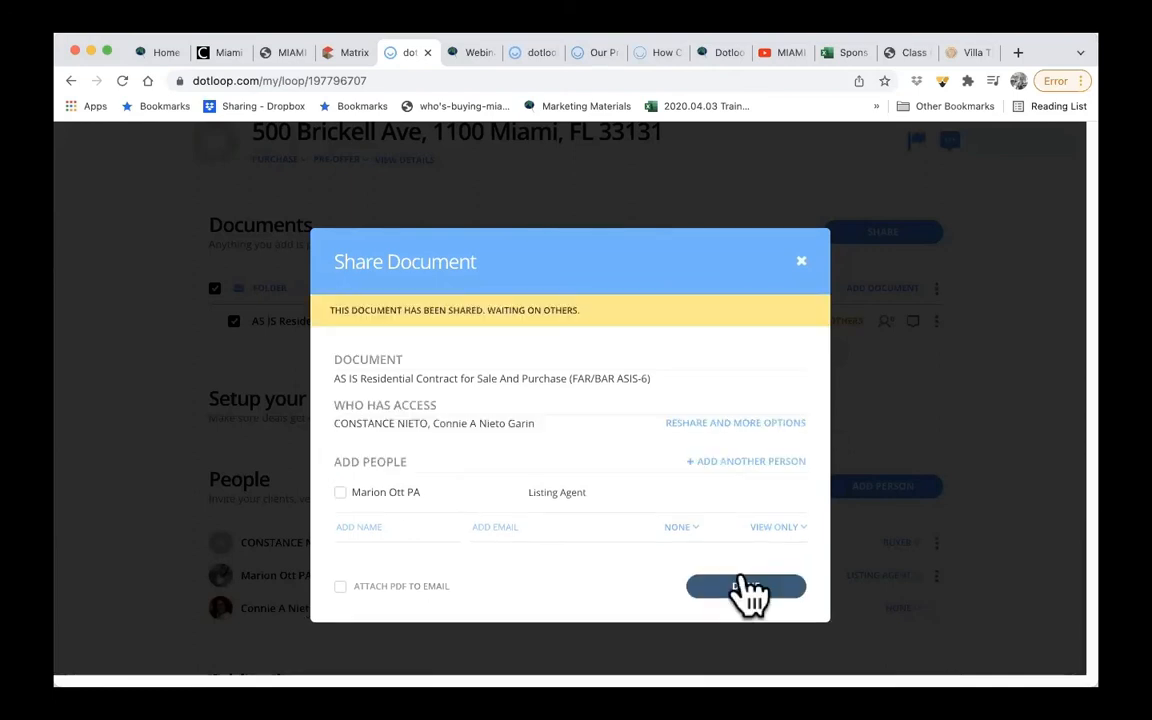
left_click(801, 262)
scroll(836, 556, "down", 2)
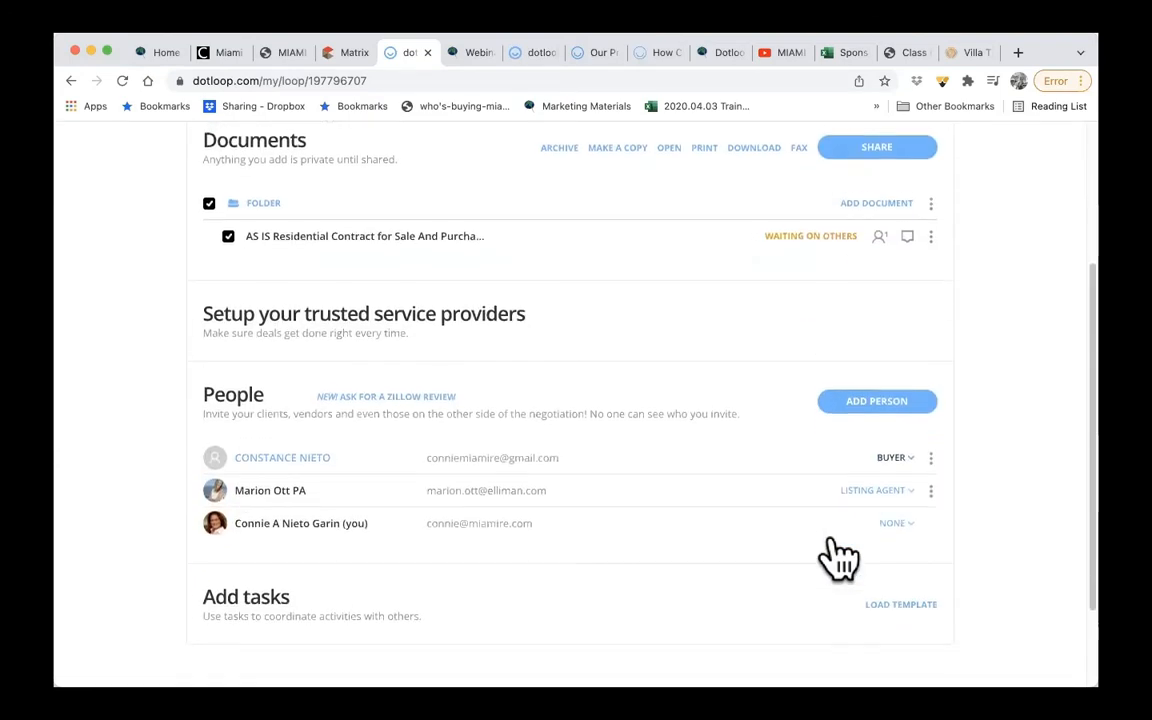
- Switch to the buyer's Gmail inbox, open the contract review email and open the shared document from it
scroll(838, 500, "up", 3)
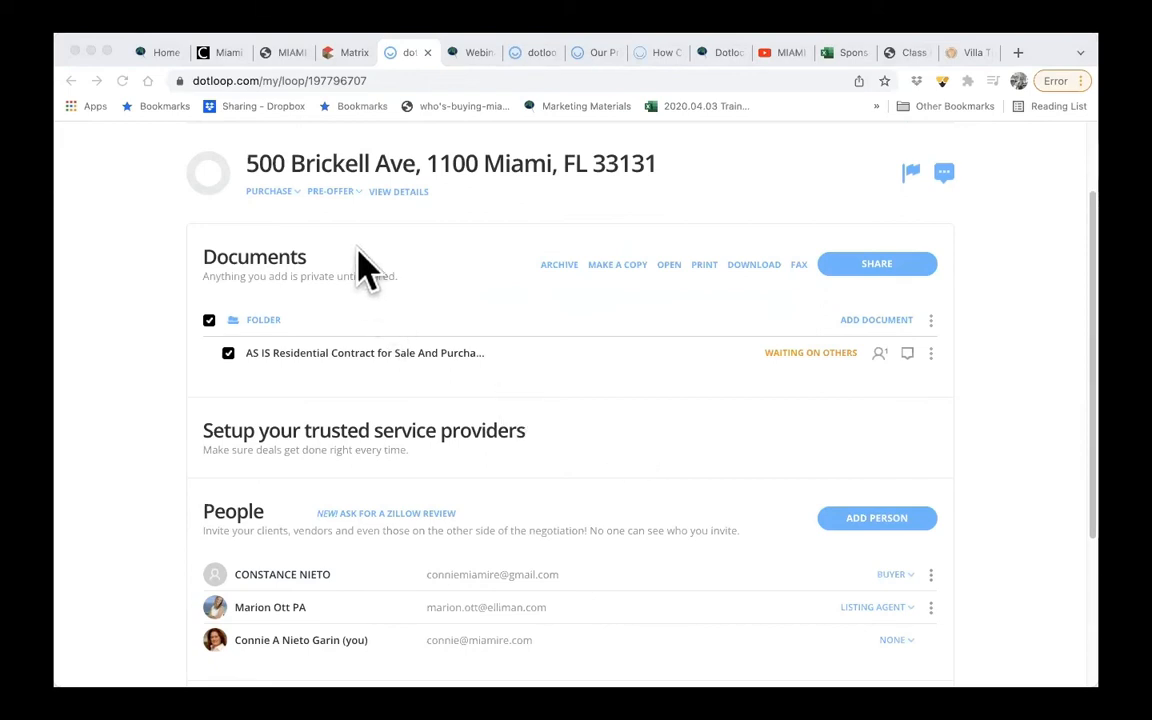
key("super+Tab")
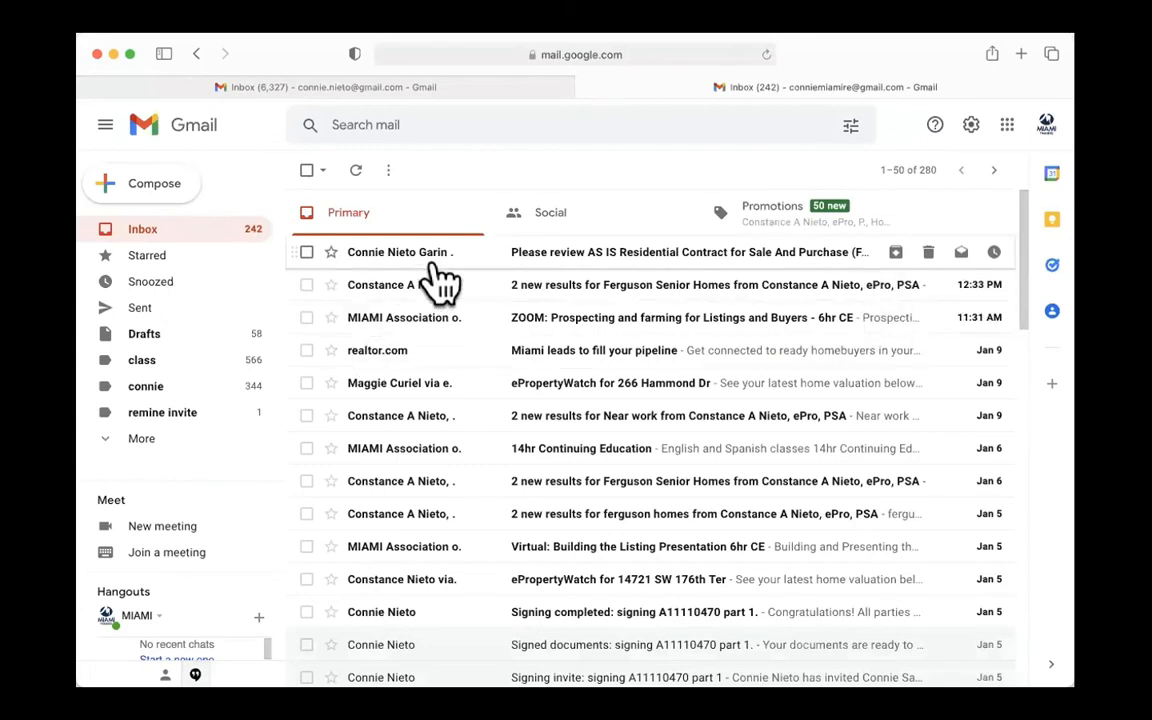
left_click(577, 254)
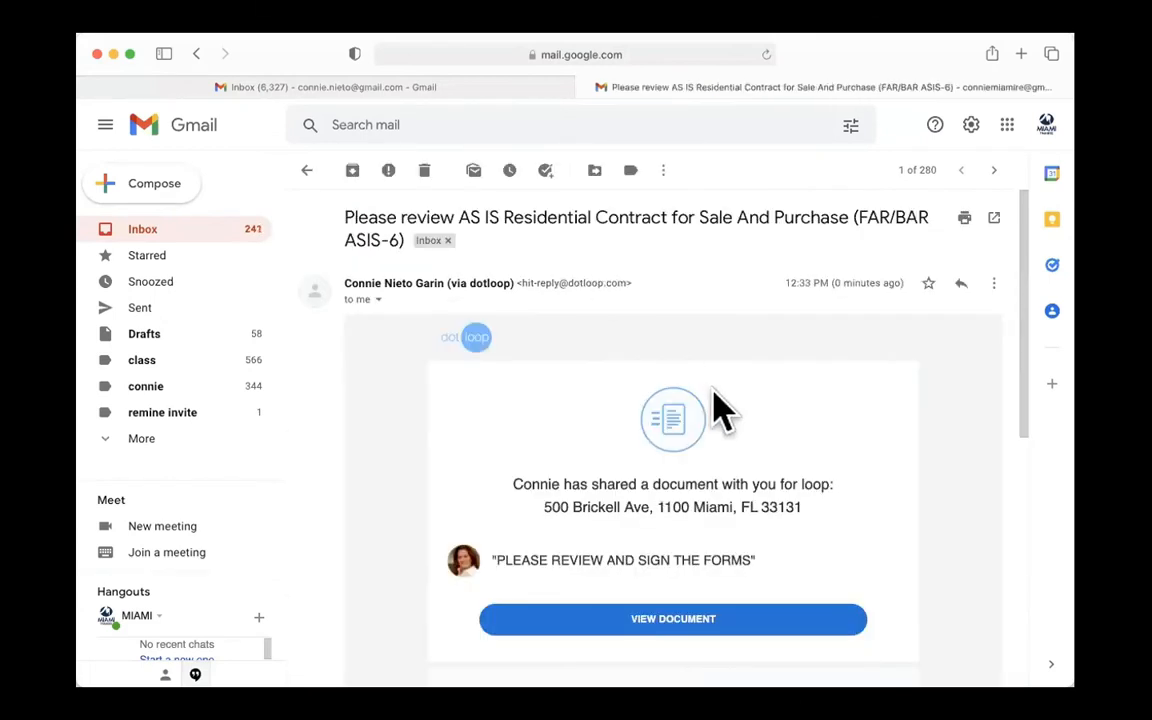
scroll(810, 395, "down", 3)
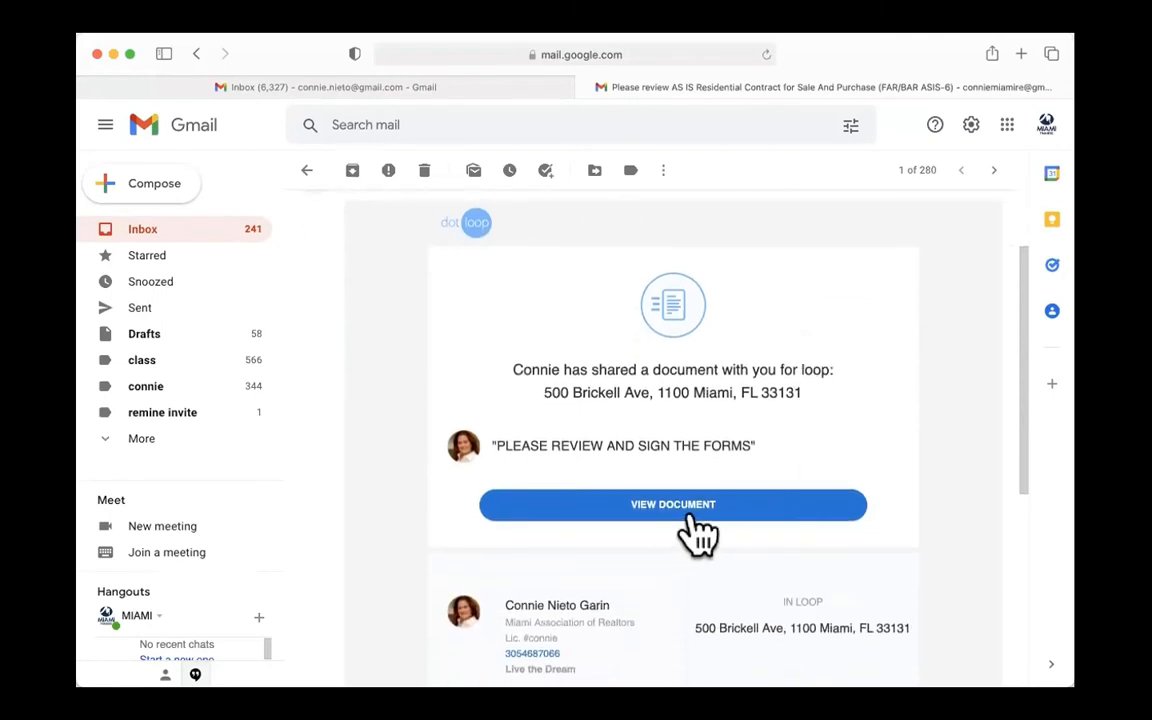
scroll(692, 522, "down", 2)
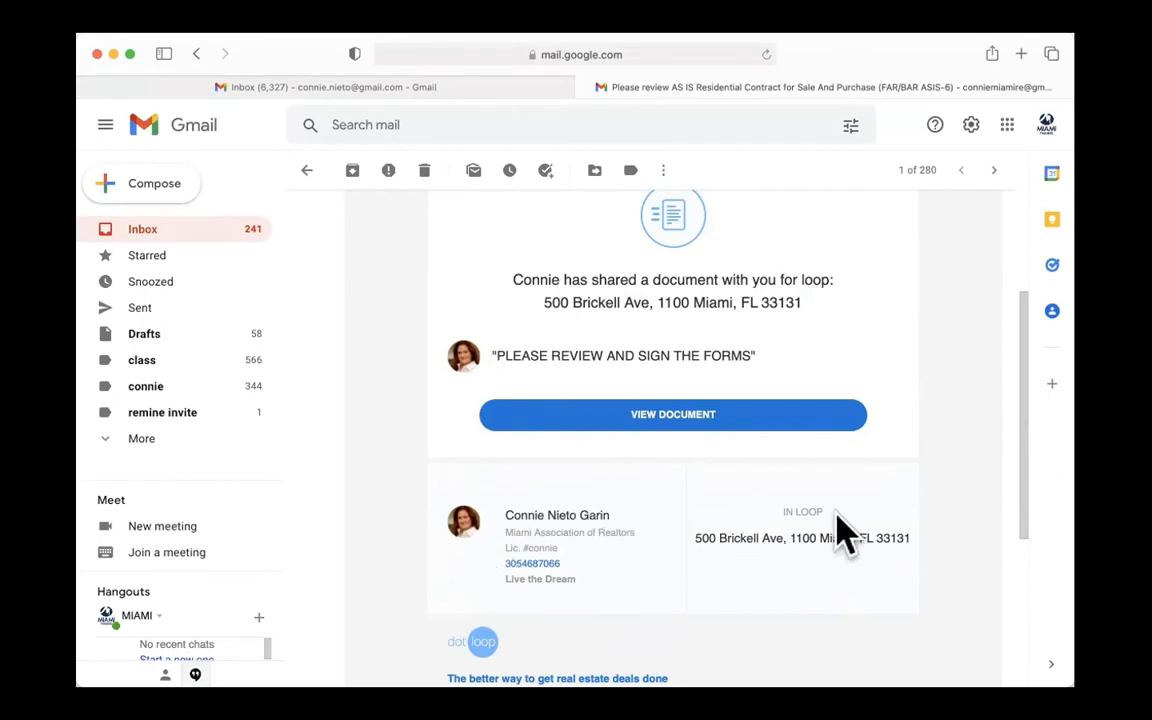
scroll(805, 562, "down", 1)
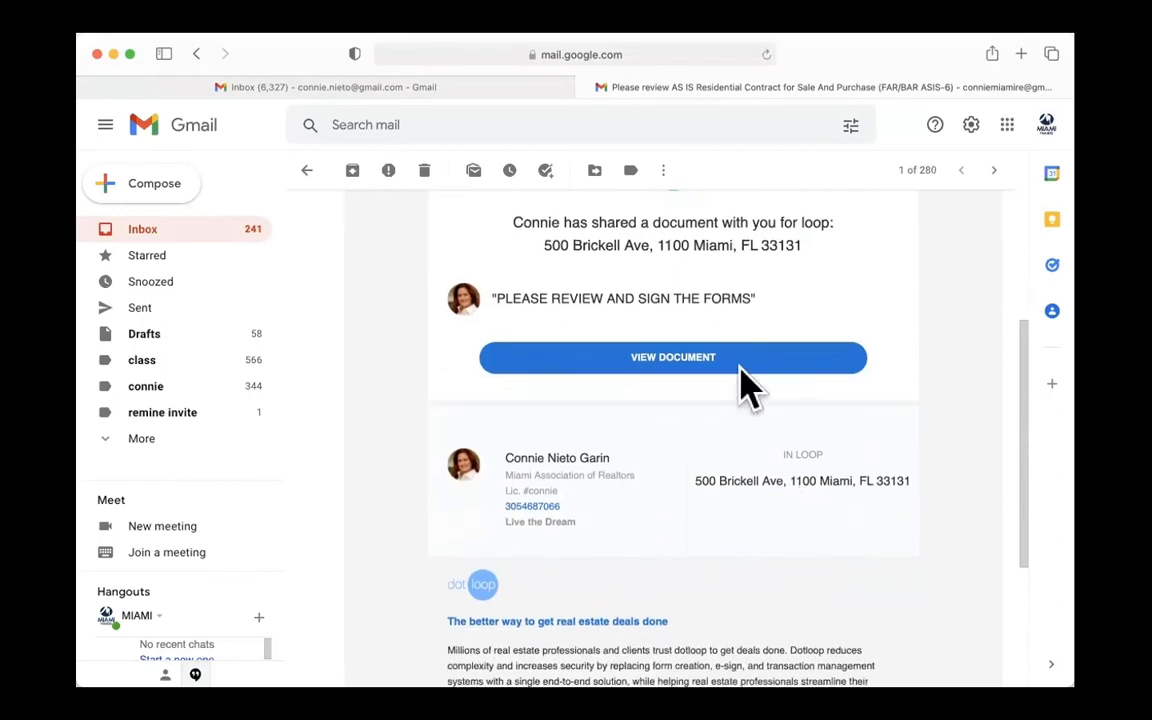
scroll(712, 370, "up", 3)
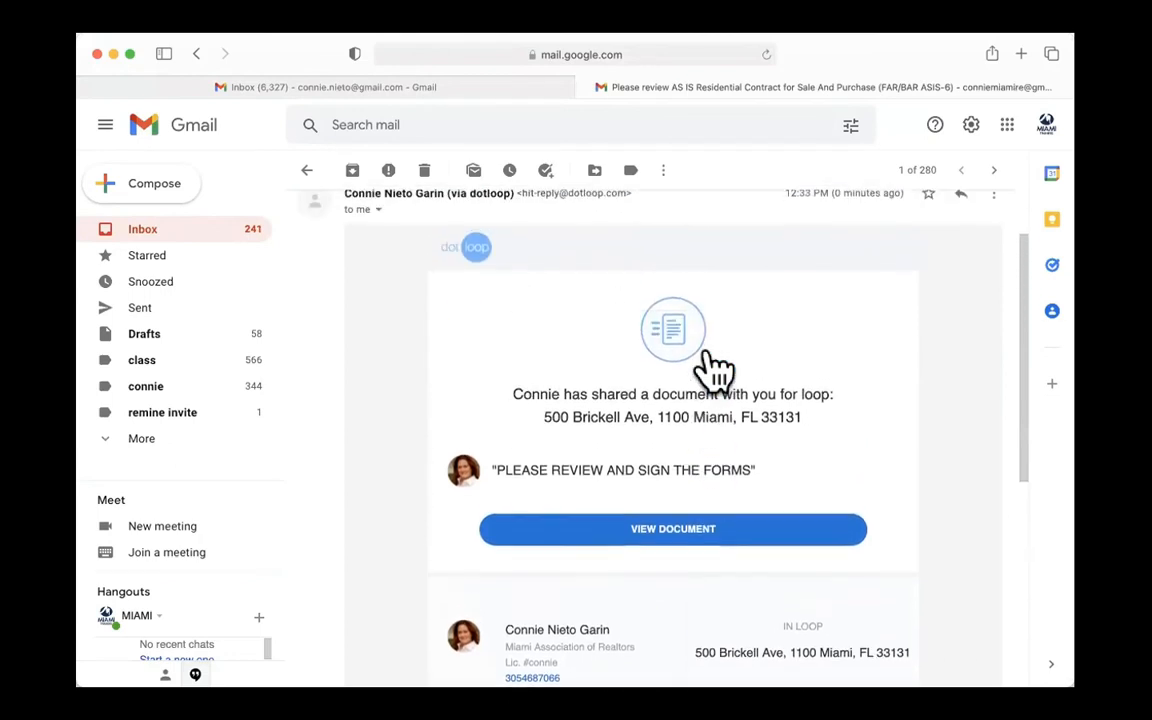
left_click(698, 537)
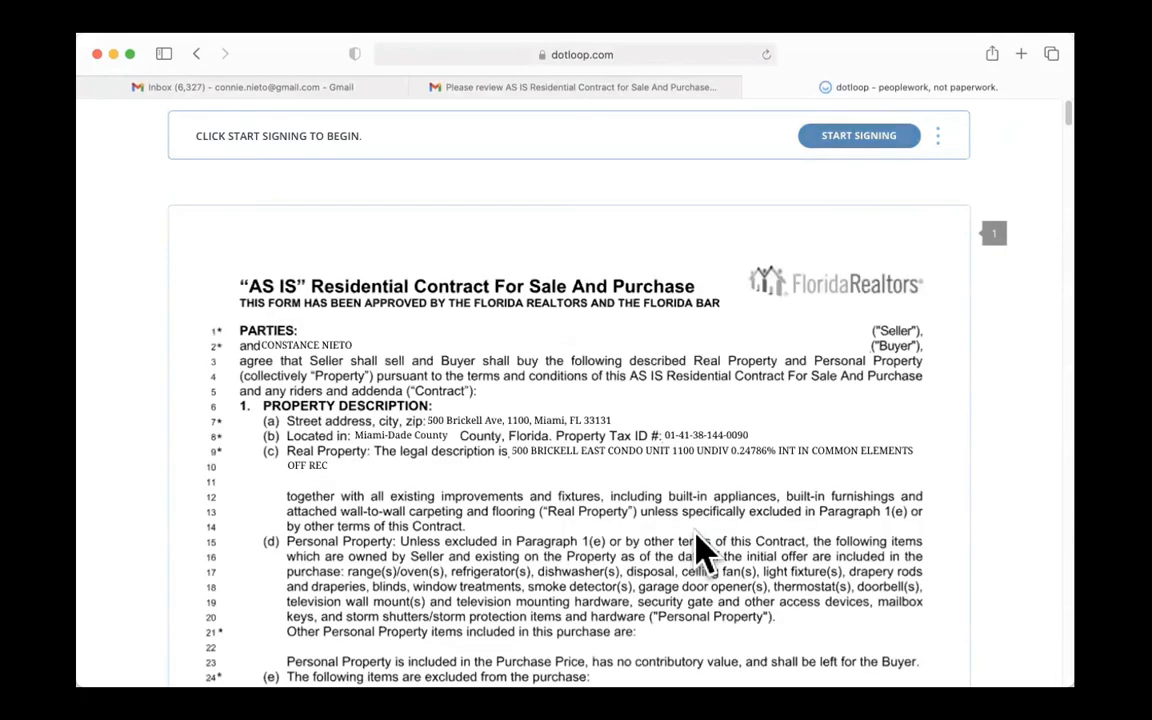
- Start signing the contract as the buyer, adopting the proposed signature and initials for the initials field on page 1
scroll(705, 548, "down", 10)
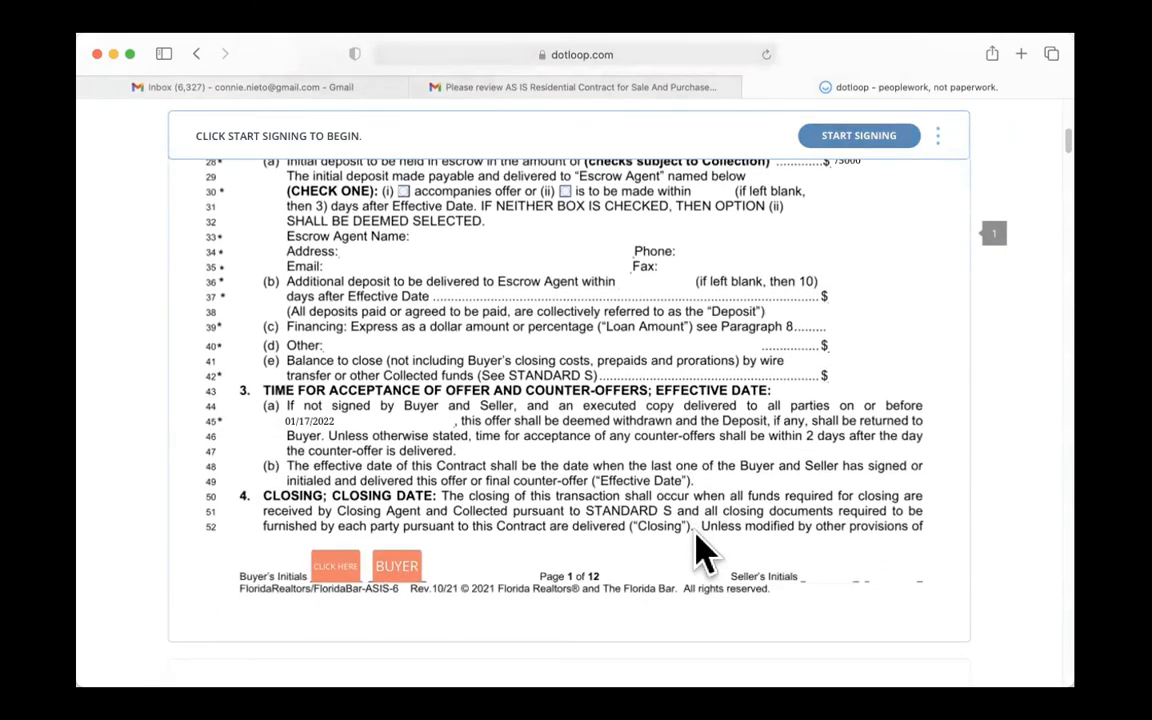
scroll(705, 548, "up", 10)
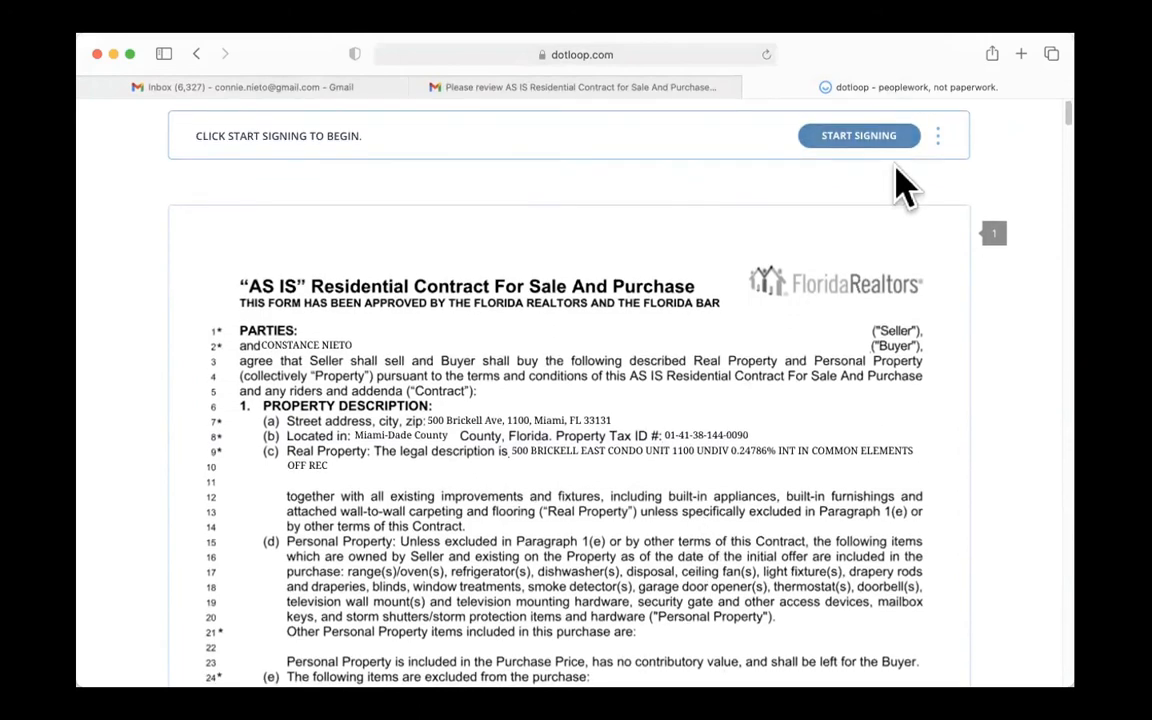
left_click(855, 137)
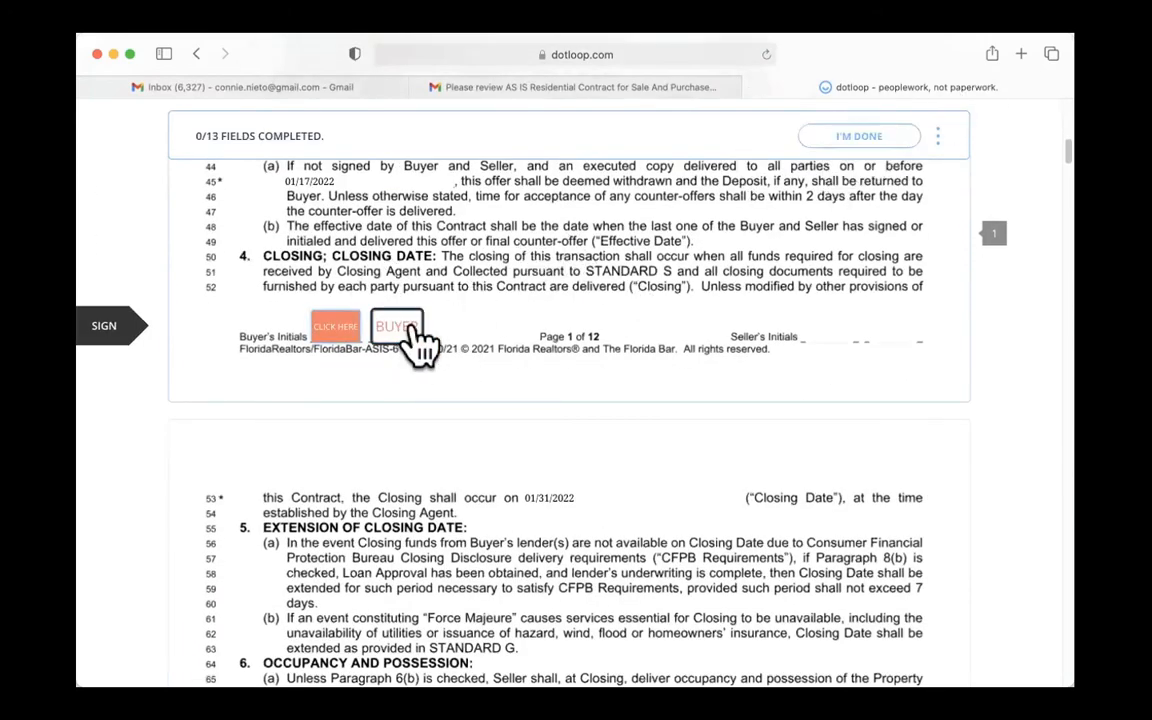
left_click(332, 330)
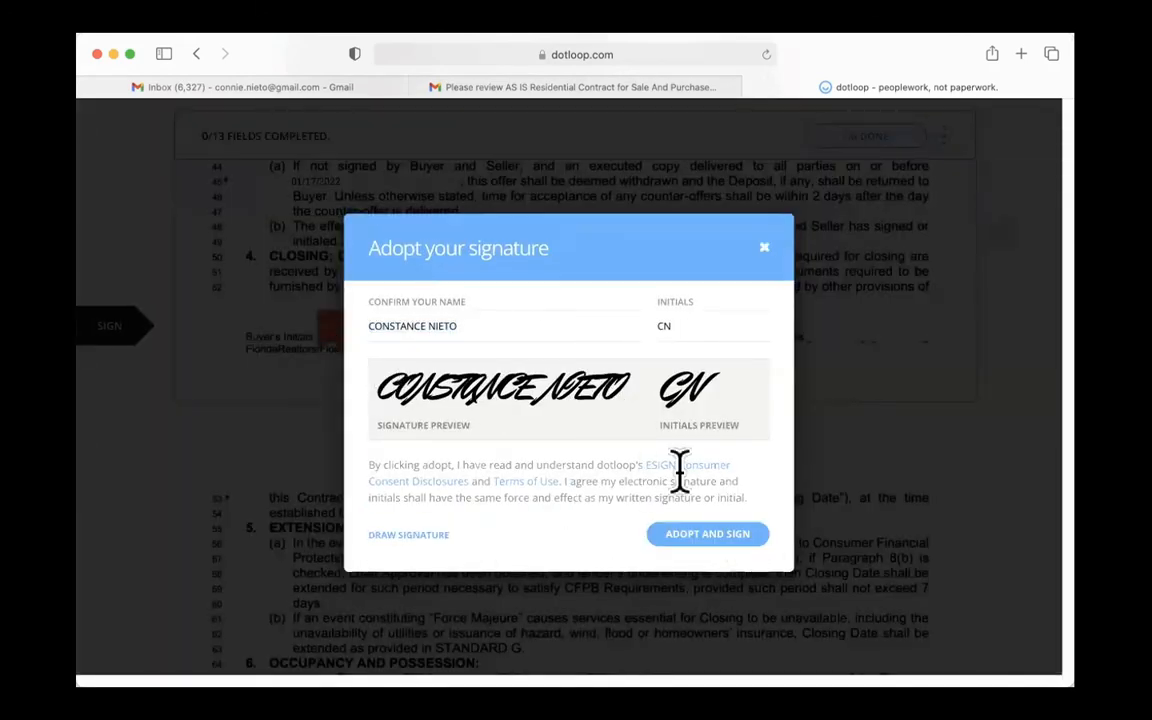
left_click(694, 534)
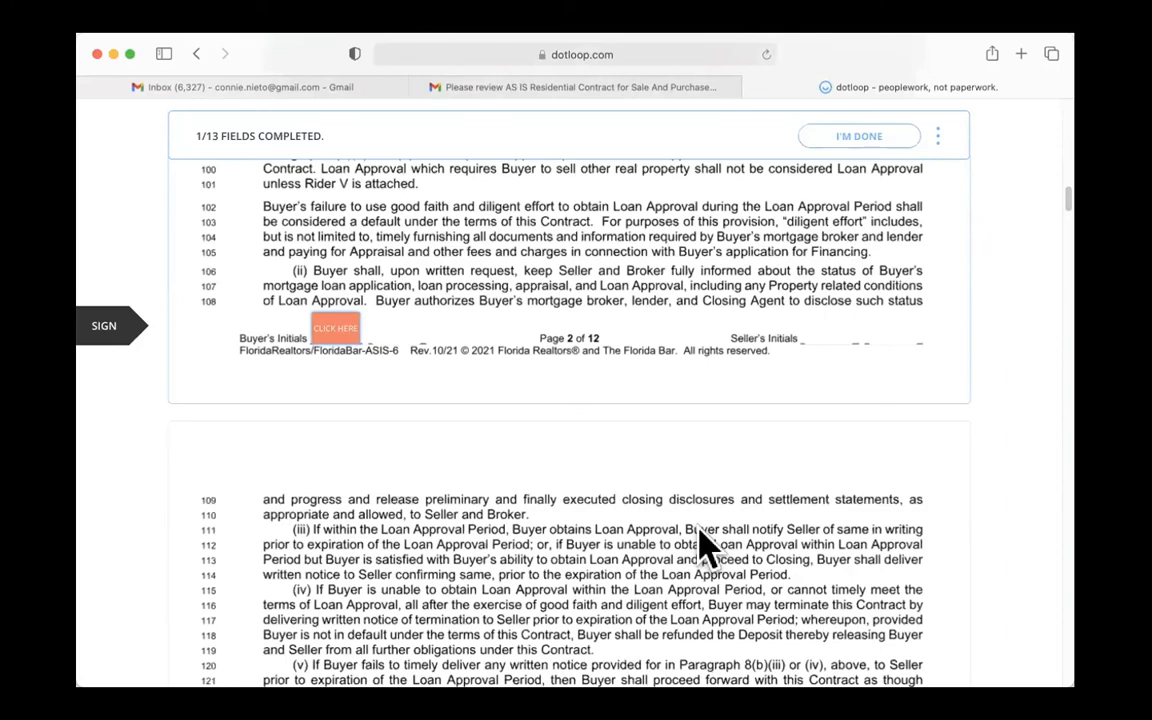
- Place the buyer's initials in the initials fields on pages 2 through 11 of the contract
left_click(338, 330)
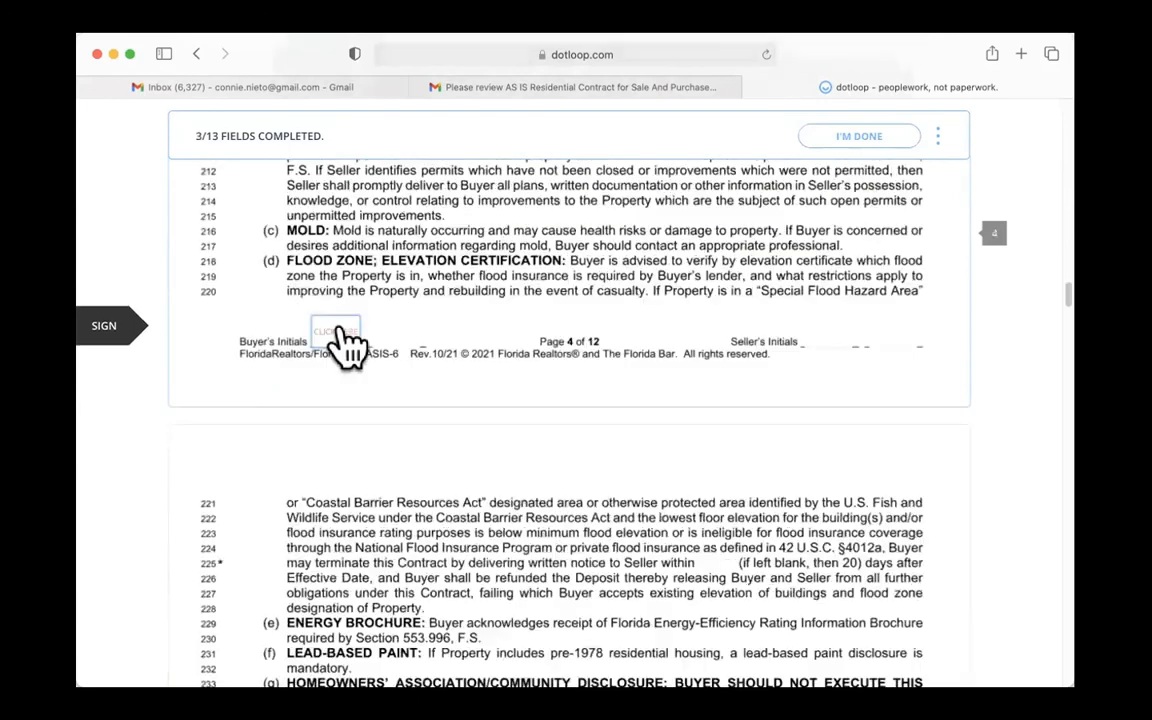
left_click(340, 331)
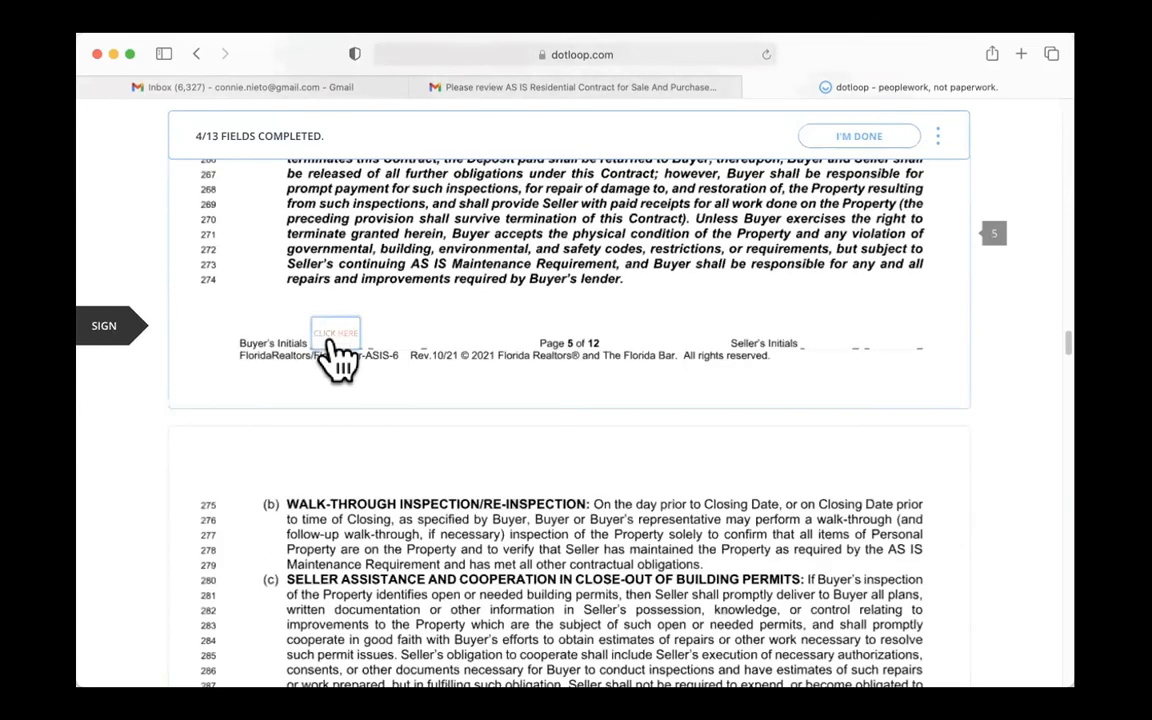
left_click(330, 333)
left_click(333, 340)
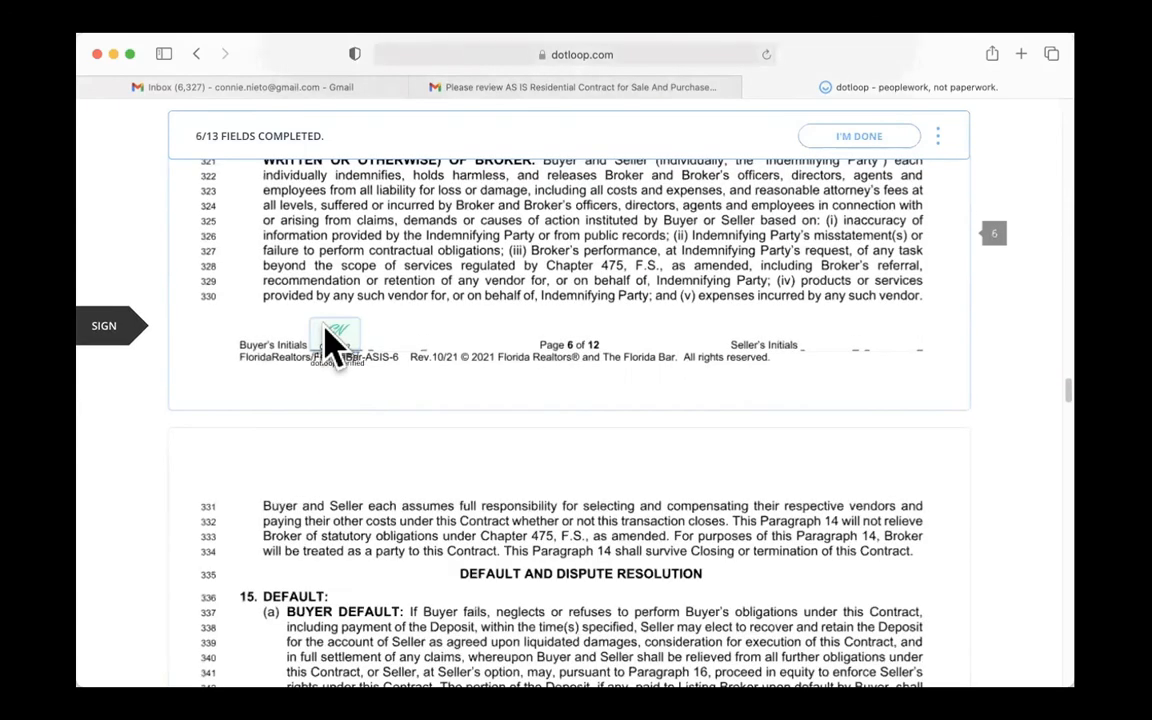
left_click(335, 340)
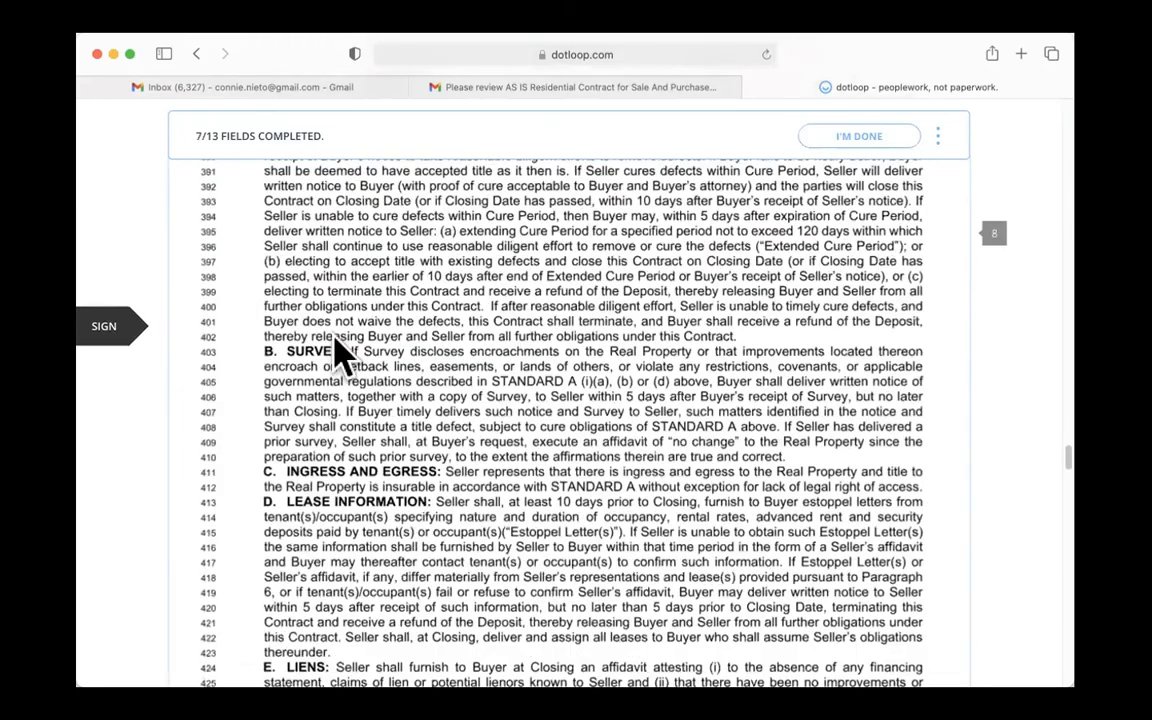
left_click(340, 358)
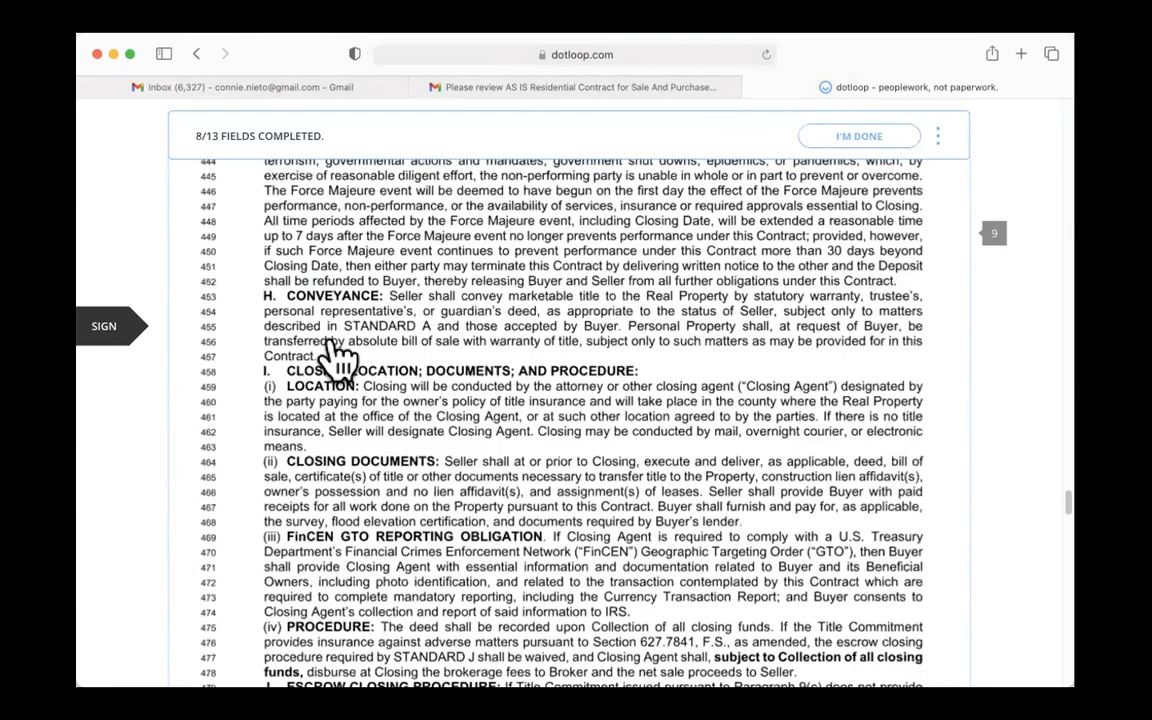
left_click(333, 350)
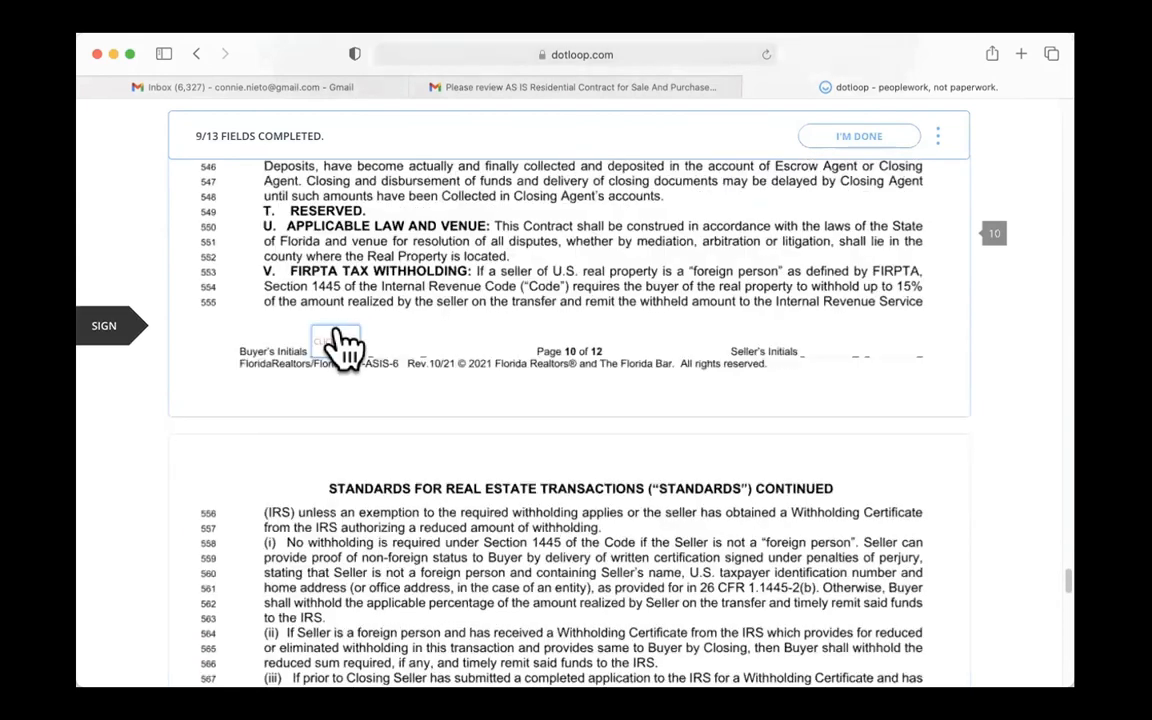
left_click(337, 345)
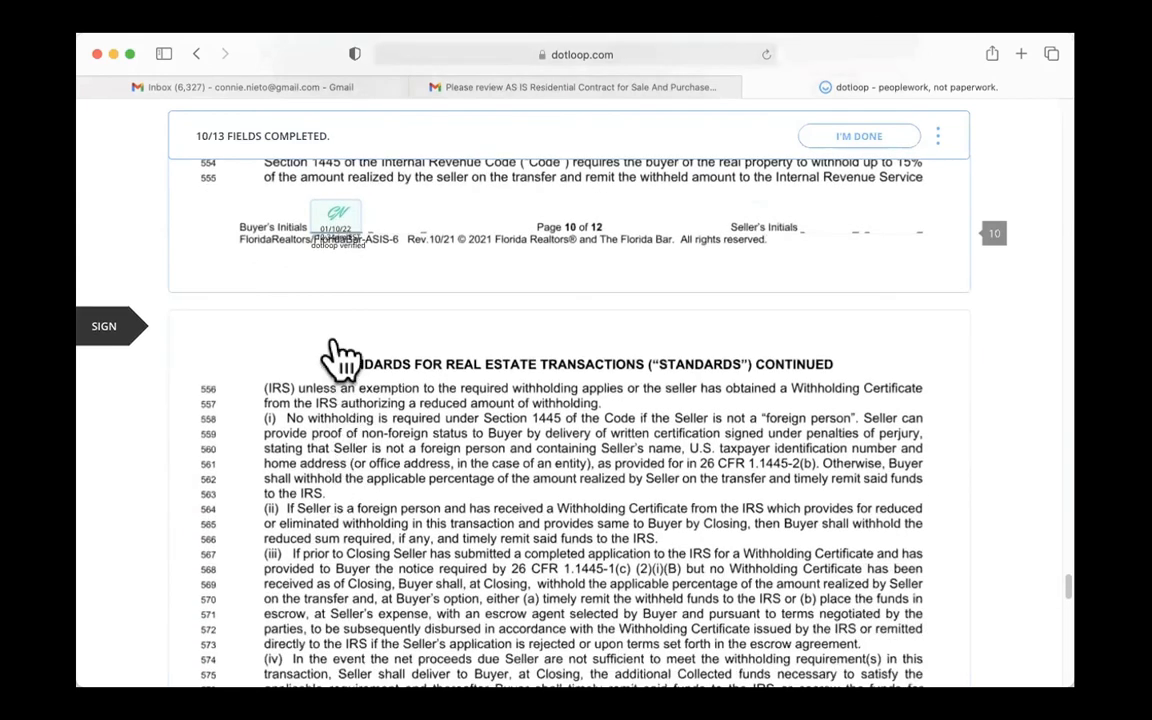
left_click(343, 425)
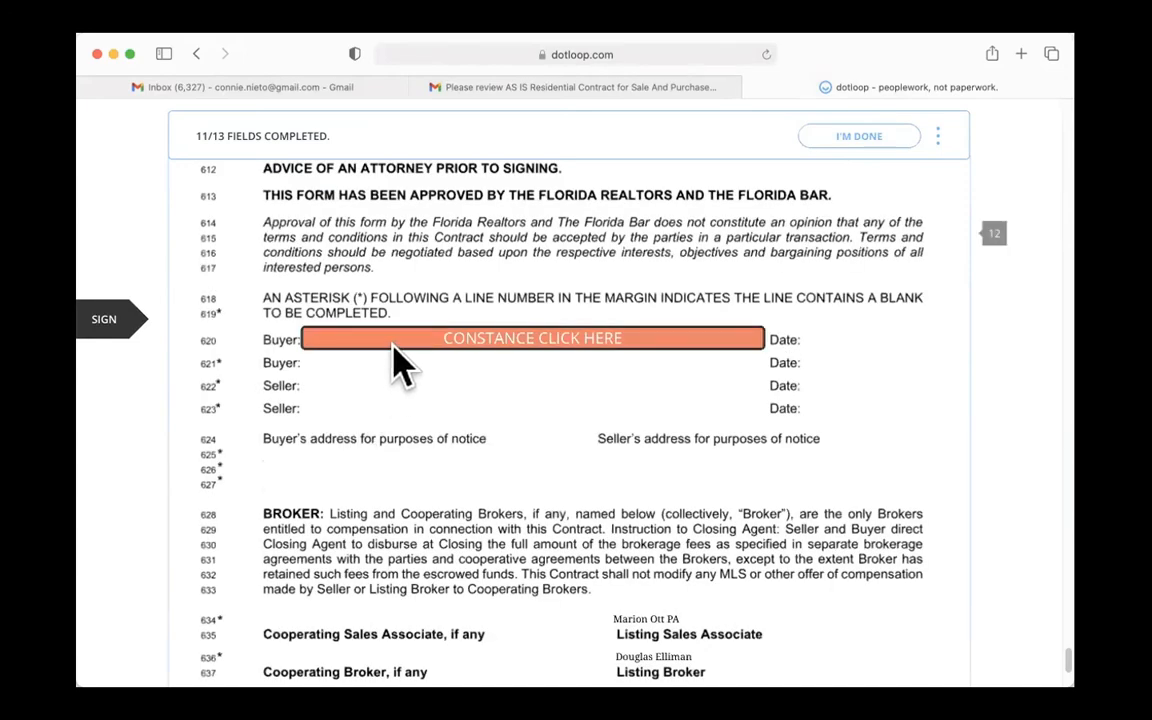
- Sign and initial page 12 as the buyer, then finish signing, skipping the app rating and the account sign-in
left_click(418, 345)
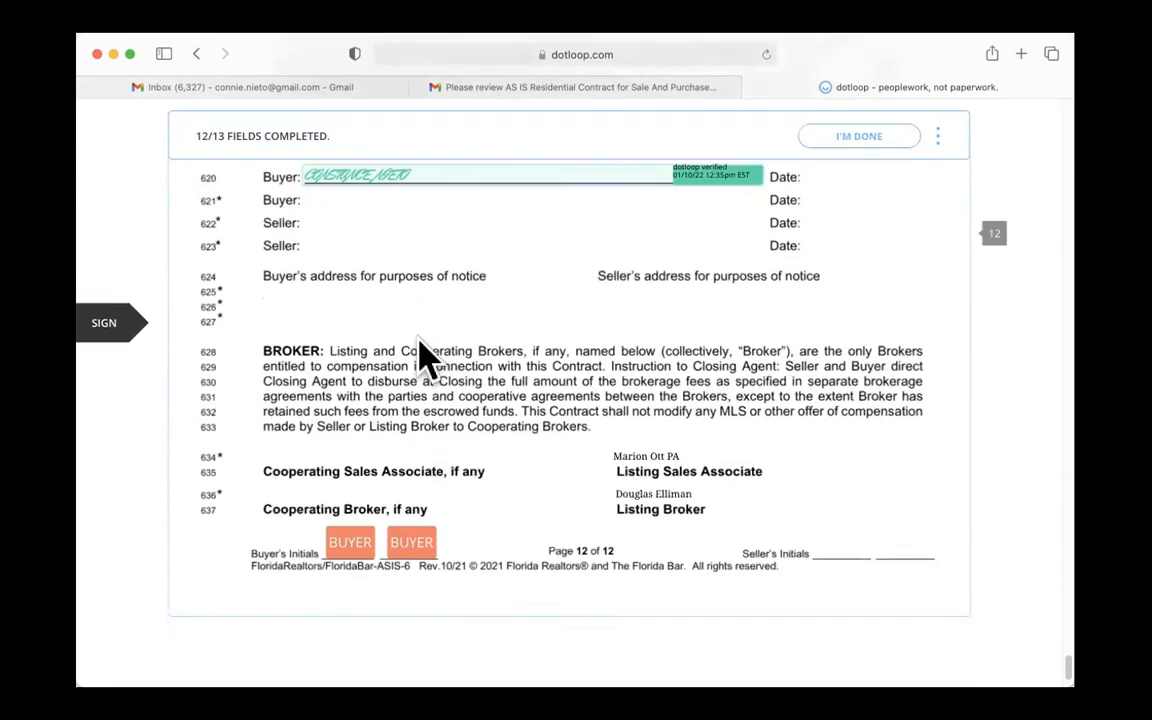
left_click(343, 440)
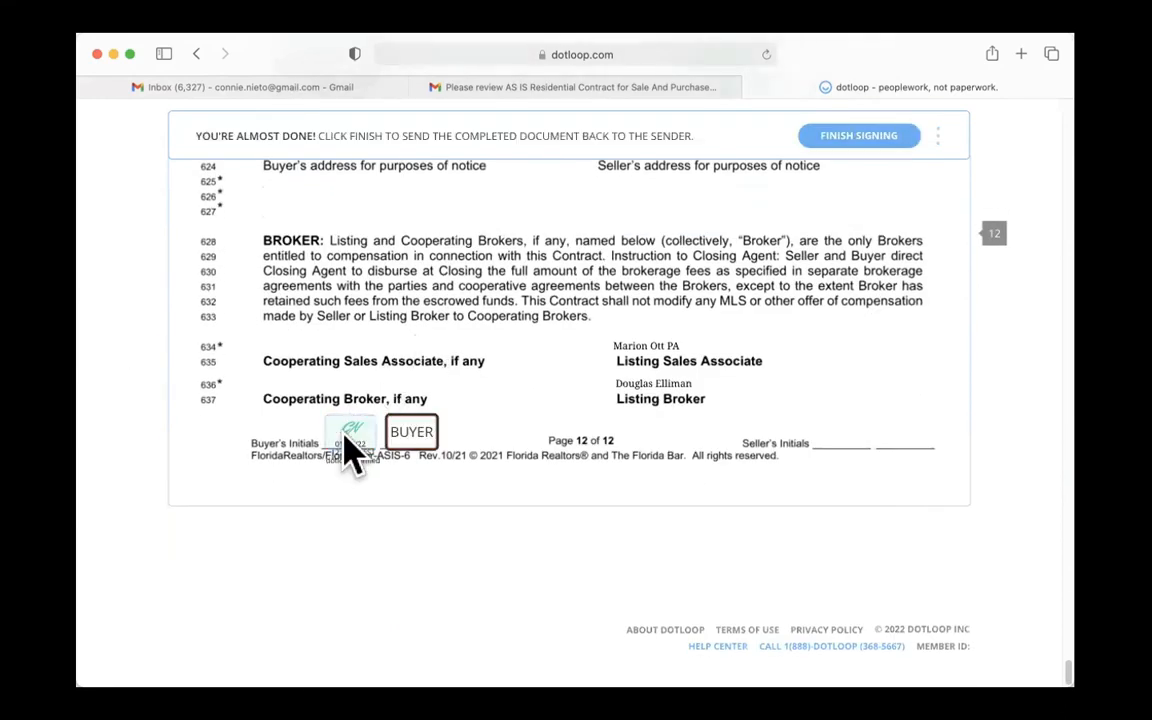
left_click(832, 140)
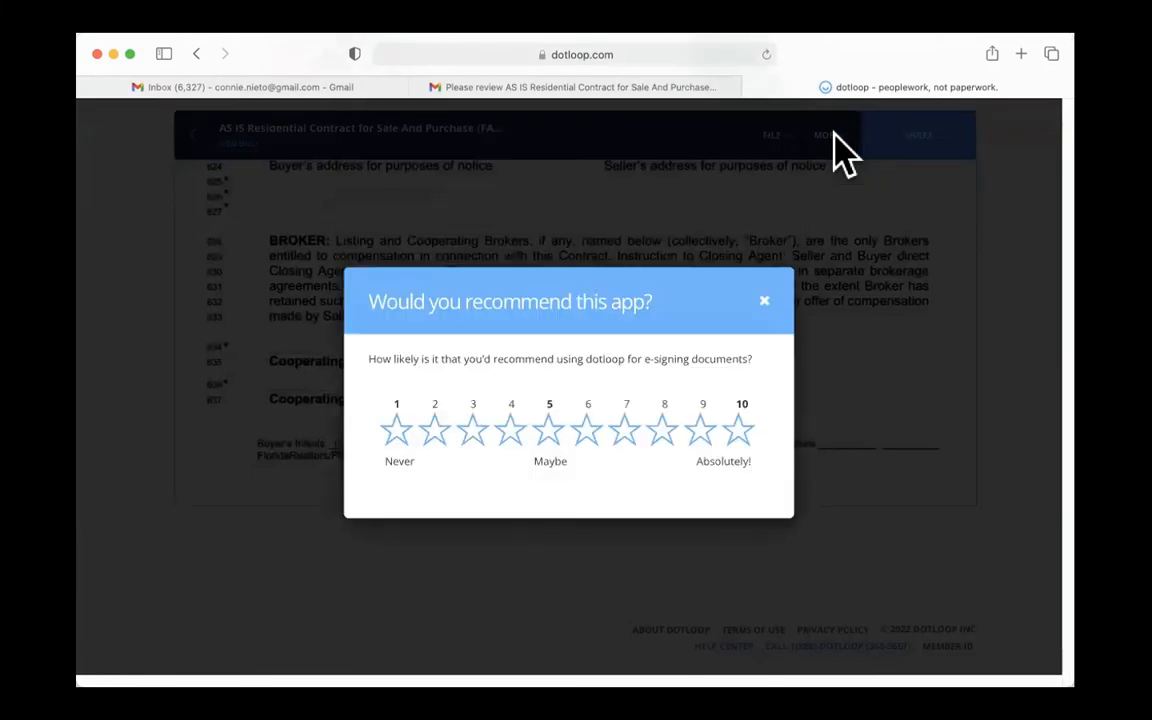
left_click(764, 301)
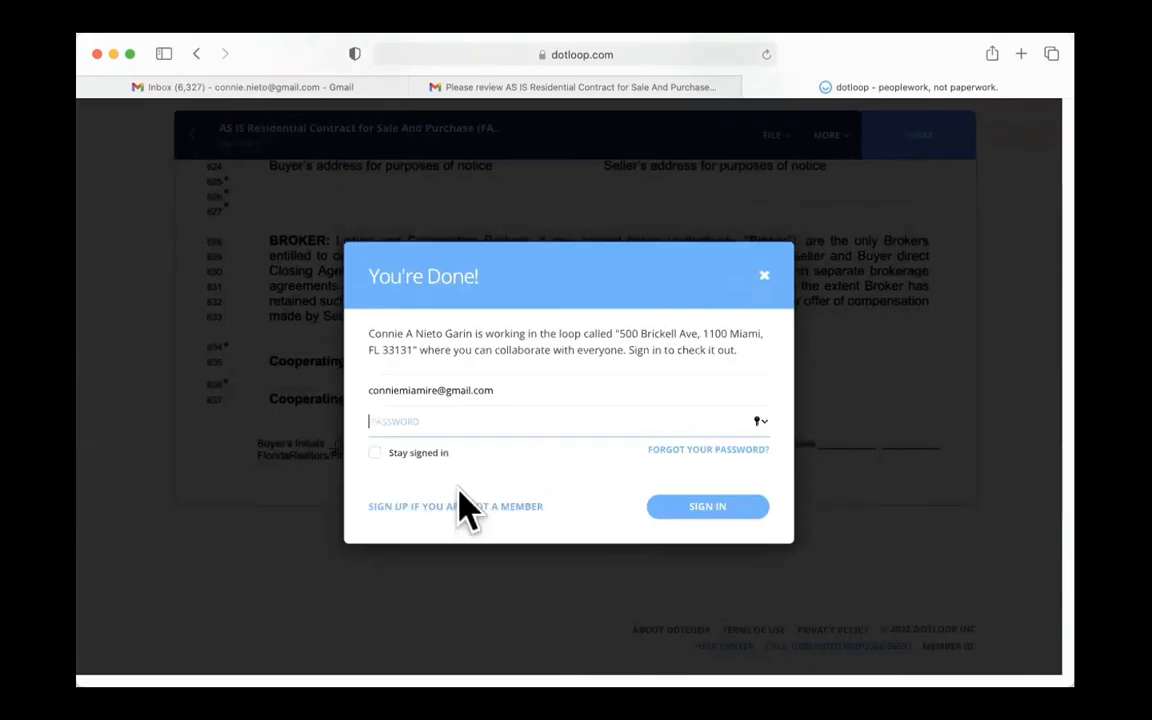
left_click(764, 276)
- Review the signing confirmation email in the buyer's Gmail inbox, then switch back to dotloop and refresh the loop
left_click(660, 90)
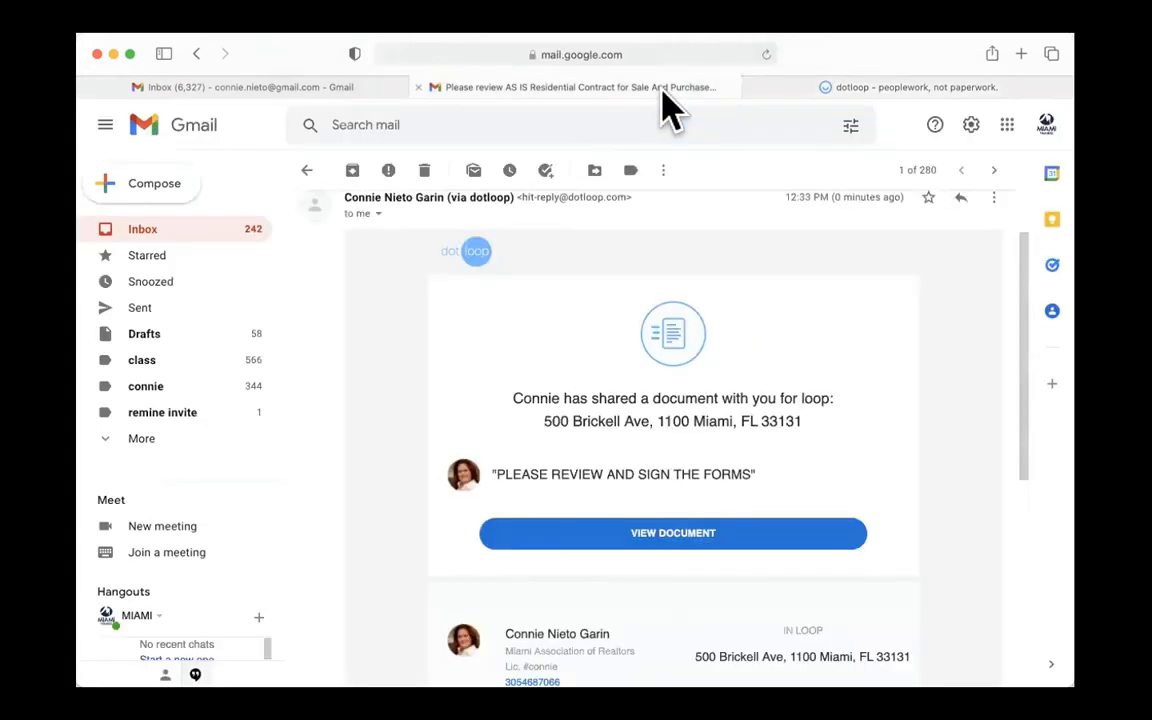
left_click(180, 232)
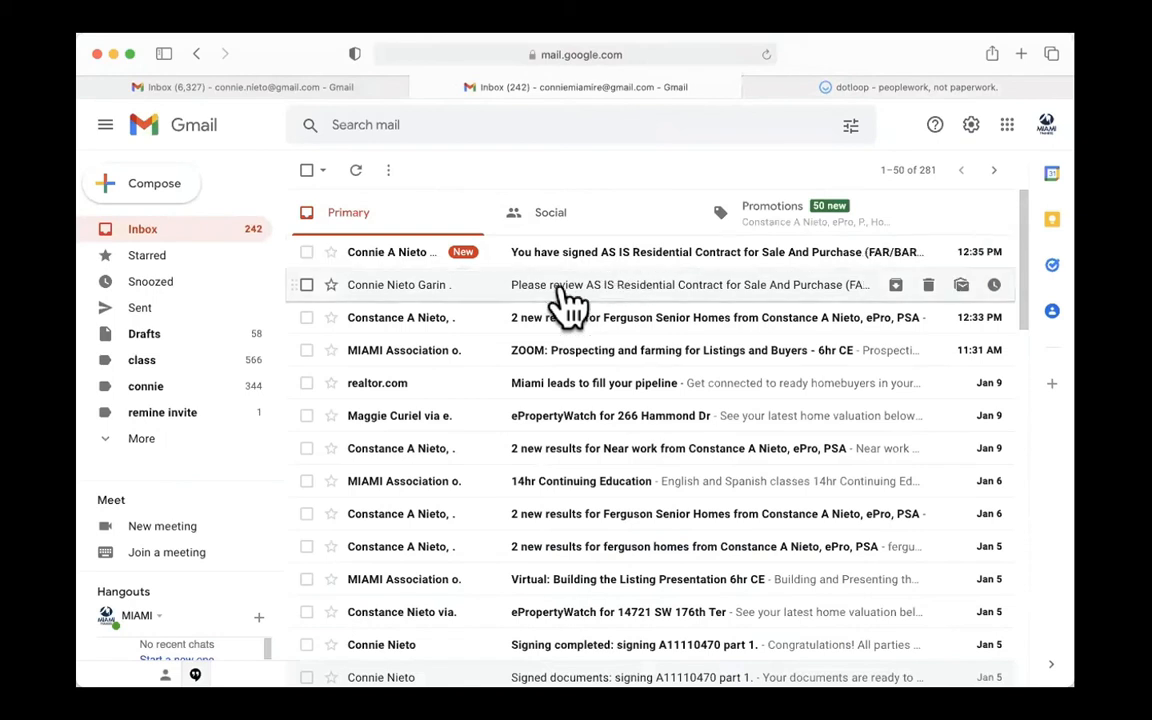
left_click(607, 252)
scroll(635, 470, "down", 2)
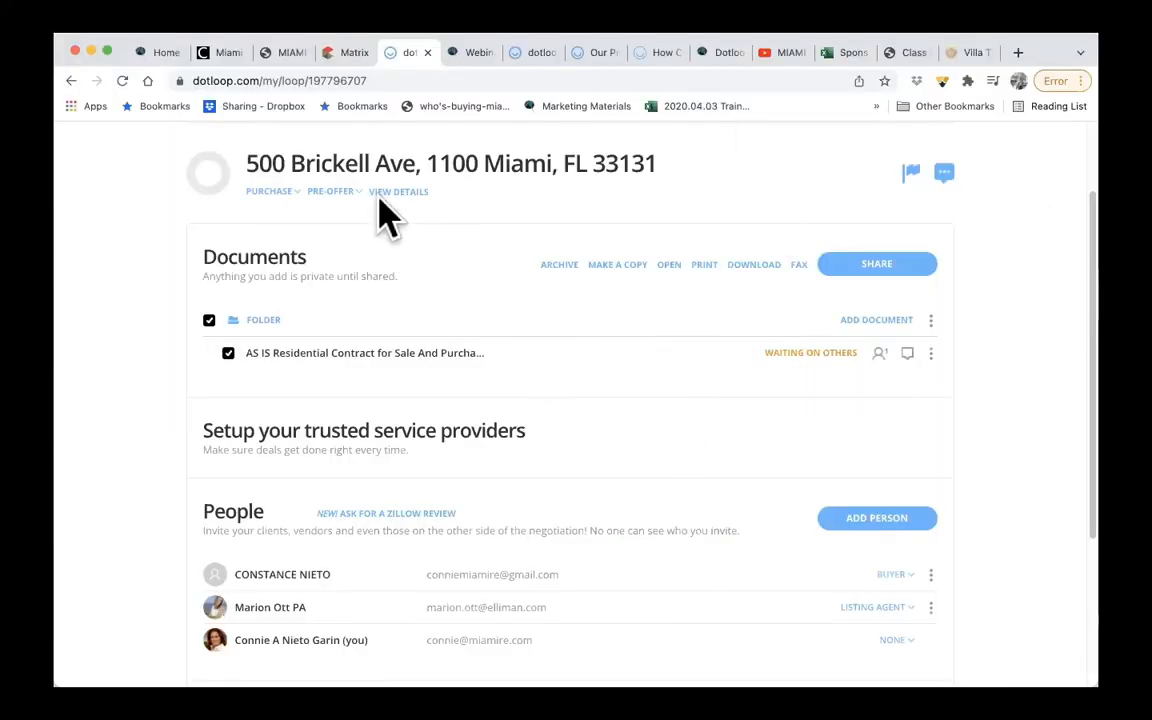
left_click(121, 81)
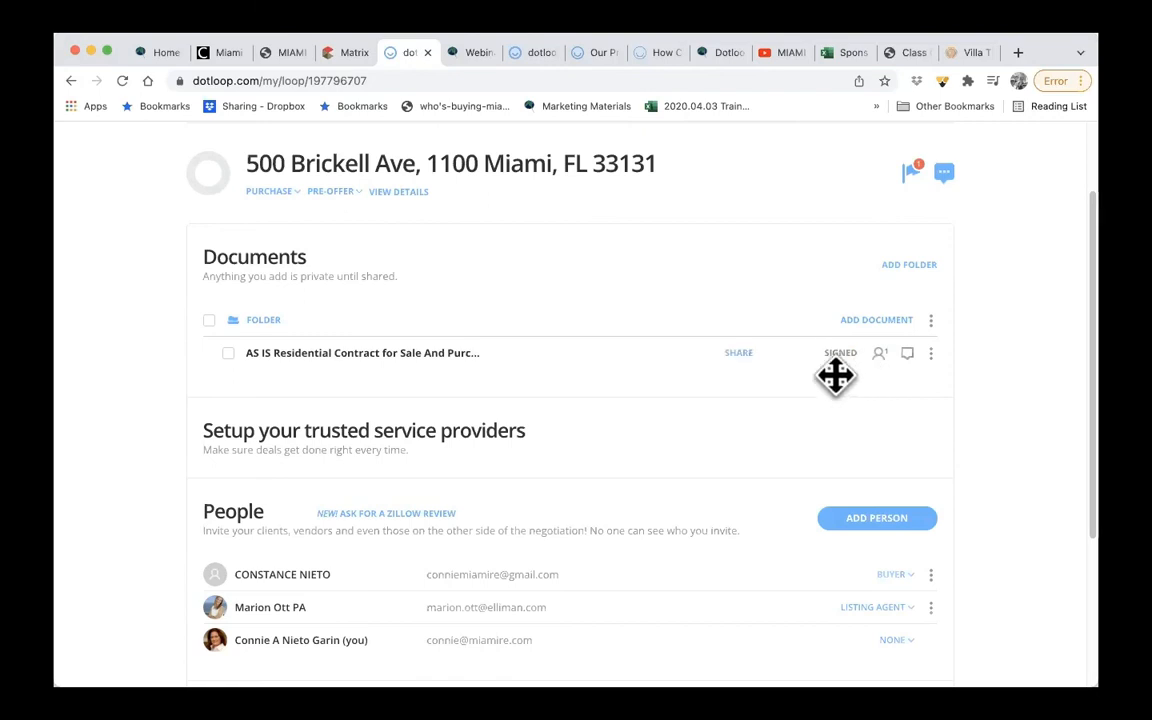
- Open the signed contract's sharing options and select the listing agent, then close them without sharing
left_click(880, 353)
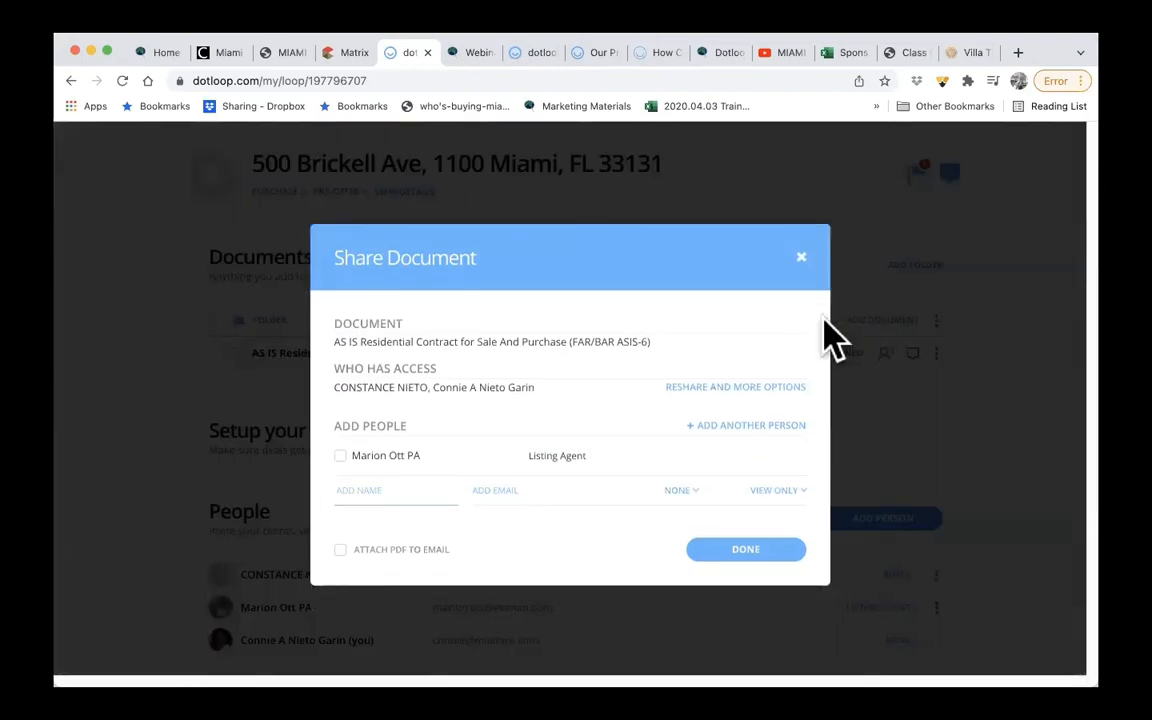
left_click(340, 456)
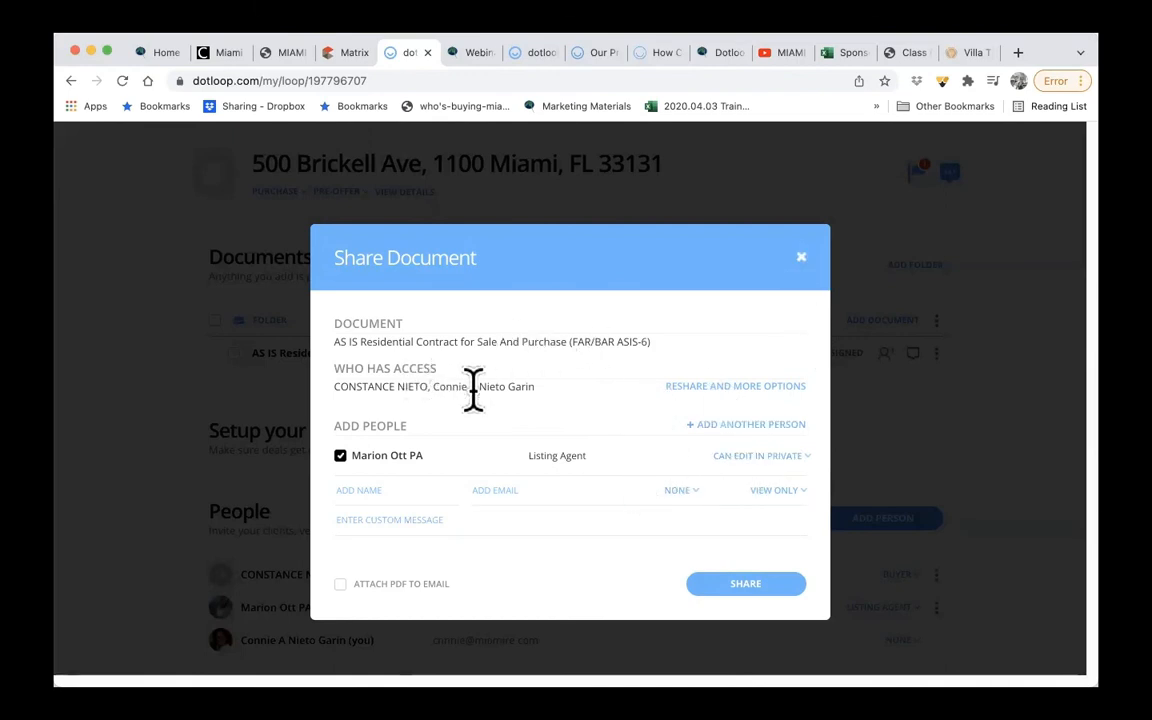
left_click(345, 490)
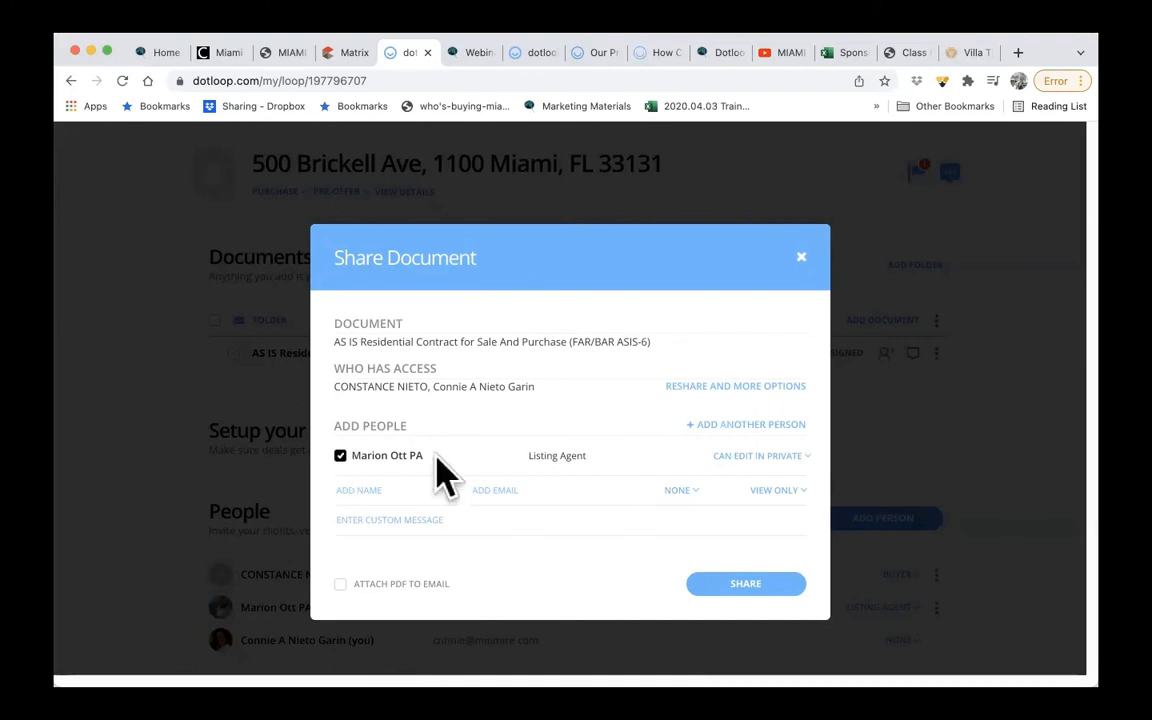
left_click(800, 259)
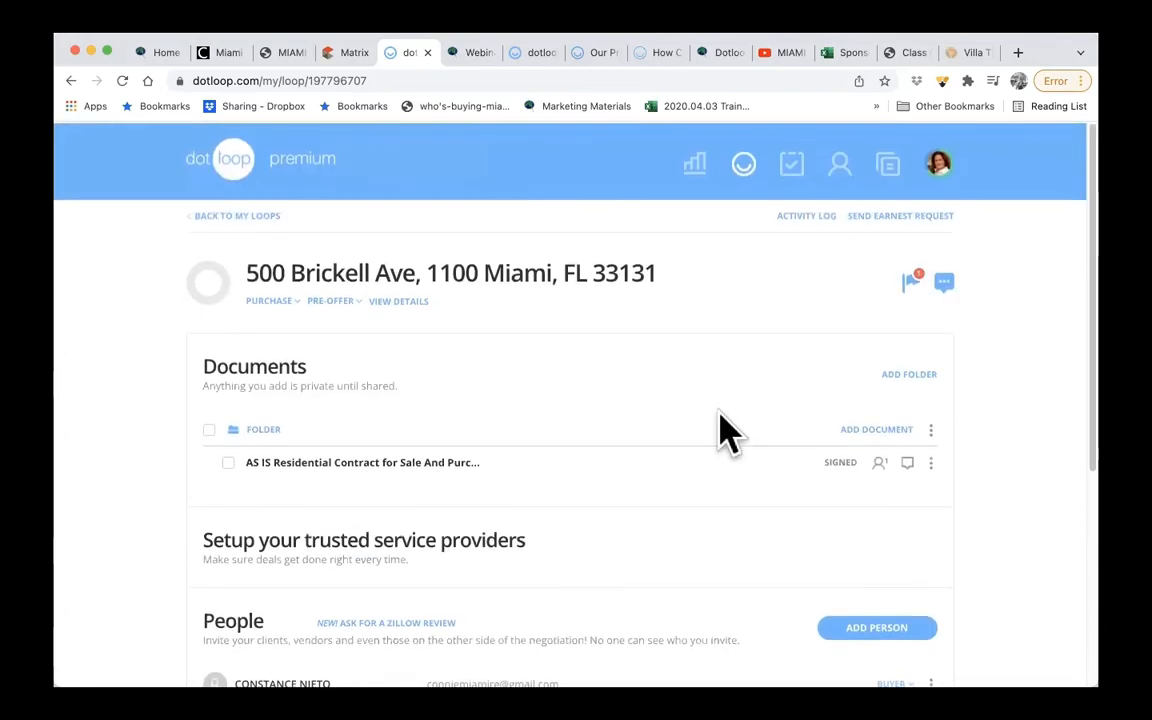
- Return to the list of loops and open the account's activity log
left_click(262, 216)
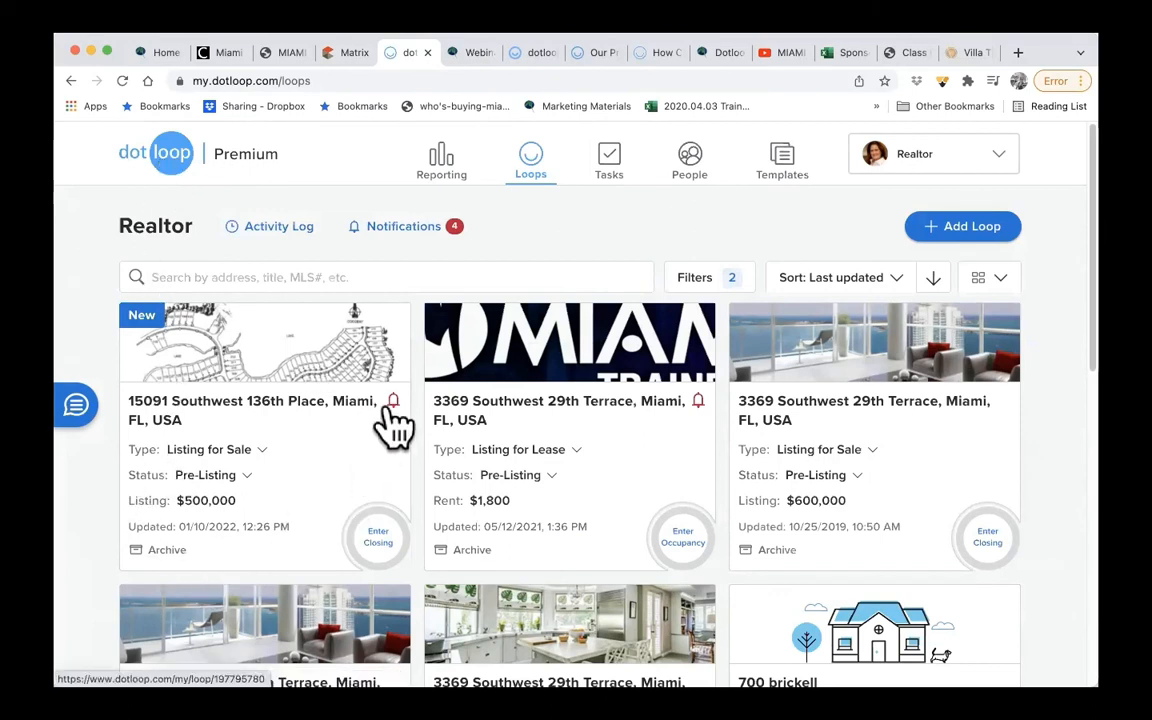
left_click(288, 228)
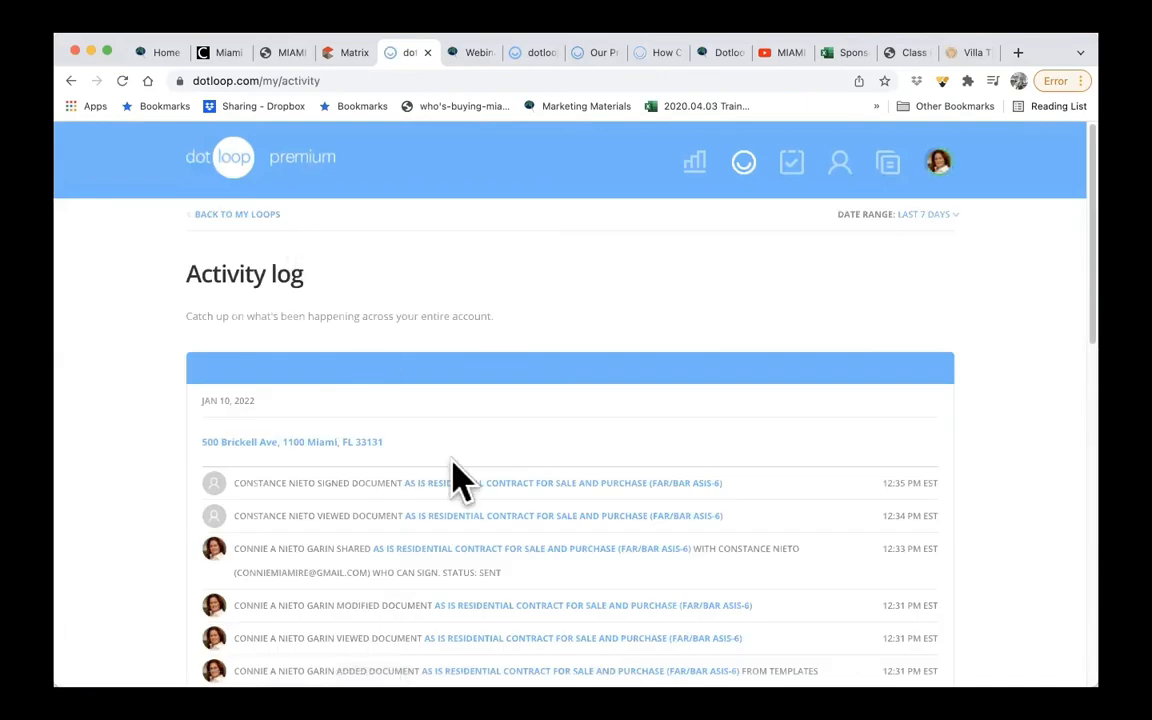
- Review the purchase loop's entries in the activity log, then return to the list of loops
scroll(452, 465, "down", 5)
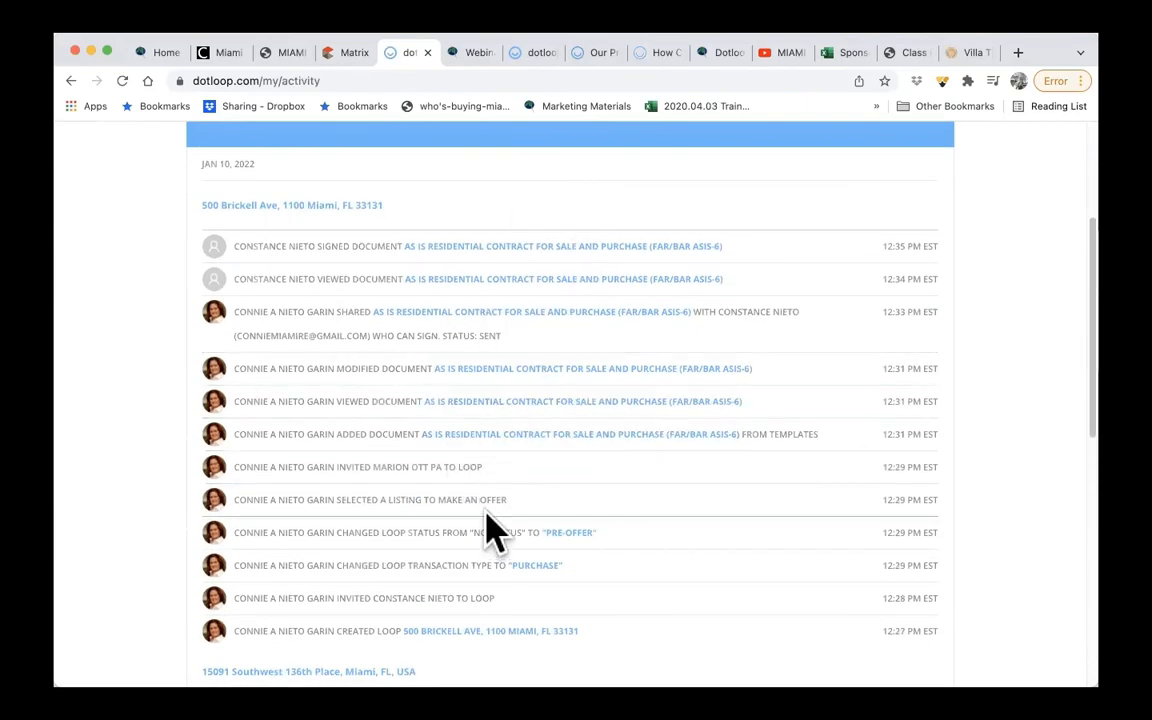
scroll(490, 530, "up", 5)
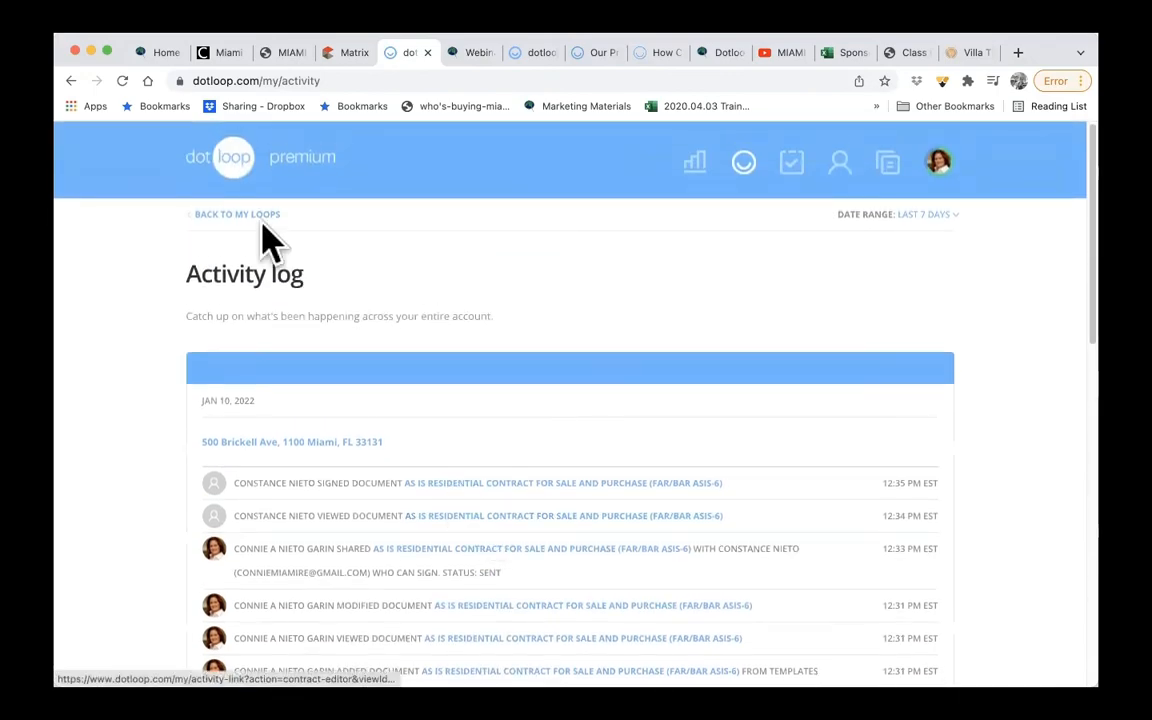
left_click(222, 158)
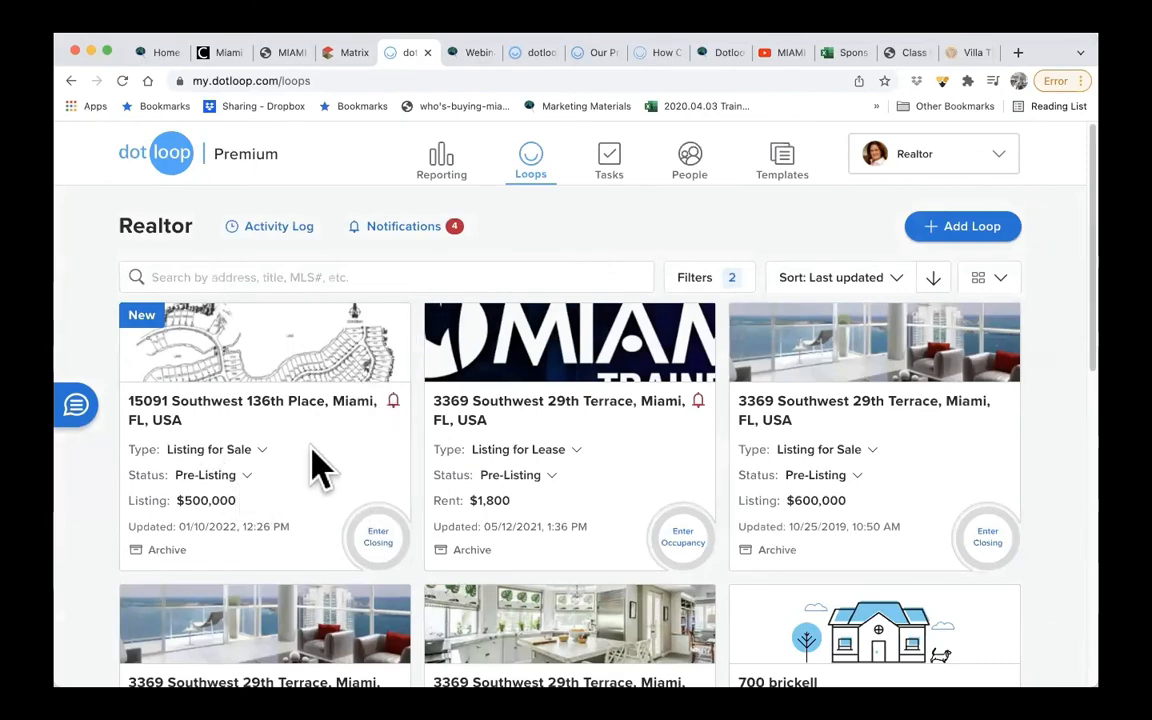
- Add Purchase to the loop type filters and apply them to the list of loops
left_click(238, 458)
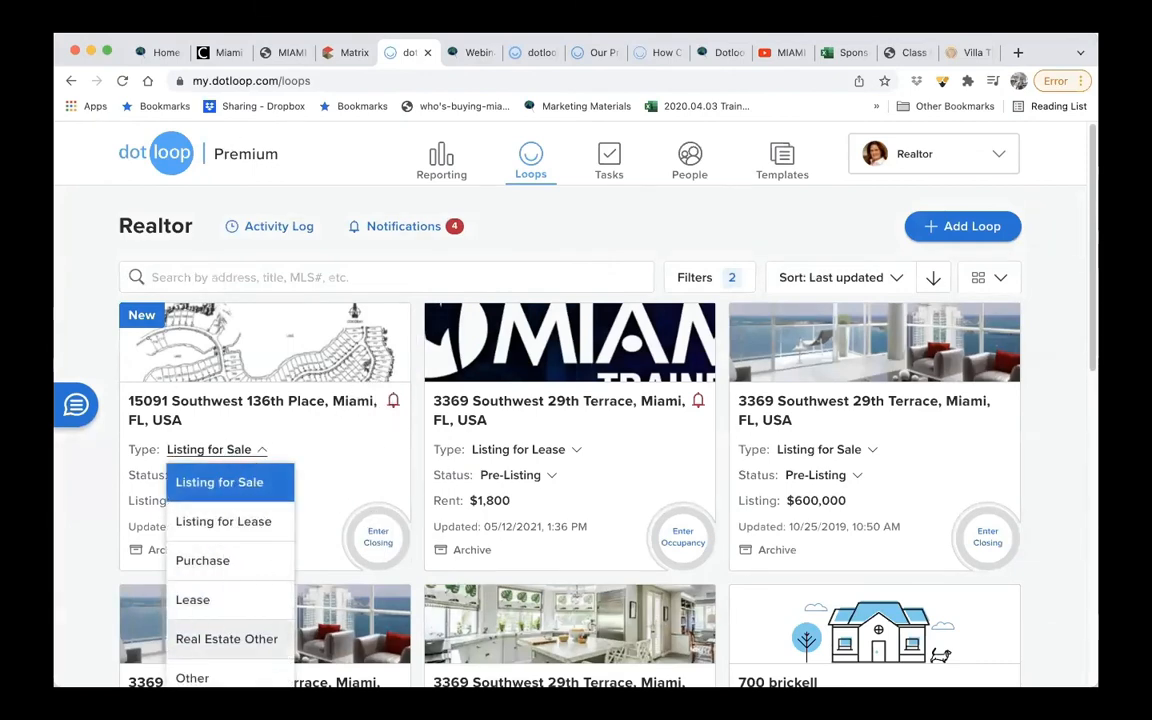
left_click(548, 256)
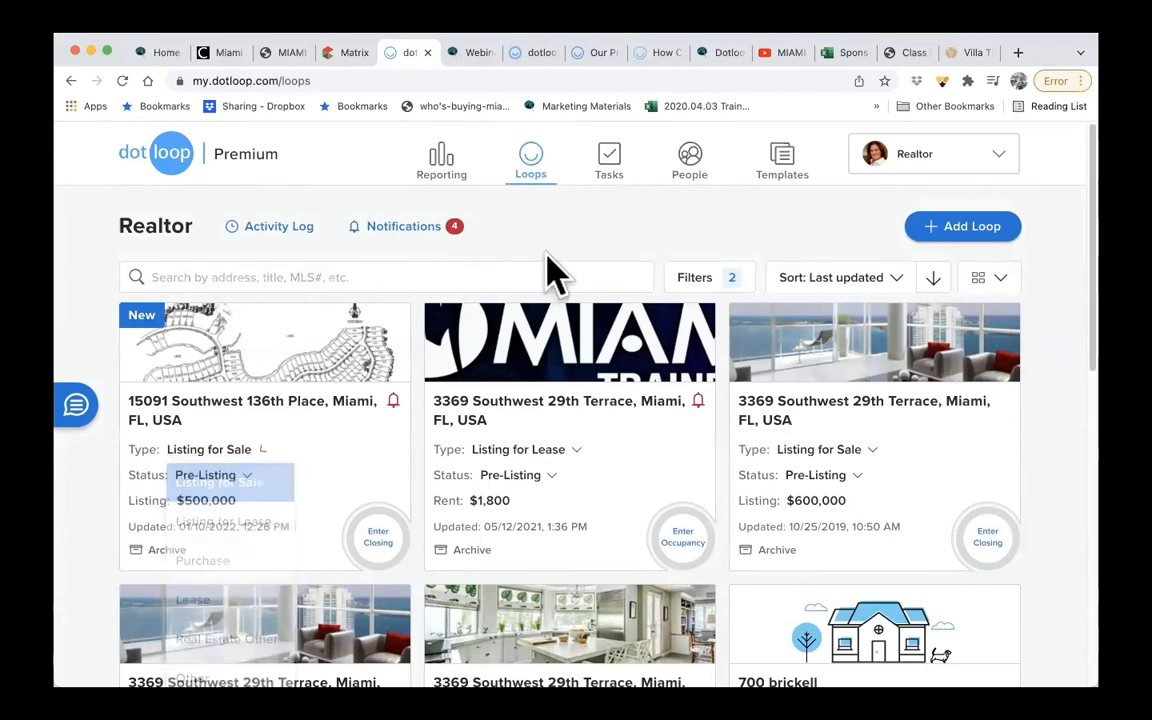
left_click(712, 288)
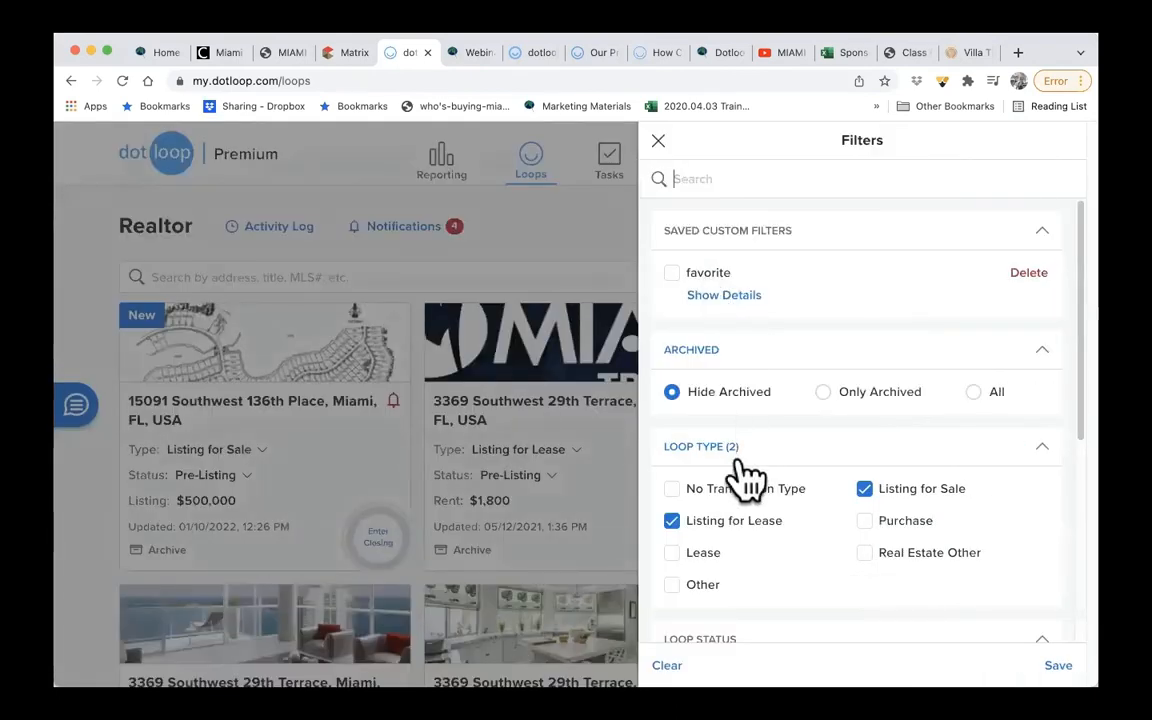
scroll(740, 478, "down", 2)
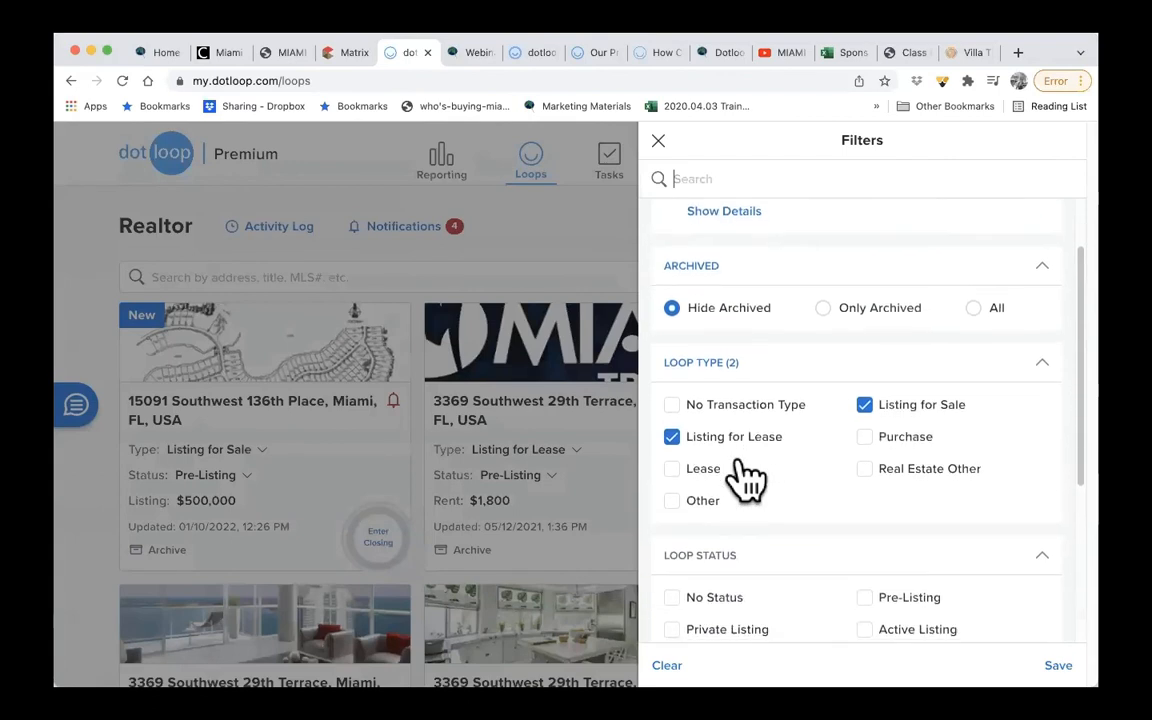
left_click(866, 426)
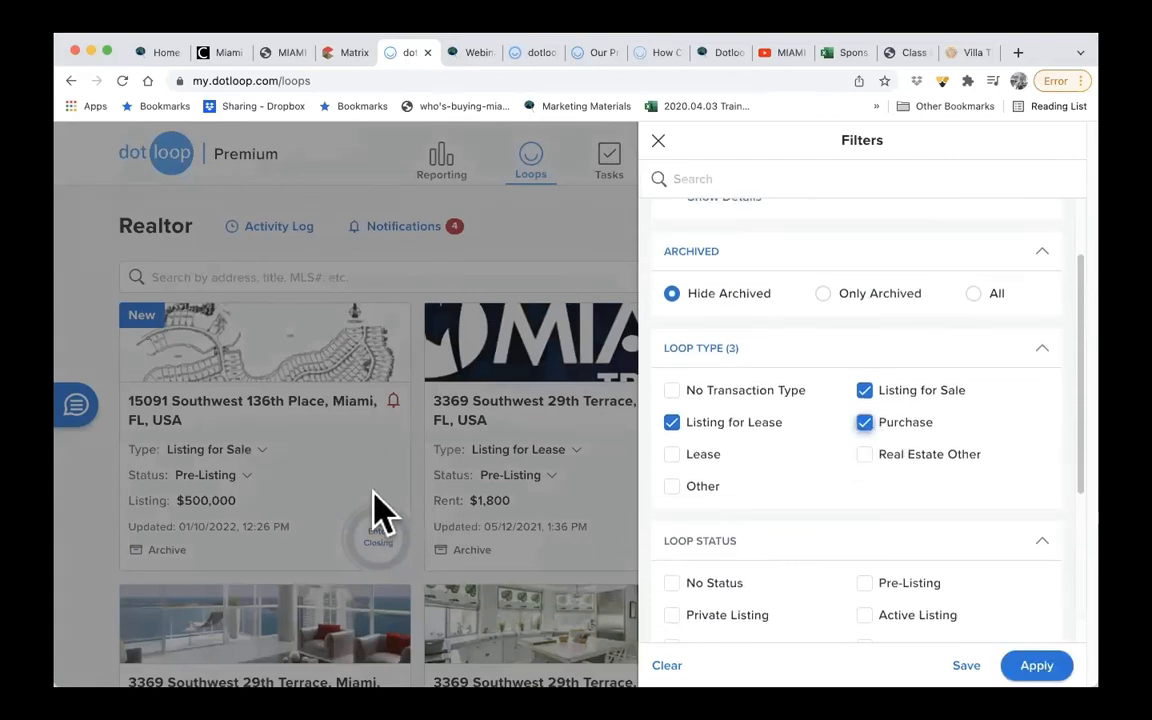
left_click(1037, 665)
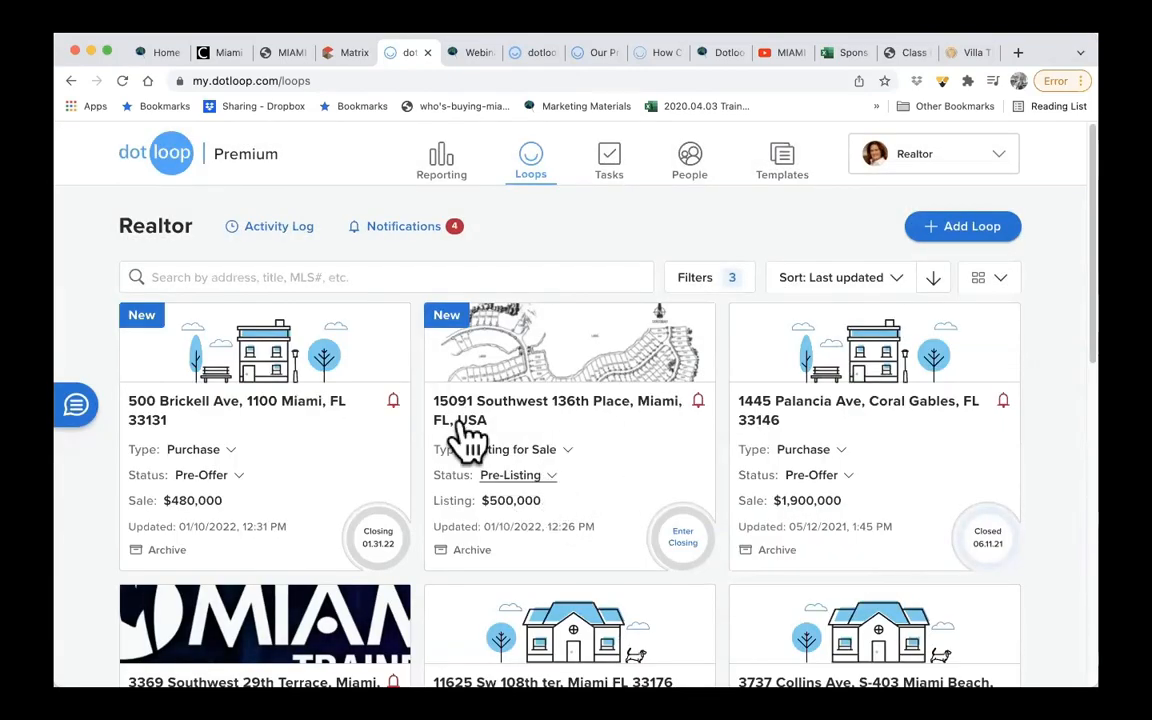
- Set the status of the $480,000 purchase loop to Sold, keeping the list of loops open
left_click(227, 479)
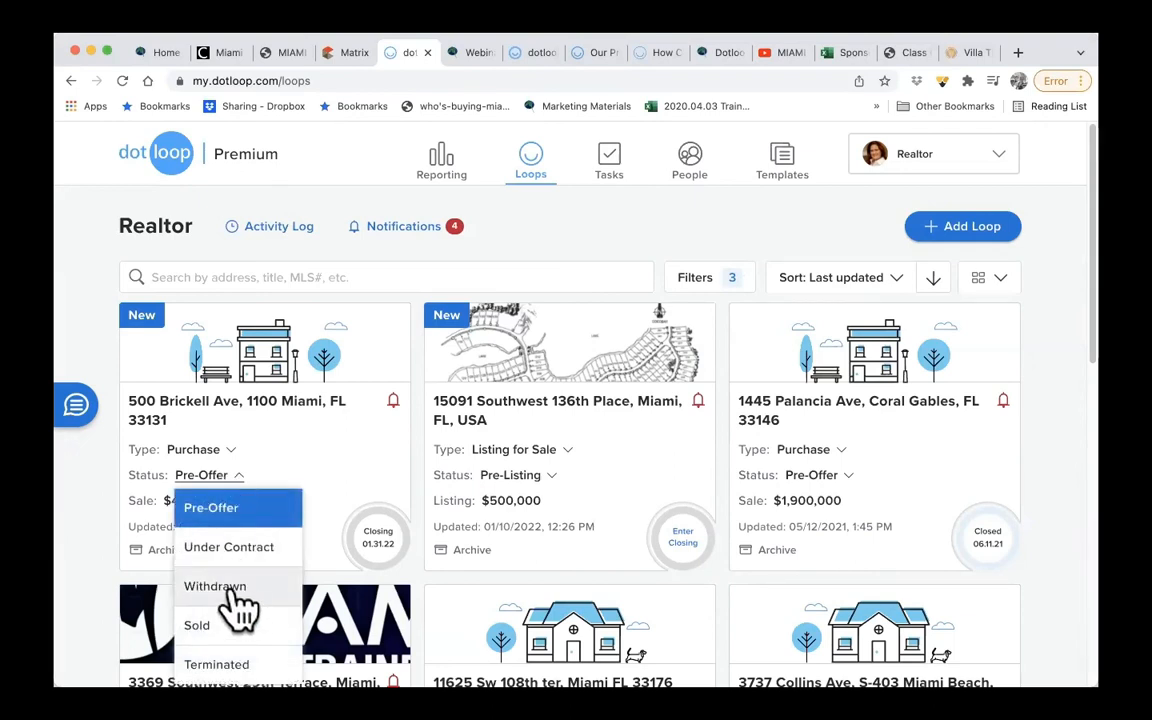
left_click(205, 625)
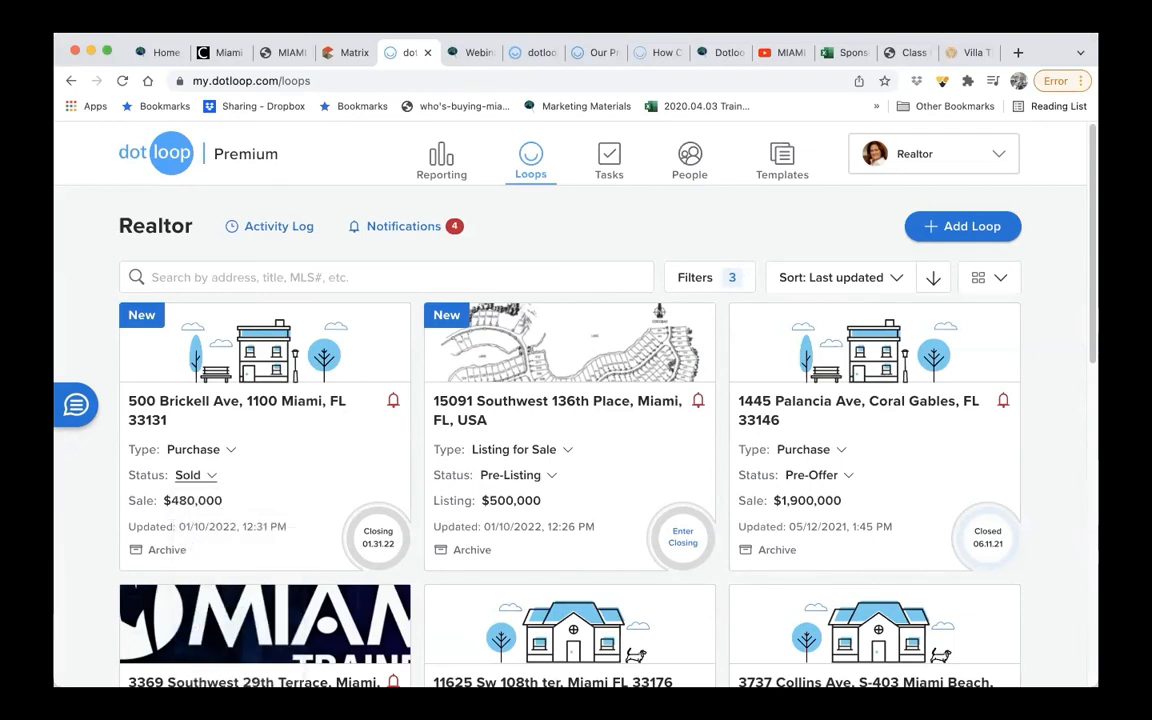
left_click(216, 503)
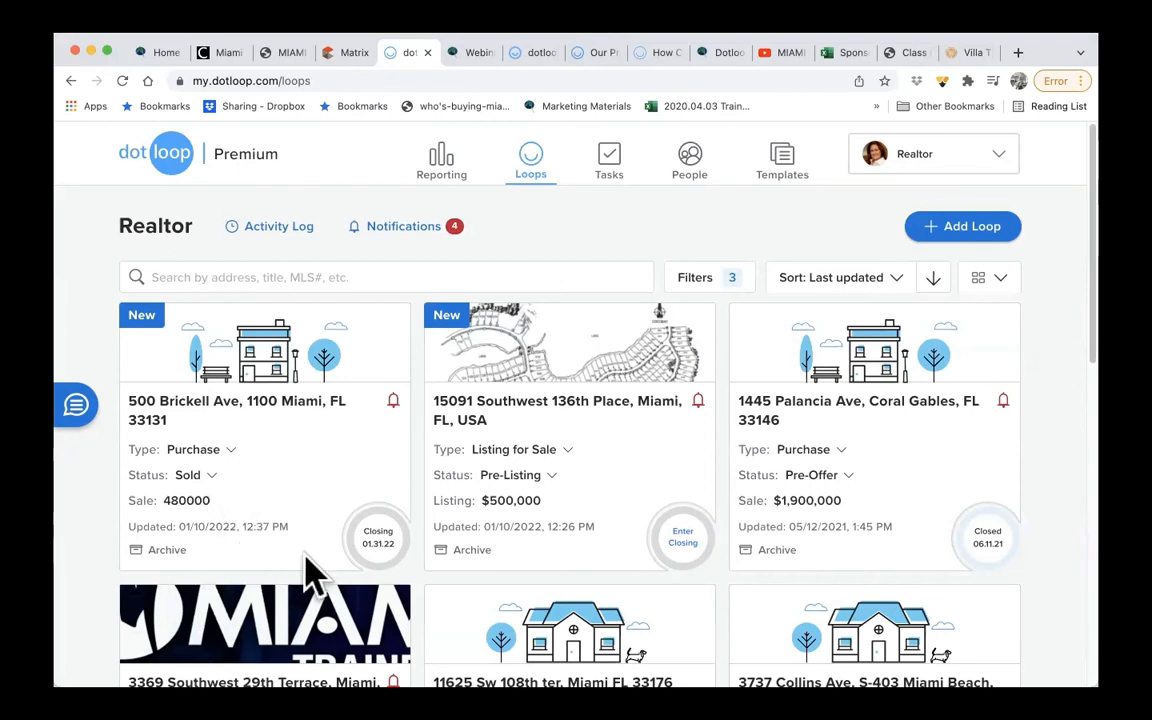
left_click(287, 612)
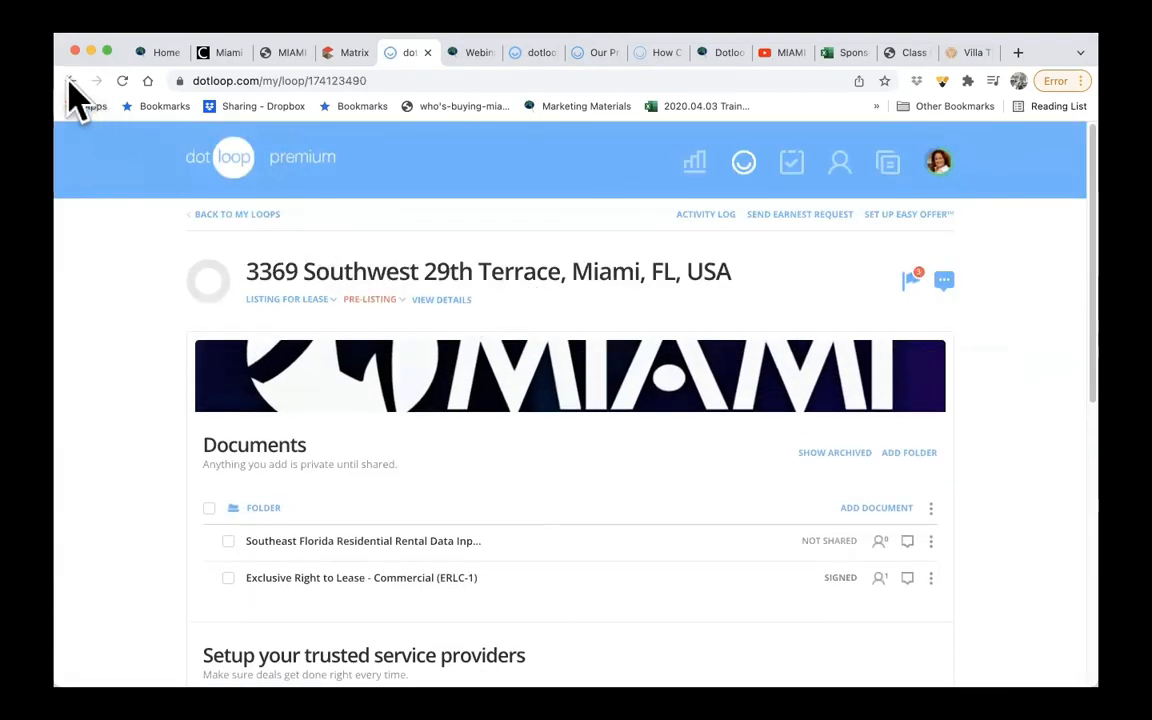
left_click(215, 155)
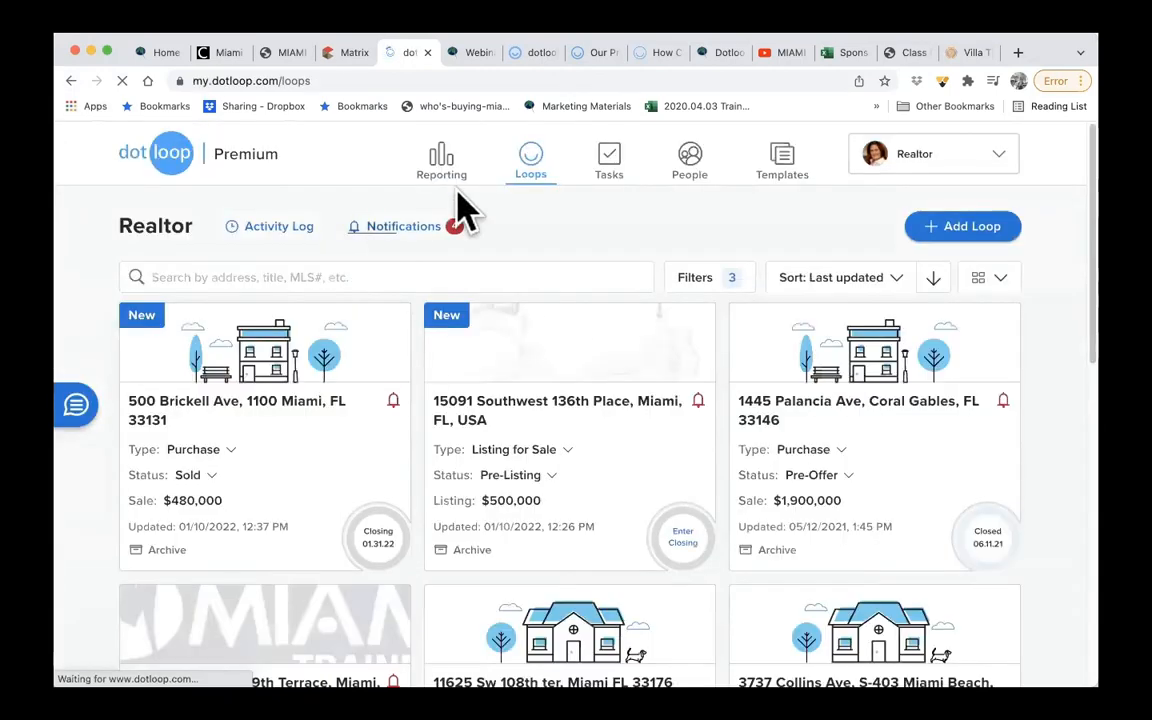
- Examine the Reporting charts for the last 60 days, then return to the list of loops
left_click(445, 172)
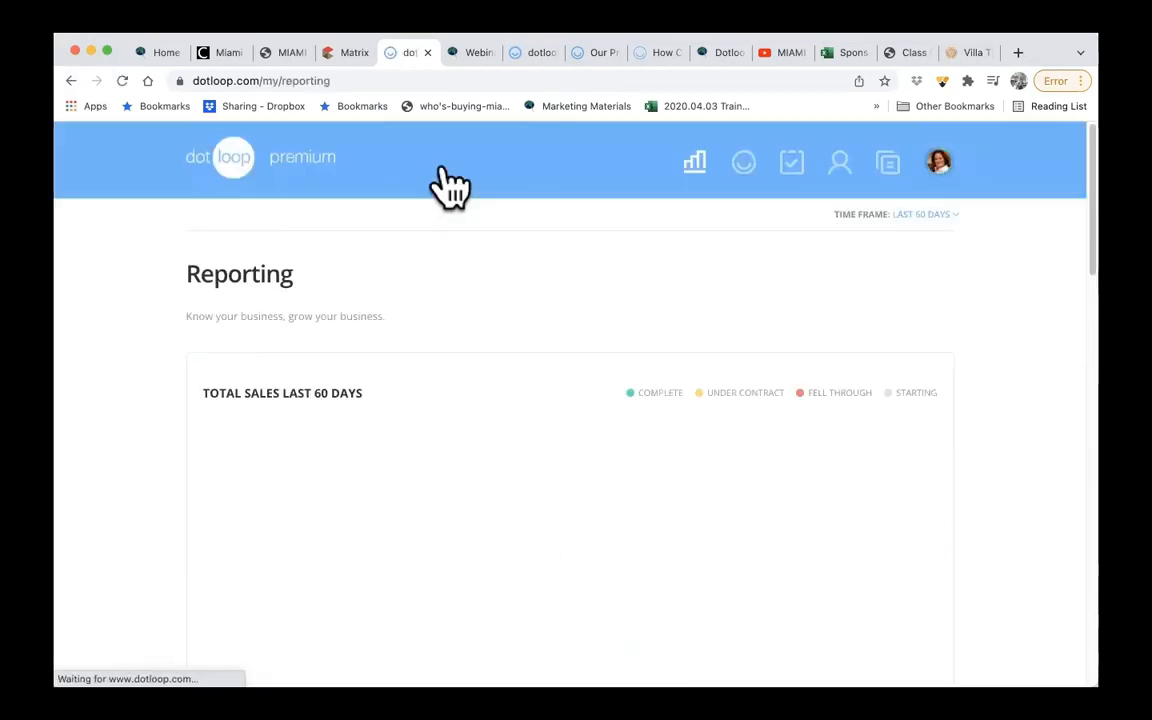
scroll(640, 415, "down", 10)
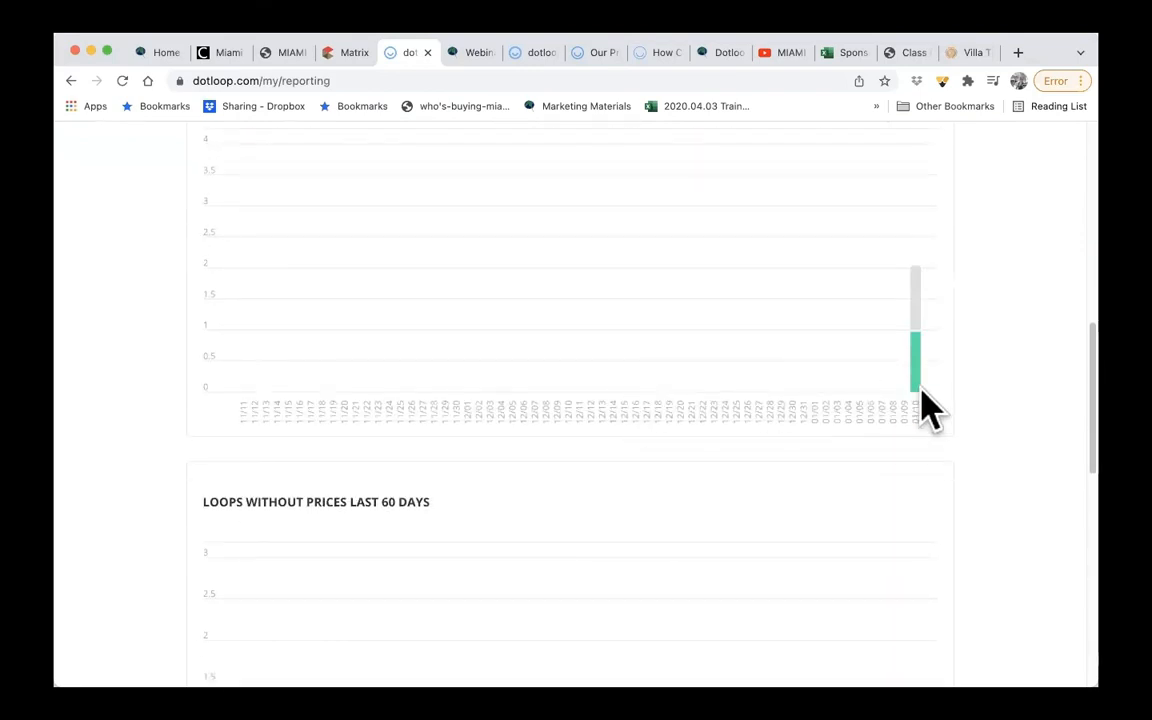
scroll(728, 419, "up", 5)
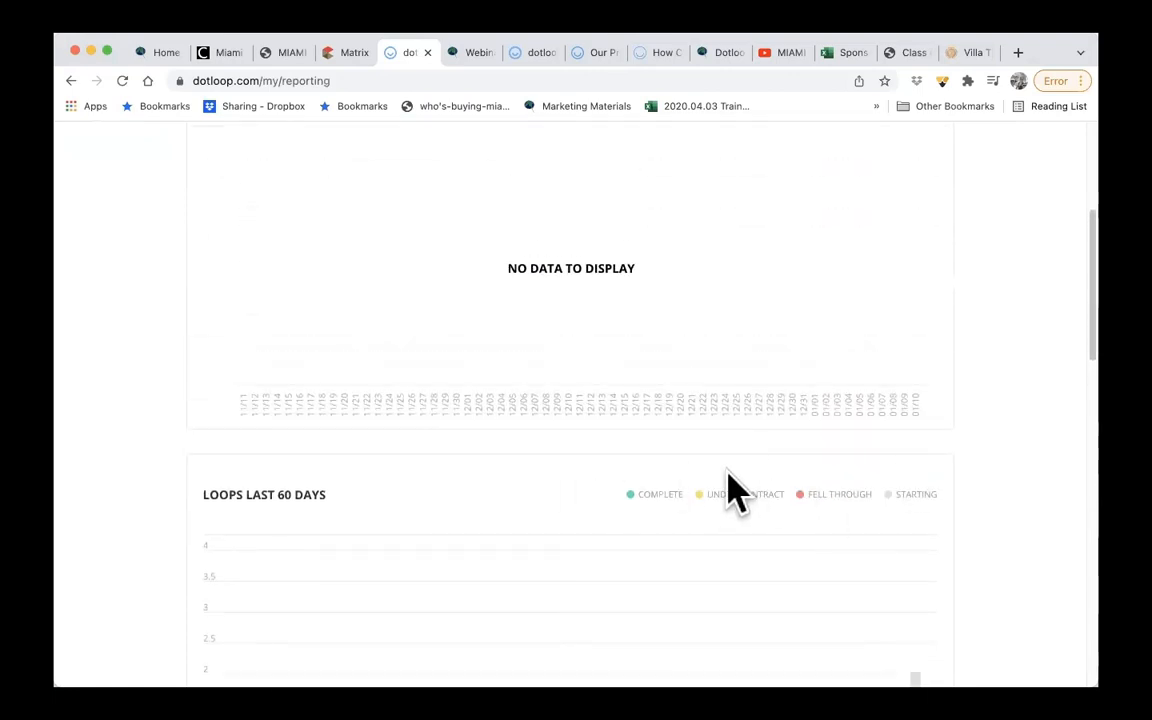
scroll(800, 495, "up", 4)
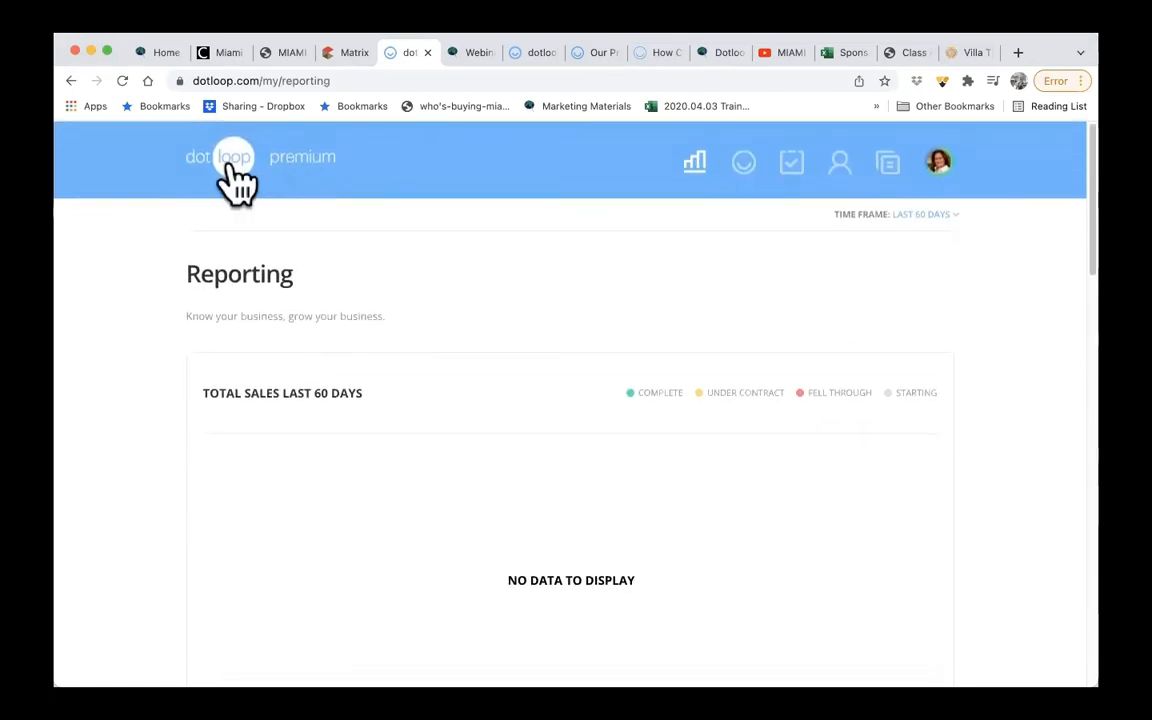
left_click(233, 165)
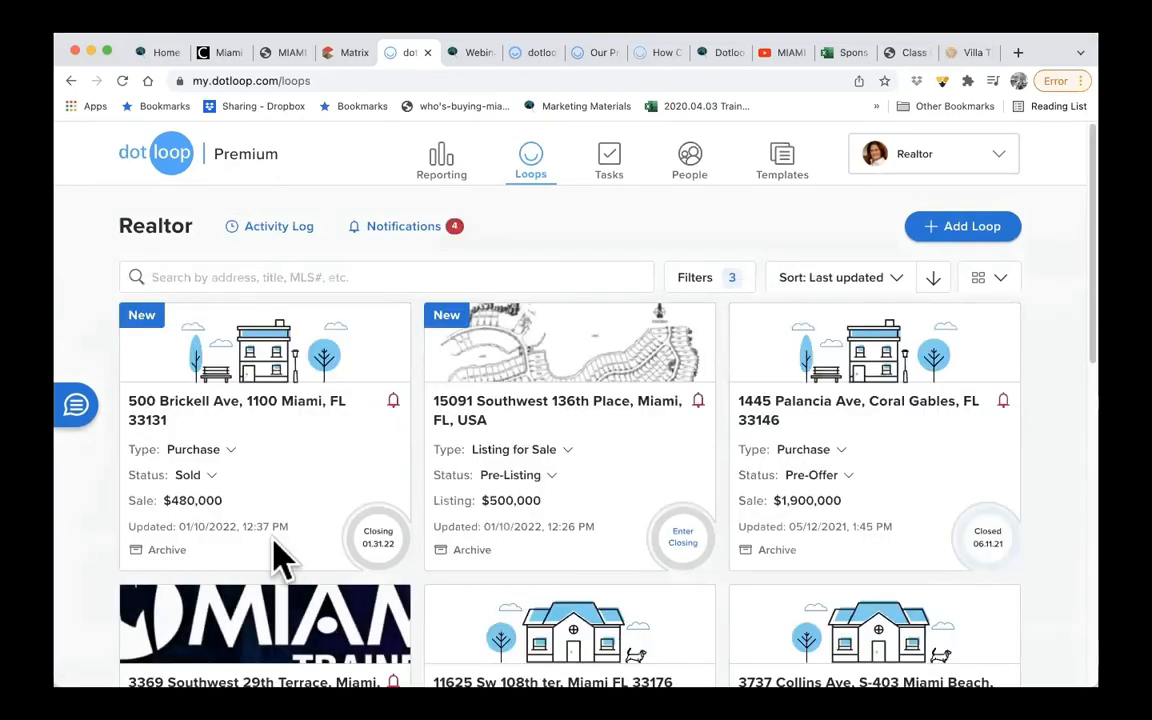
- Set the status of the $500,000 listing-for-sale loop to Terminated
left_click(190, 477)
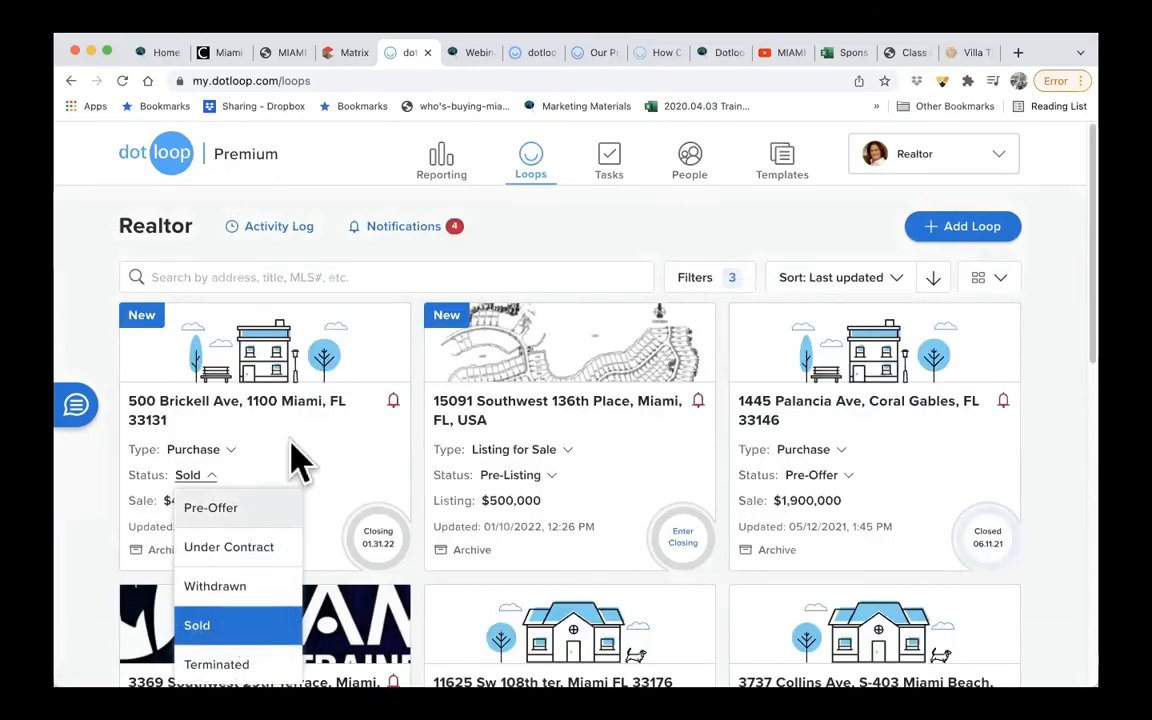
left_click(543, 478)
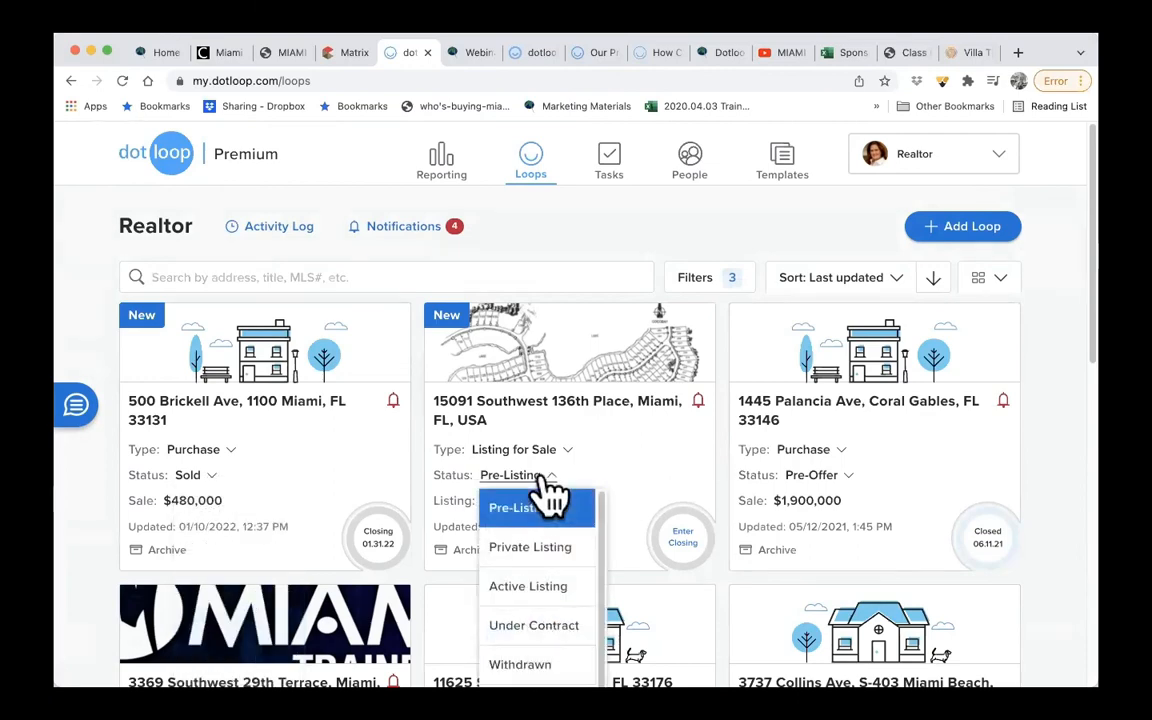
scroll(548, 592, "down", 3)
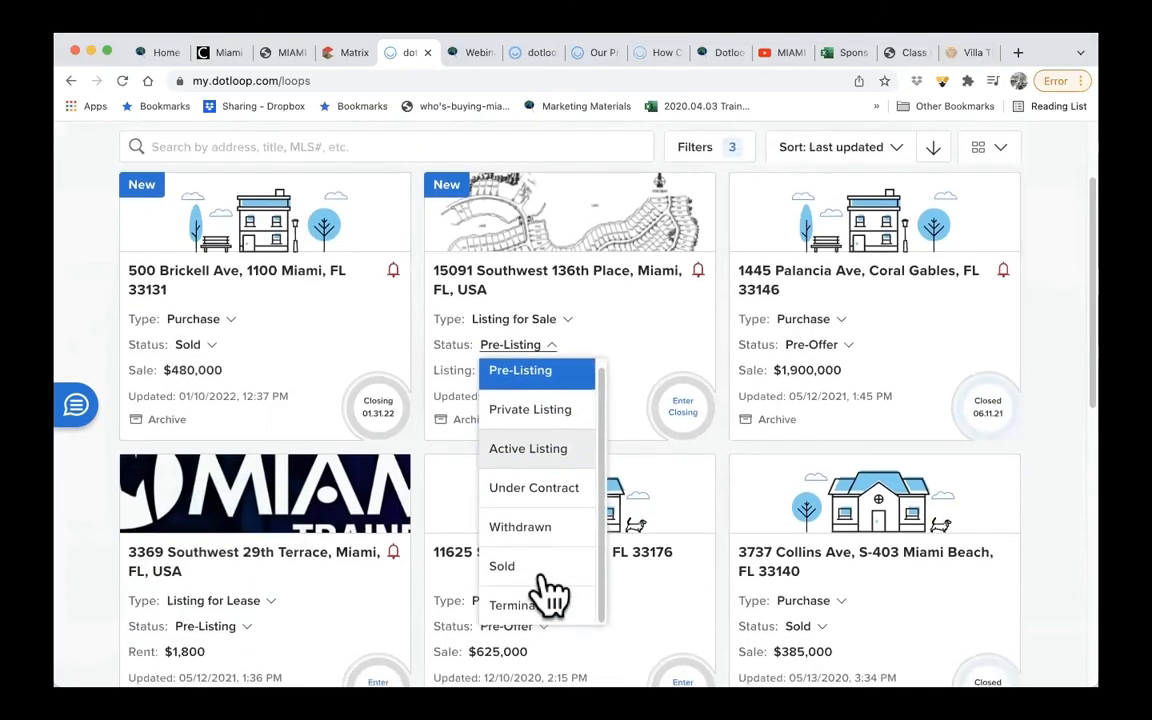
left_click(548, 598)
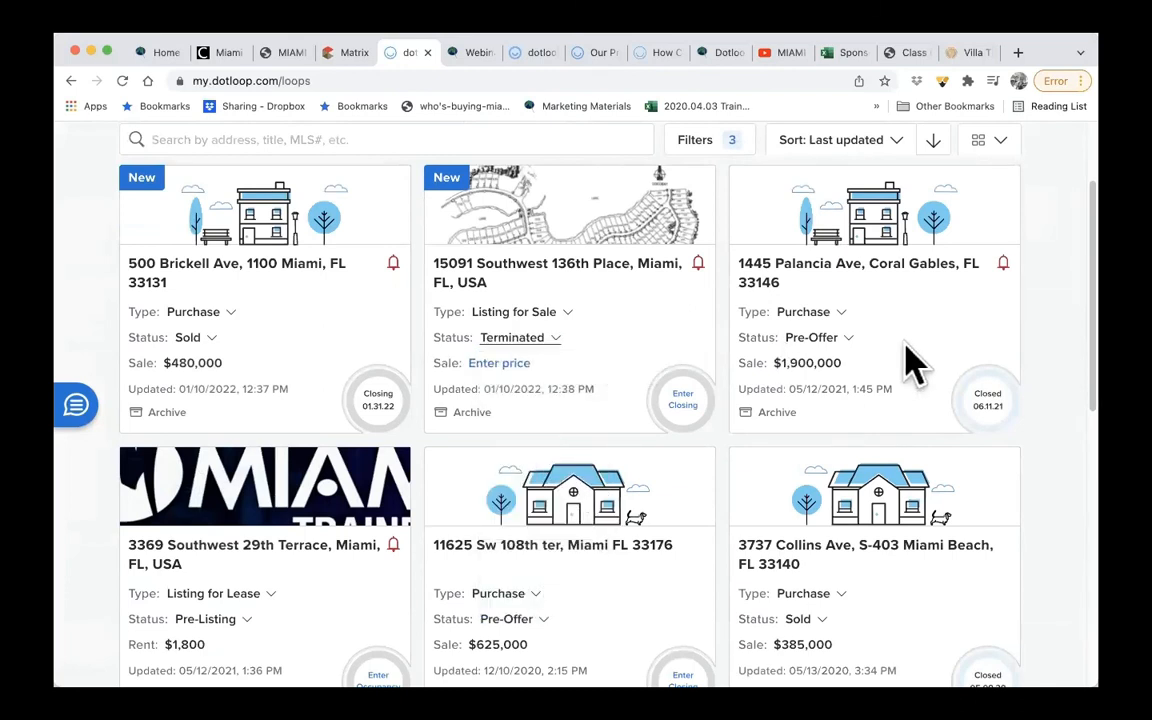
- Archive the $1,900,000 purchase loop, then refresh the list of loops and look through it
left_click(775, 413)
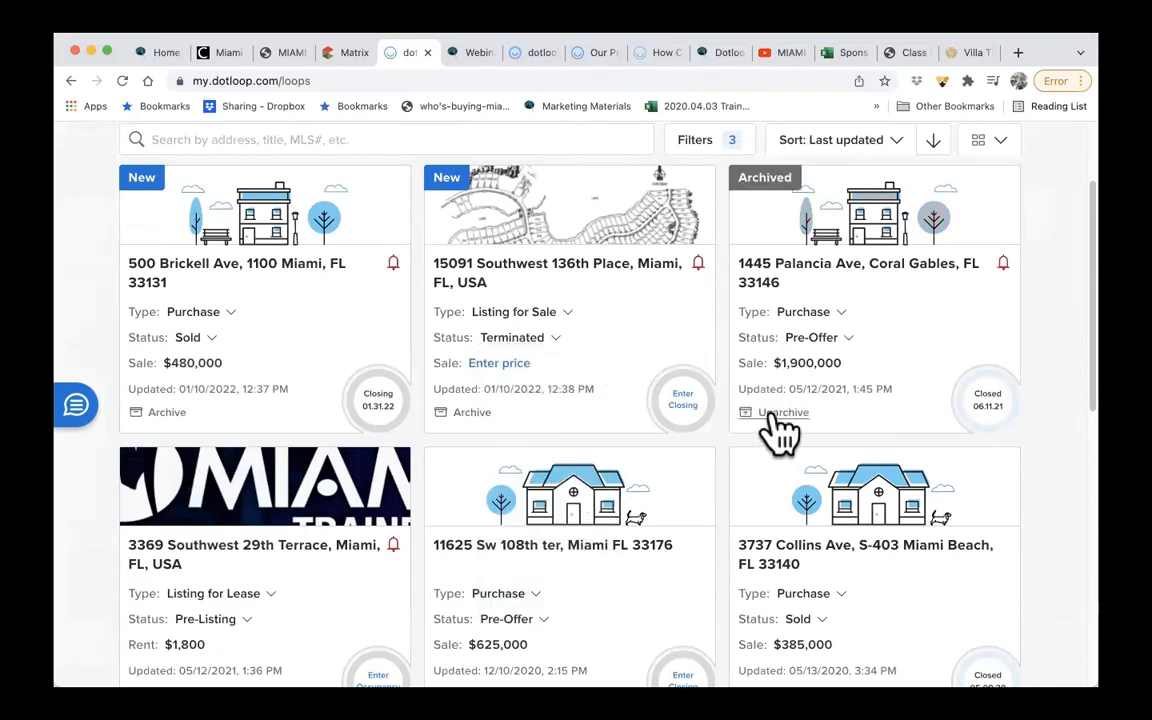
scroll(771, 416, "up", 3)
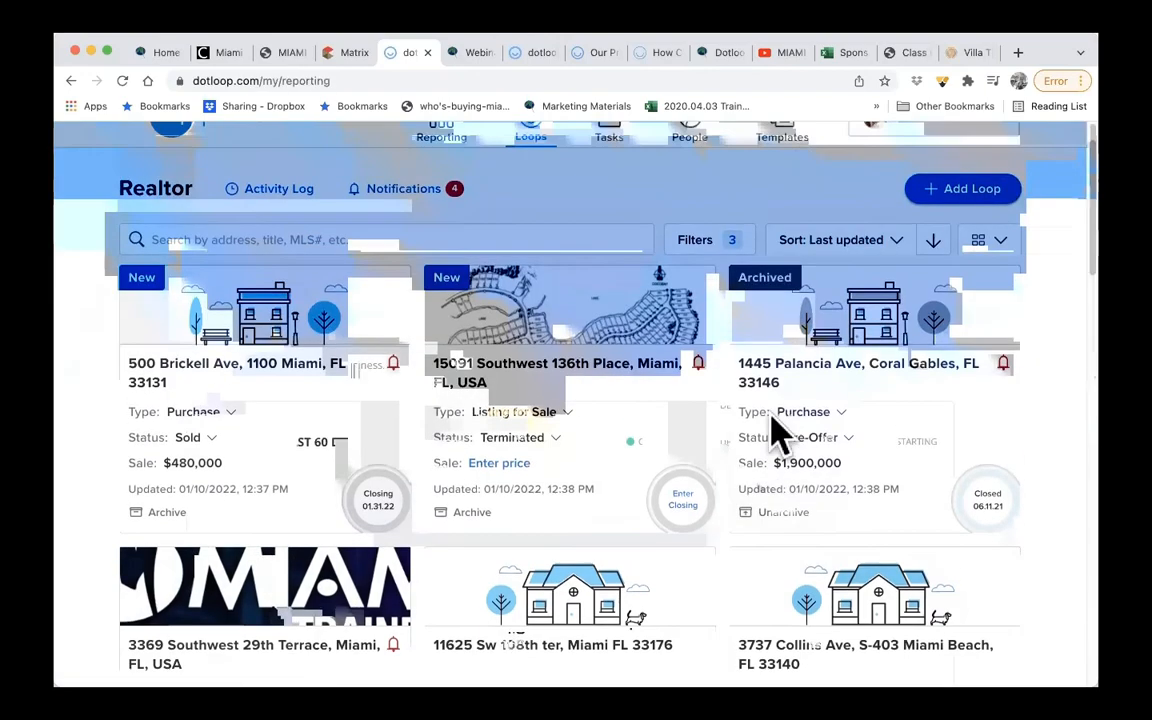
left_click(122, 81)
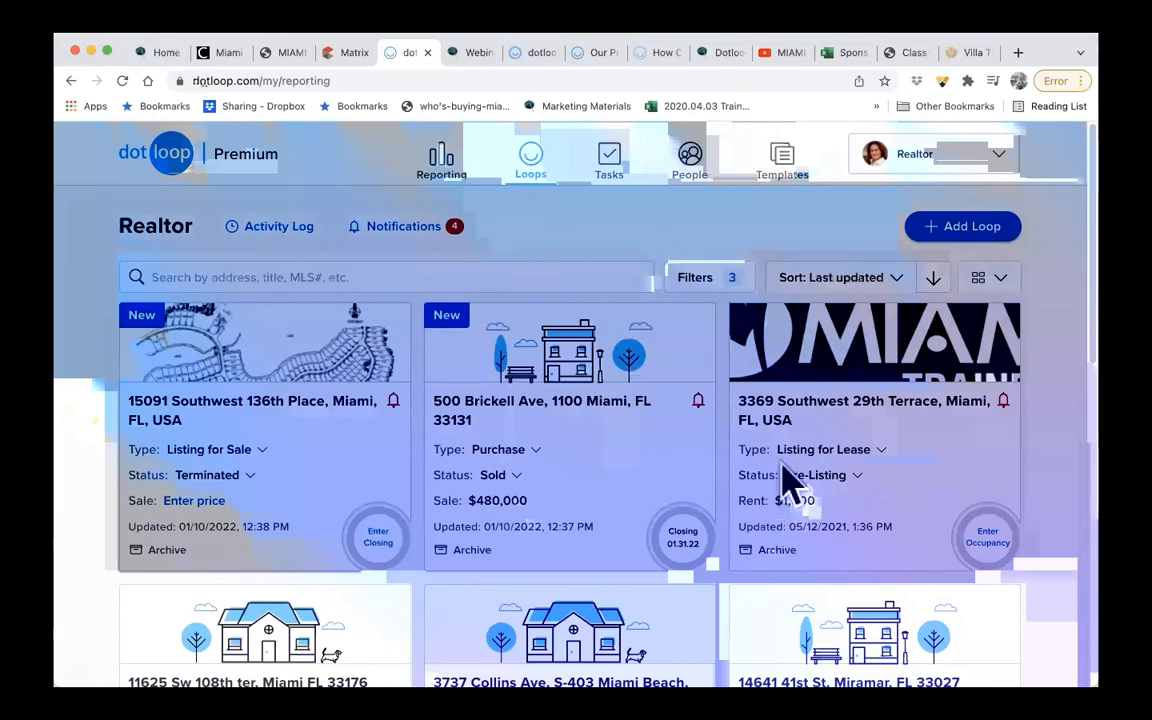
scroll(784, 478, "down", 1)
scroll(788, 484, "up", 1)
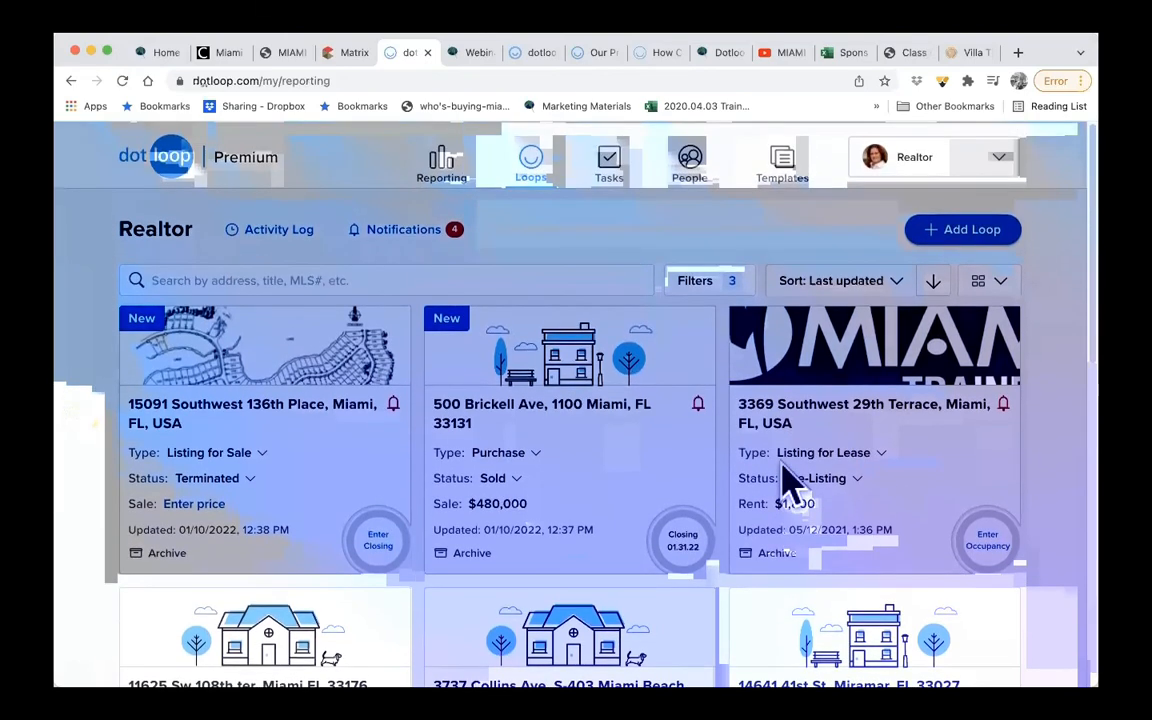
scroll(784, 478, "down", 1)
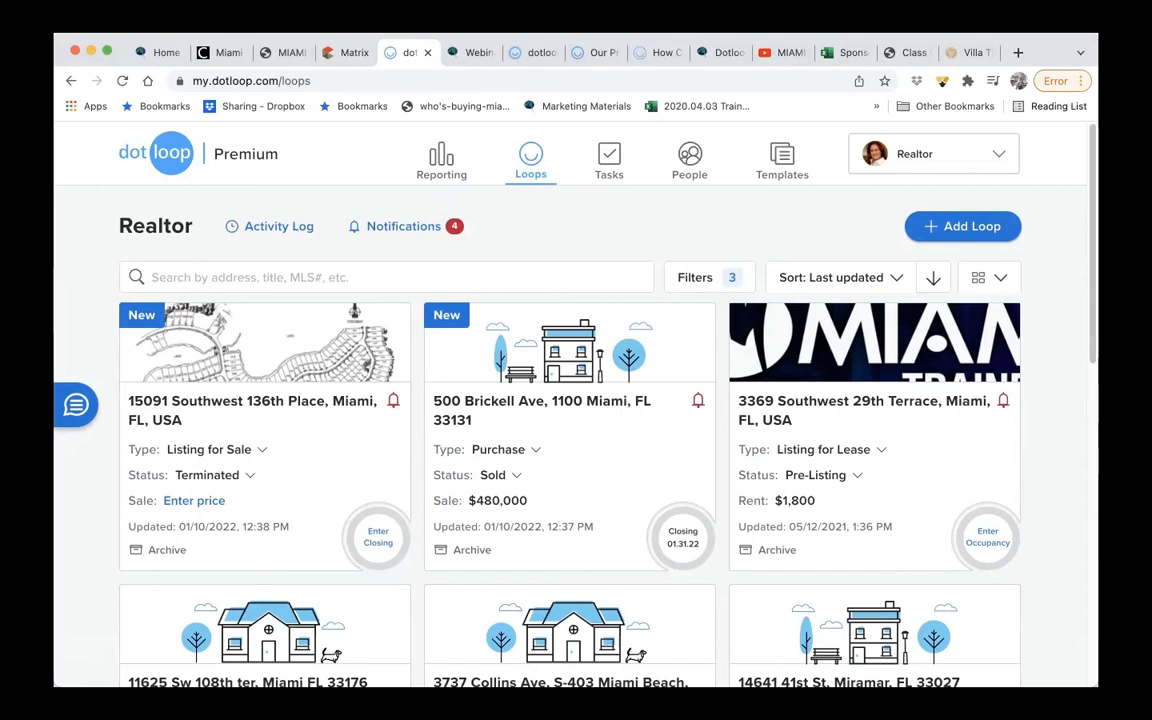
- Switch to the Villa Title website and open its Net Sheet Calculator login page
left_click(972, 52)
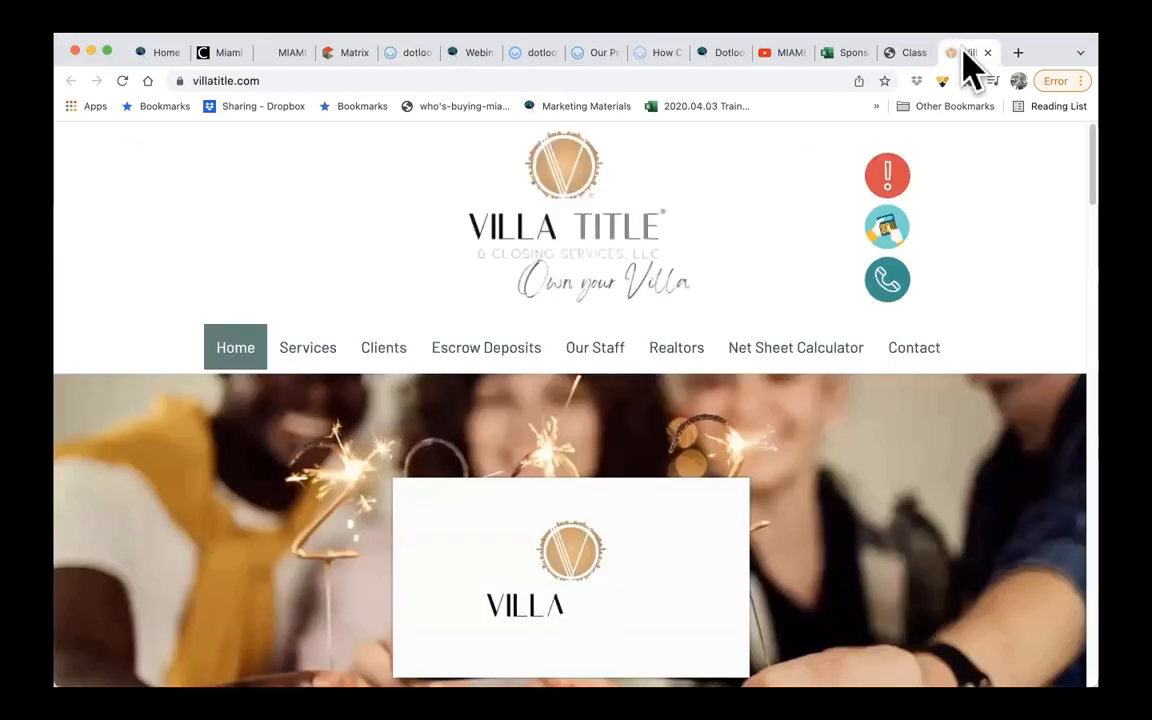
mouse_move(563, 350)
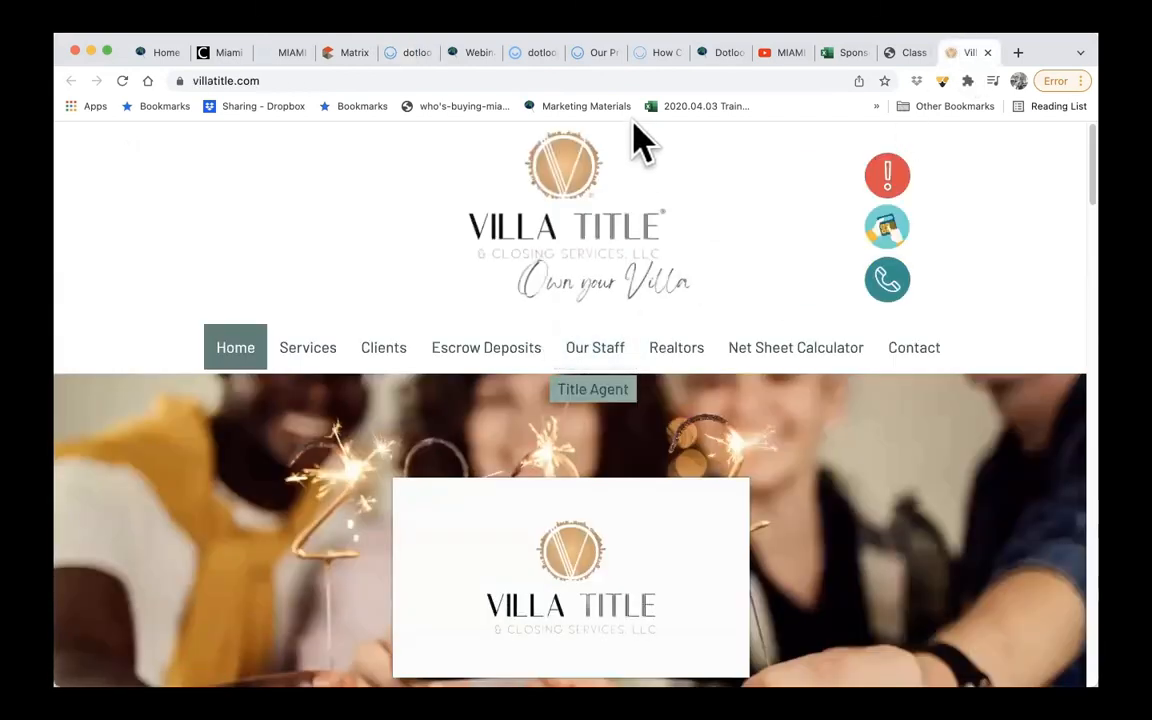
left_click(600, 81)
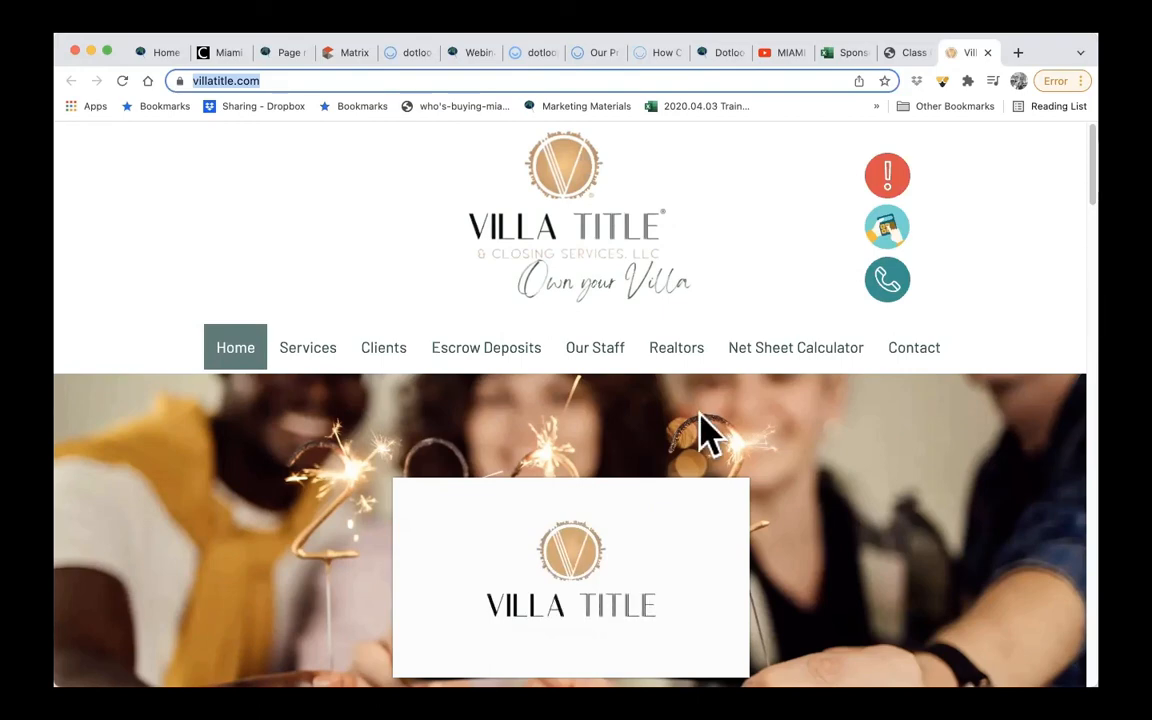
left_click(786, 372)
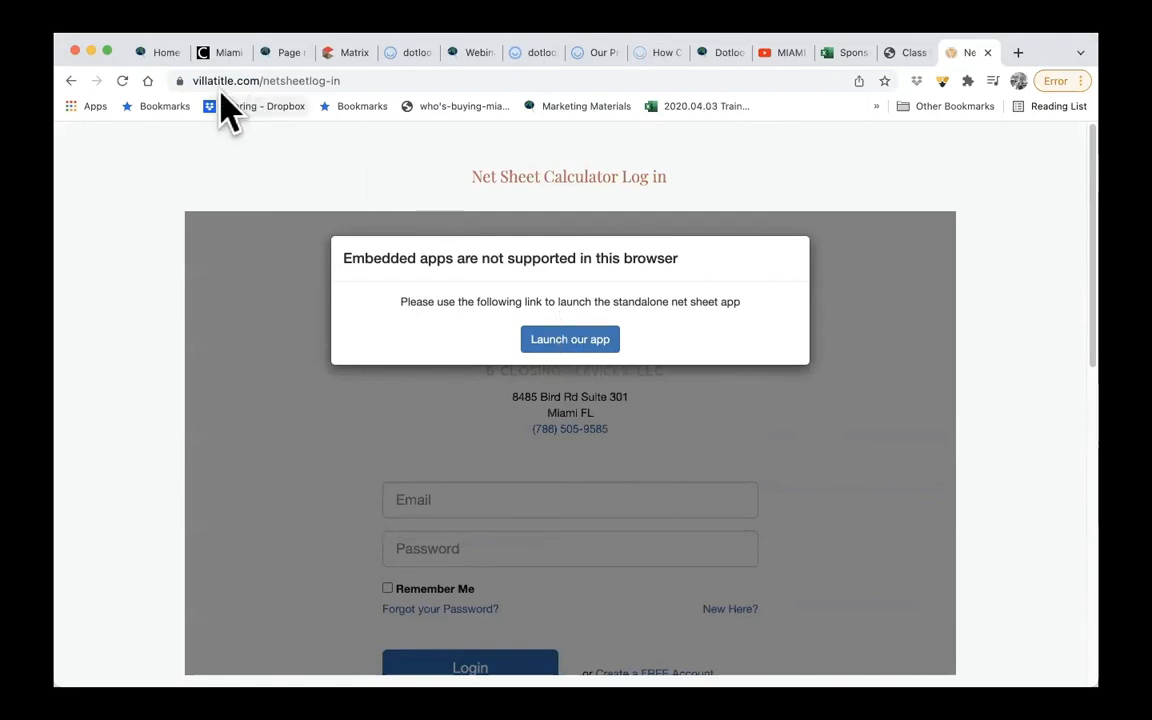
- Return to the Villa Title home page and look through its description of title and closing services
left_click(70, 82)
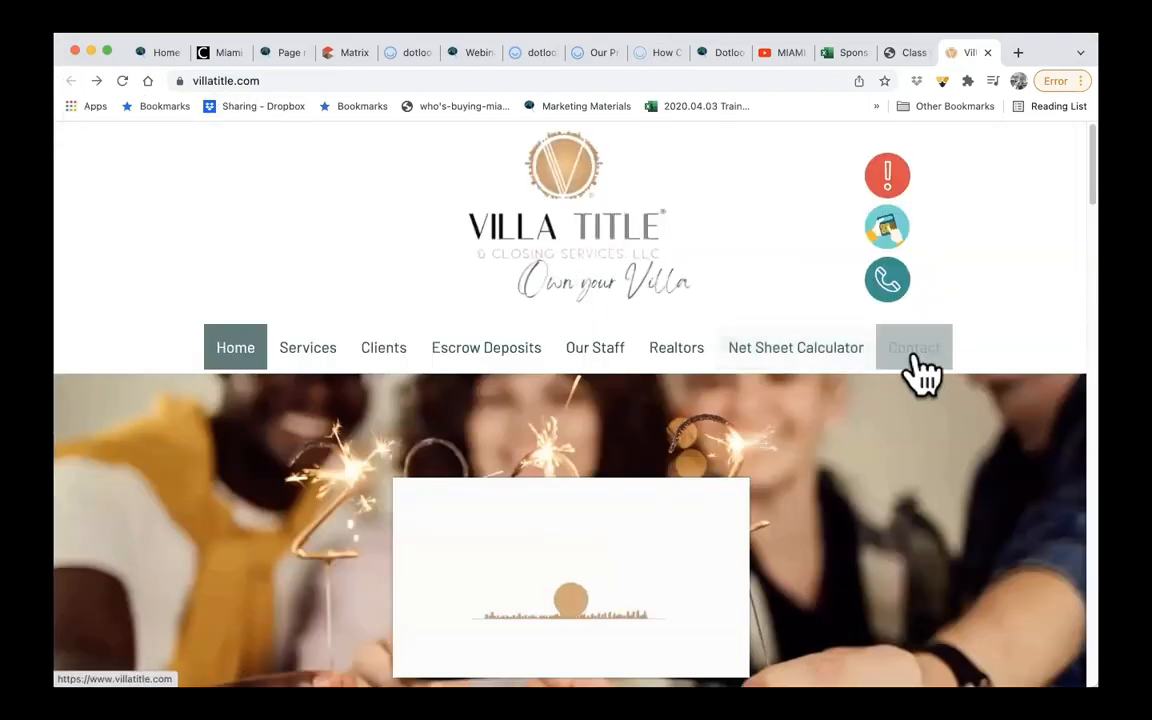
scroll(812, 532, "down", 5)
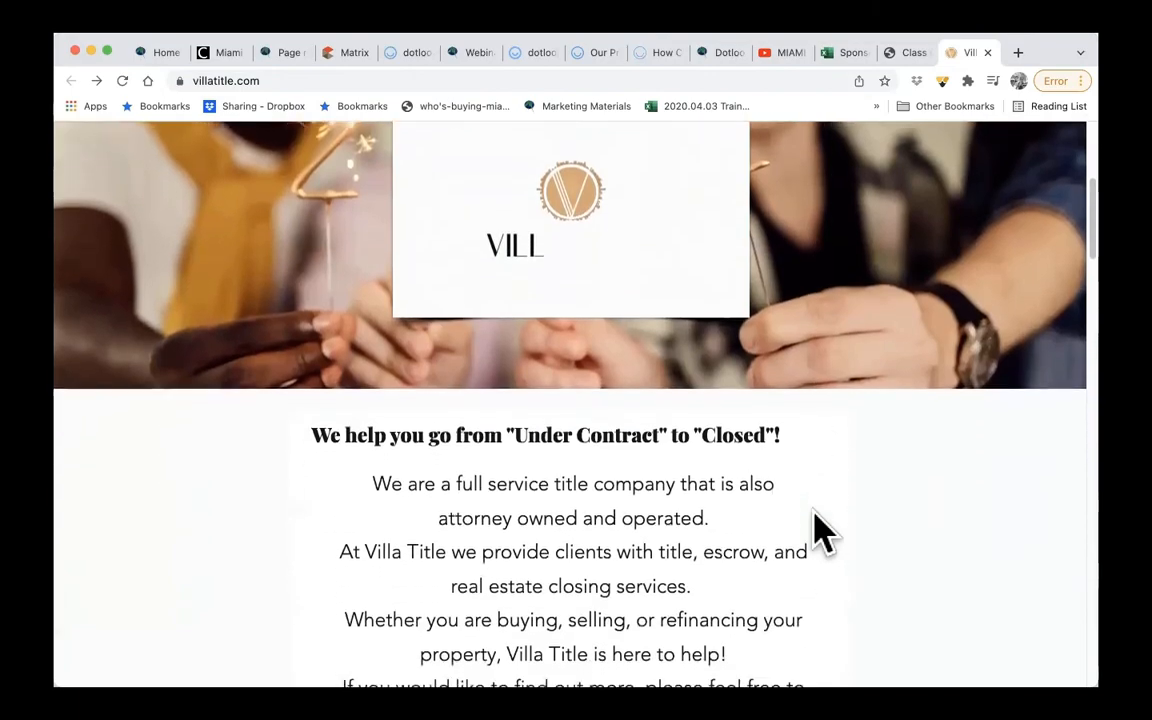
scroll(818, 532, "down", 10)
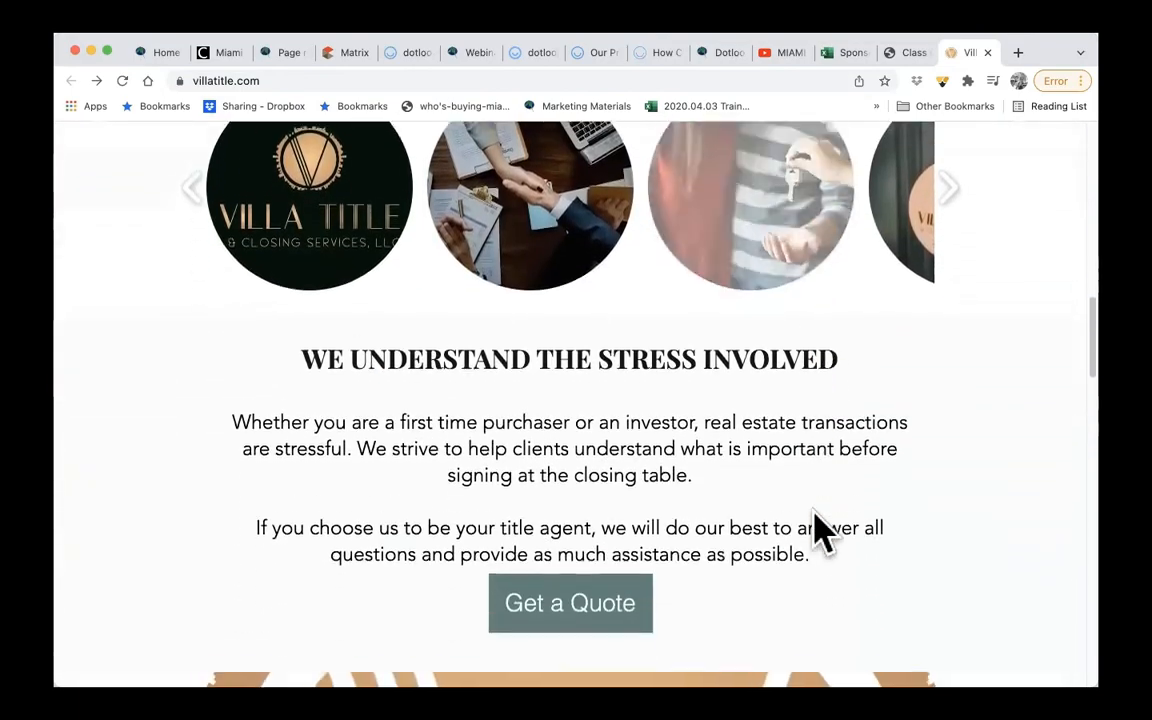
- Switch to the MIAMI Trainers channel on YouTube, look through its dotloop videos and open the full DOTLOOP playlist
scroll(818, 532, "down", 1)
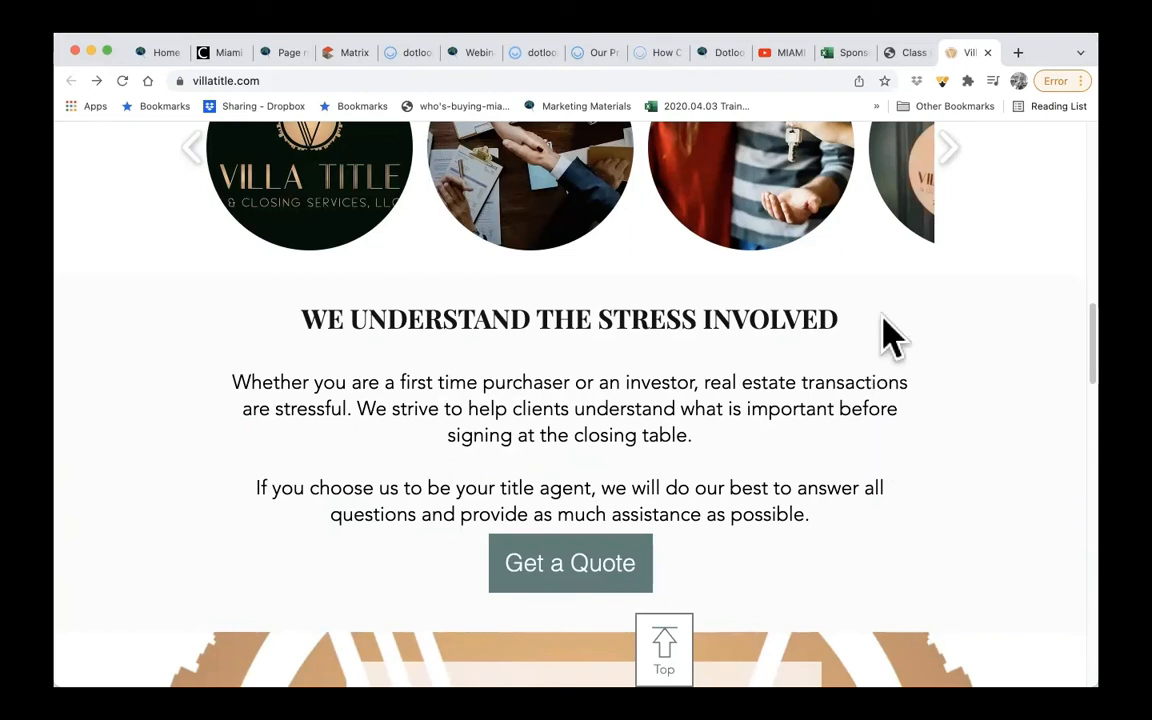
left_click(784, 52)
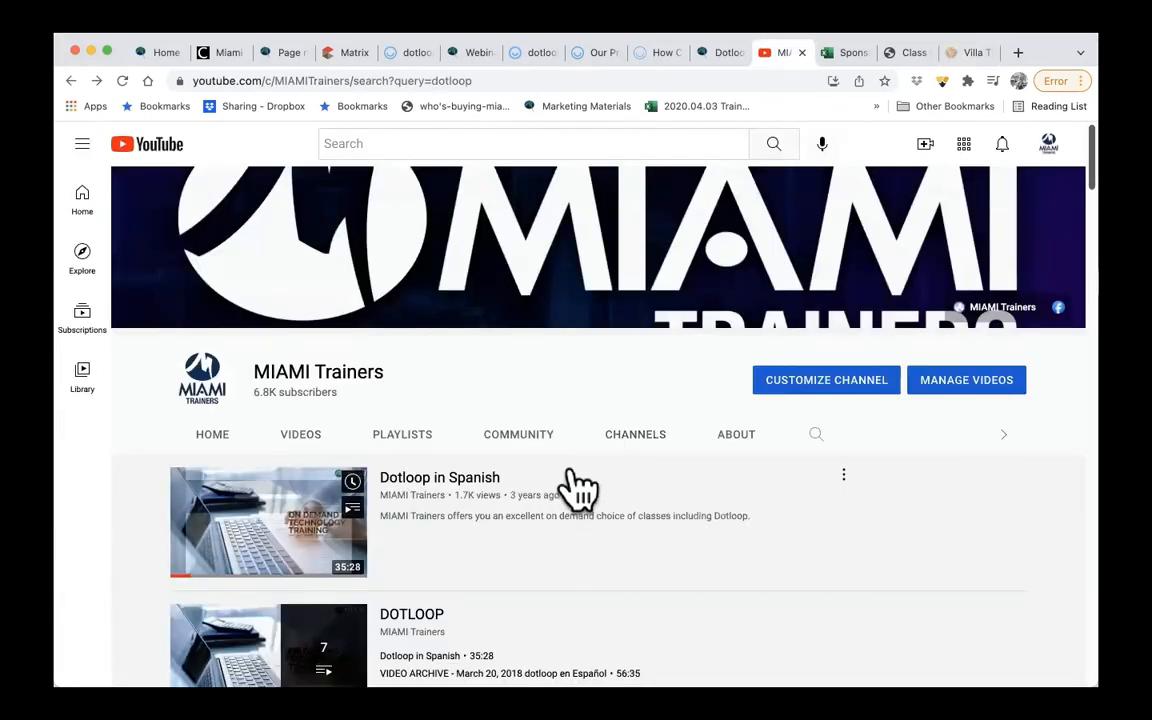
scroll(578, 488, "down", 2)
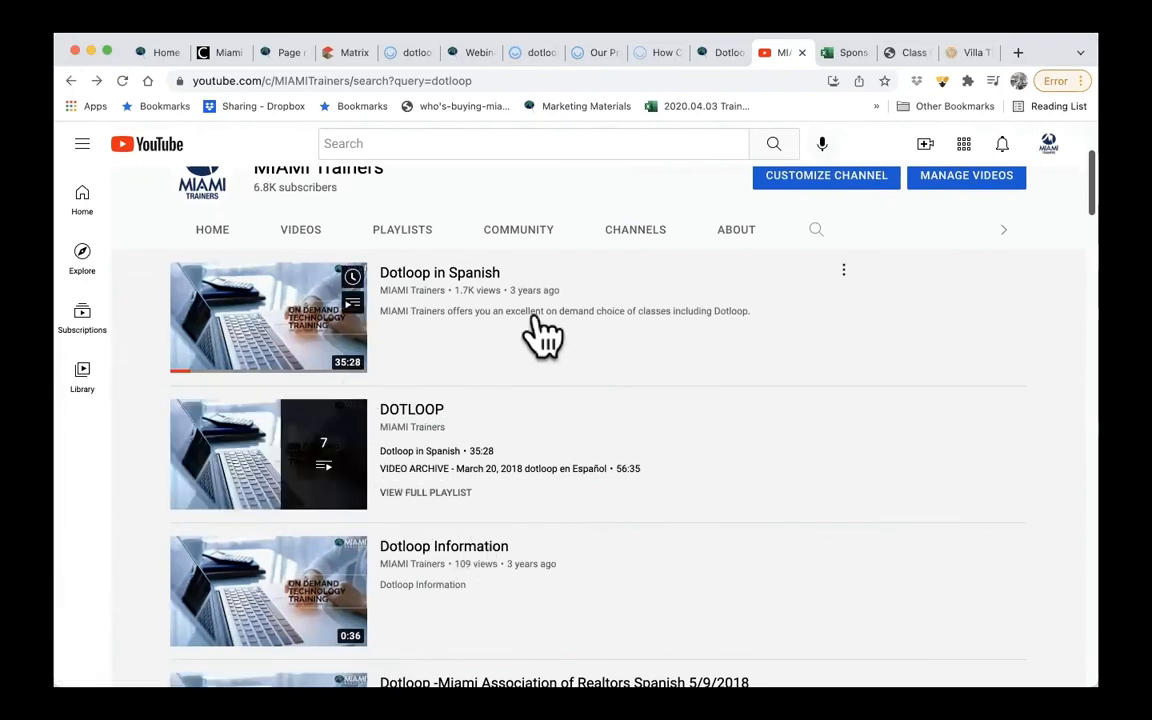
scroll(540, 334, "up", 3)
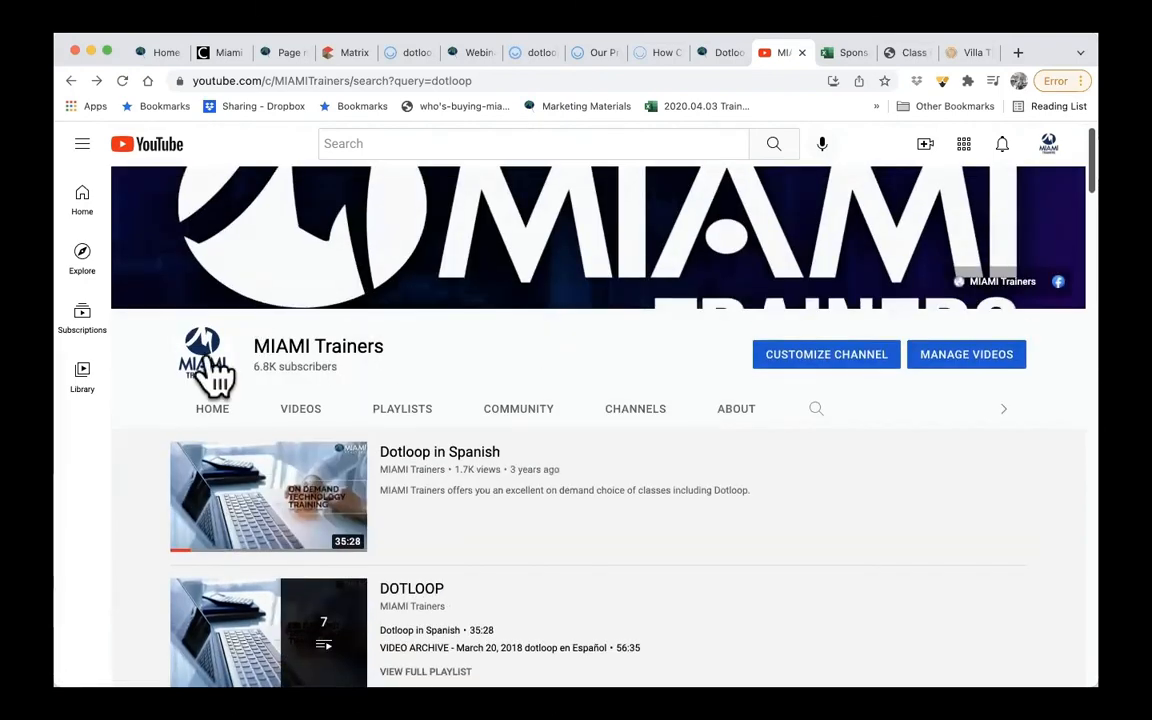
scroll(660, 452, "down", 2)
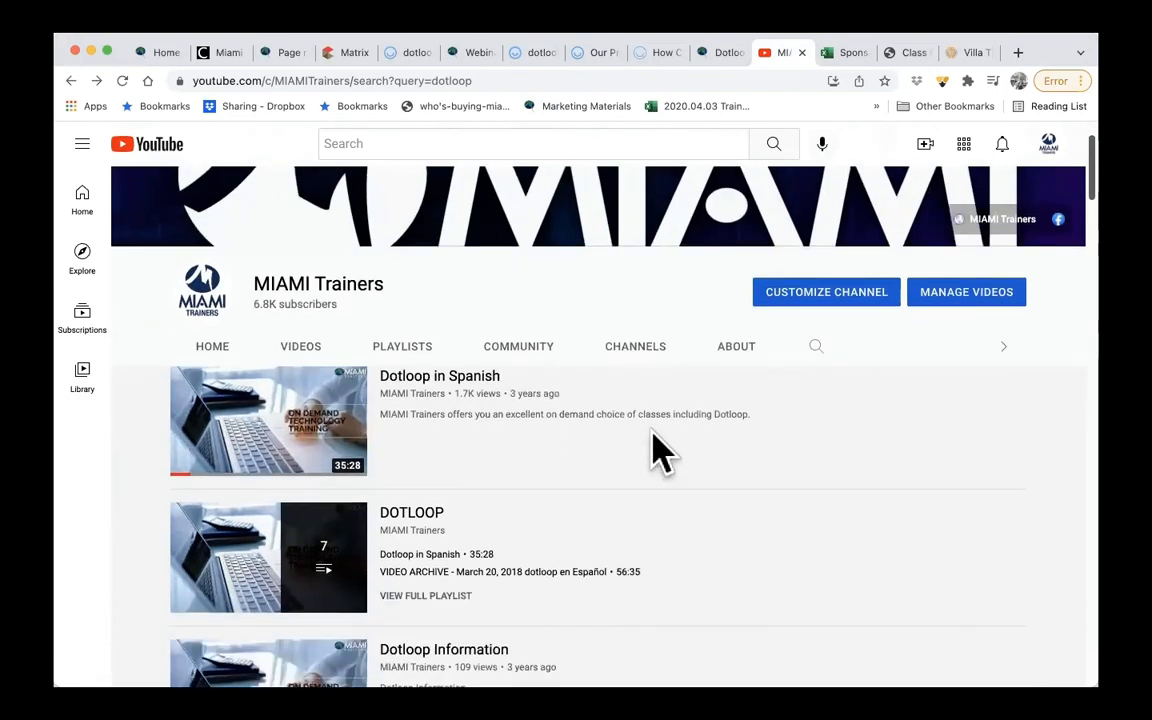
scroll(830, 255, "down", 2)
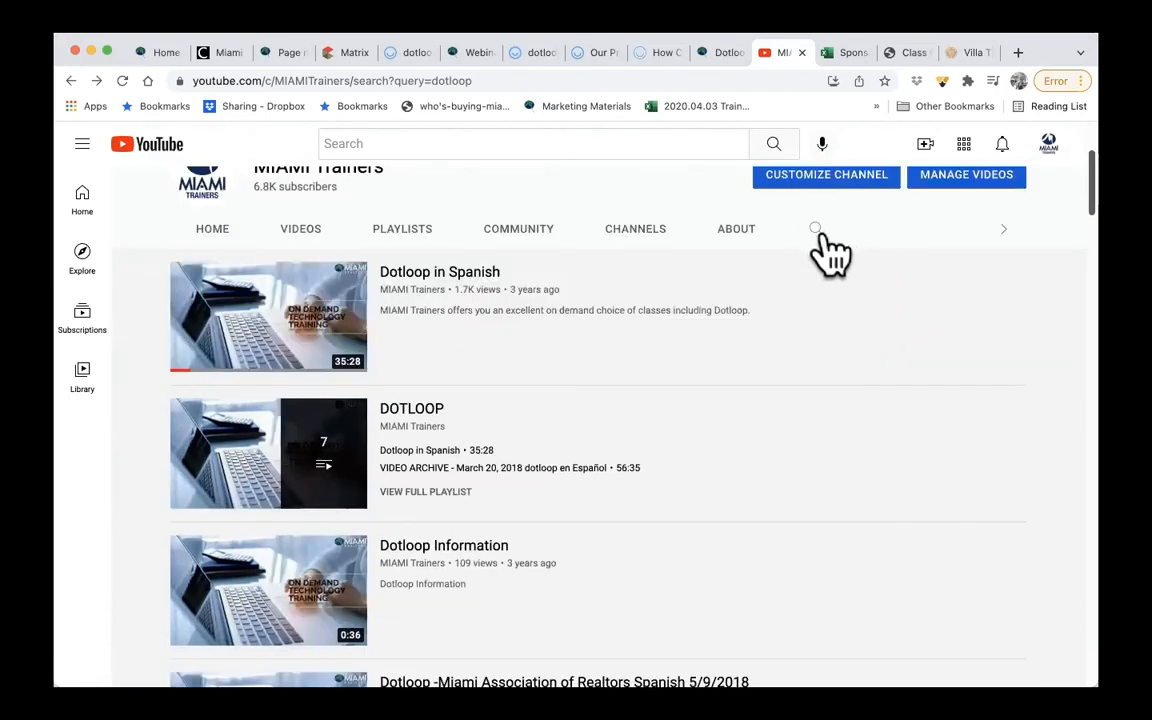
mouse_move(527, 476)
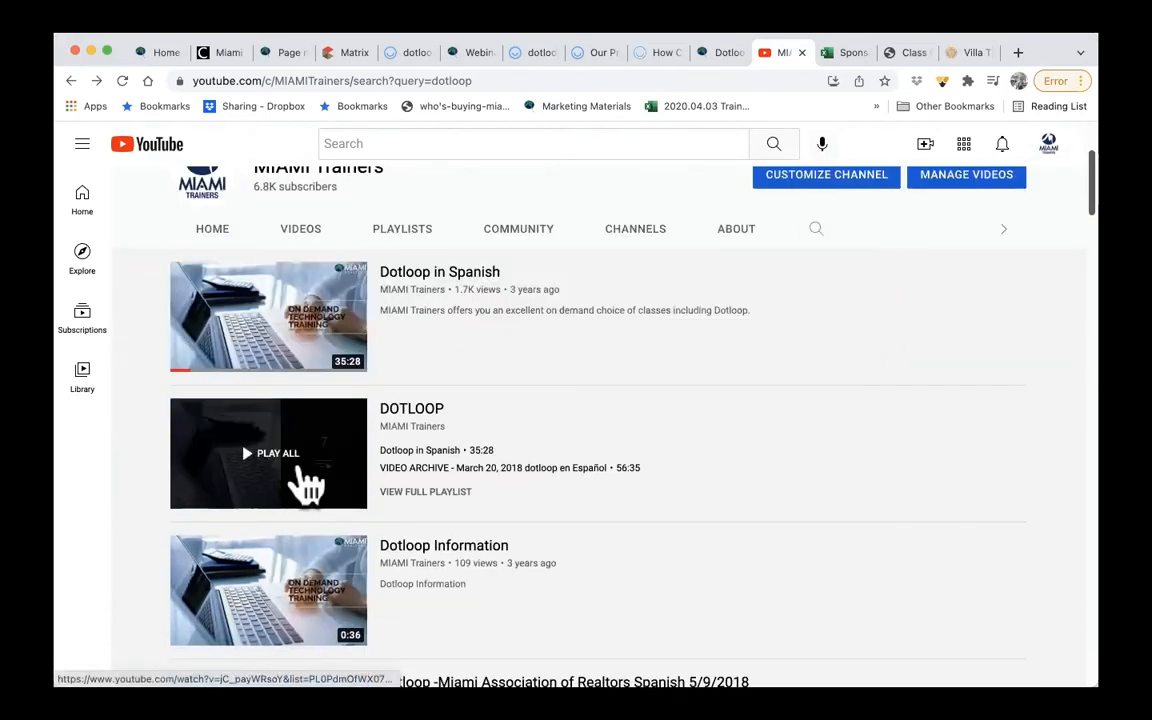
left_click(432, 492)
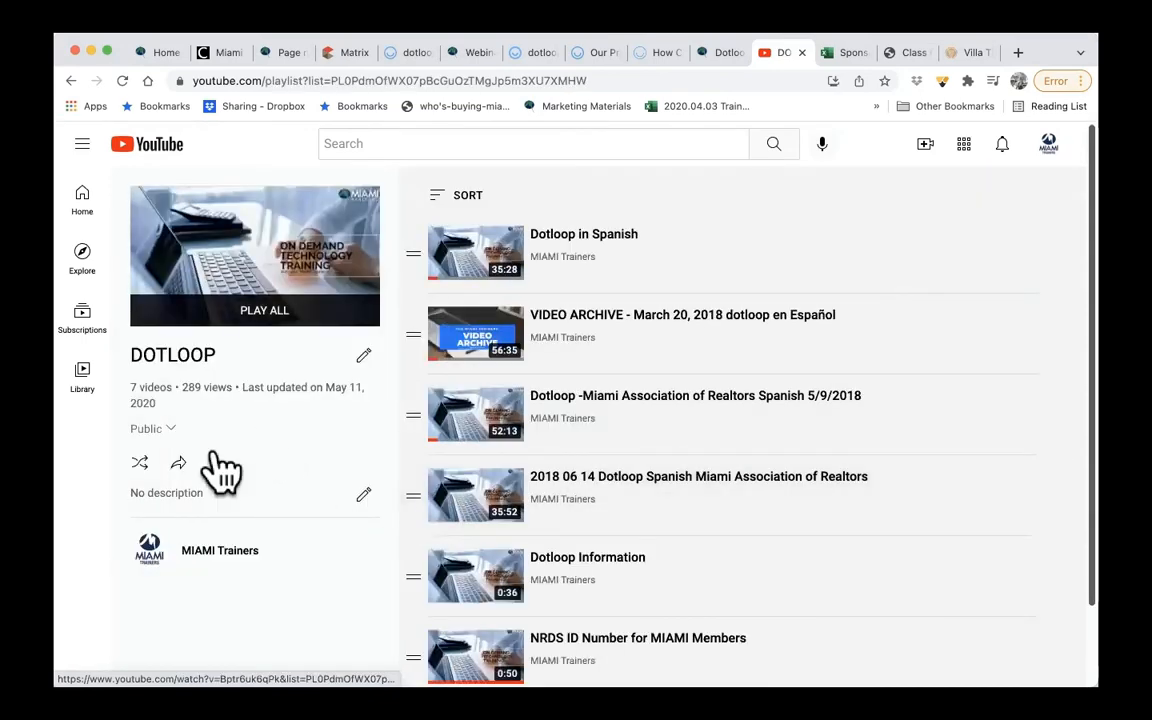
- Copy the share link of the DOTLOOP playlist and close the sharing dialog
left_click(178, 462)
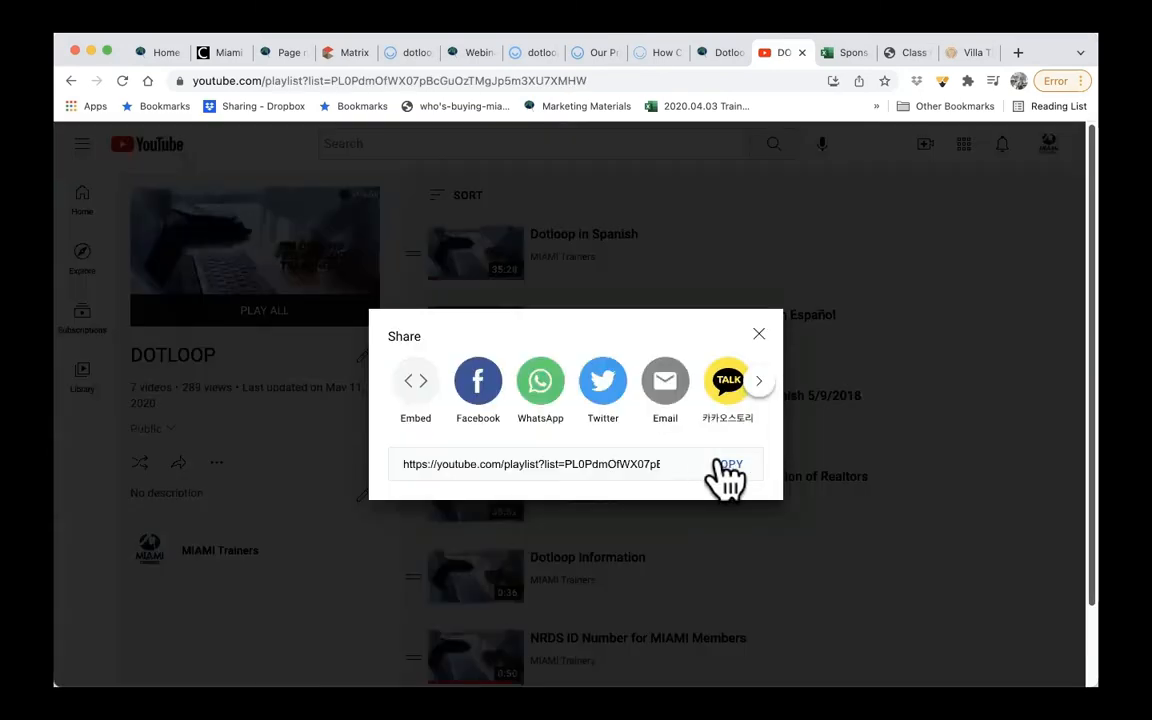
left_click(727, 466)
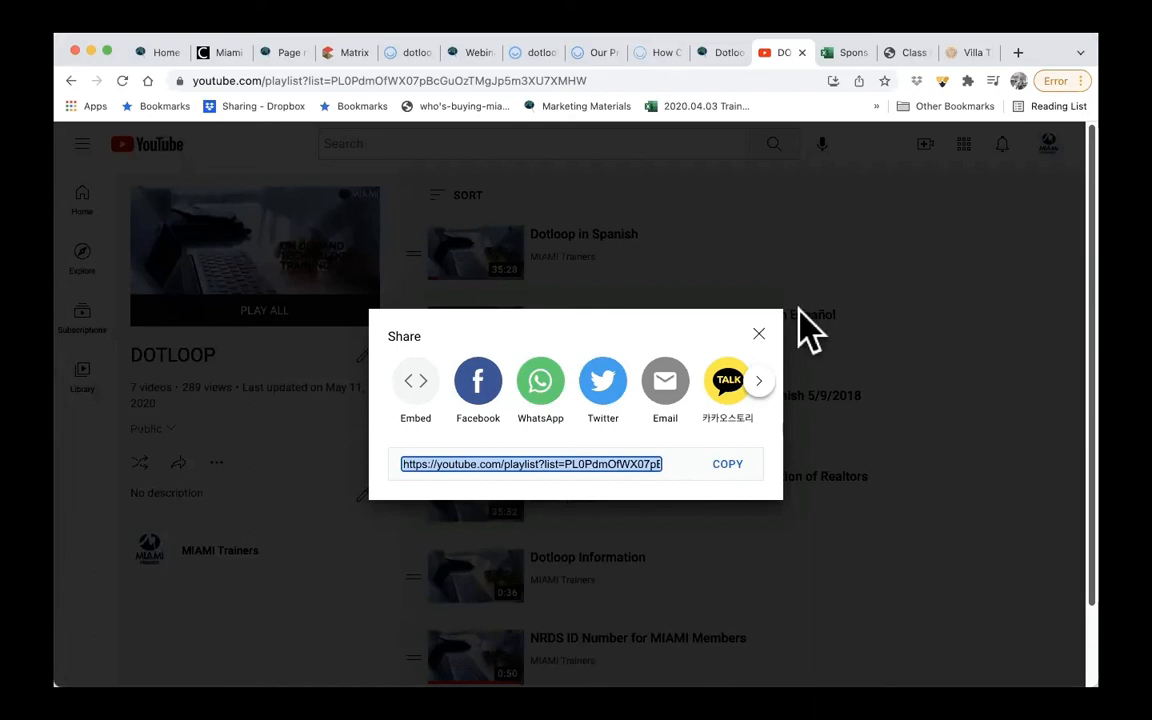
left_click(759, 334)
- Switch to dotloop, open the Realtor profile in the account settings and look through its brokerage, association and company details
left_click(400, 52)
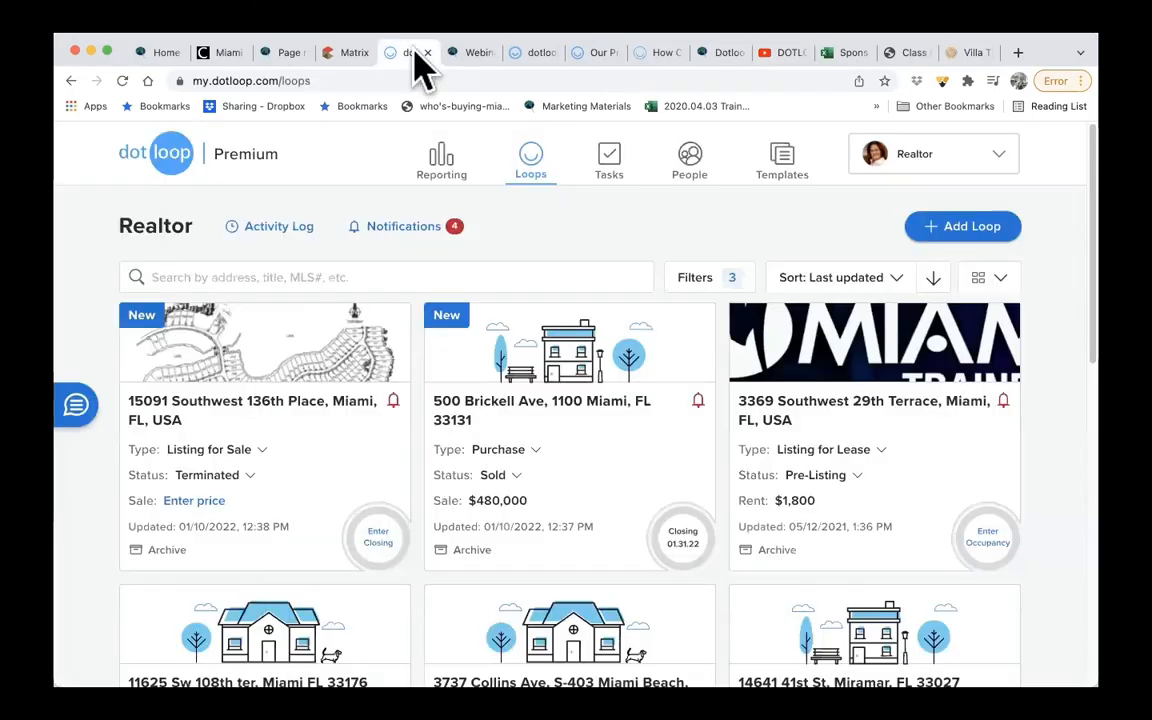
left_click(975, 168)
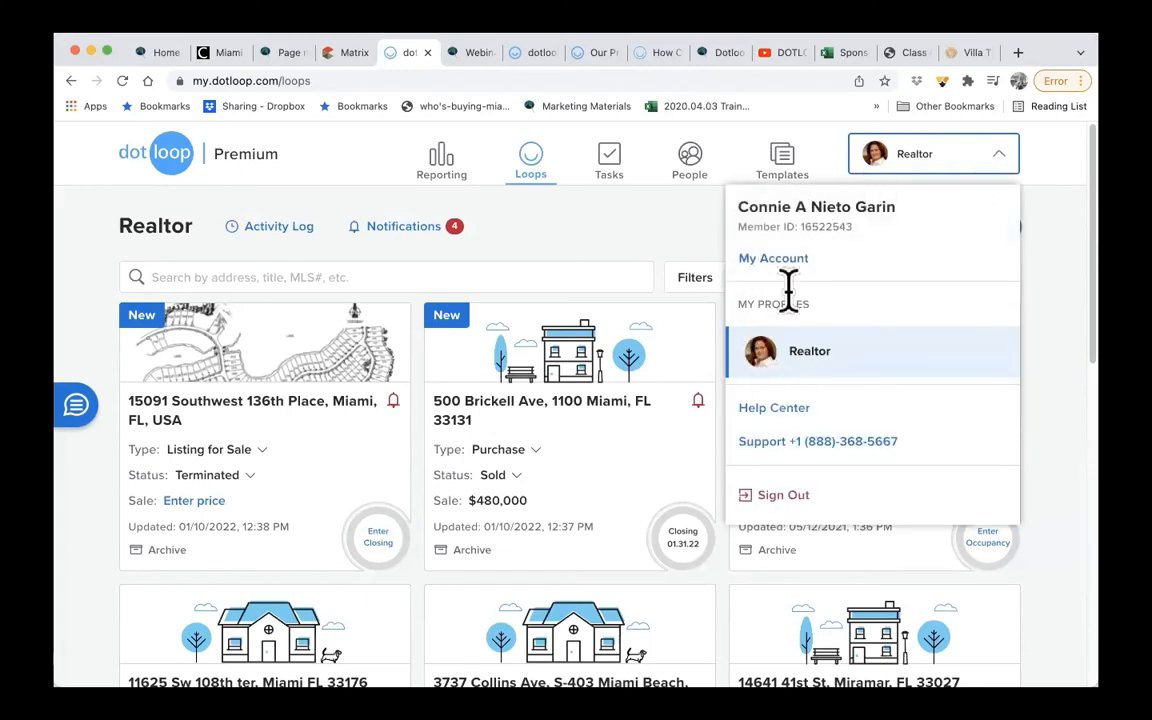
left_click(768, 258)
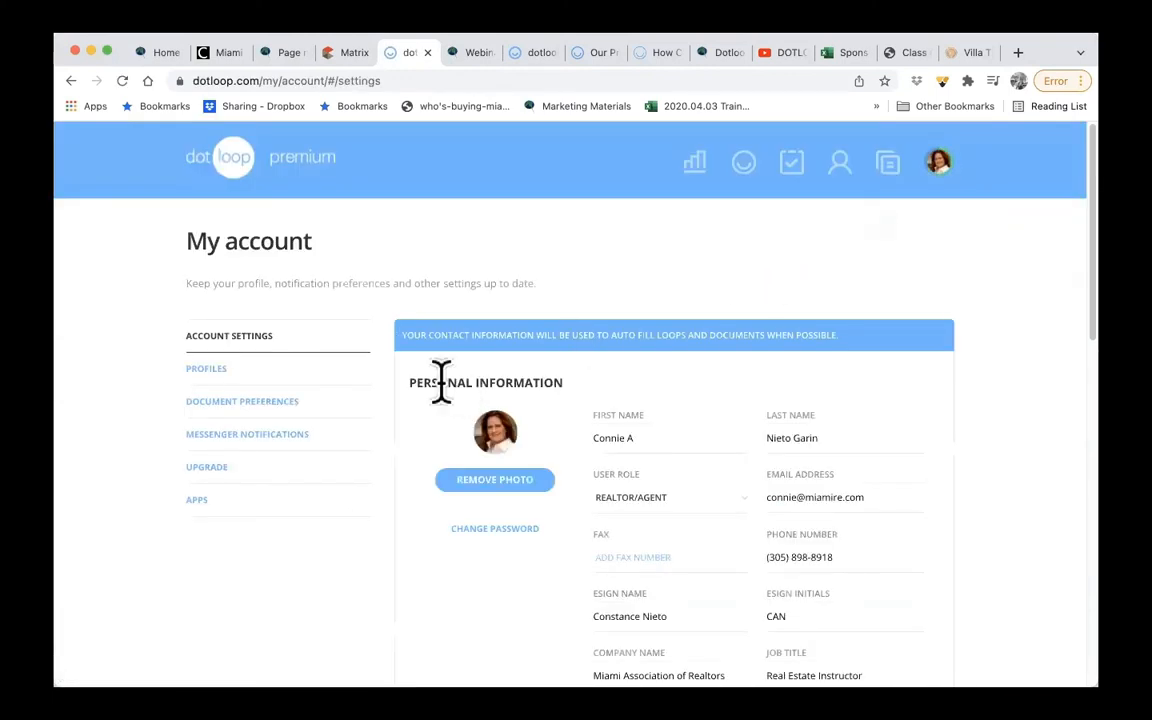
left_click(222, 372)
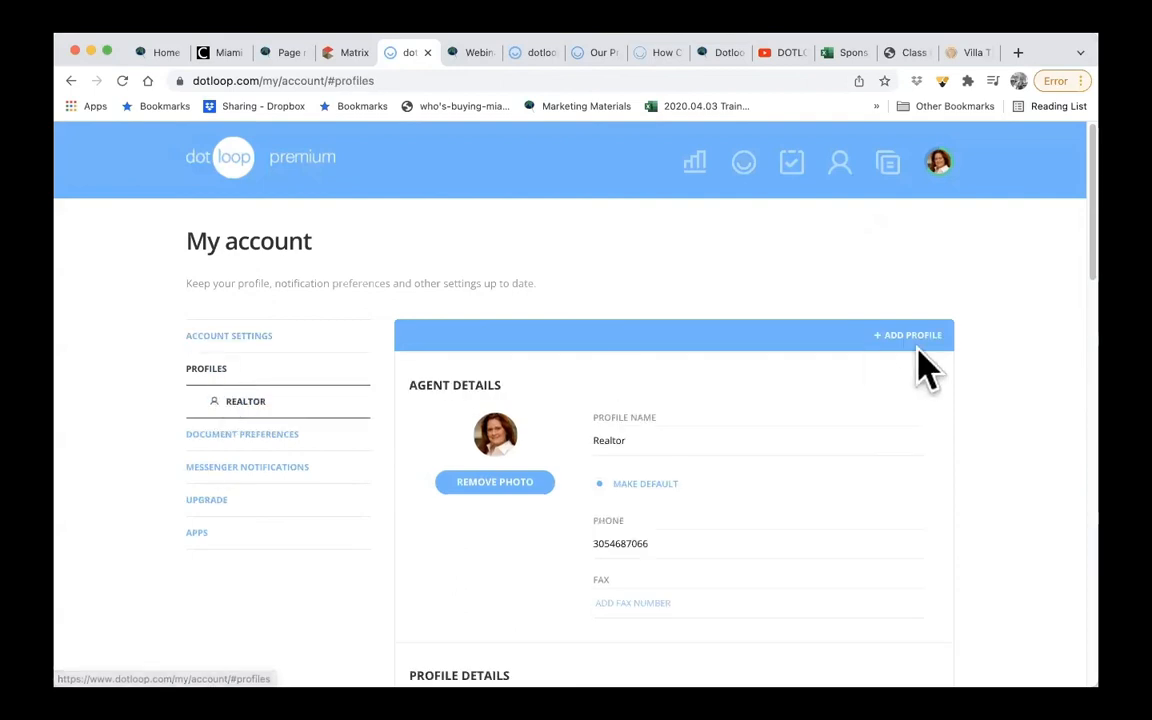
scroll(692, 406, "down", 5)
scroll(690, 410, "down", 6)
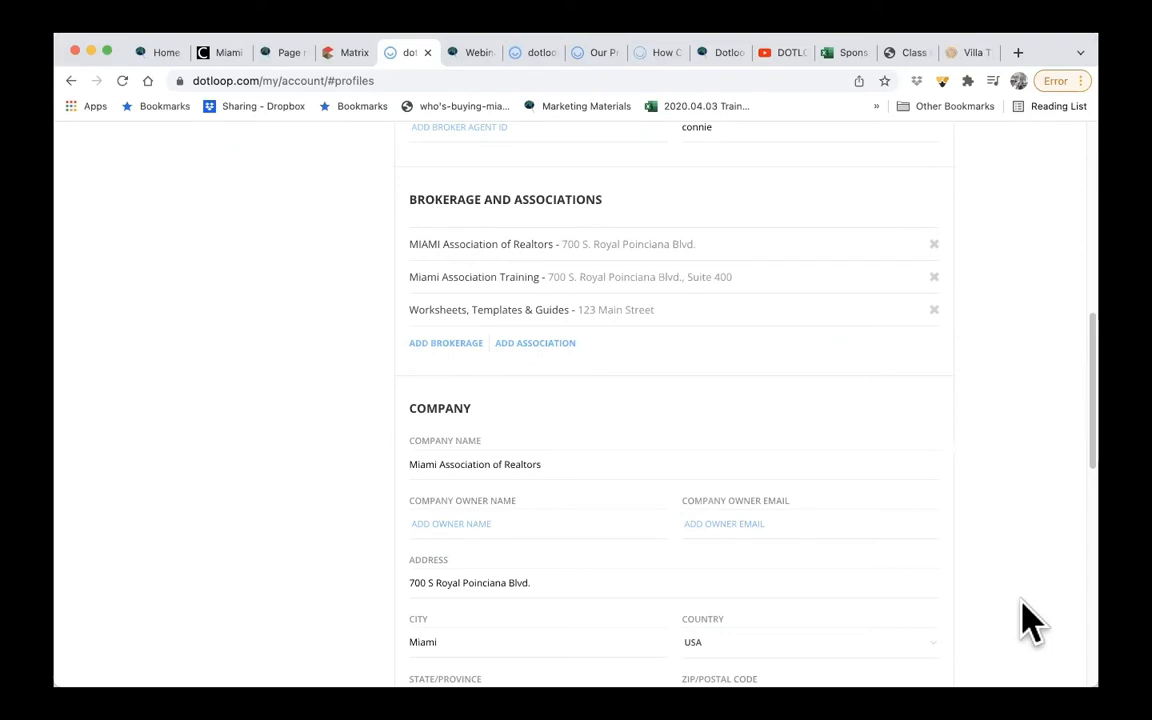
- Switch back to the DOTLOOP playlist on YouTube
left_click(788, 54)
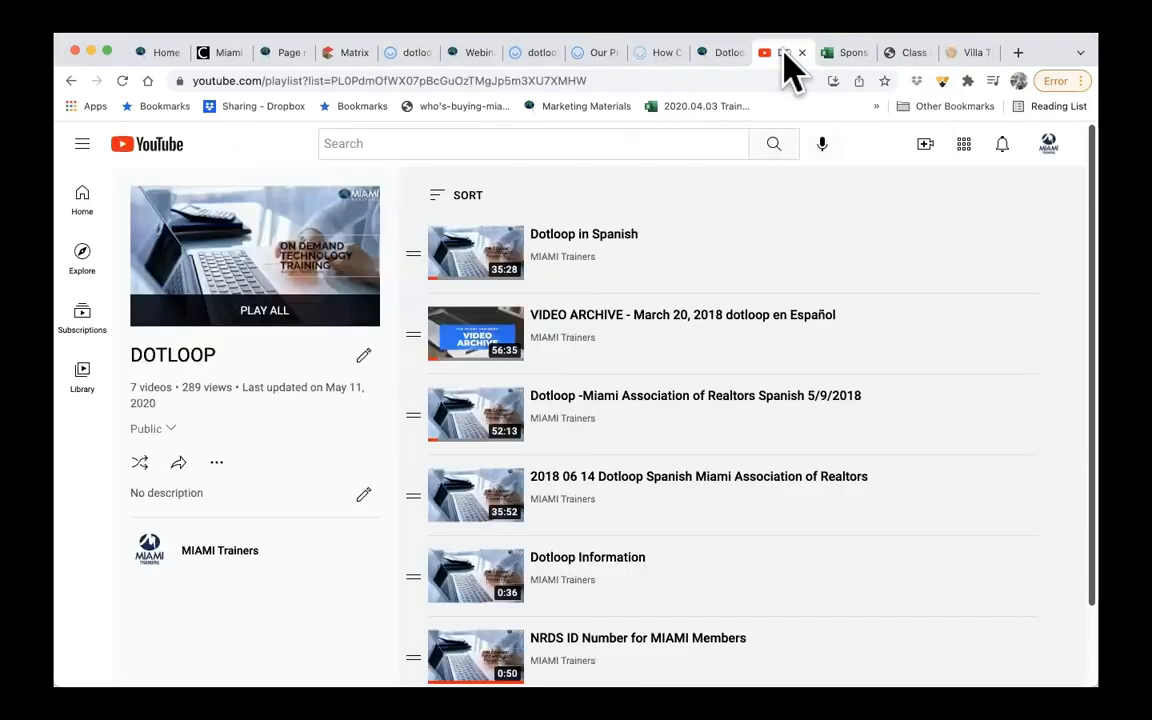